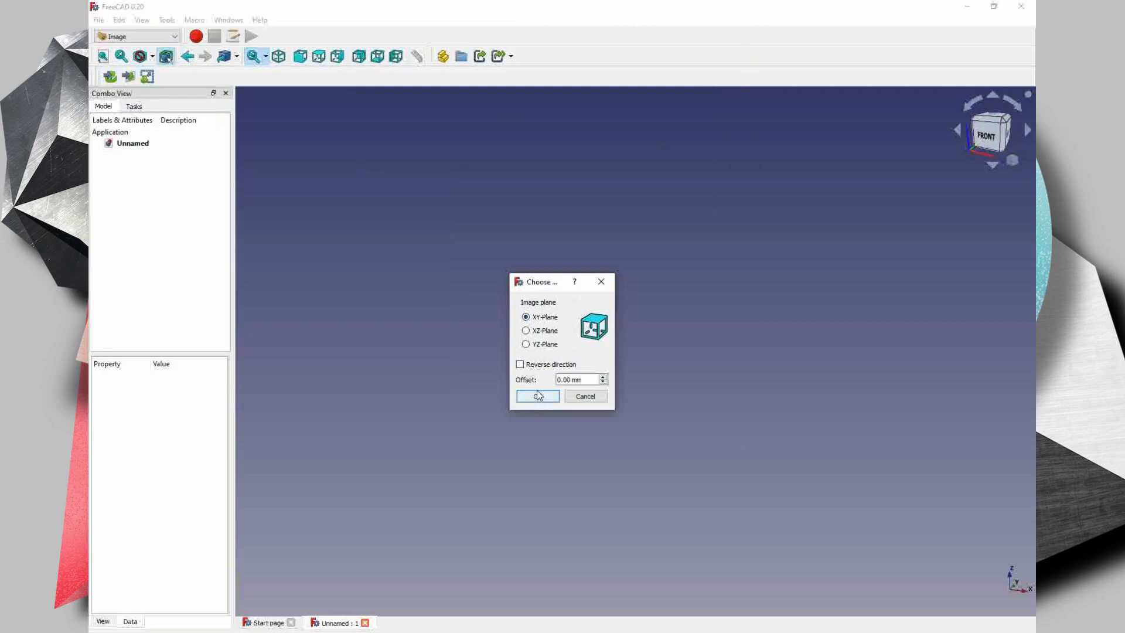
# - Place the image on the XY plane with 0 mm offset and show it from the top
pyautogui.click(537, 397)
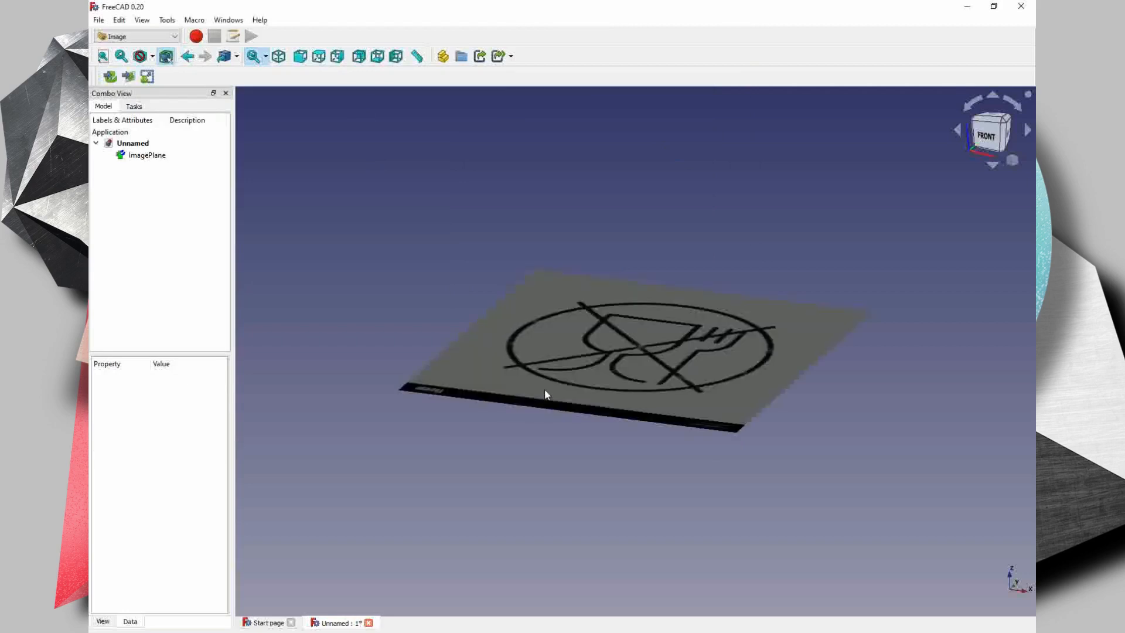
pyautogui.moveTo(609, 370); pyautogui.dragTo(656, 362, button='middle')
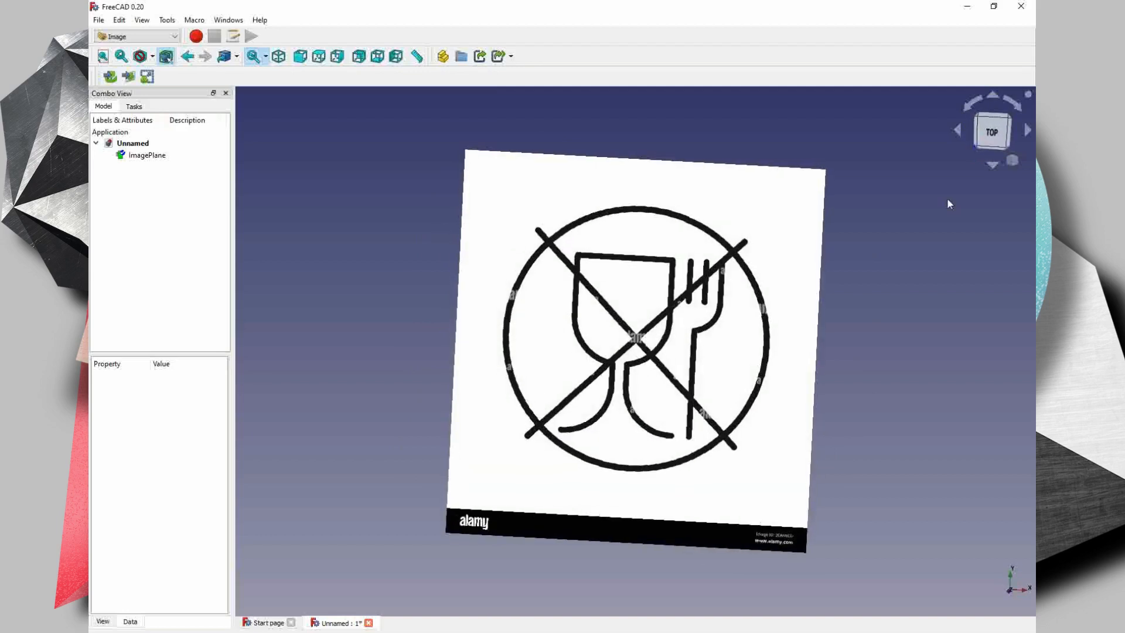
pyautogui.click(990, 124)
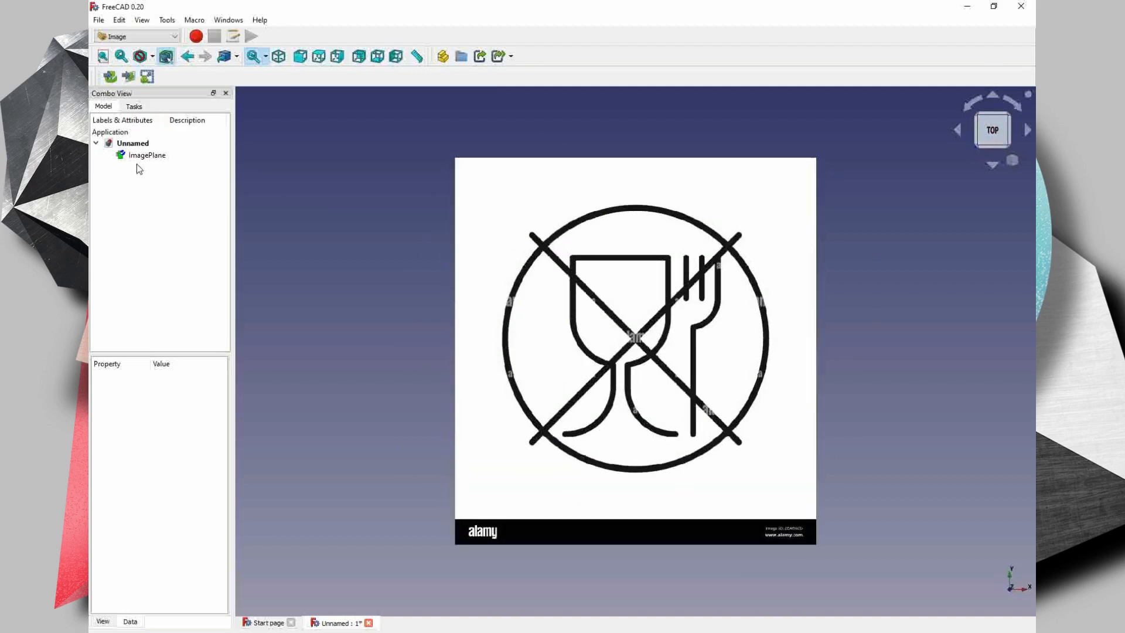
# - Scale the image plane so that the rising diagonal measures 20 mm between its two ends
pyautogui.click(144, 156)
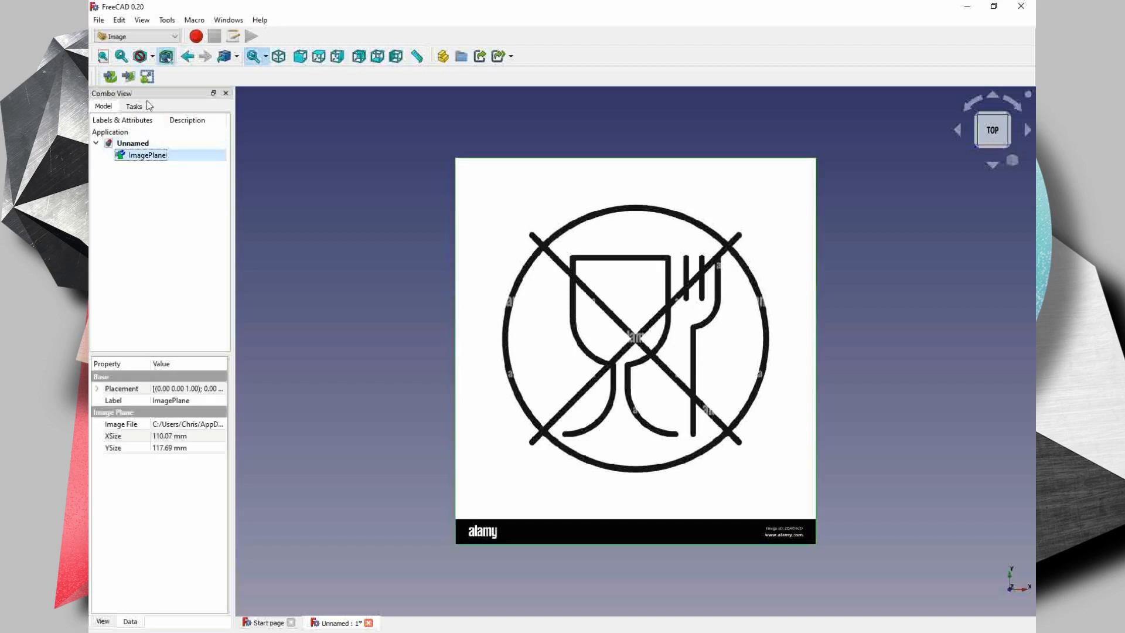
pyautogui.click(147, 77)
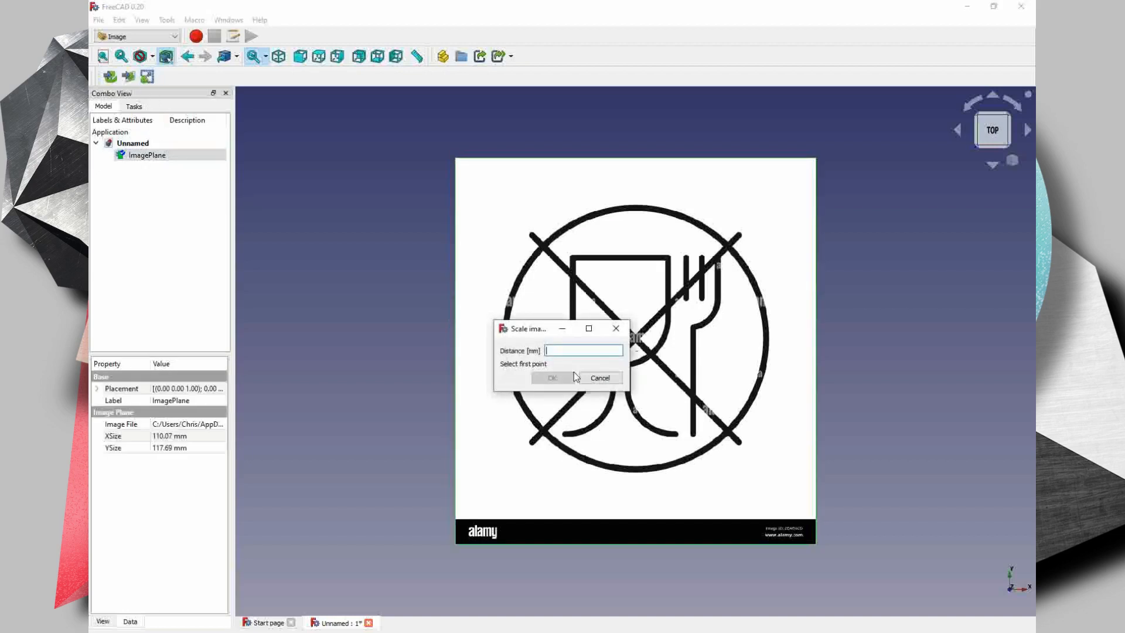
pyautogui.moveTo(544, 329); pyautogui.dragTo(366, 322)
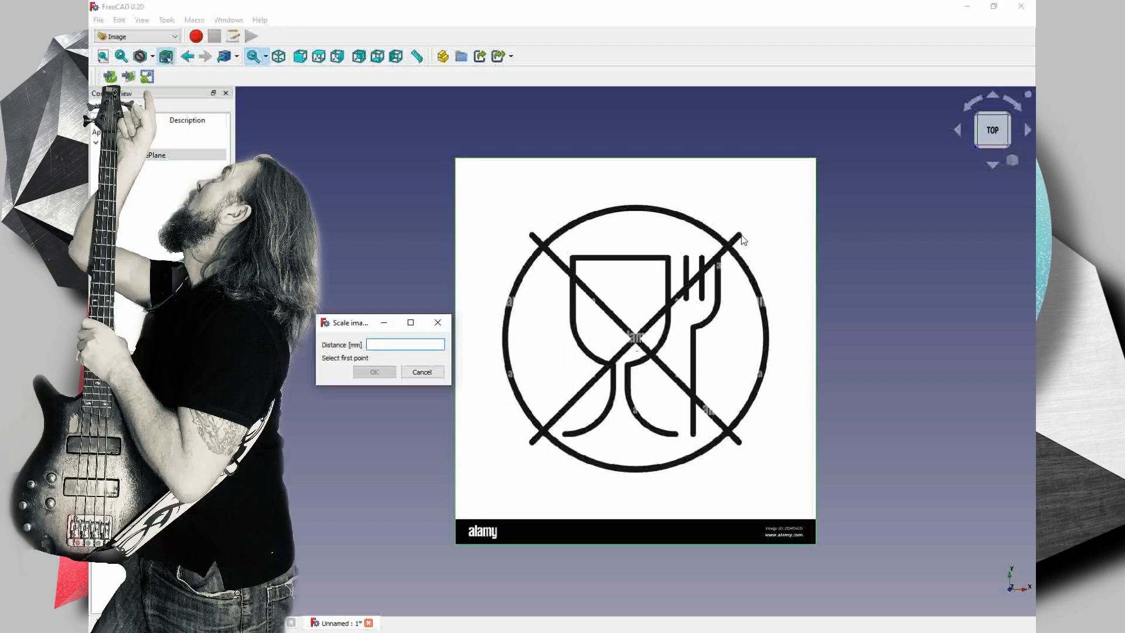
pyautogui.click(737, 236)
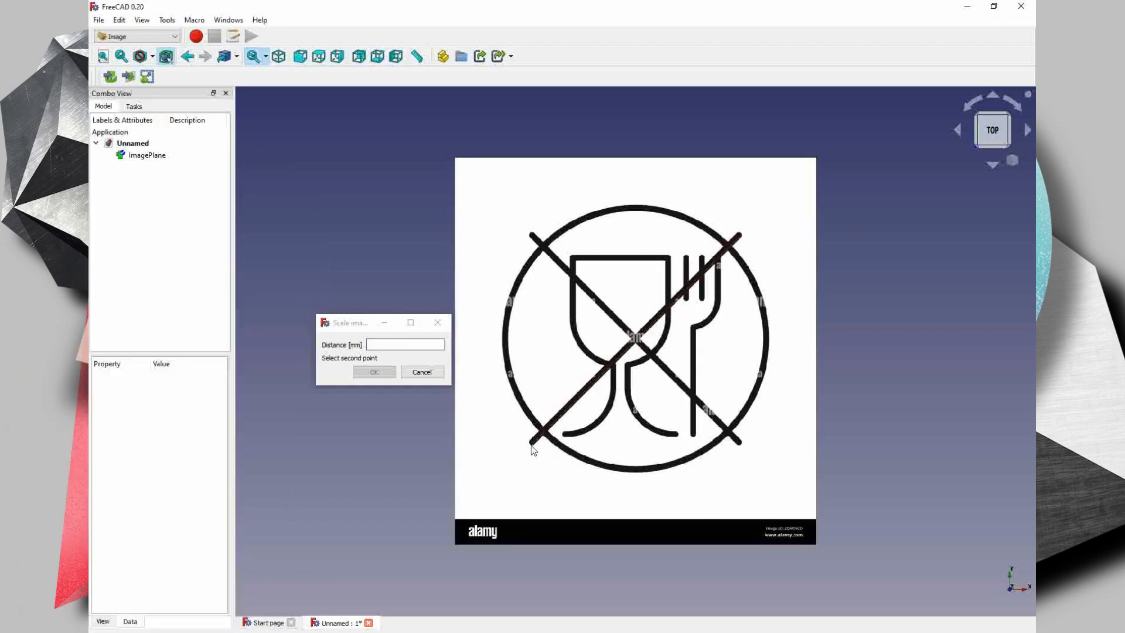
pyautogui.click(531, 445)
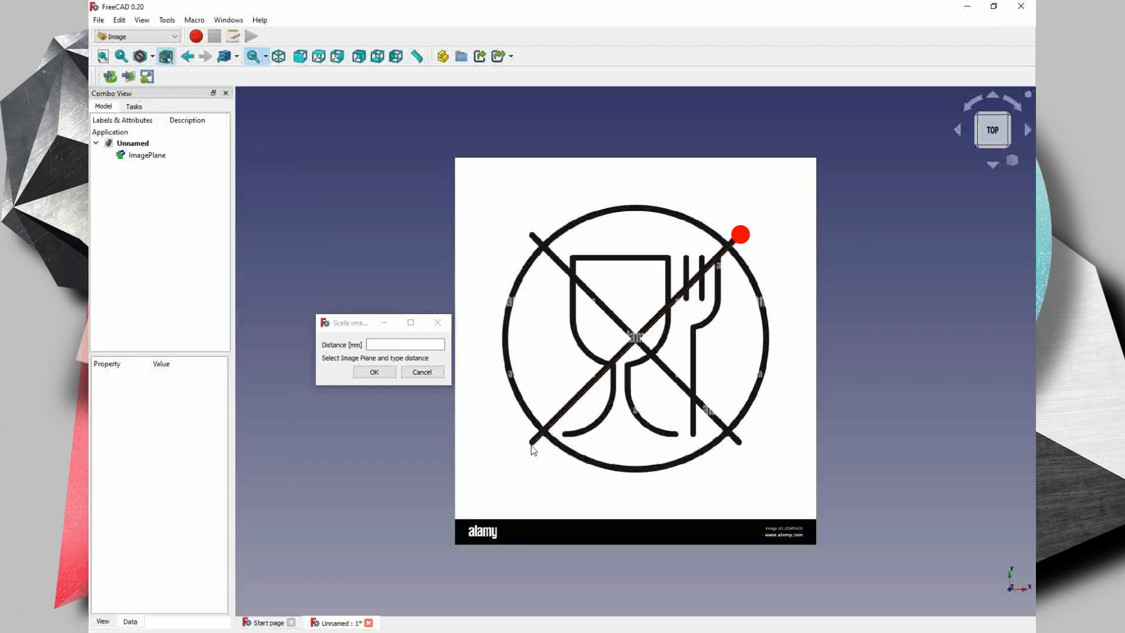
pyautogui.click(389, 348)
pyautogui.write('20')
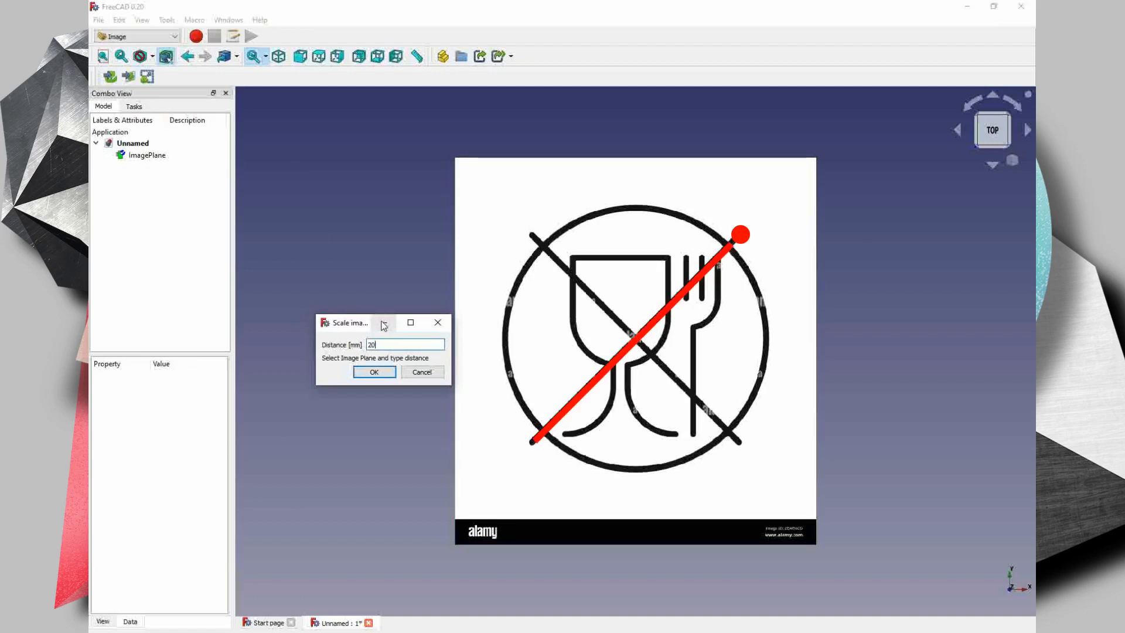
pyautogui.write('mm')
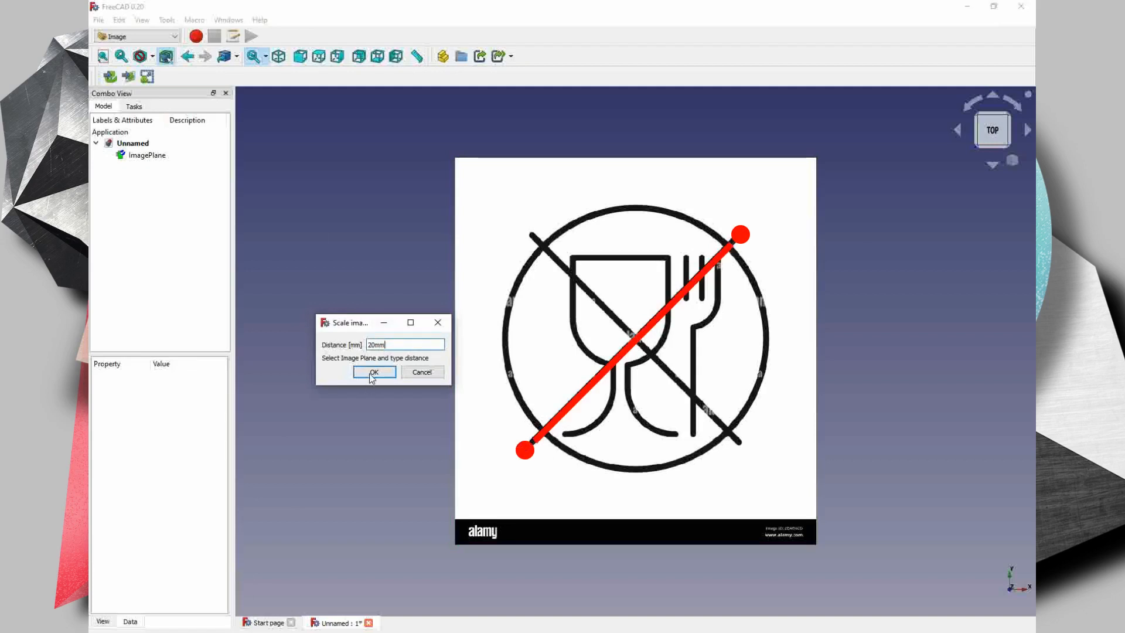
pyautogui.click(372, 373)
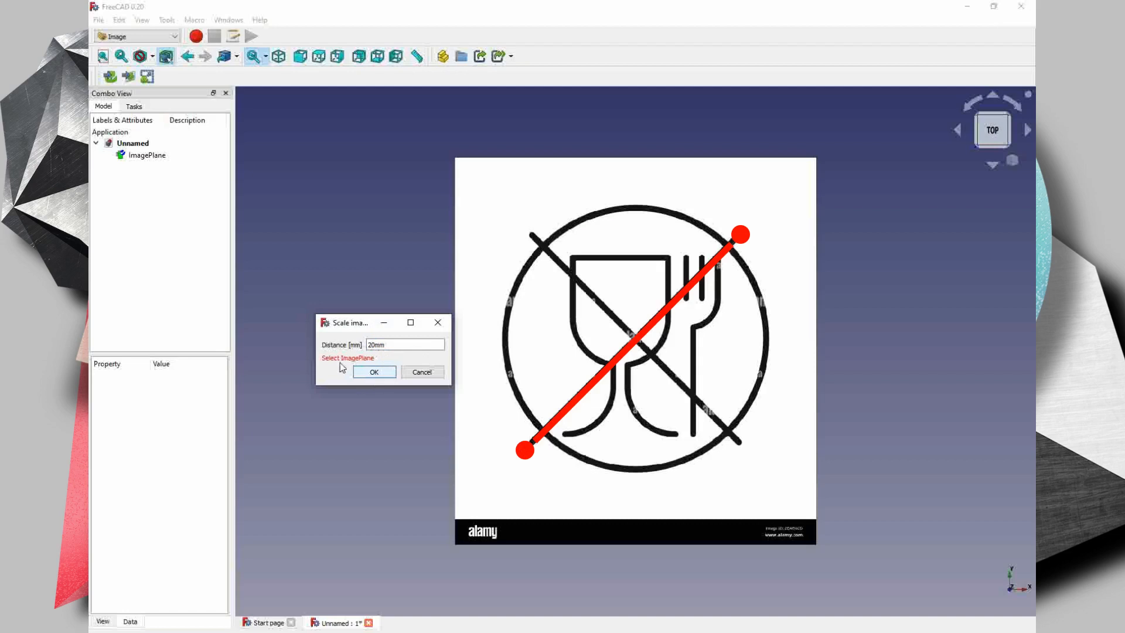
pyautogui.click(143, 156)
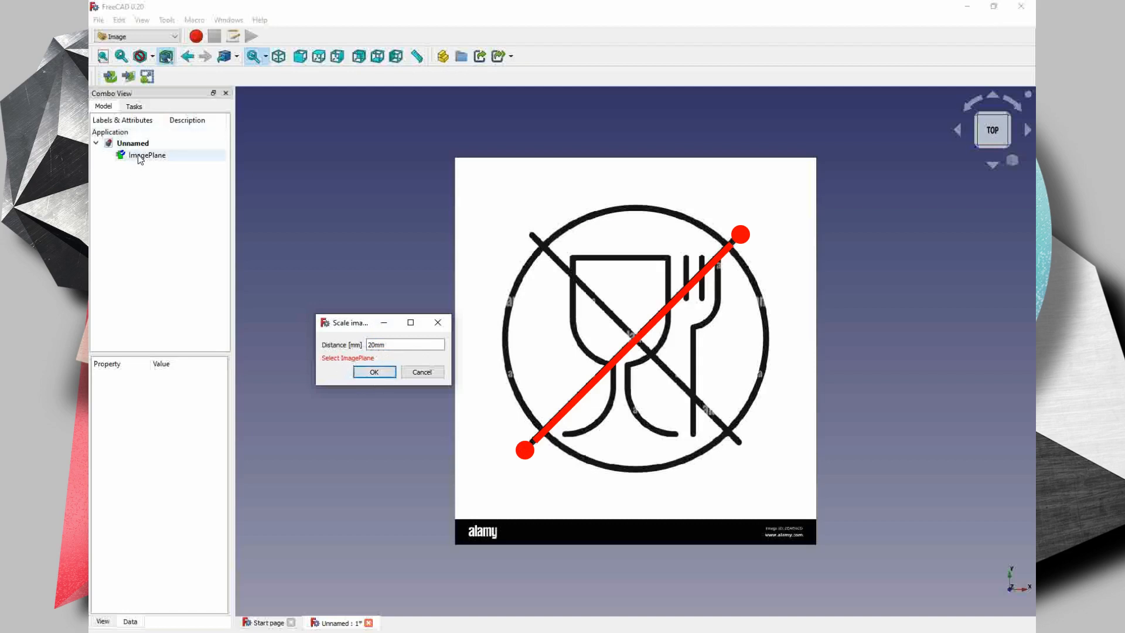
pyautogui.click(377, 372)
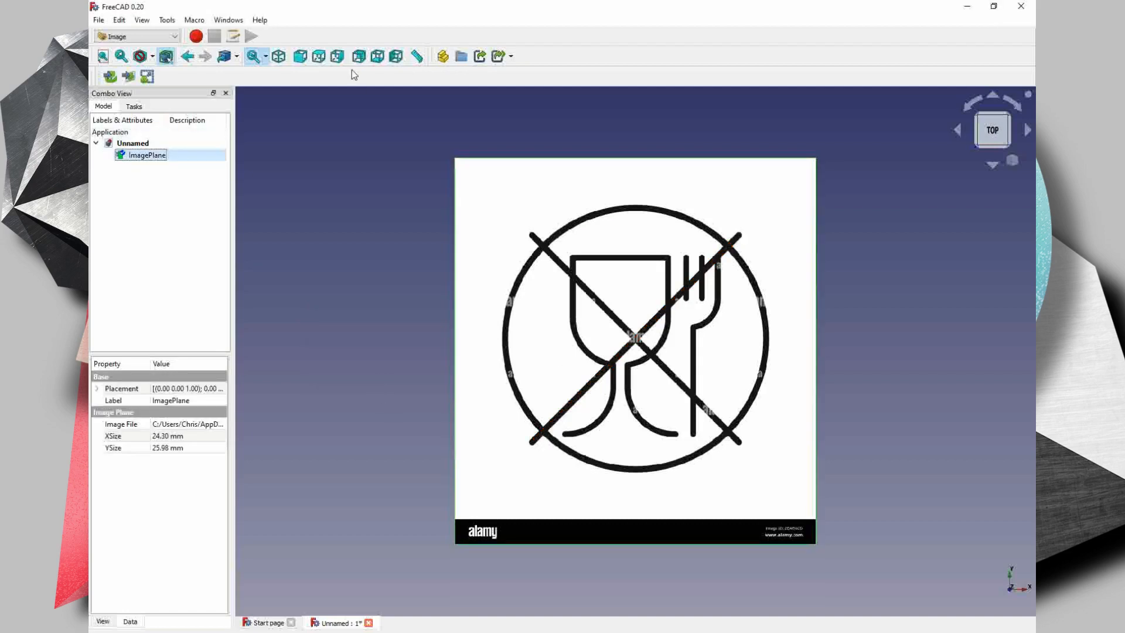
# - Measure the rising diagonal's length from end to end, and delete the measurement
pyautogui.click(418, 58)
pyautogui.click(739, 235)
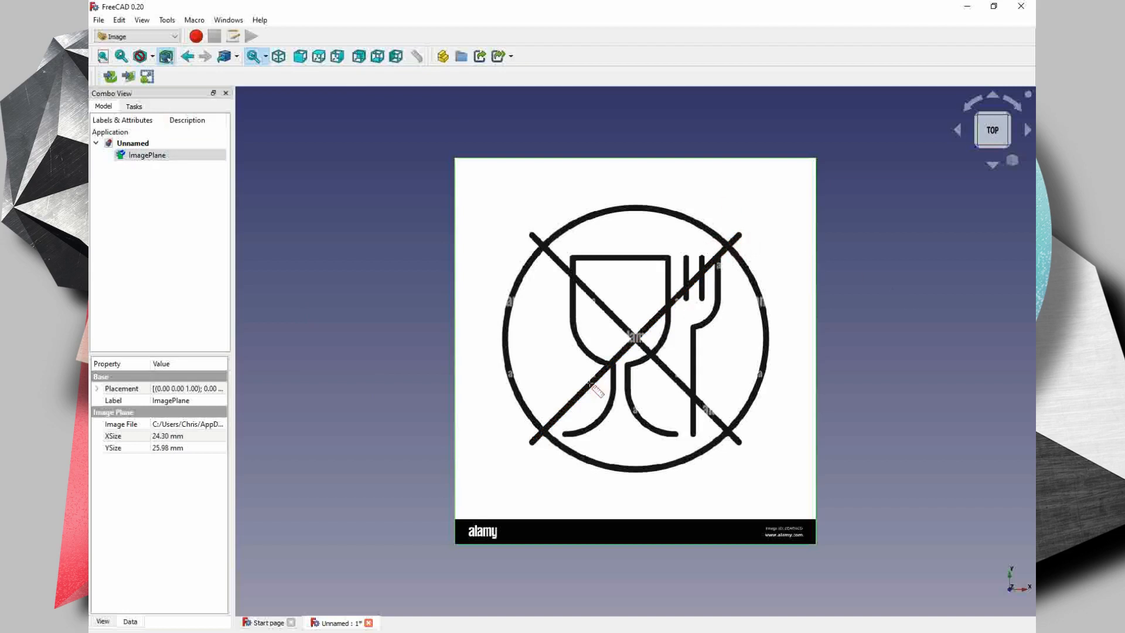
pyautogui.click(532, 448)
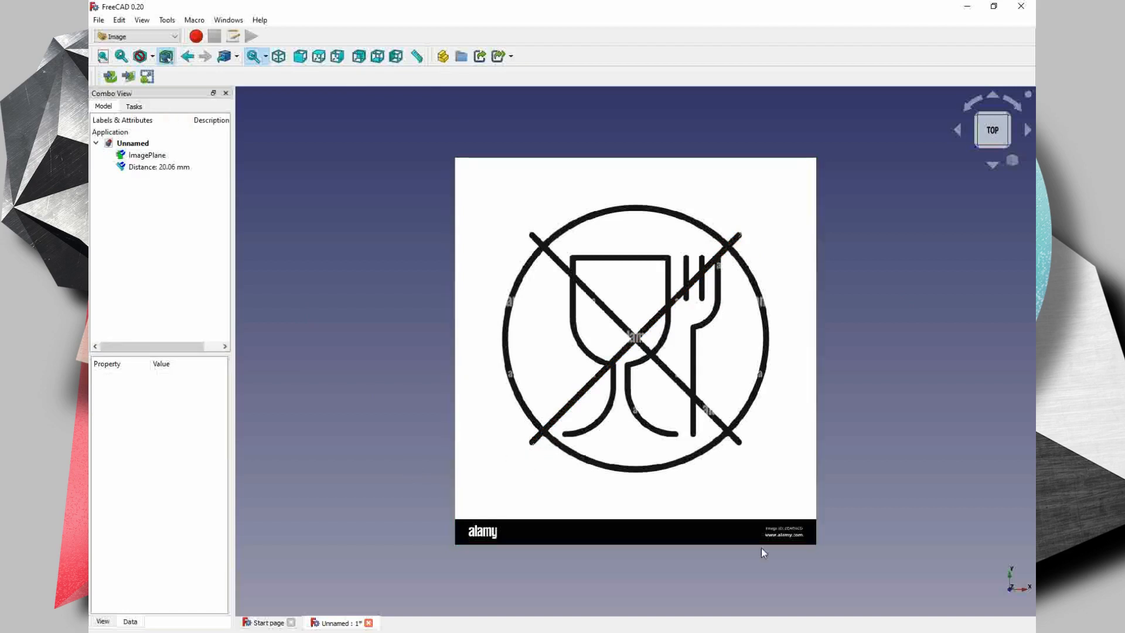
pyautogui.moveTo(815, 513); pyautogui.dragTo(849, 511, button='middle')
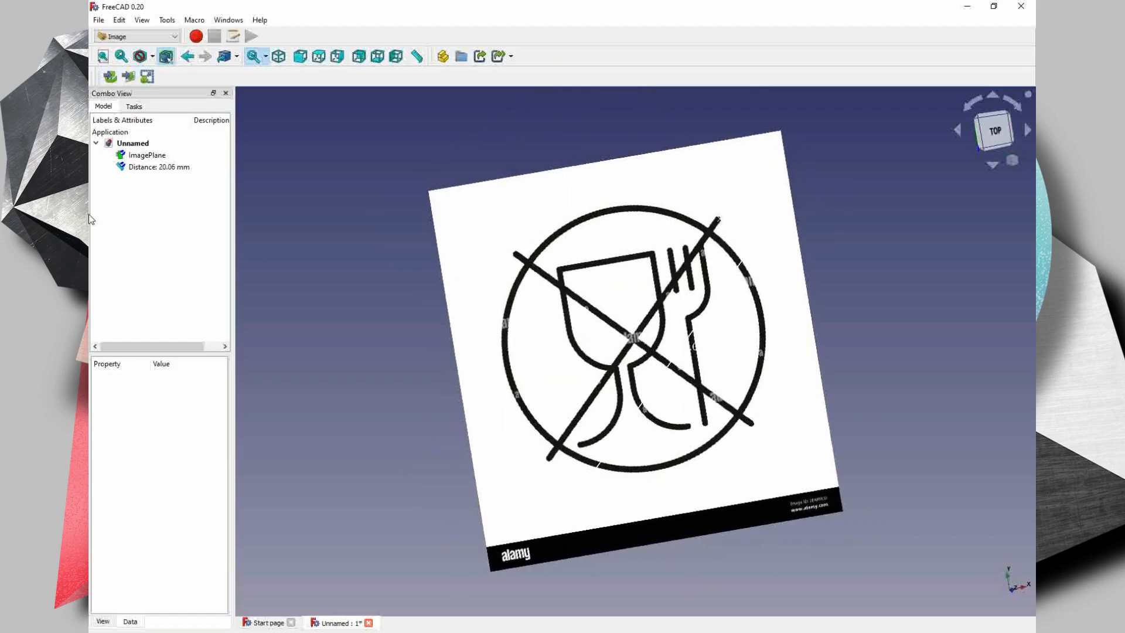
pyautogui.click(174, 168)
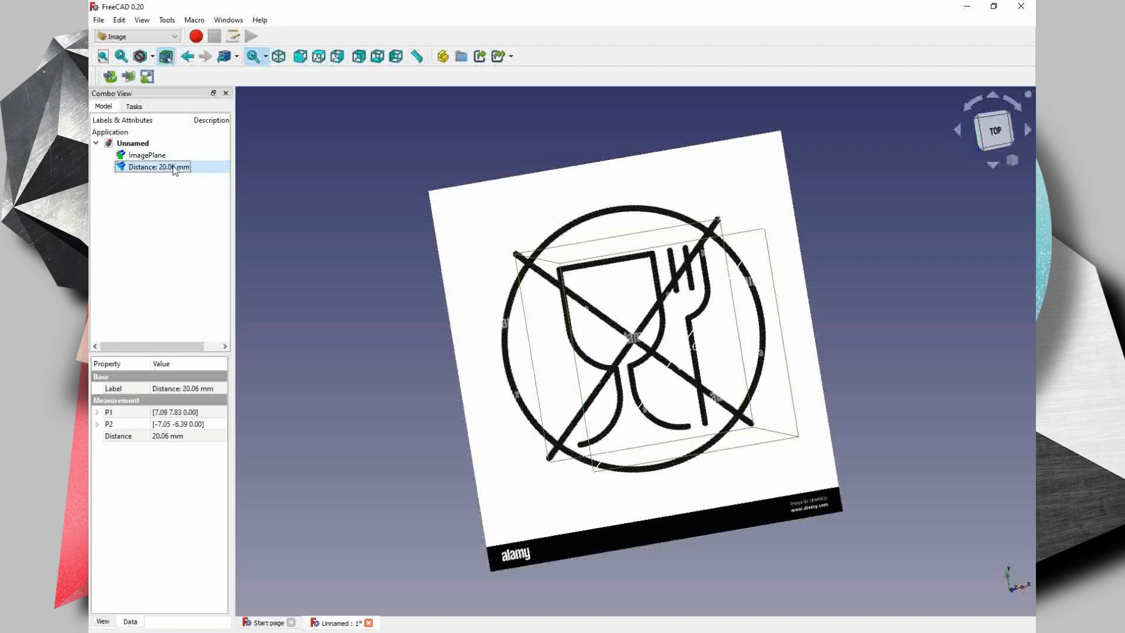
pyautogui.press('Delete')
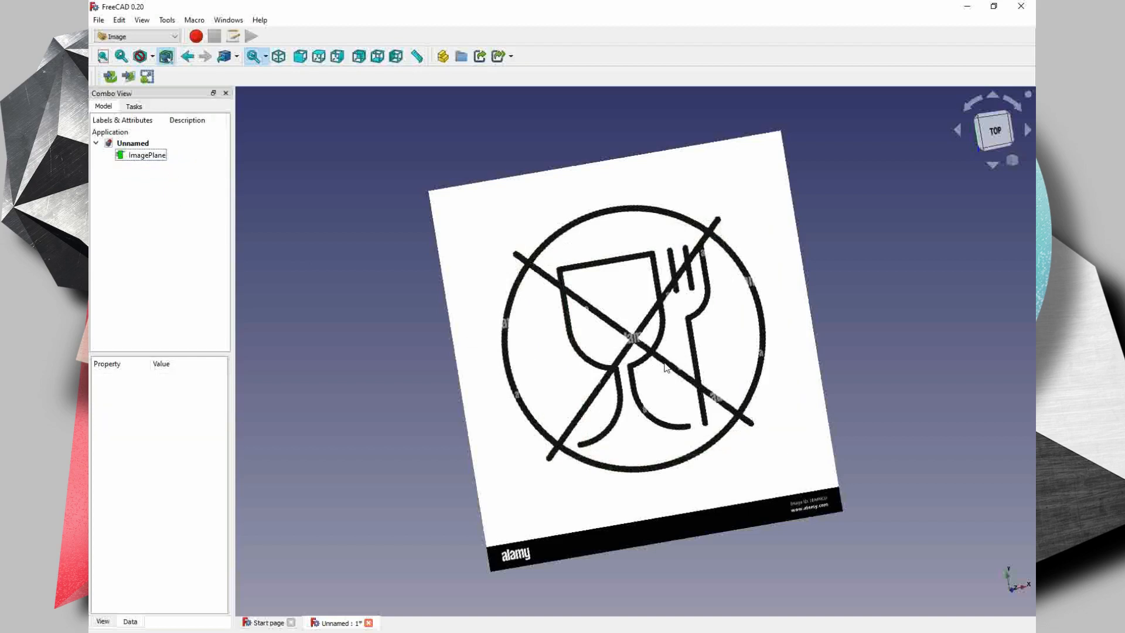
pyautogui.click(993, 130)
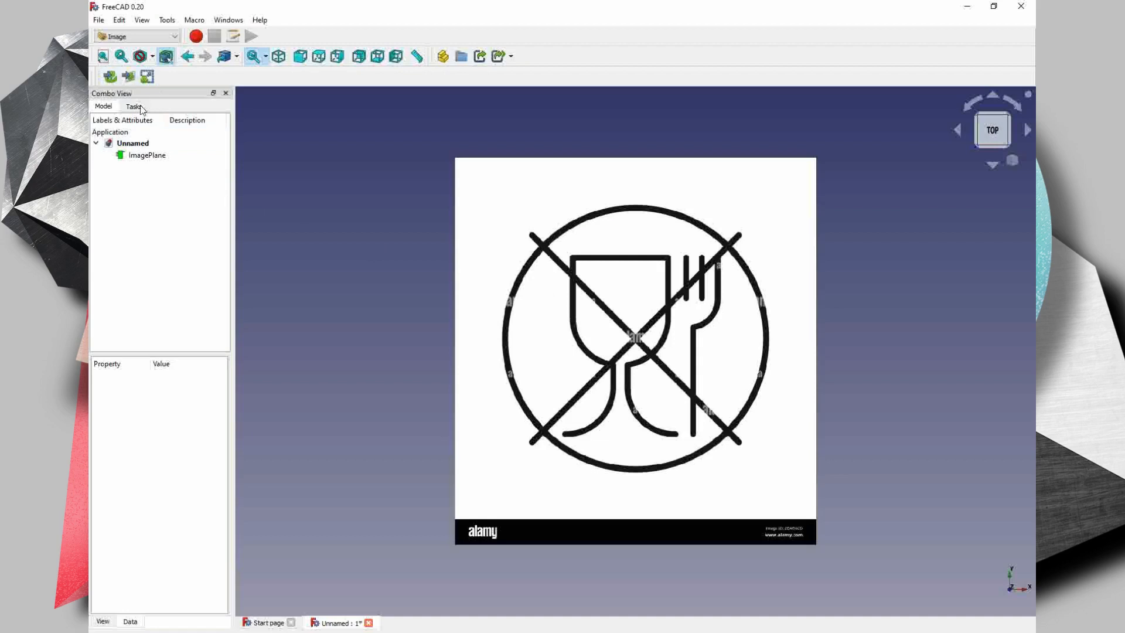
# - Create a new sketch on the XY plane in the Sketcher workbench
pyautogui.click(134, 37)
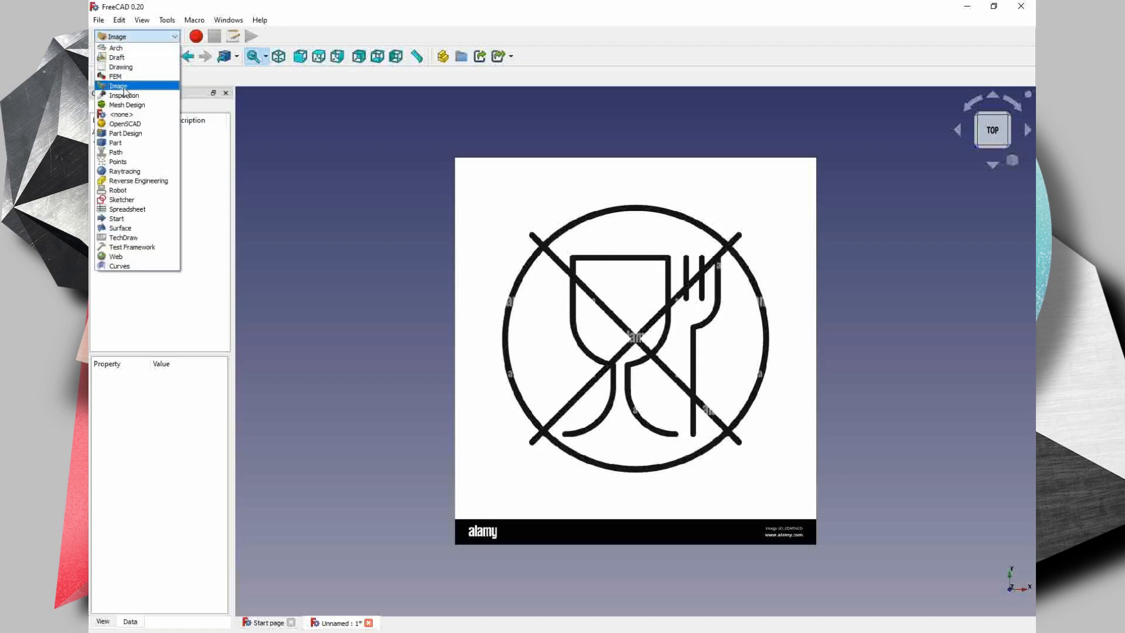
pyautogui.click(120, 199)
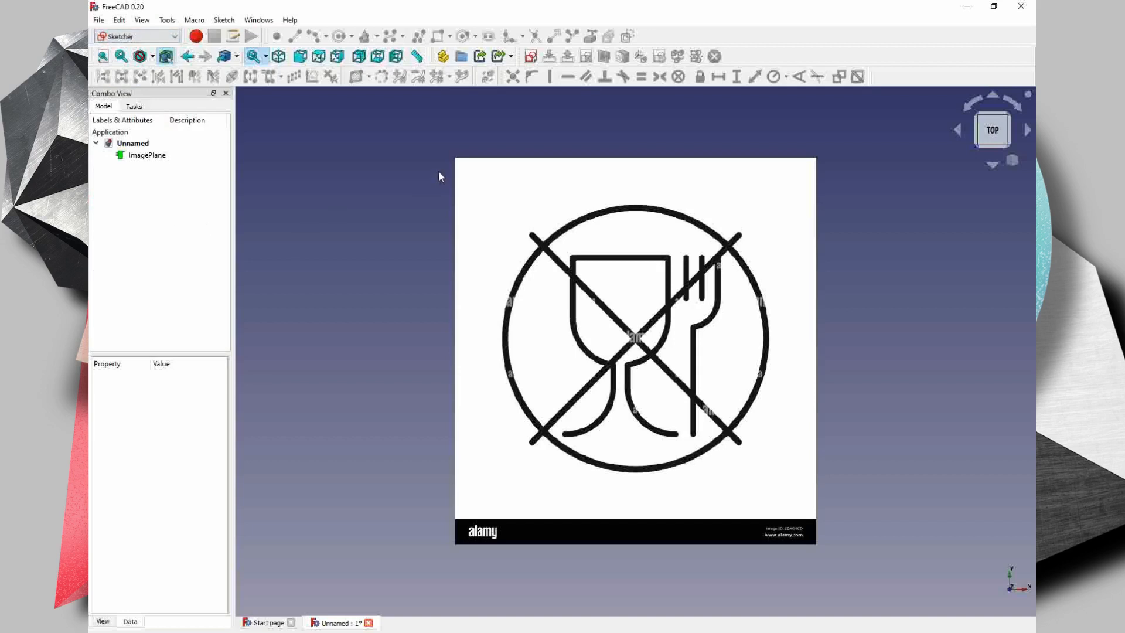
pyautogui.click(531, 57)
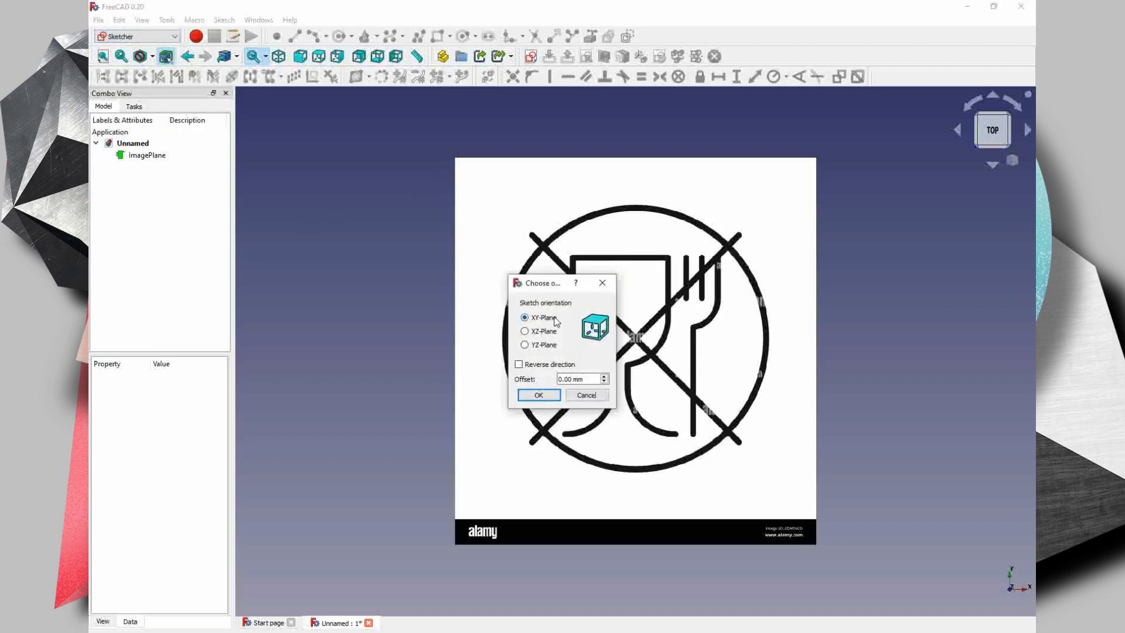
pyautogui.click(538, 395)
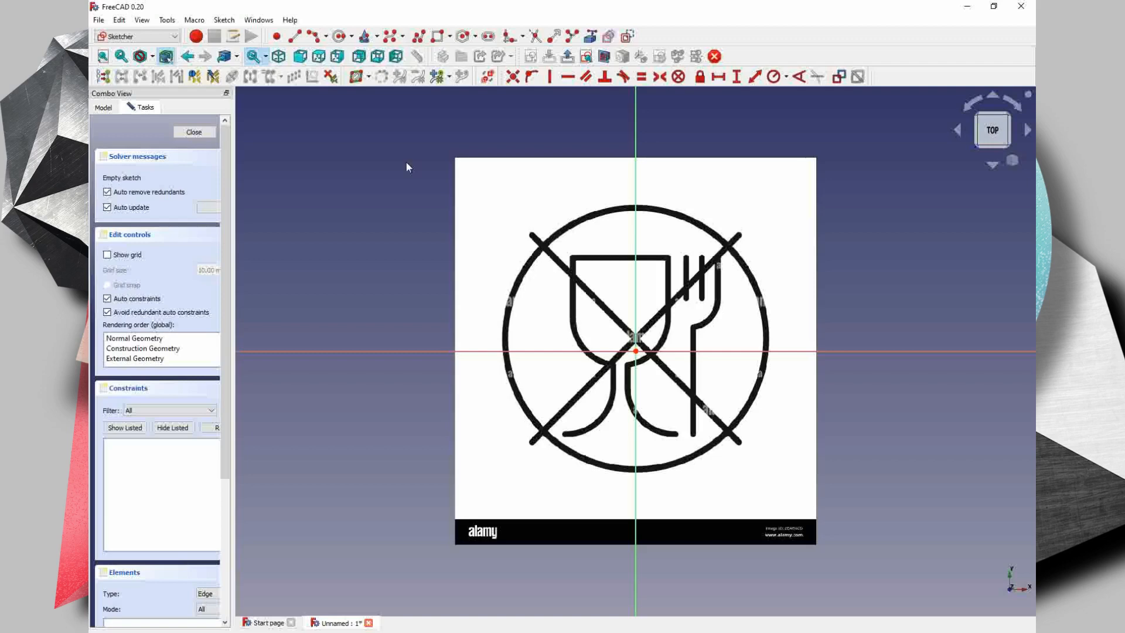
# - Draw lines along both edges of the falling diagonal's upper tip, where it sticks out of the circle
pyautogui.click(295, 36)
pyautogui.scroll(5, 538, 231)
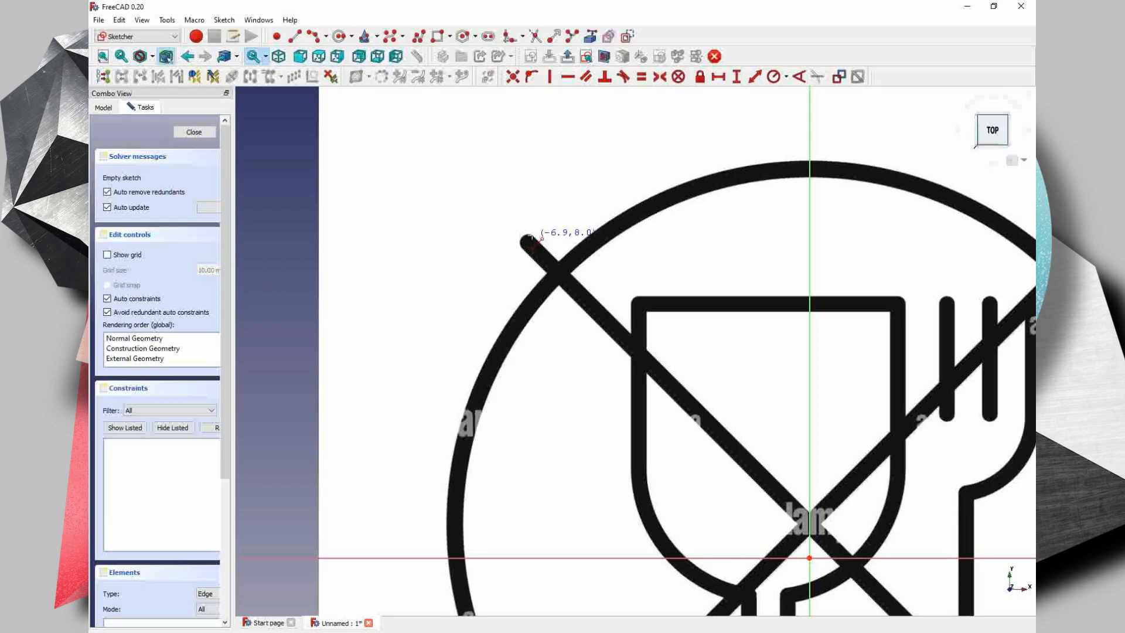
pyautogui.click(531, 237)
pyautogui.scroll(5, 558, 259)
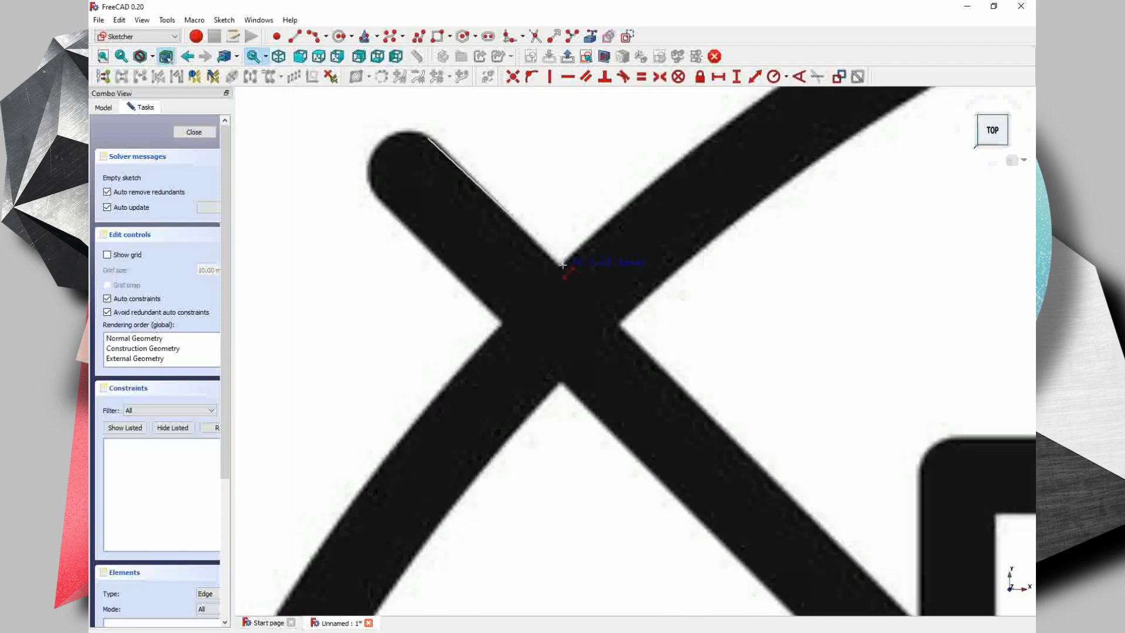
pyautogui.click(560, 264)
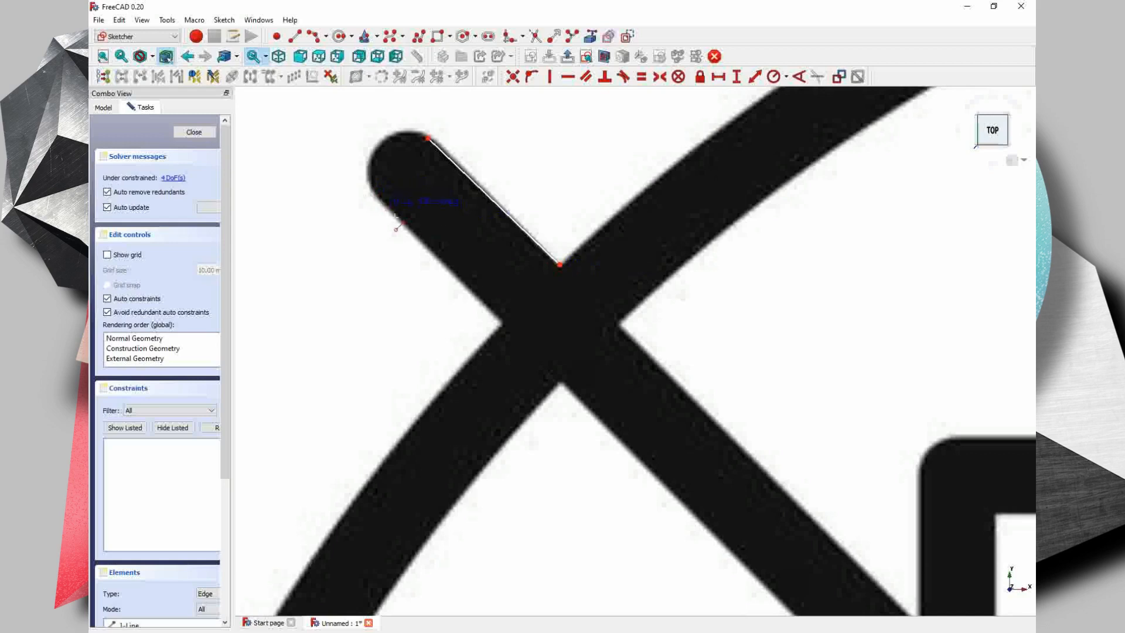
pyautogui.click(501, 322)
# - Draw lines along both edges of the falling diagonal between circle and glass, plus a vertical line up the glass's outer left edge
pyautogui.scroll(-4, 549, 343)
pyautogui.moveTo(651, 430); pyautogui.dragTo(485, 267, button='middle')
pyautogui.scroll(4, 415, 162)
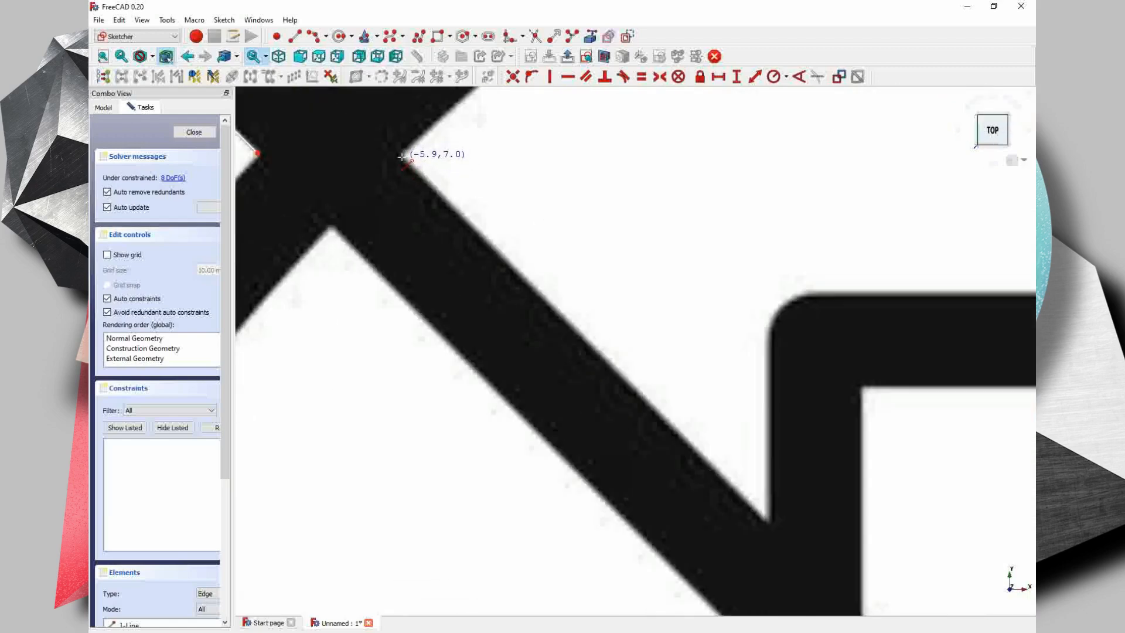
pyautogui.click(402, 155)
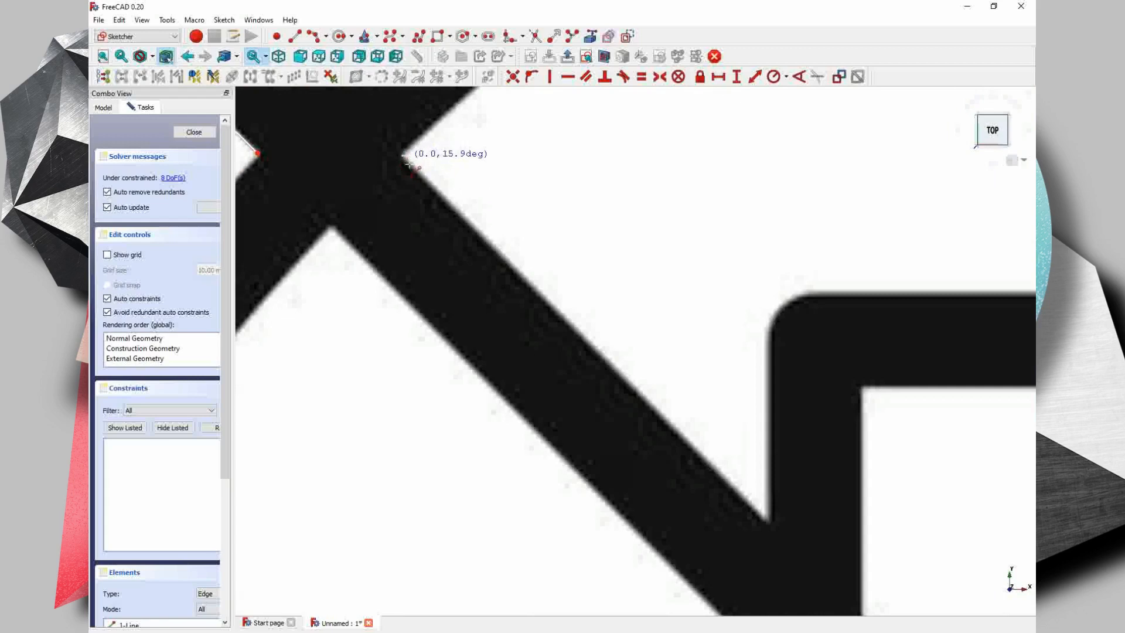
pyautogui.click(768, 523)
pyautogui.click(768, 523)
pyautogui.click(768, 336)
pyautogui.moveTo(613, 476); pyautogui.dragTo(608, 370, button='middle')
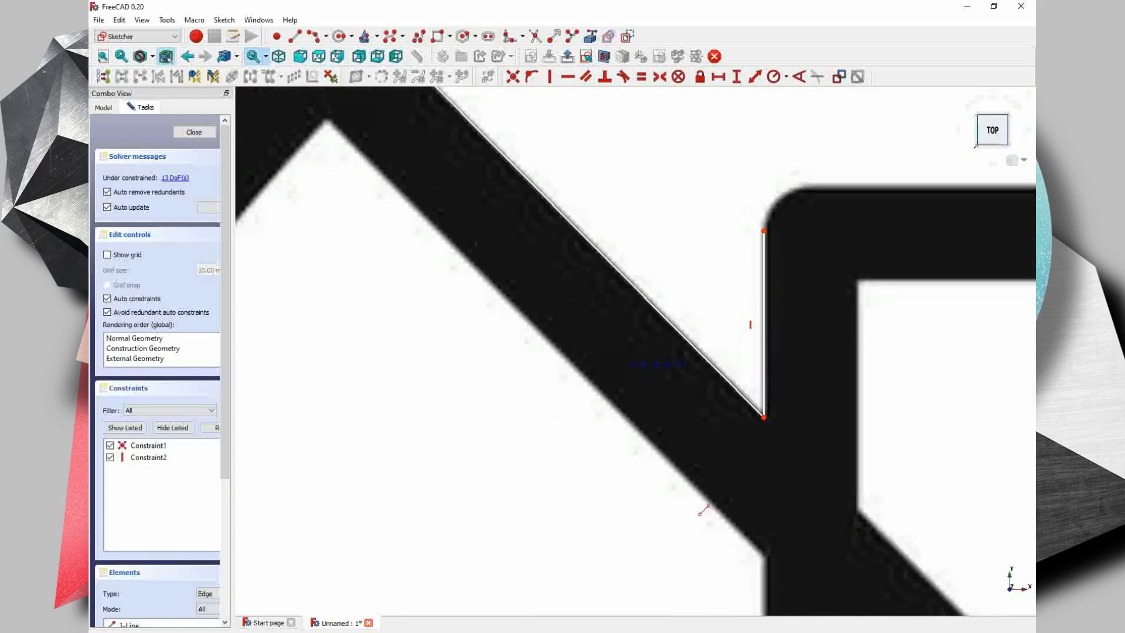
pyautogui.click(765, 560)
pyautogui.click(327, 119)
# - Draw a vertical line on the glass's inner left edge above the diagonal, and a horizontal line along its inner top edge
pyautogui.moveTo(821, 523); pyautogui.dragTo(708, 349, button='middle')
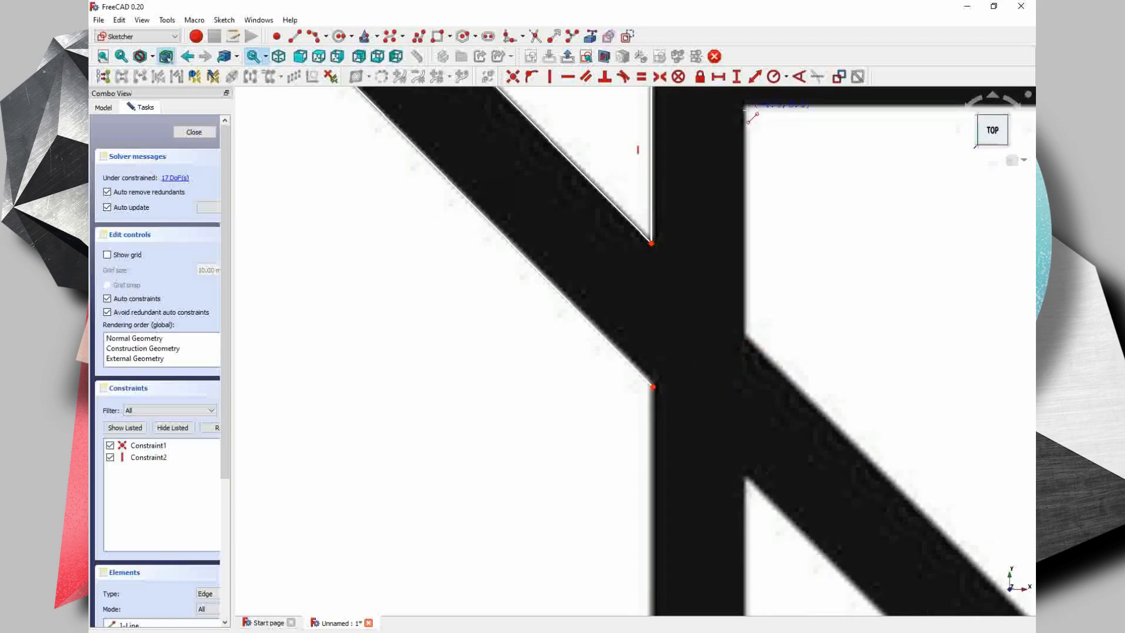
pyautogui.click(744, 106)
pyautogui.click(742, 338)
pyautogui.scroll(-5, 578, 415)
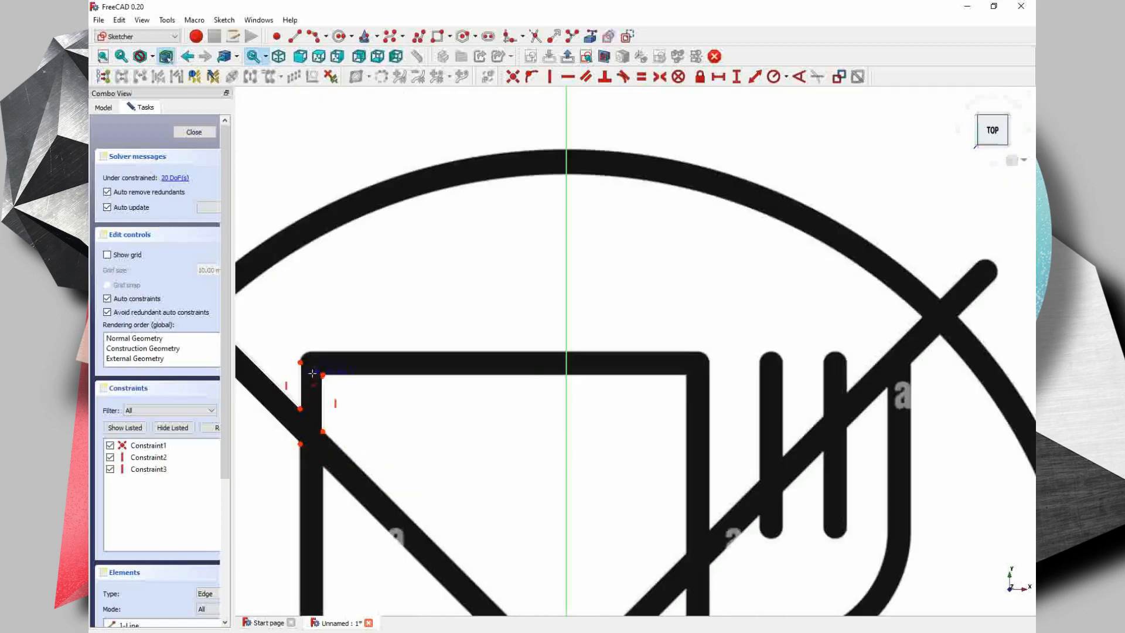
pyautogui.scroll(2, 271, 351)
pyautogui.click(270, 352)
pyautogui.click(813, 351)
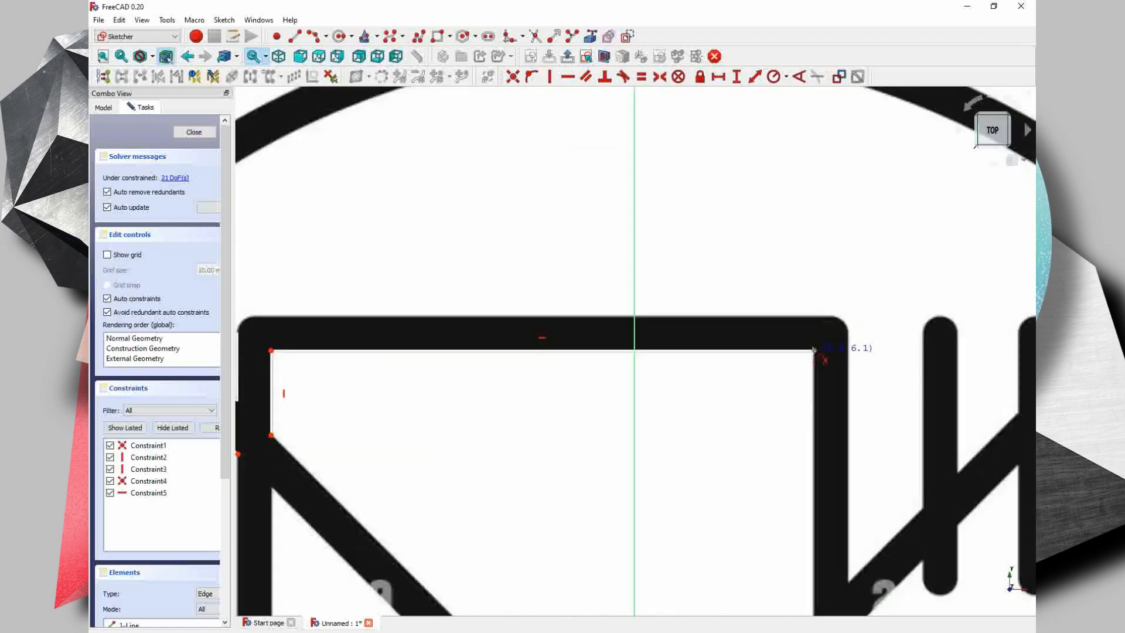
# - Draw a vertical line down the glass's inner right edge and a line along the rising diagonal's upper edge to the crossing point
pyautogui.scroll(-3, 814, 350)
pyautogui.moveTo(813, 503); pyautogui.dragTo(783, 414, button='middle')
pyautogui.scroll(4, 783, 411)
pyautogui.click(775, 415)
pyautogui.moveTo(674, 506); pyautogui.dragTo(715, 351, button='middle')
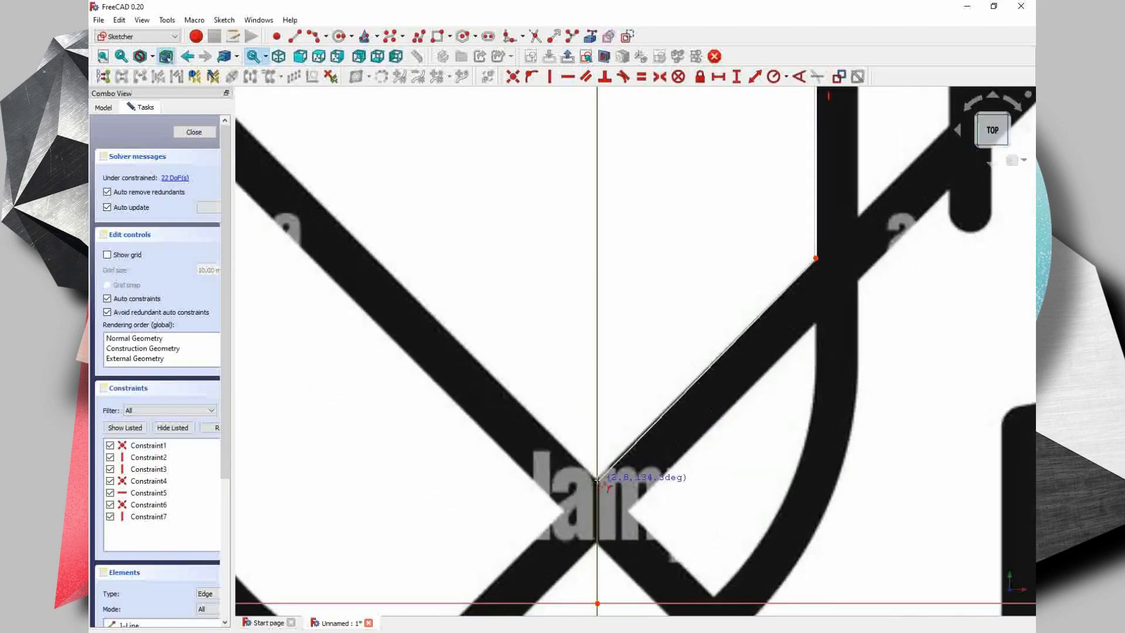
pyautogui.click(597, 481)
# - Draw lines along both edges of the falling diagonal from the glass's inner left edge to the crossing
pyautogui.moveTo(417, 277); pyautogui.dragTo(698, 514, button='middle')
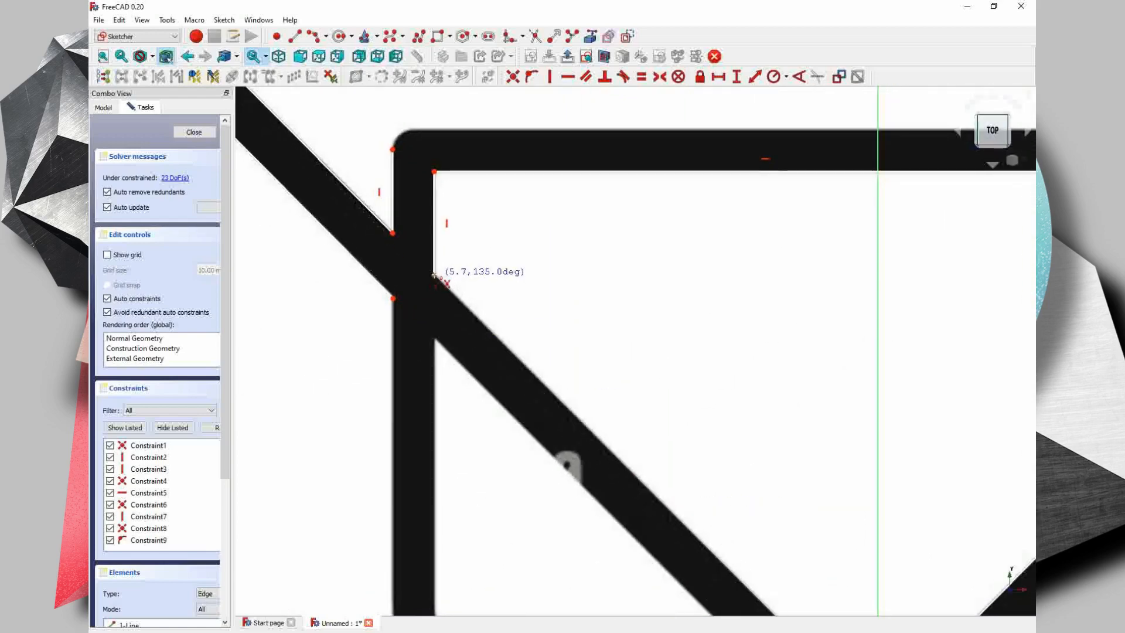
pyautogui.click(434, 275)
pyautogui.click(434, 339)
pyautogui.moveTo(565, 513); pyautogui.dragTo(418, 287, button='middle')
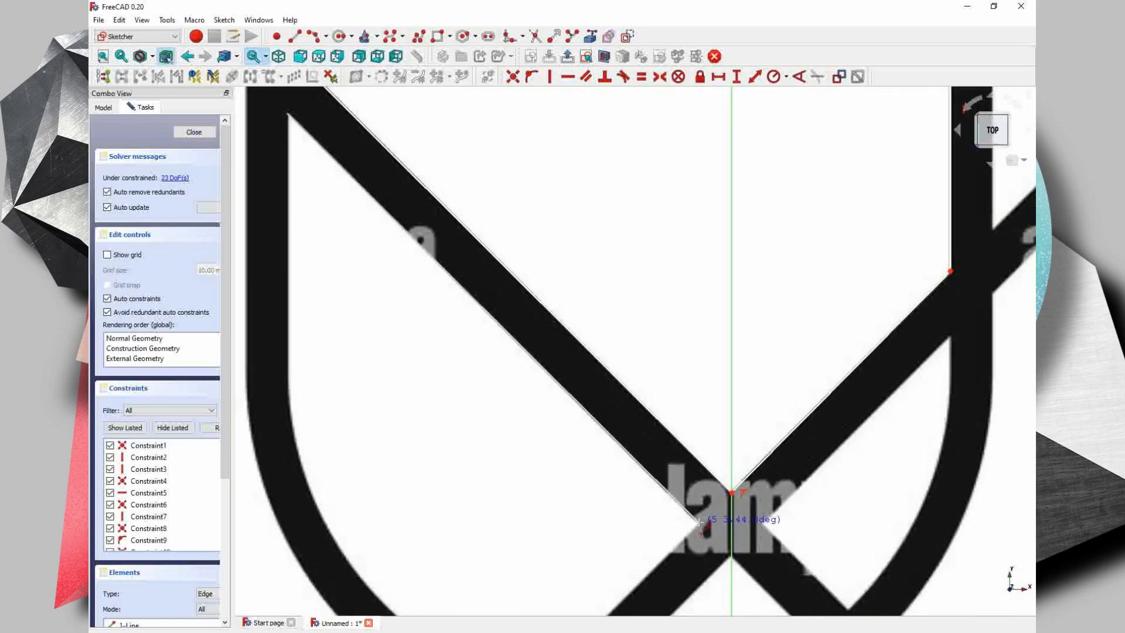
pyautogui.click(699, 521)
# - Draw lines along both edges of the rising diagonal between the crossing and the lower left of the glass bowl
pyautogui.moveTo(699, 520); pyautogui.dragTo(706, 389, button='middle')
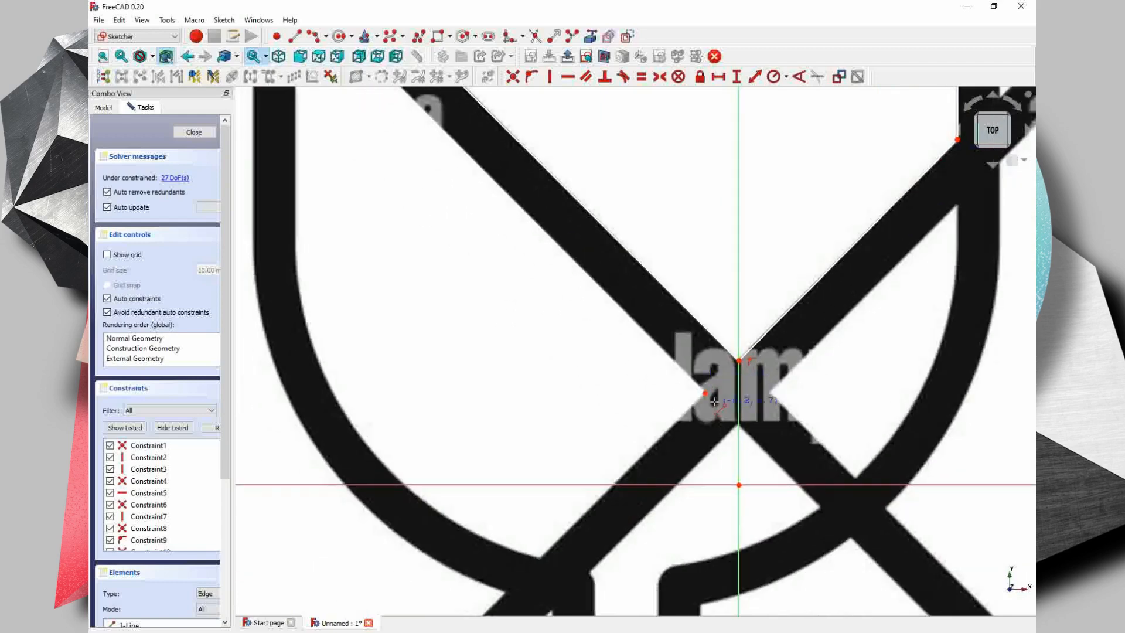
pyautogui.click(539, 558)
pyautogui.click(589, 572)
pyautogui.click(739, 425)
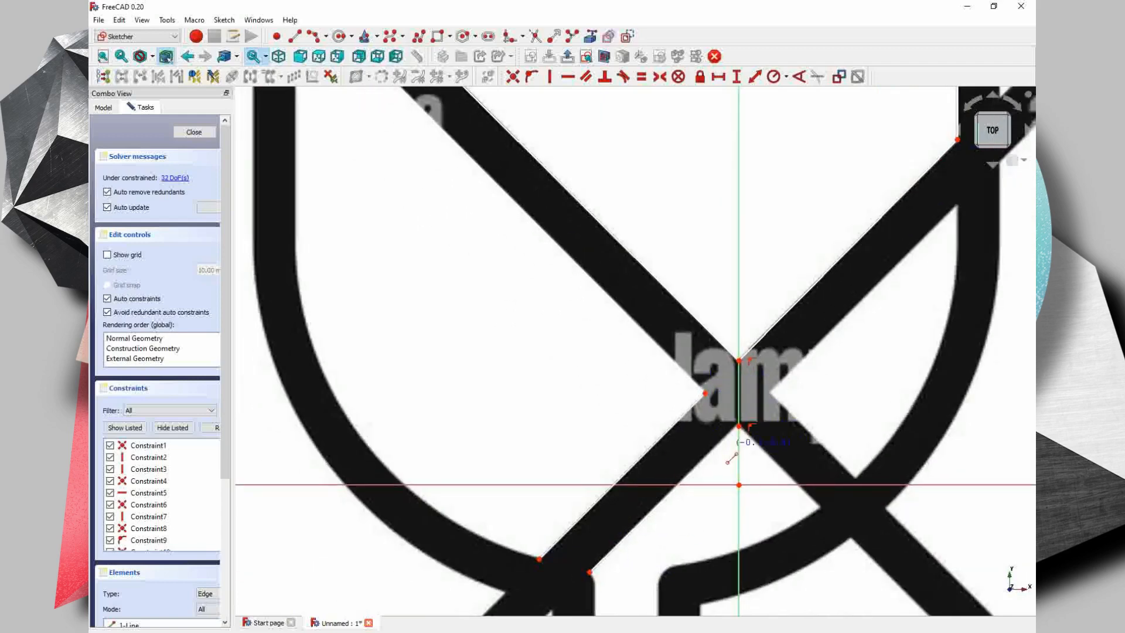
# - Draw both edges of the falling diagonal from crossing to bowl, plus the rising diagonal's lower edge up to the glass's inner right edge
pyautogui.click(821, 508)
pyautogui.click(856, 479)
pyautogui.click(769, 393)
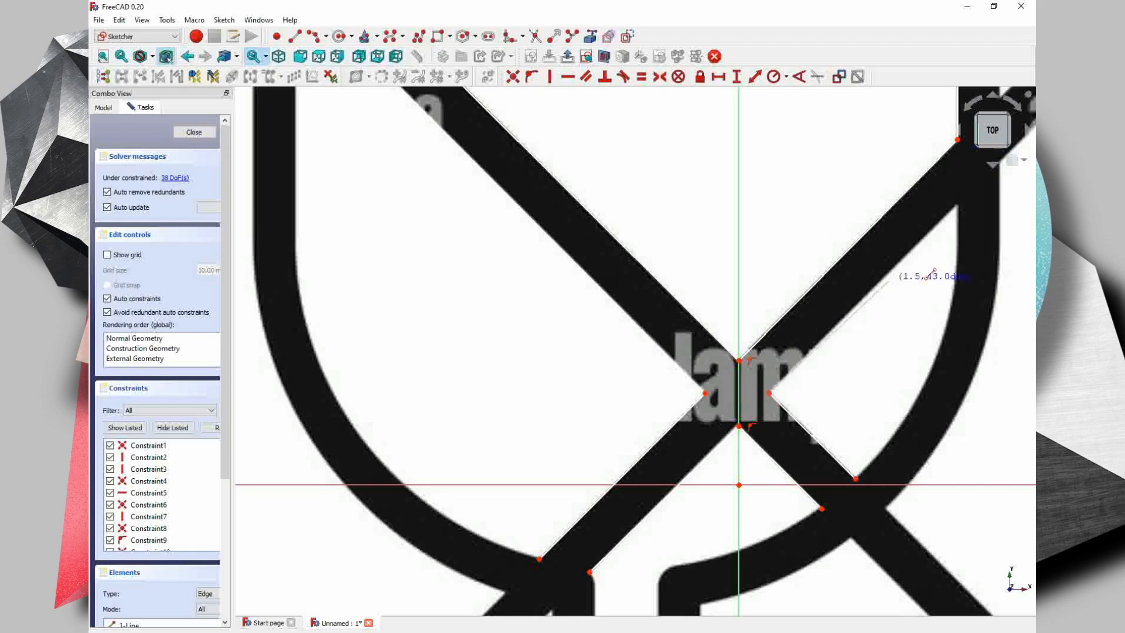
pyautogui.click(957, 204)
pyautogui.rightClick(957, 204)
# - Draw lines along both edges of the rising diagonal between the glass's underside and the circle's inner edge
pyautogui.scroll(-3, 762, 439)
pyautogui.moveTo(345, 434); pyautogui.dragTo(362, 275, button='middle')
pyautogui.click(669, 375)
pyautogui.moveTo(545, 536); pyautogui.dragTo(555, 406, button='middle')
pyautogui.click(424, 532)
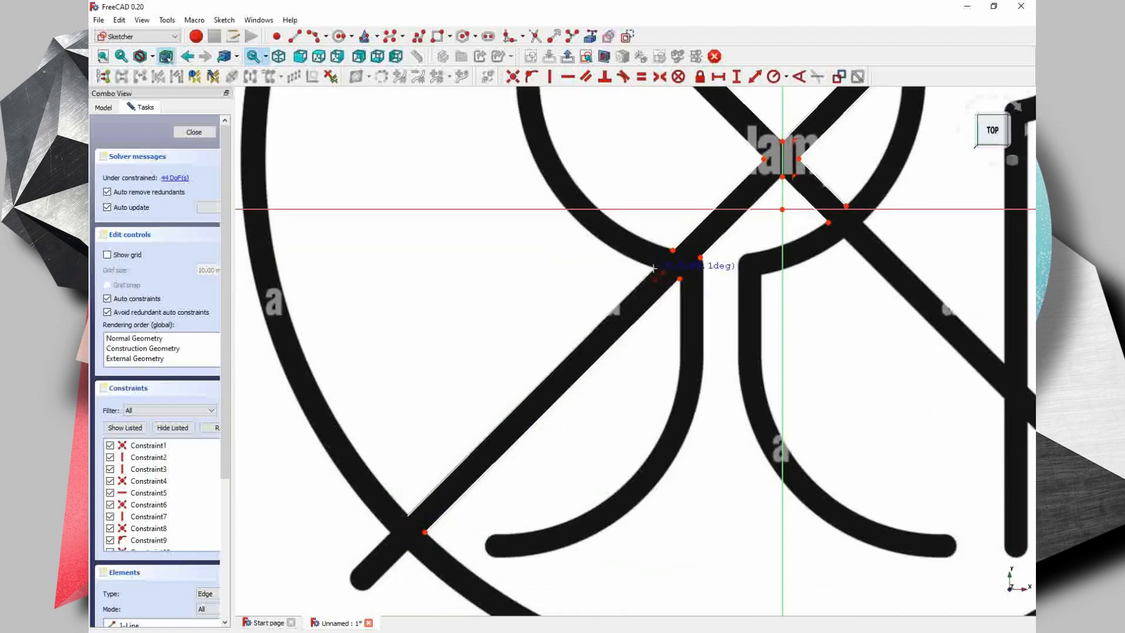
pyautogui.click(653, 269)
pyautogui.click(408, 516)
# - Draw lines along both edges of the rising diagonal's lower tip, where it sticks out of the circle
pyautogui.click(352, 572)
pyautogui.click(408, 551)
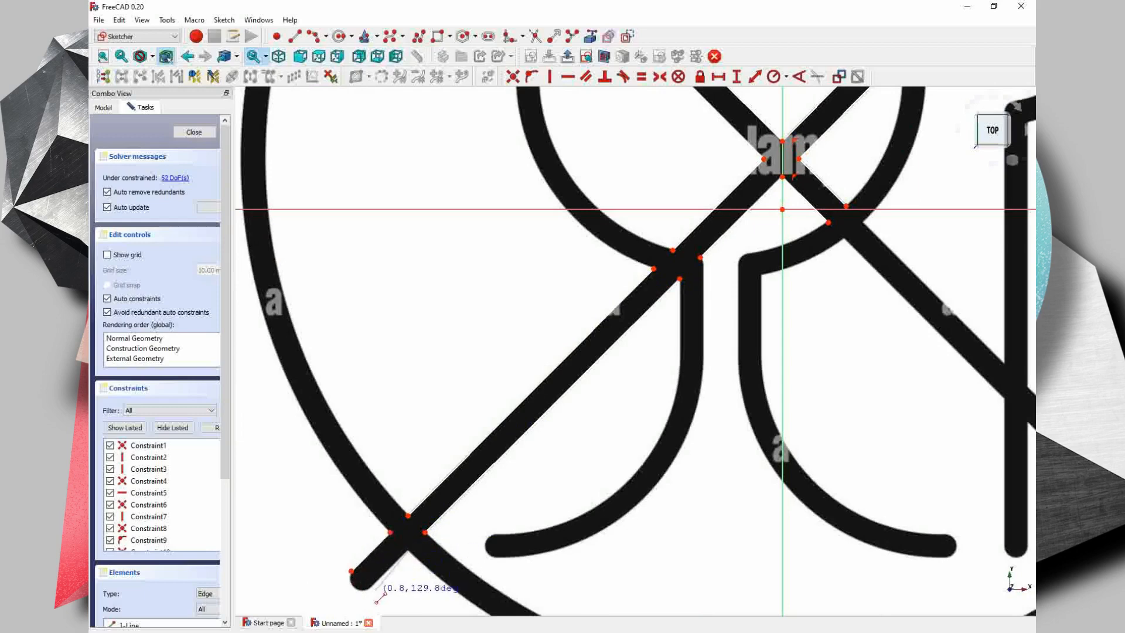
pyautogui.click(369, 590)
# - Draw vertical lines on the glass's outer and inner left edges, from the falling diagonal down to where the bowl starts curving
pyautogui.scroll(-2, 627, 547)
pyautogui.moveTo(627, 547)
pyautogui.mouseDown(button='middle')
pyautogui.moveTo(494, 539)
pyautogui.moveTo(579, 577)
pyautogui.mouseUp(button='middle')
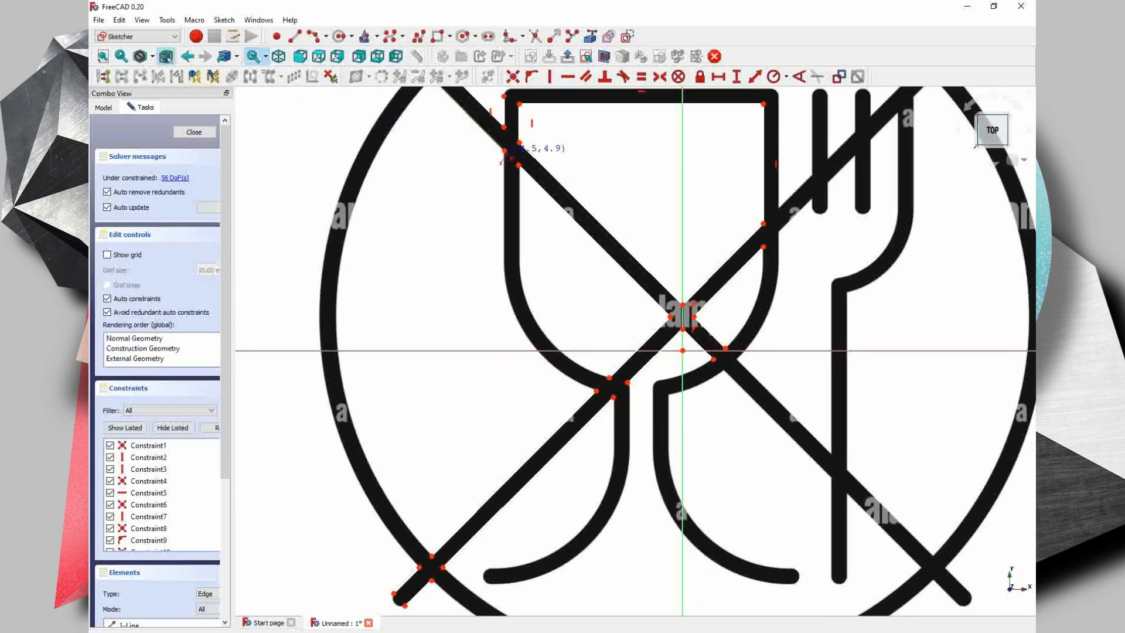
pyautogui.click(505, 150)
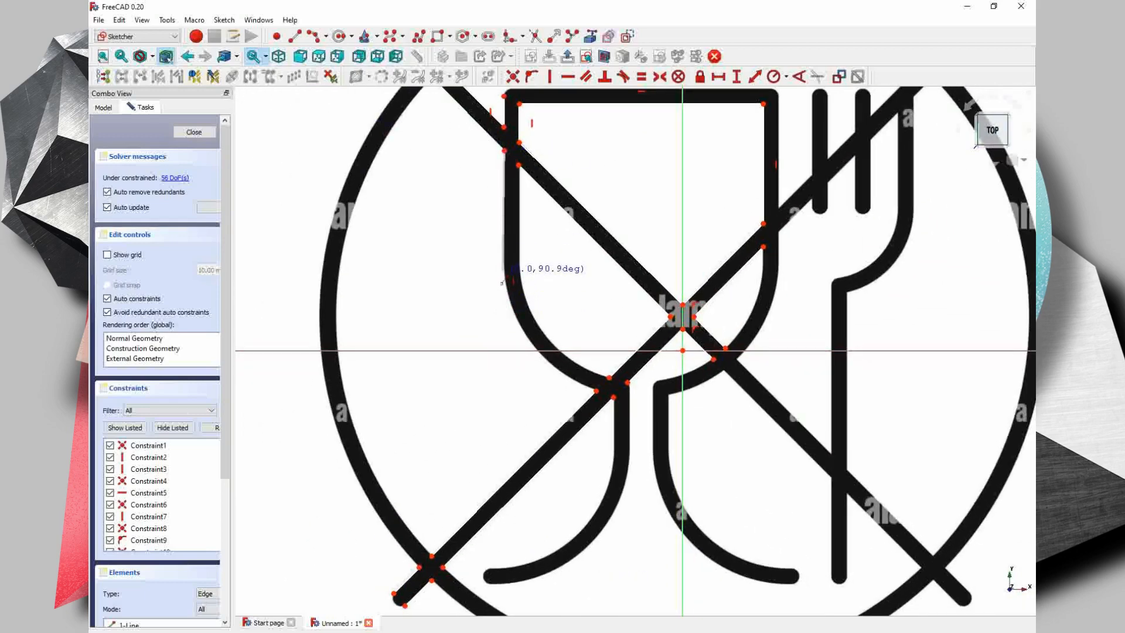
pyautogui.click(505, 272)
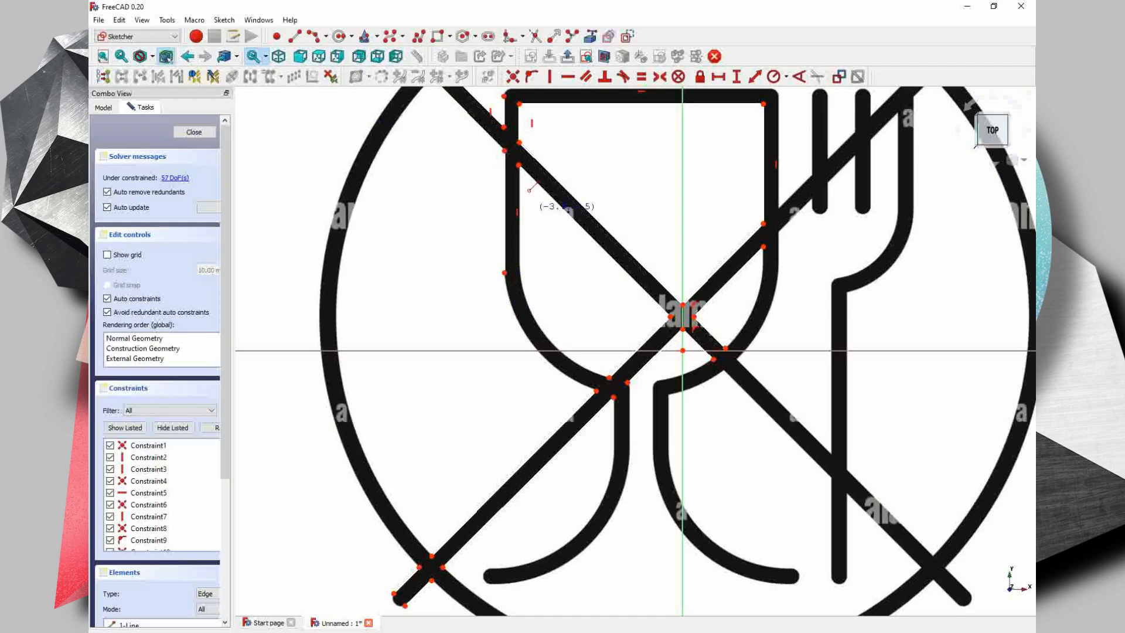
pyautogui.click(518, 268)
# - Draw a horizontal line along the glass's outer top edge and a vertical line down its outer right edge to the rising diagonal
pyautogui.scroll(5, 714, 325)
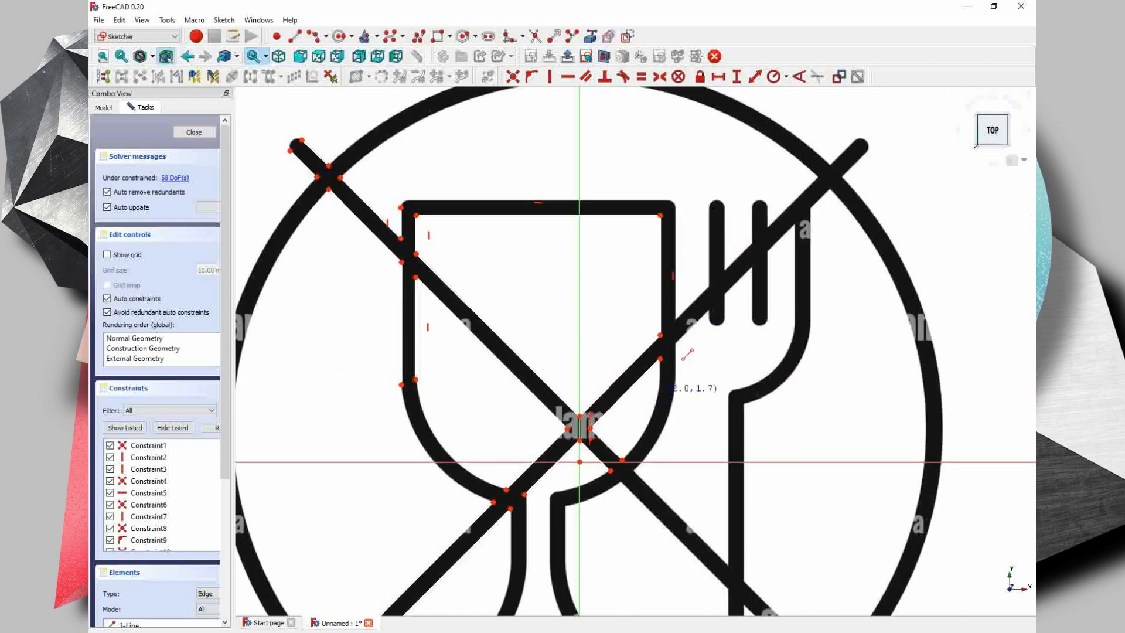
pyautogui.click(360, 315)
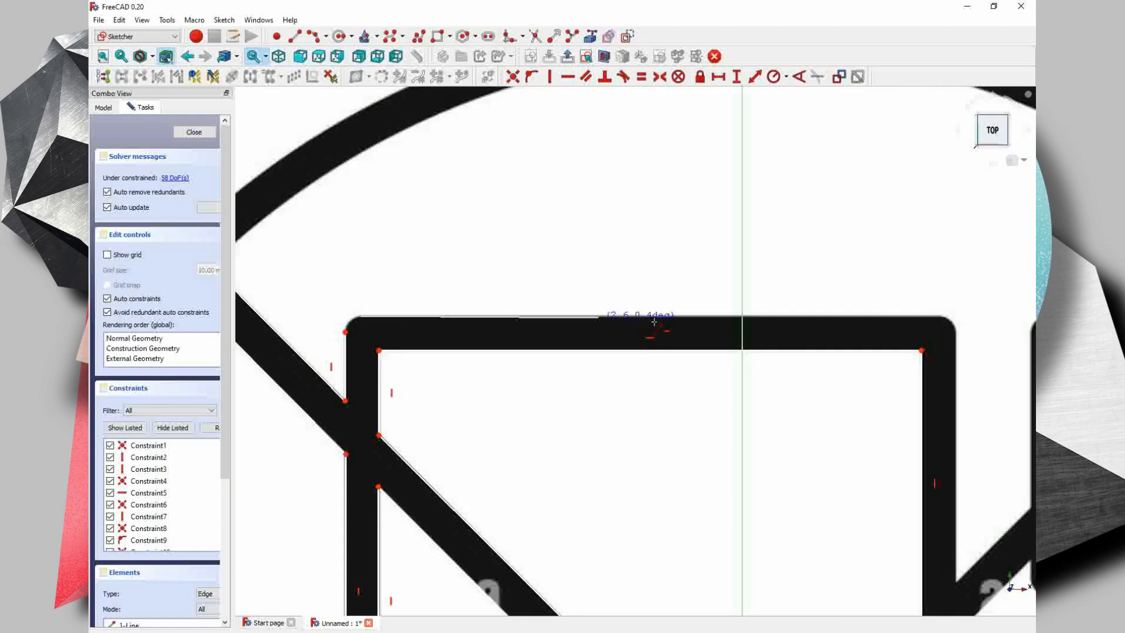
pyautogui.click(940, 315)
pyautogui.click(956, 332)
pyautogui.moveTo(956, 583); pyautogui.dragTo(685, 405, button='middle')
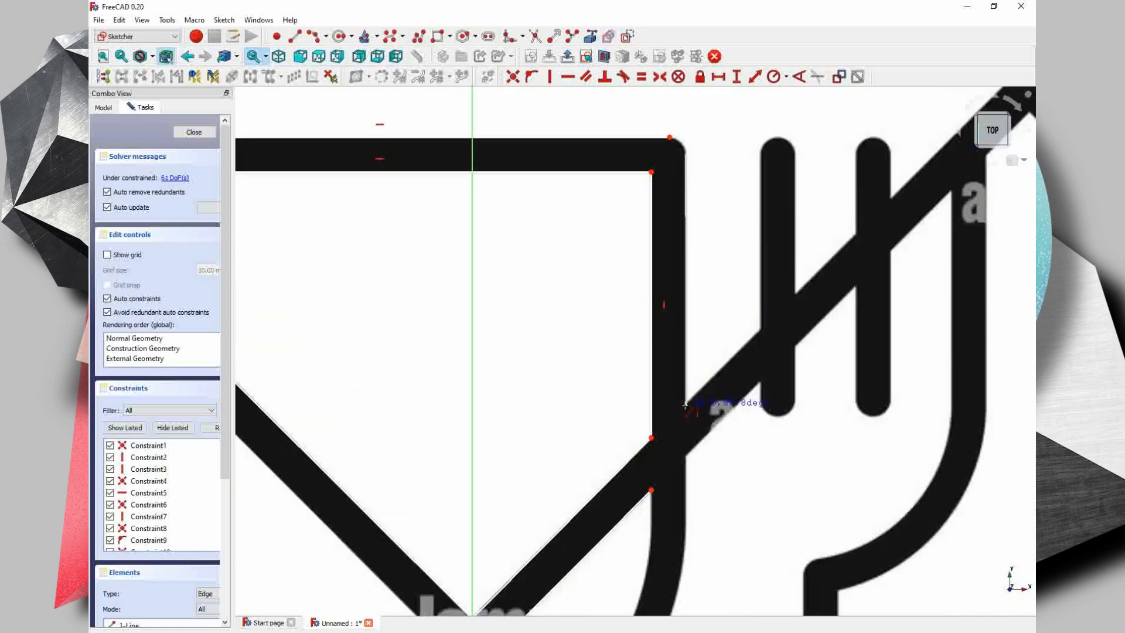
pyautogui.click(685, 405)
pyautogui.click(685, 405)
# - Draw the rising diagonal's upper edge from the glass to the second fork tine, with vertical lines on both sides of the first tine above it
pyautogui.click(761, 327)
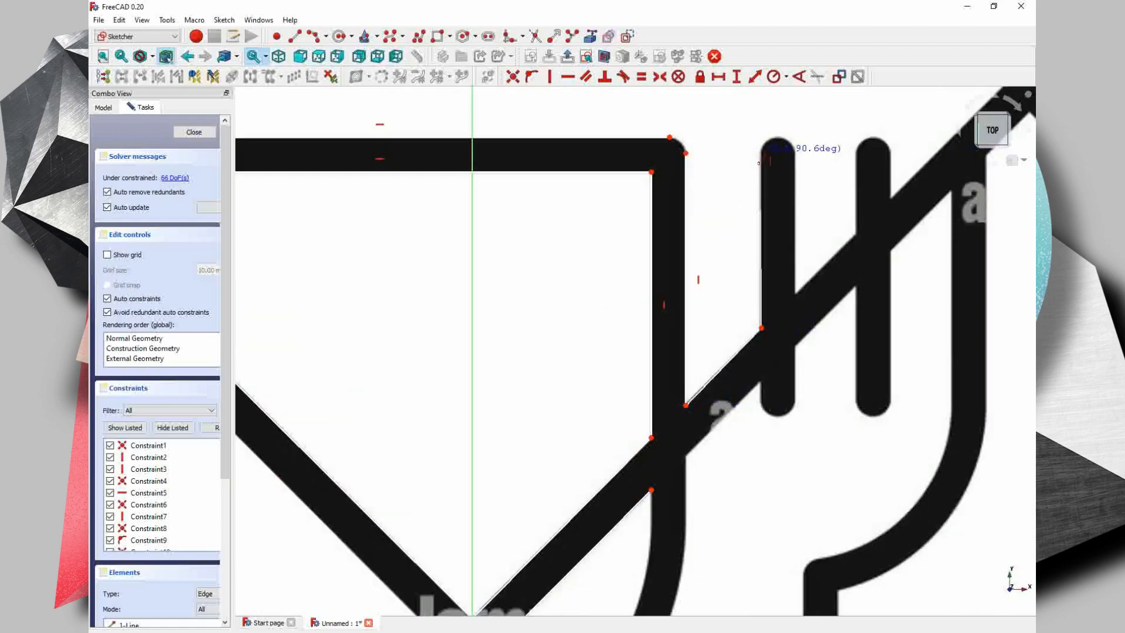
pyautogui.click(761, 152)
pyautogui.click(795, 152)
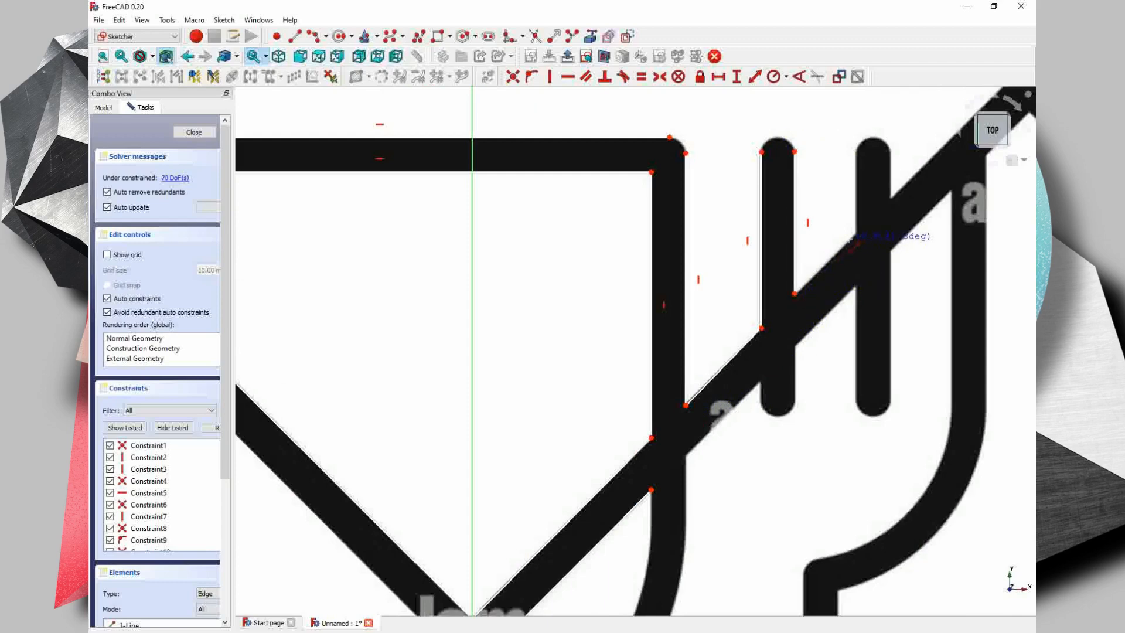
pyautogui.click(855, 234)
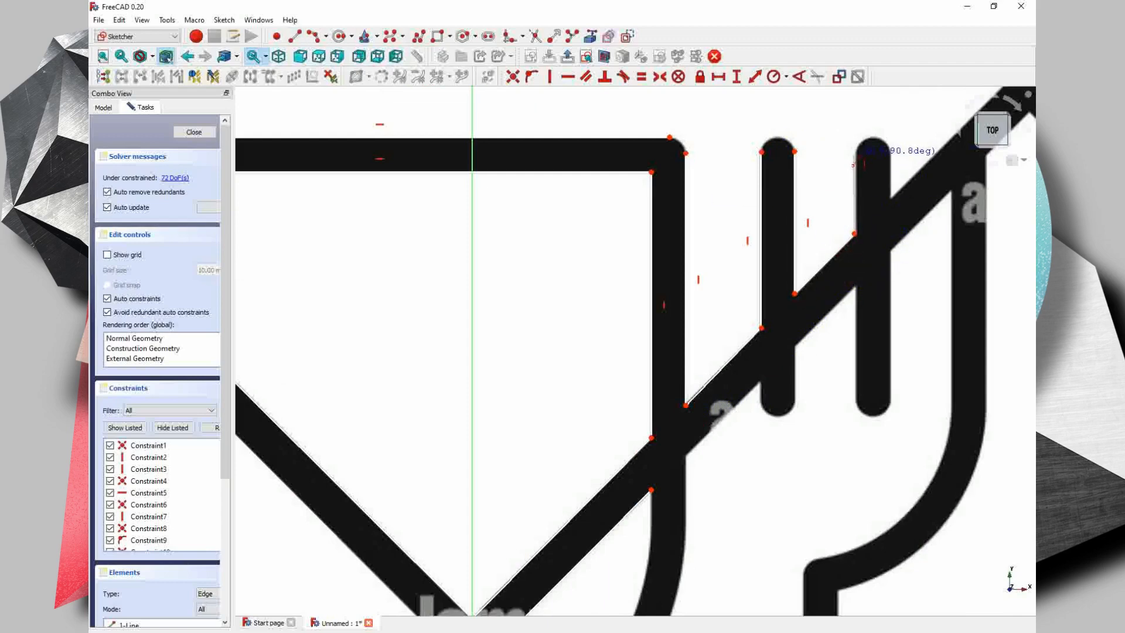
# - Draw vertical lines on both sides of the second tine above the rising diagonal, and continue the diagonal's upper edge to the circle
pyautogui.click(854, 153)
pyautogui.click(889, 153)
pyautogui.click(889, 199)
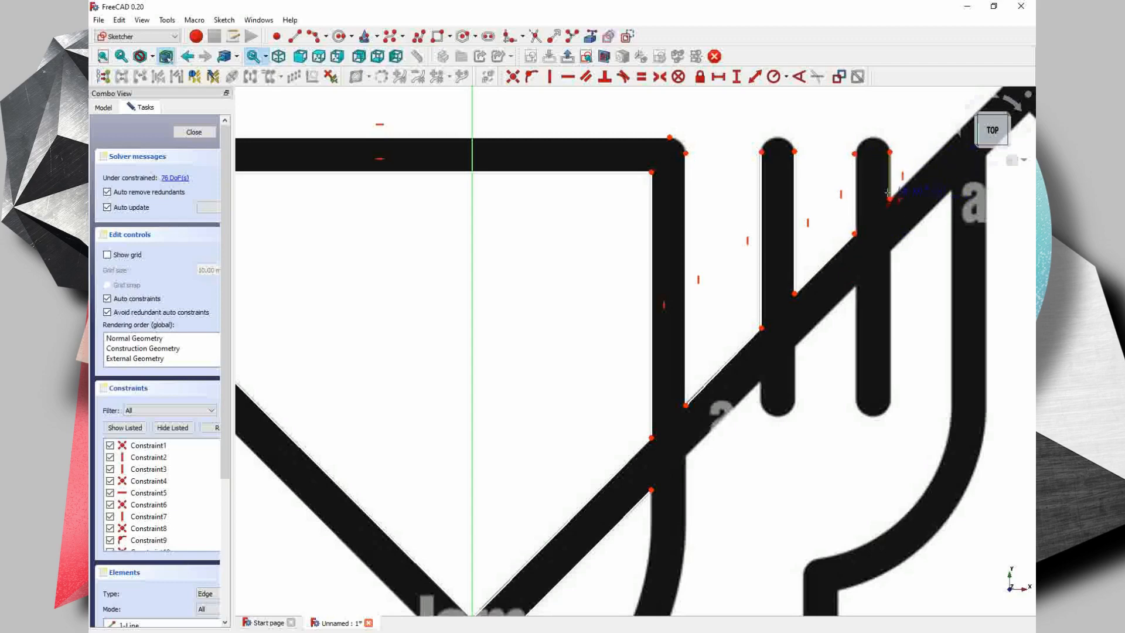
pyautogui.moveTo(989, 96); pyautogui.dragTo(860, 209, button='middle')
pyautogui.click(872, 201)
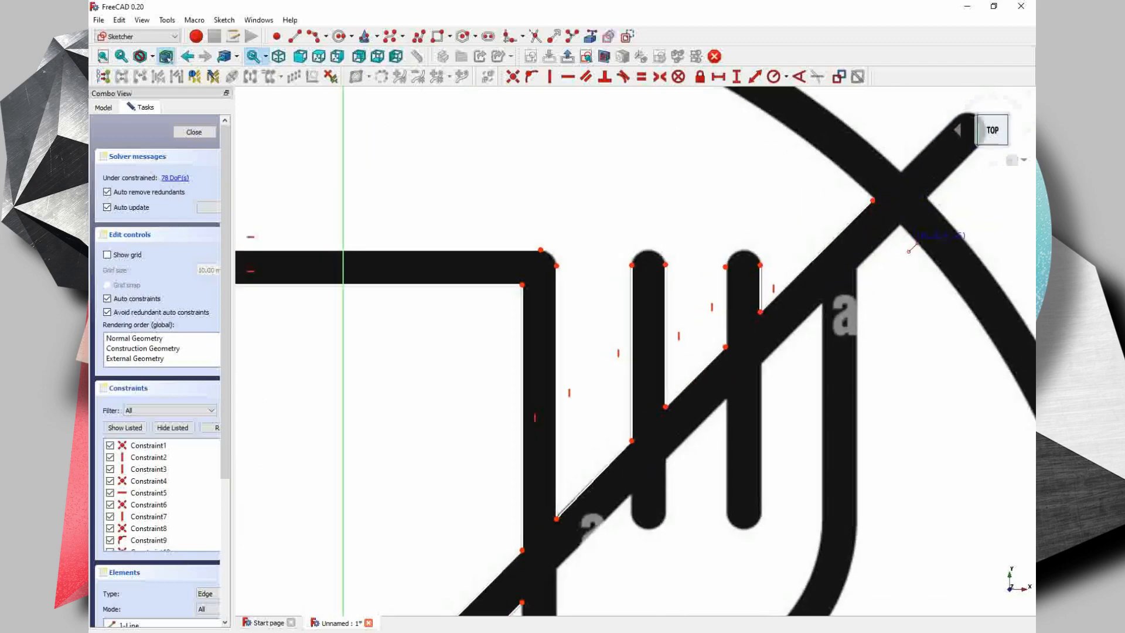
# - Draw lines along both edges of the rising diagonal's upper tip, outside the circle
pyautogui.moveTo(945, 215); pyautogui.dragTo(856, 274, button='middle')
pyautogui.click(813, 232)
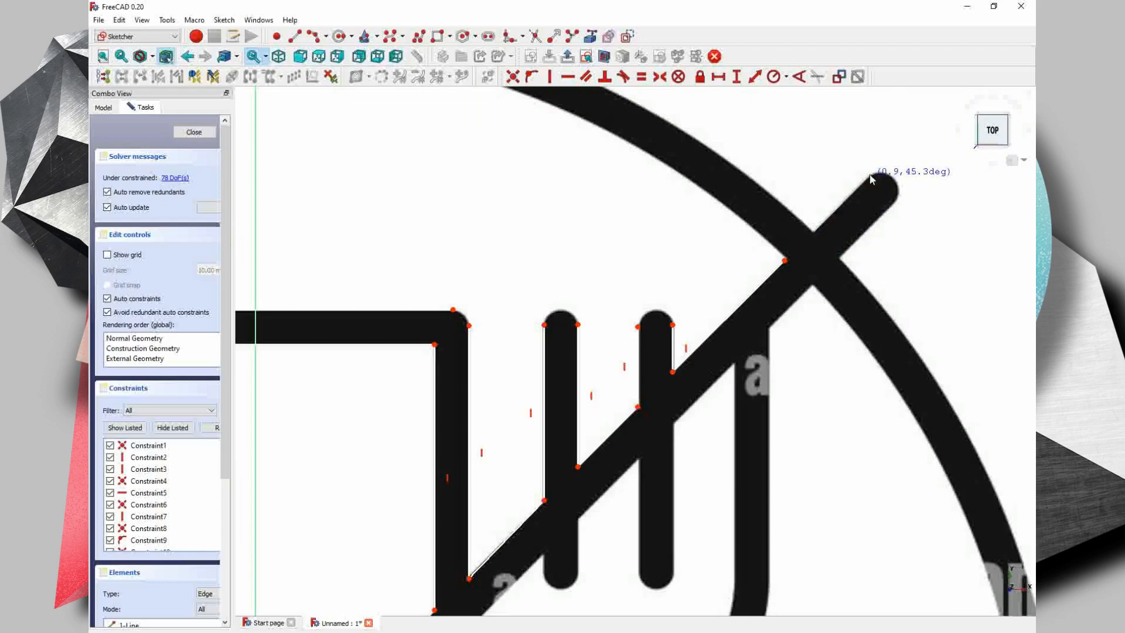
pyautogui.click(869, 174)
pyautogui.click(897, 200)
pyautogui.click(838, 258)
# - Draw the rising diagonal's lower edge from circle to fork, and vertical lines on the outer and inner edges of the fork's right side
pyautogui.click(812, 286)
pyautogui.click(768, 328)
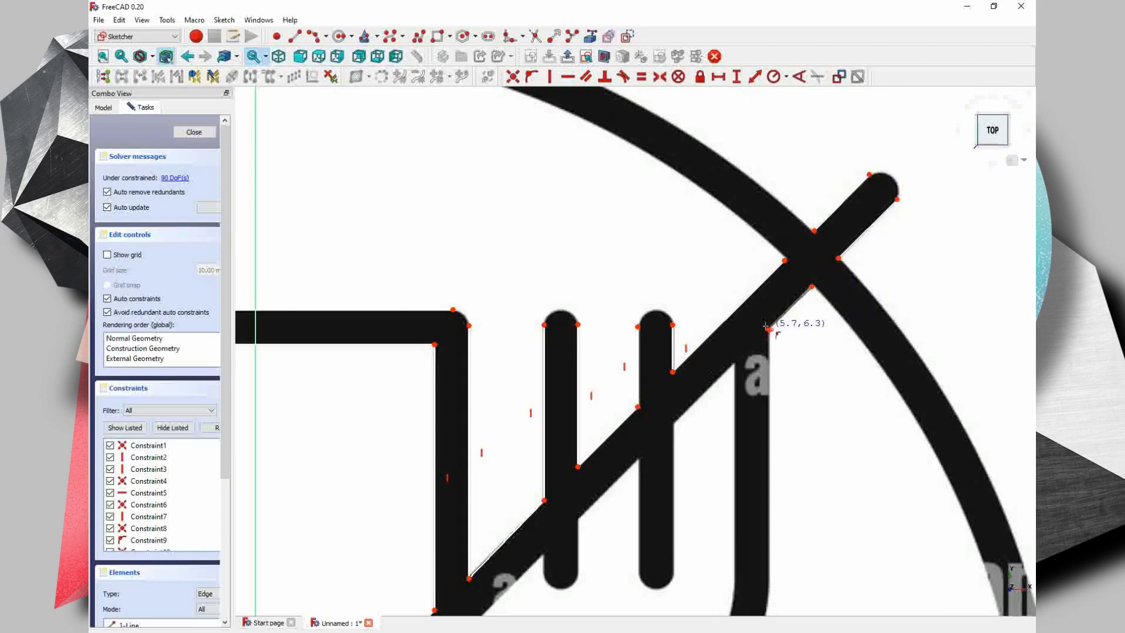
pyautogui.click(768, 328)
pyautogui.moveTo(762, 605); pyautogui.dragTo(746, 450, button='middle')
pyautogui.click(751, 436)
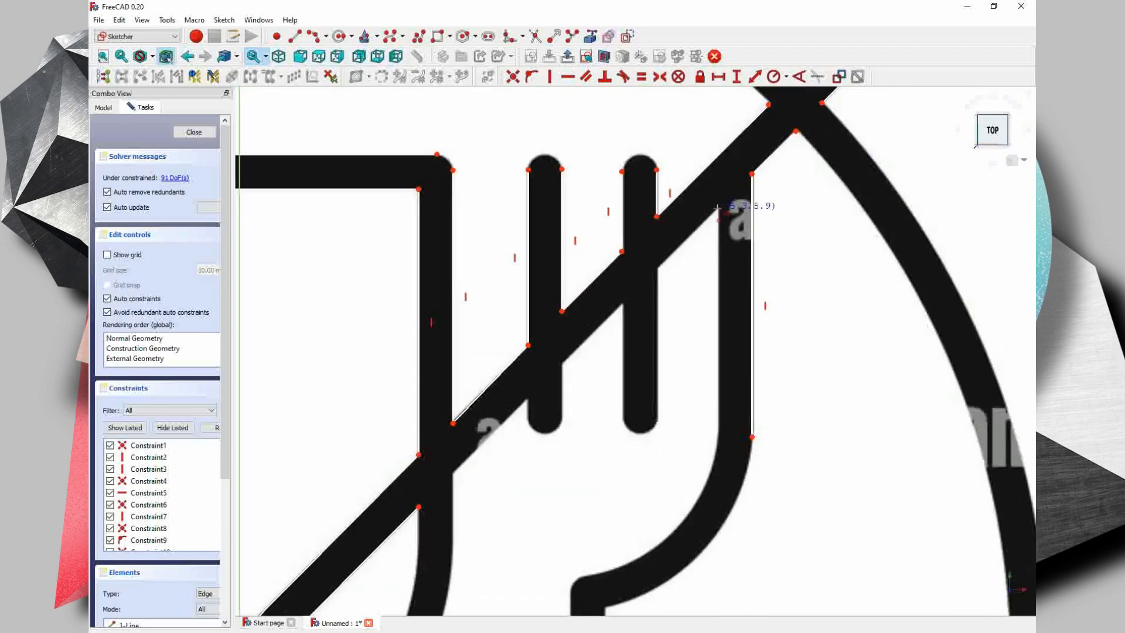
pyautogui.click(720, 435)
pyautogui.click(719, 209)
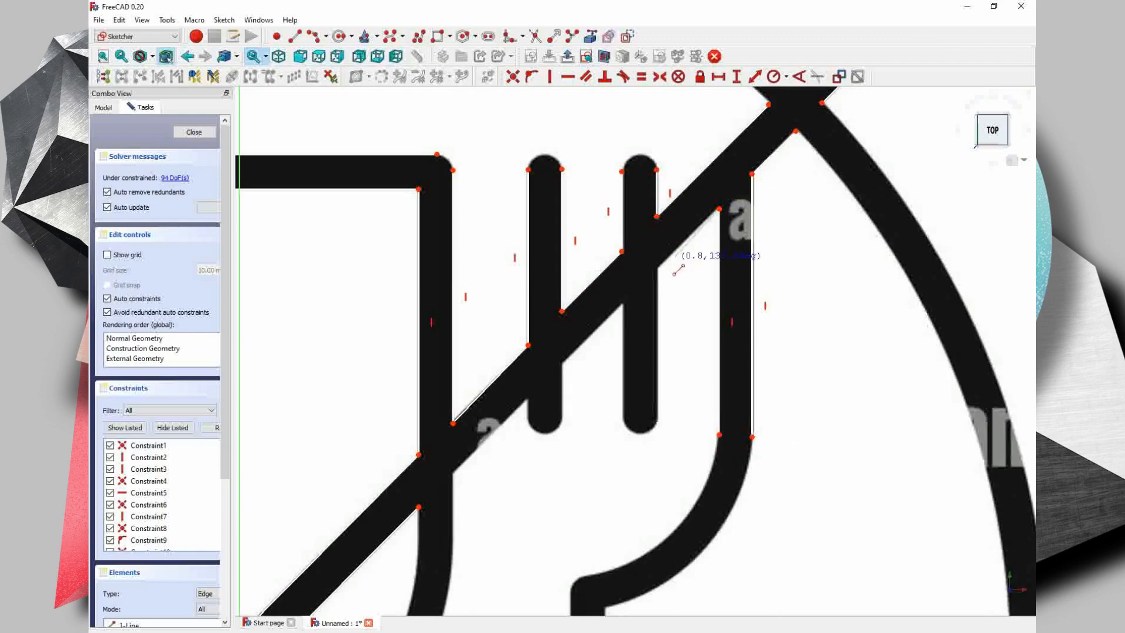
# - Draw the rising diagonal's lower edge from the fork's right side to the glass, with vertical lines on both tines' sides below it
pyautogui.click(659, 420)
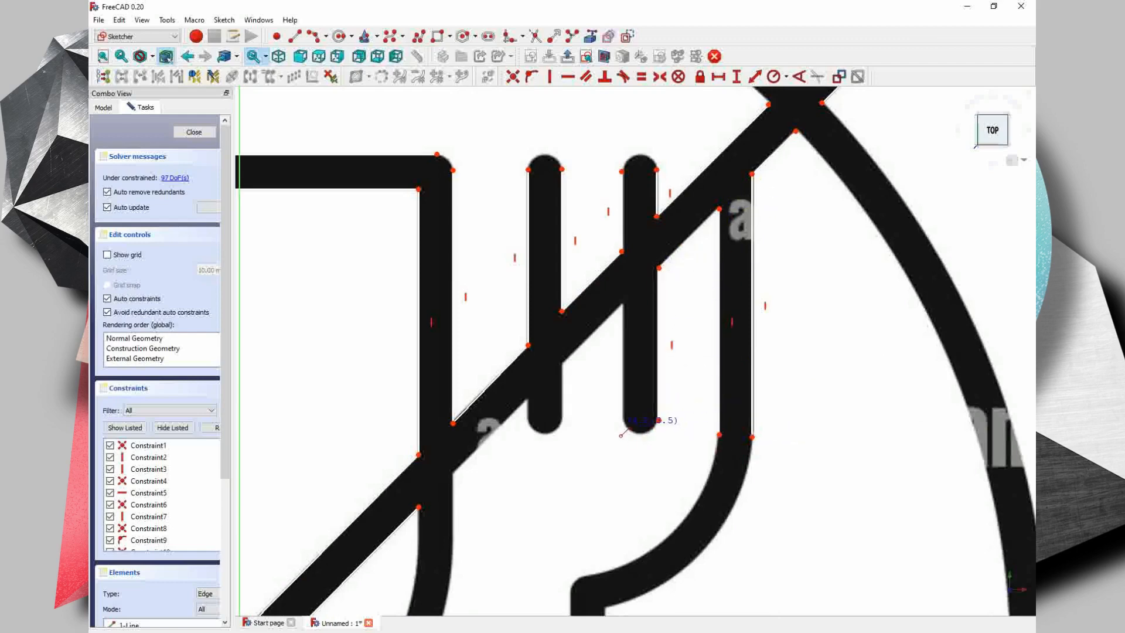
pyautogui.click(622, 305)
pyautogui.click(563, 362)
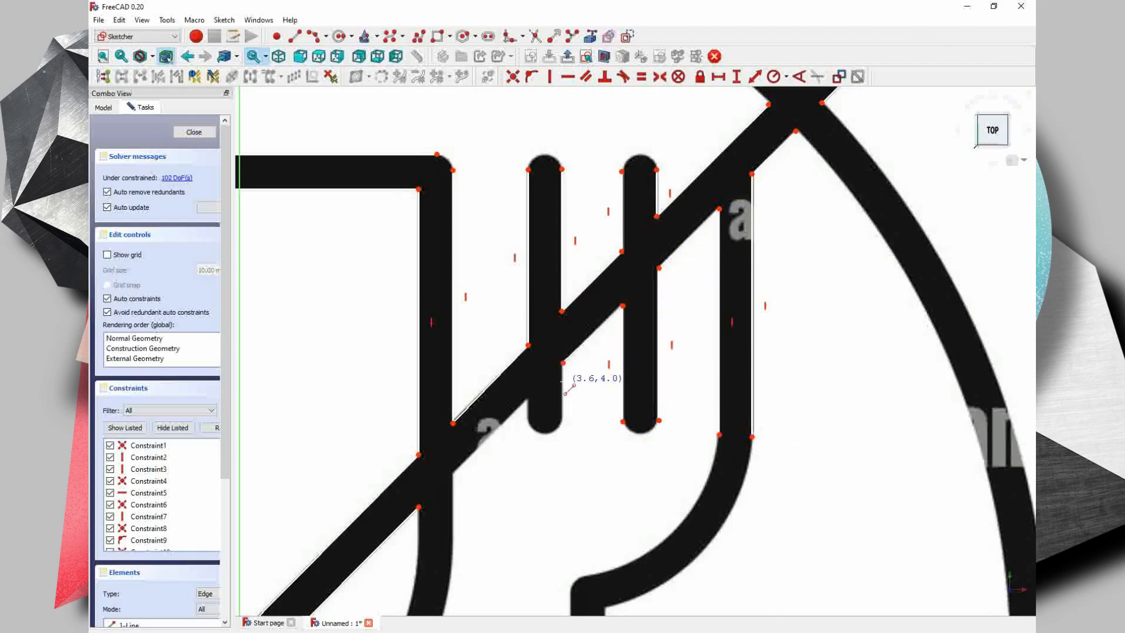
pyautogui.click(563, 420)
pyautogui.click(527, 422)
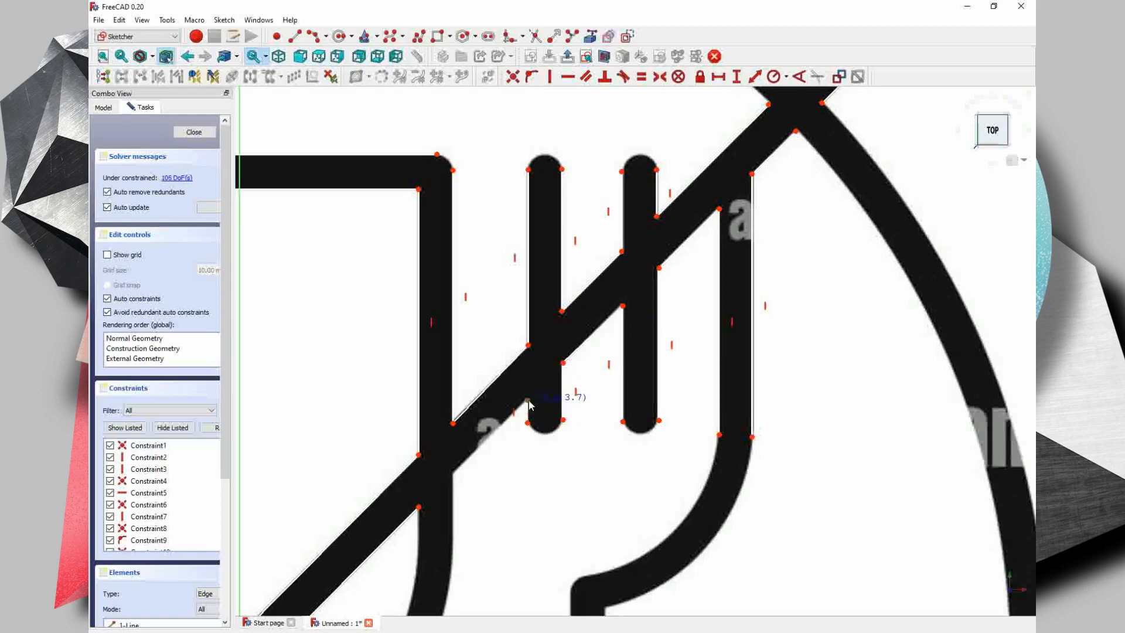
pyautogui.click(452, 474)
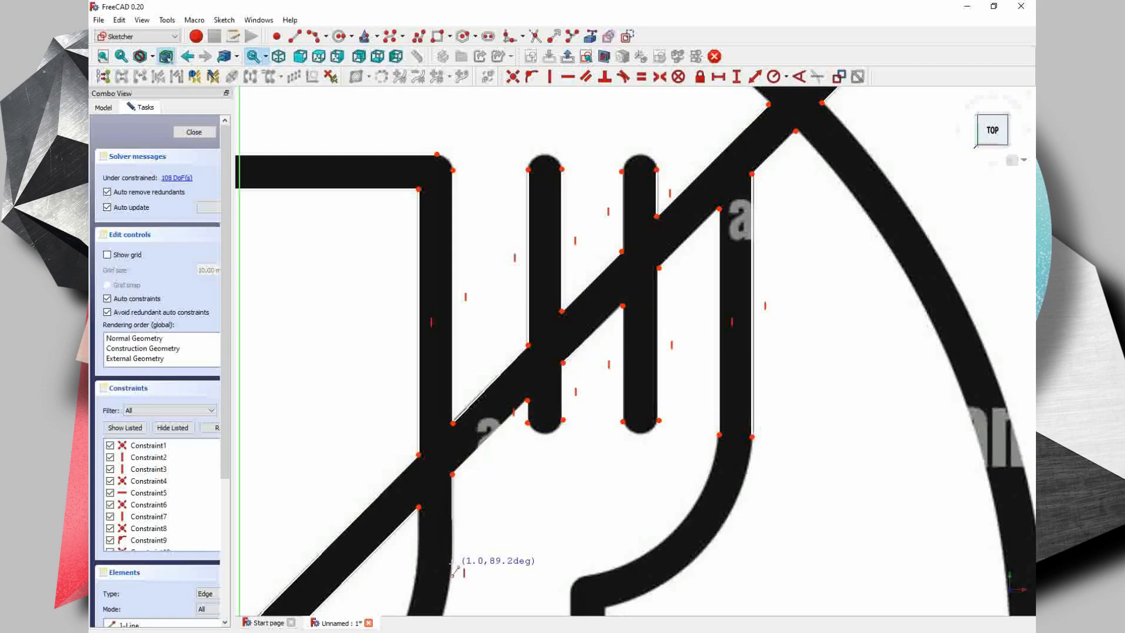
# - Draw short vertical lines on the glass's outer and inner right edges below the rising diagonal, down to the start of the curve
pyautogui.click(452, 569)
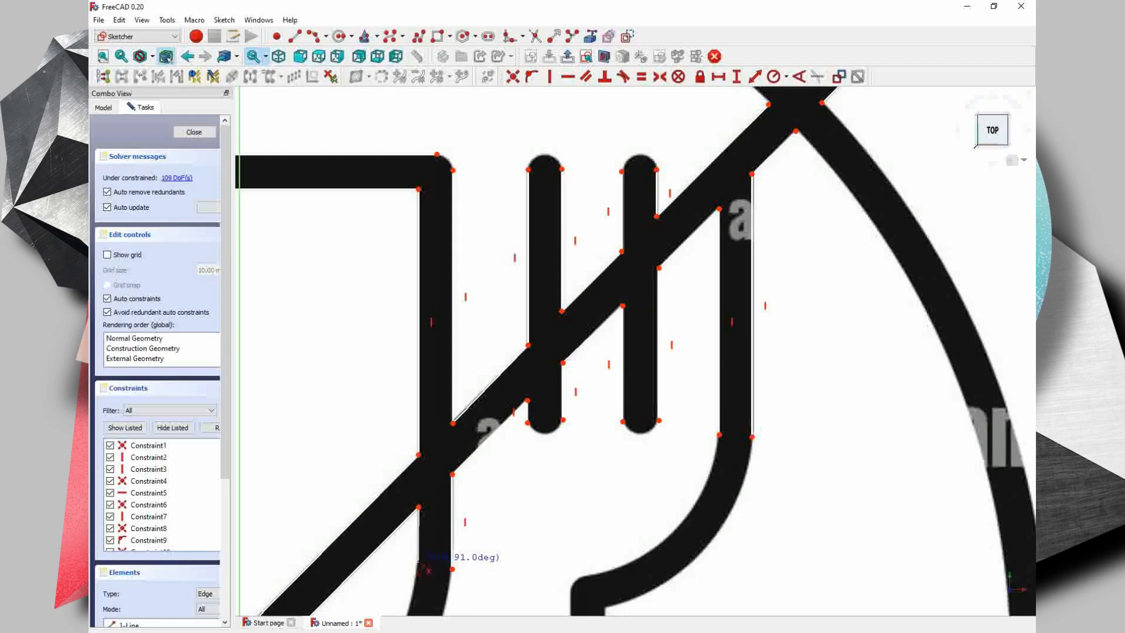
pyautogui.click(418, 560)
# - Draw vertical lines along both edges of the fork handle, from its top down to the falling diagonal
pyautogui.moveTo(603, 587)
pyautogui.mouseDown(button='middle')
pyautogui.moveTo(670, 284)
pyautogui.moveTo(630, 209)
pyautogui.mouseUp(button='middle')
pyautogui.click(631, 209)
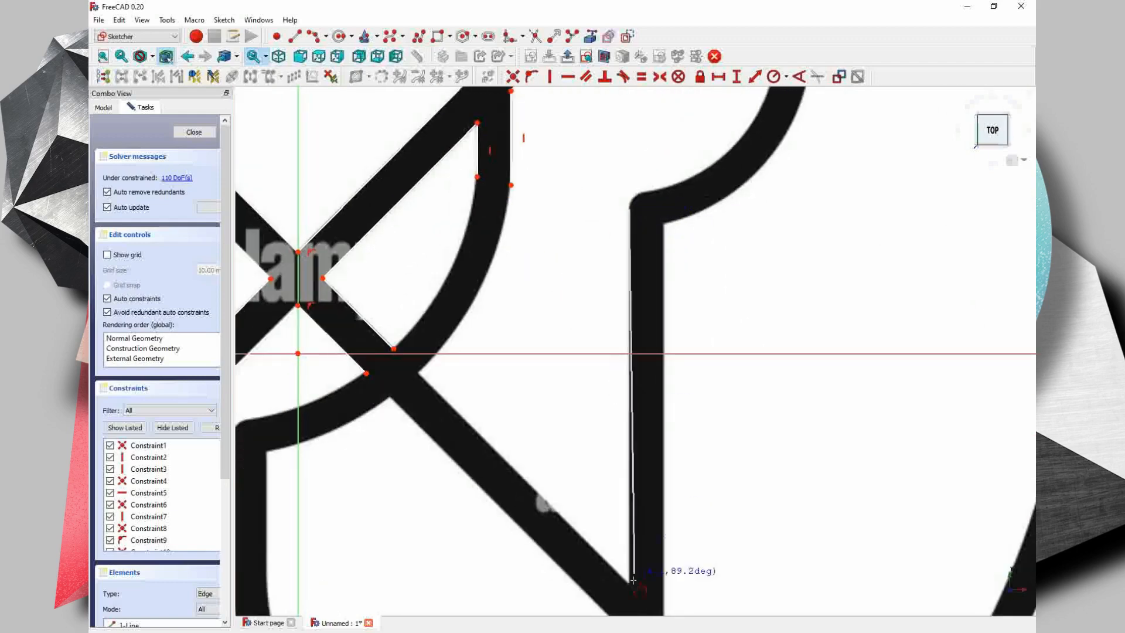
pyautogui.click(629, 587)
pyautogui.click(664, 223)
pyautogui.moveTo(663, 603); pyautogui.dragTo(657, 410, button='middle')
pyautogui.click(657, 426)
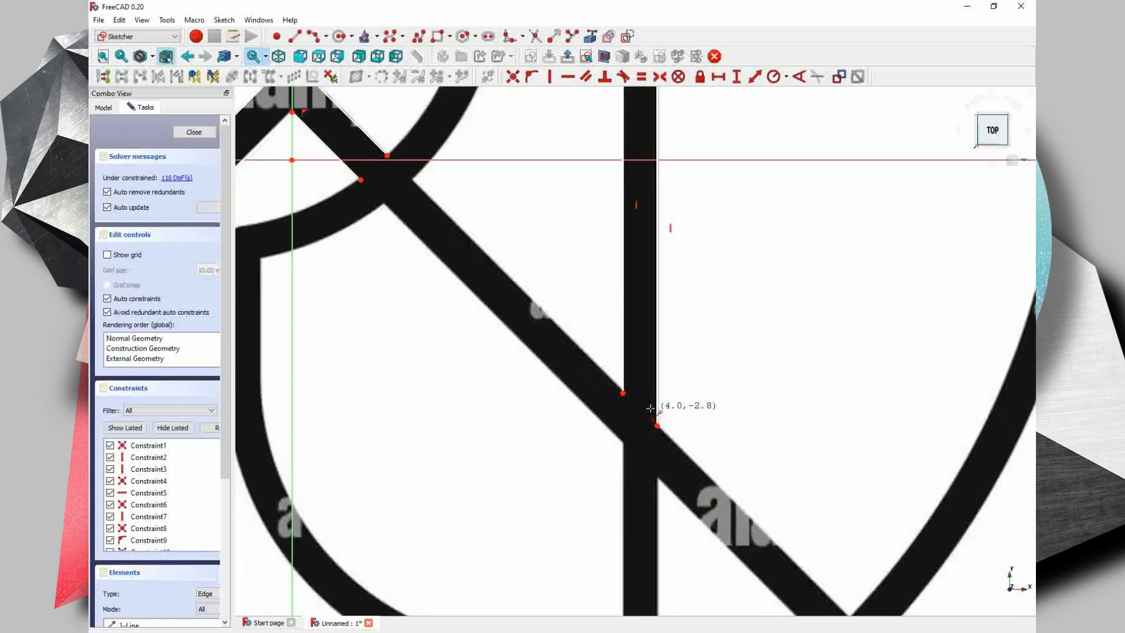
# - Draw lines along both edges of the falling diagonal between the glass bowl and the fork handle
pyautogui.click(413, 179)
pyautogui.click(385, 203)
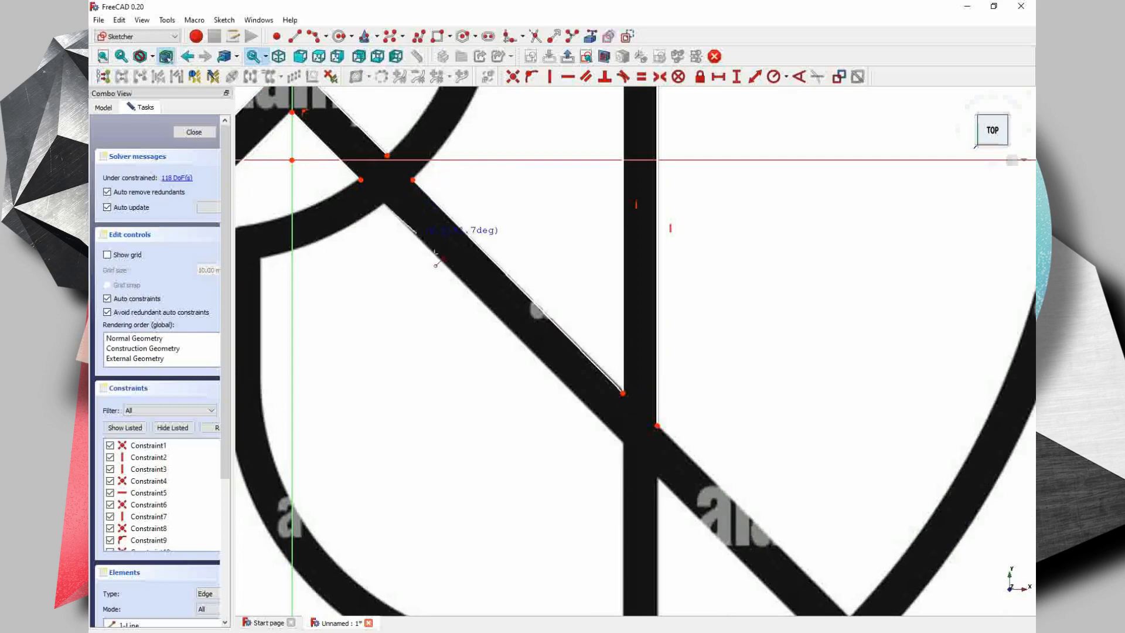
pyautogui.click(623, 443)
# - Draw vertical lines along both edges of the fork handle below the falling diagonal, down to its rounded end
pyautogui.moveTo(623, 444); pyautogui.dragTo(602, 236, button='middle')
pyautogui.click(603, 459)
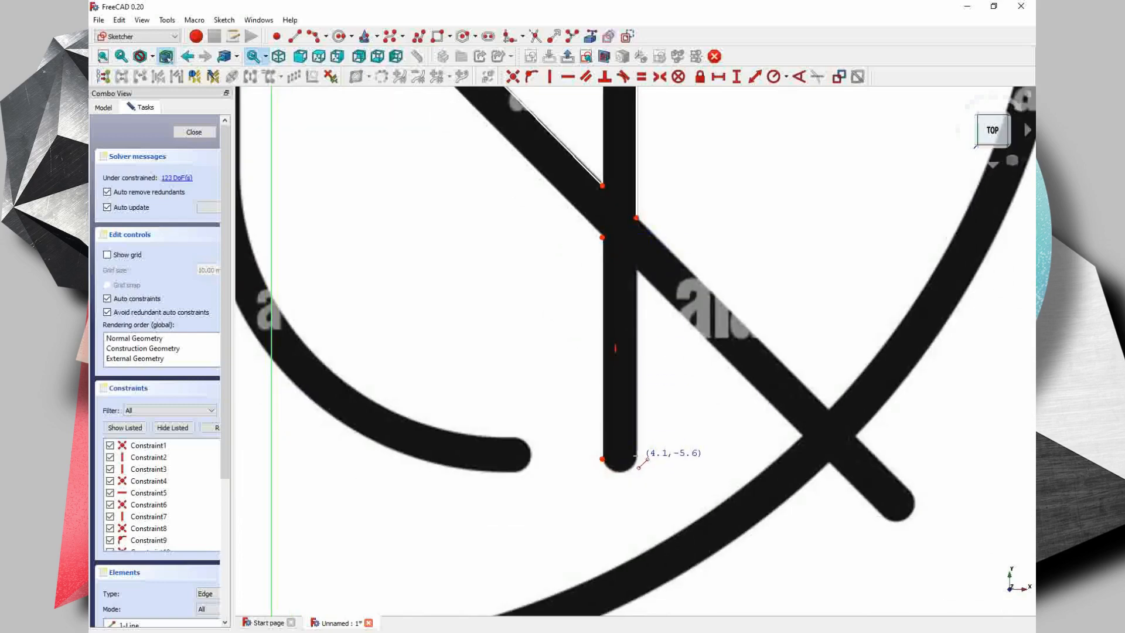
pyautogui.click(638, 456)
pyautogui.click(638, 271)
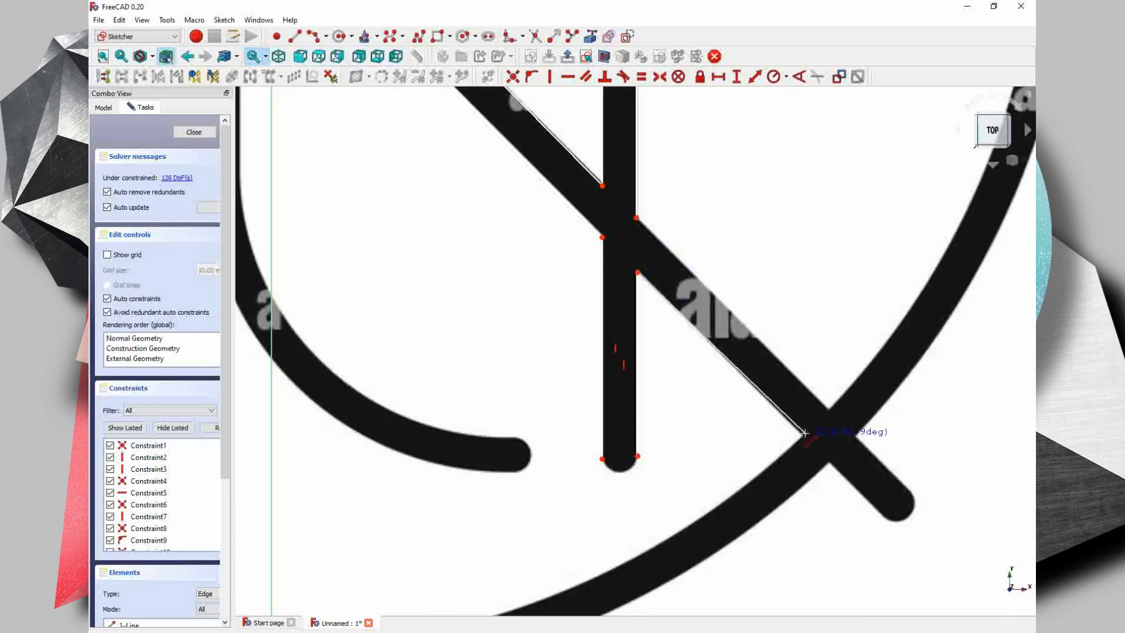
# - Draw lines along both edges of the falling diagonal between the fork handle and the circle
pyautogui.click(801, 436)
pyautogui.click(637, 218)
pyautogui.click(828, 409)
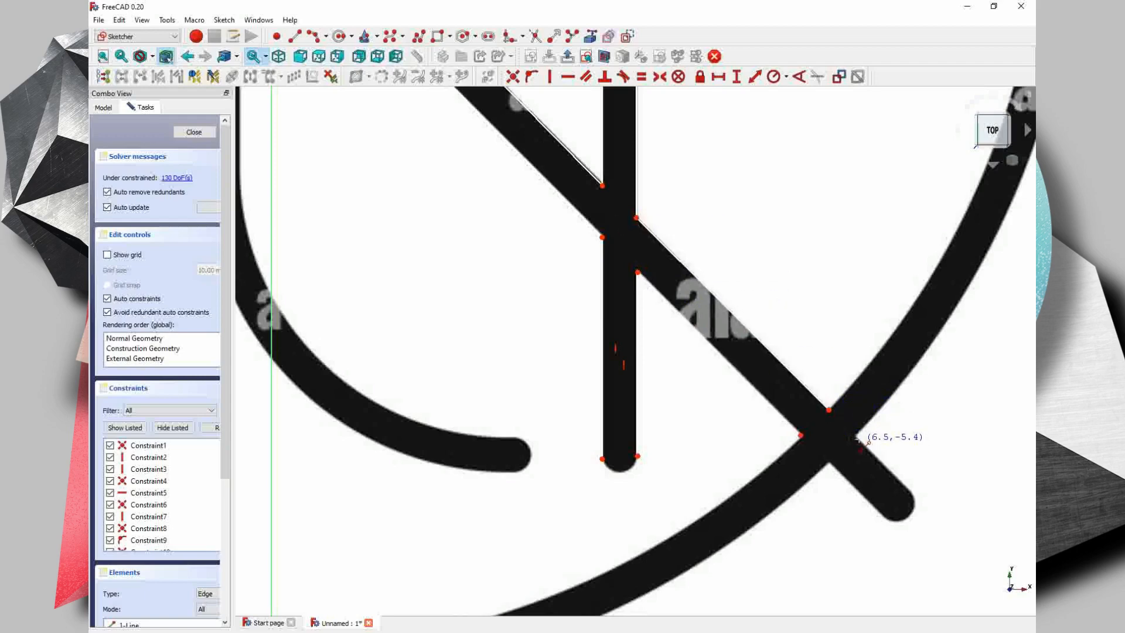
# - Draw lines along both edges of the falling diagonal's lower end, from the circle's outer edge to its rounded tip
pyautogui.click(854, 436)
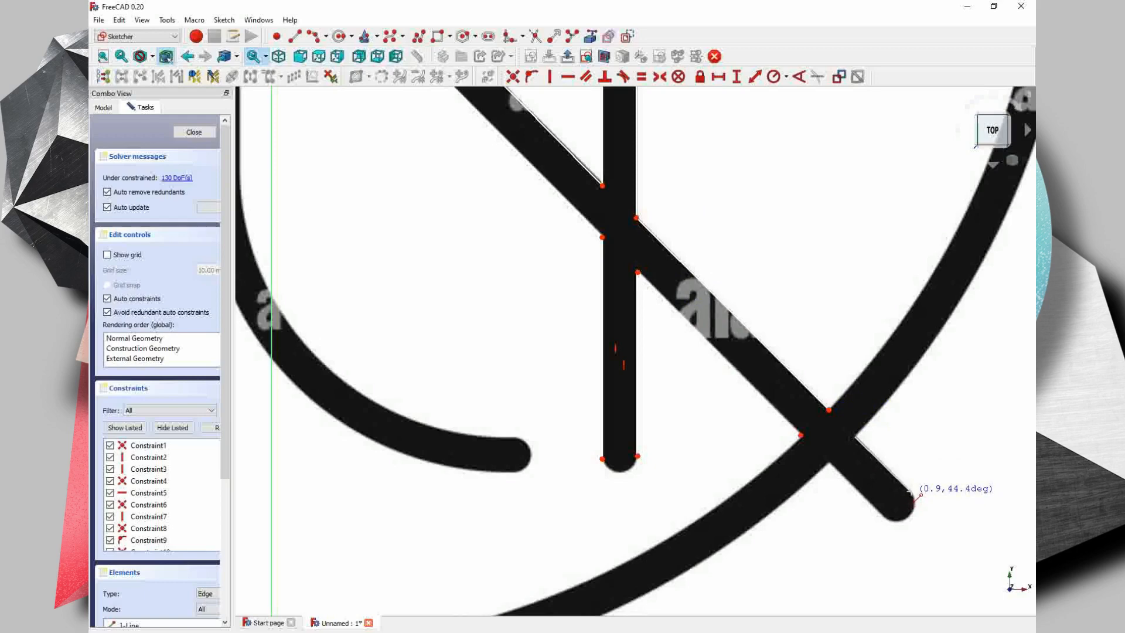
pyautogui.click(910, 491)
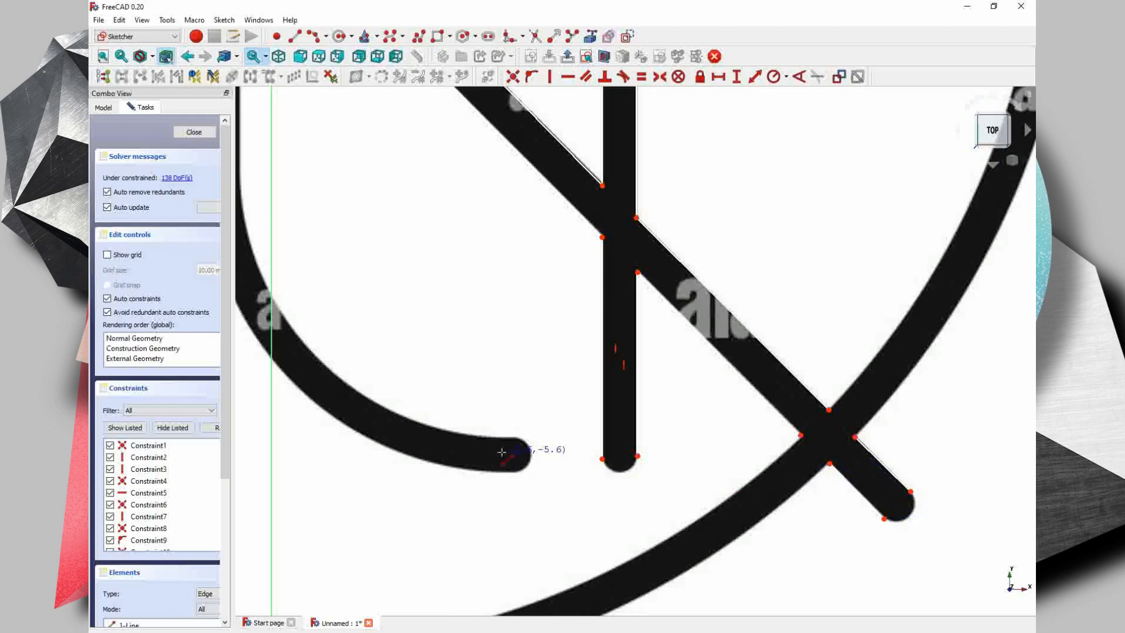
# - Draw a three-point arc of about 0.2 mm radius around the upper-right outer corner of the glass bowl
pyautogui.scroll(-2, 502, 451)
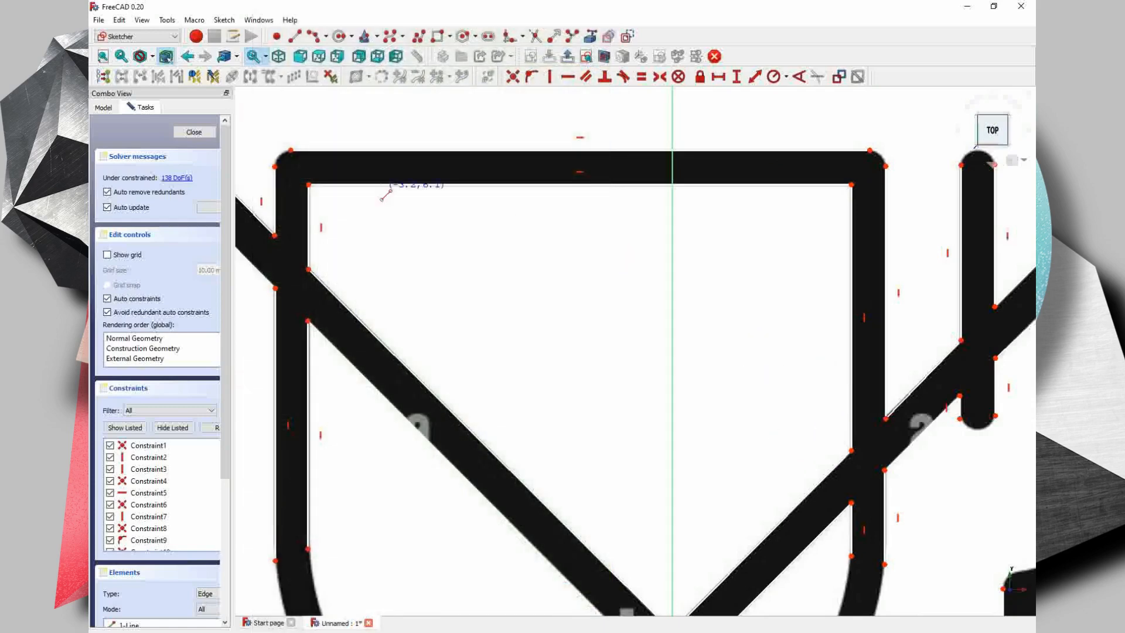
pyautogui.scroll(-6, 508, 309)
pyautogui.scroll(3, 508, 309)
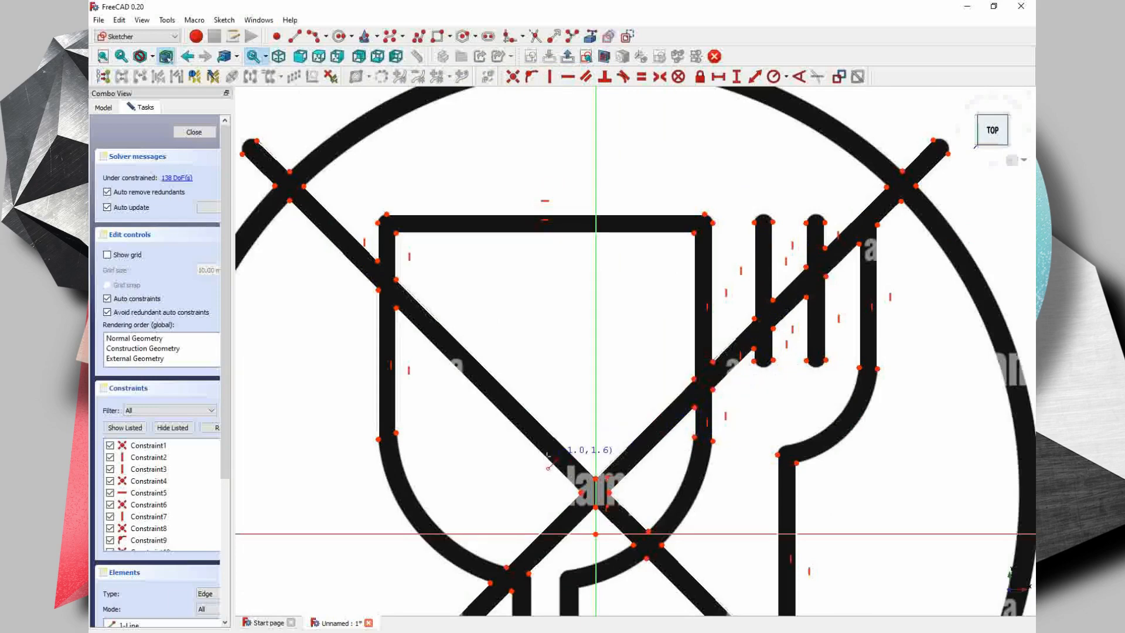
pyautogui.scroll(-2, 485, 369)
pyautogui.moveTo(494, 375); pyautogui.dragTo(553, 201, button='middle')
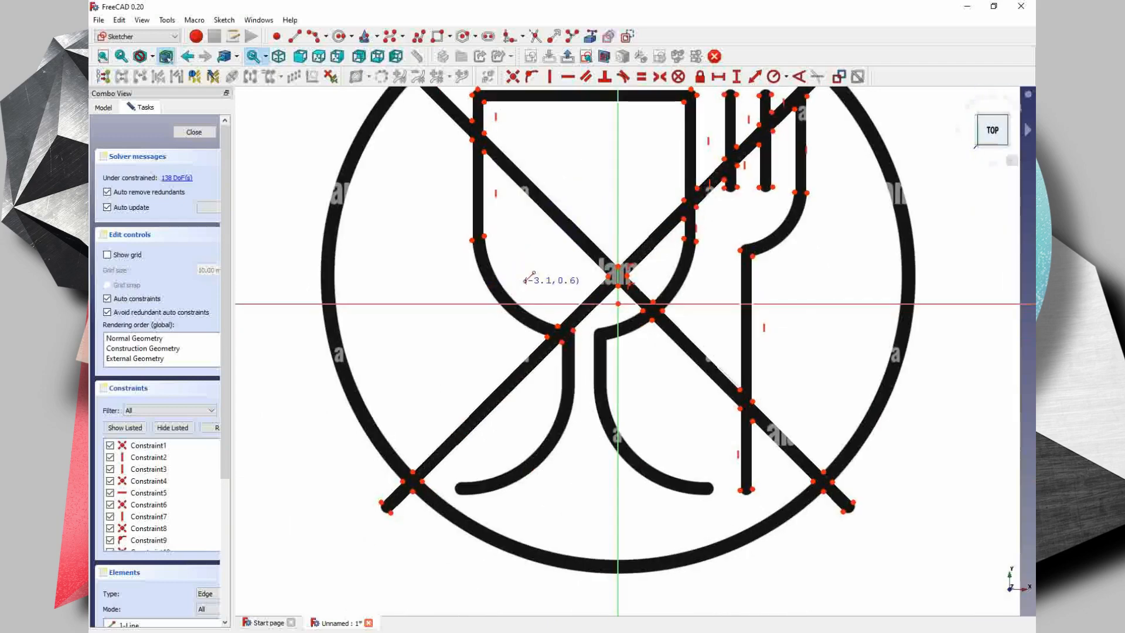
pyautogui.moveTo(529, 277)
pyautogui.mouseDown(button='middle')
pyautogui.moveTo(499, 339)
pyautogui.moveTo(502, 318)
pyautogui.moveTo(426, 301)
pyautogui.mouseUp(button='middle')
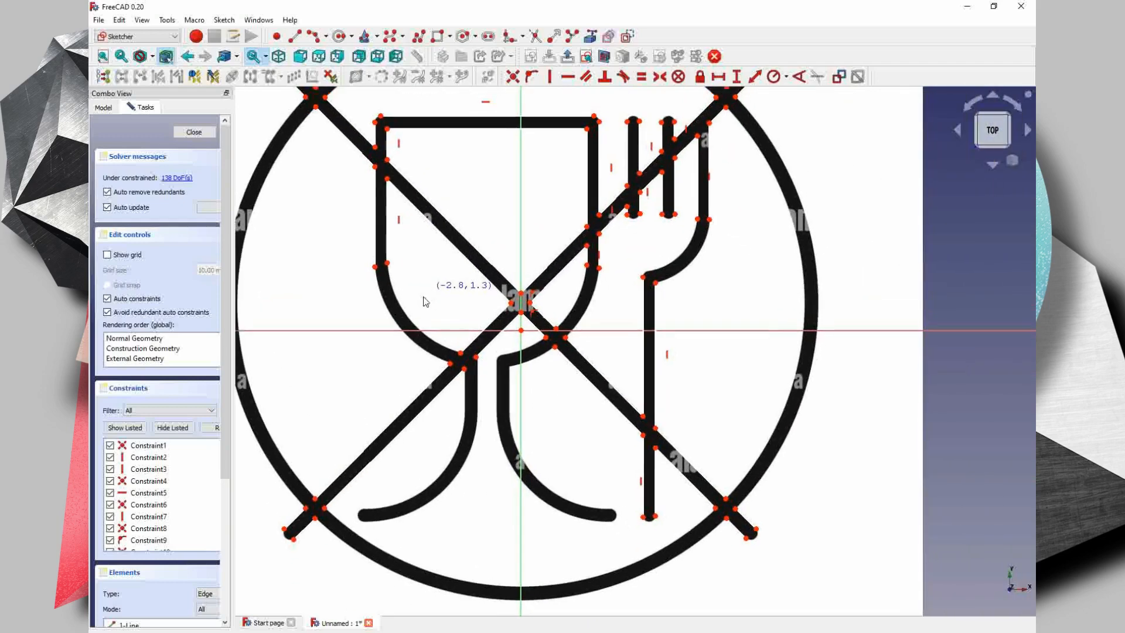
pyautogui.moveTo(460, 247); pyautogui.dragTo(429, 356, button='middle')
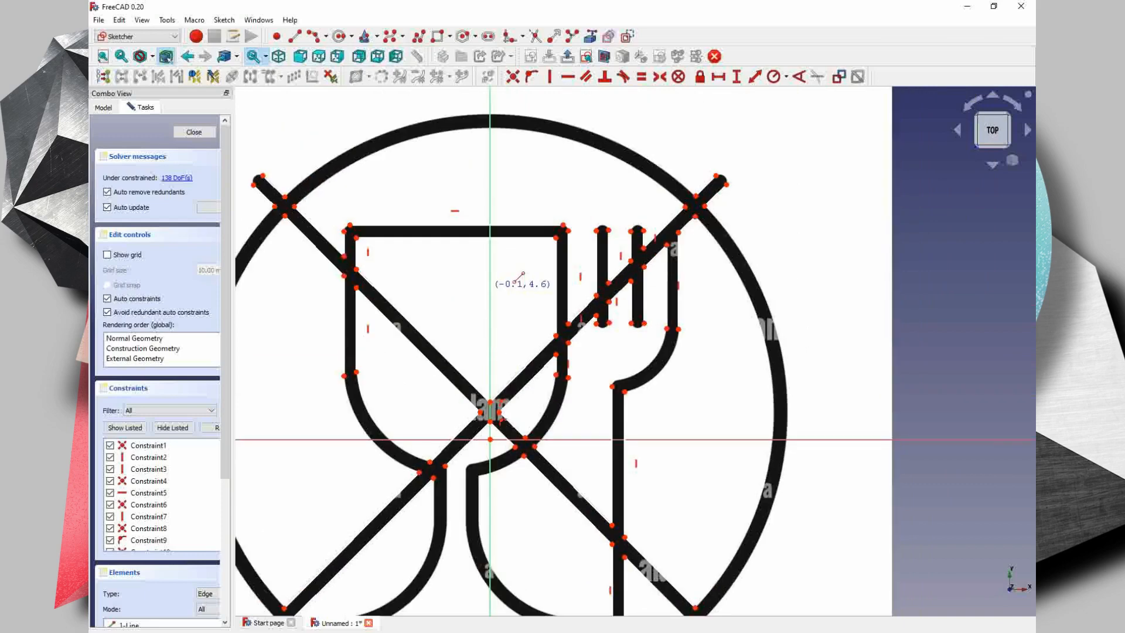
pyautogui.scroll(4, 557, 219)
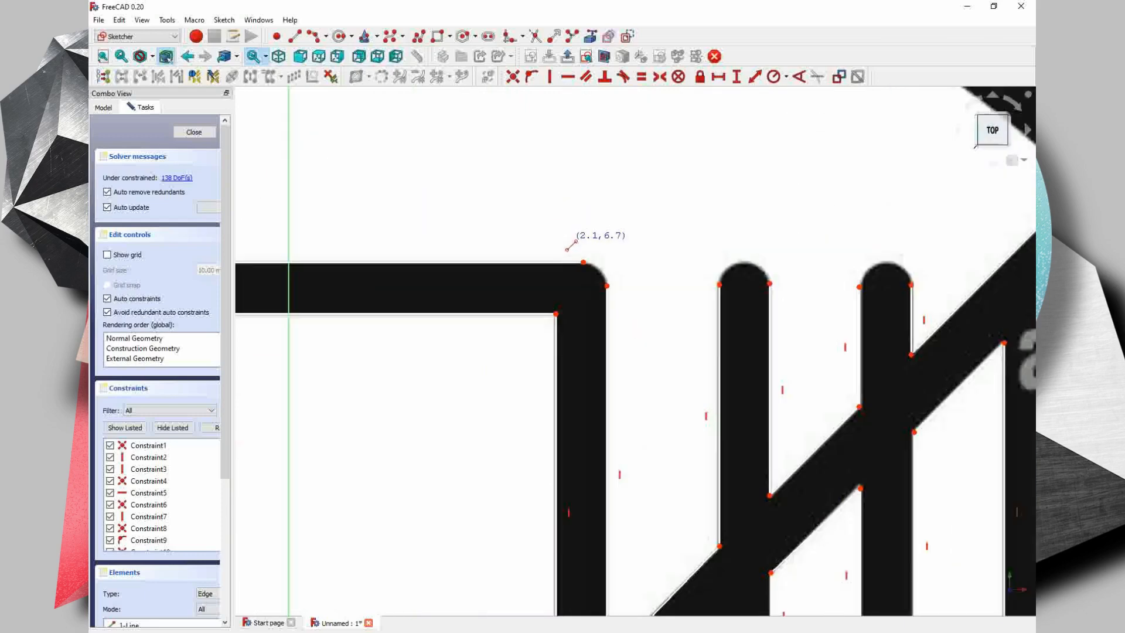
pyautogui.click(327, 37)
pyautogui.click(322, 67)
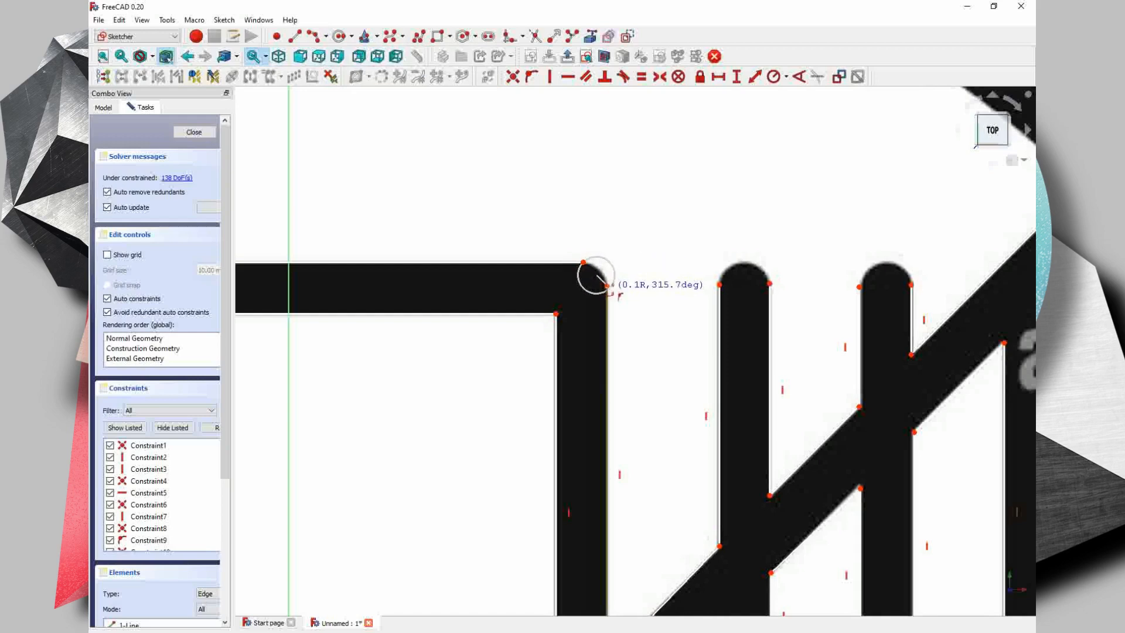
pyautogui.click(607, 286)
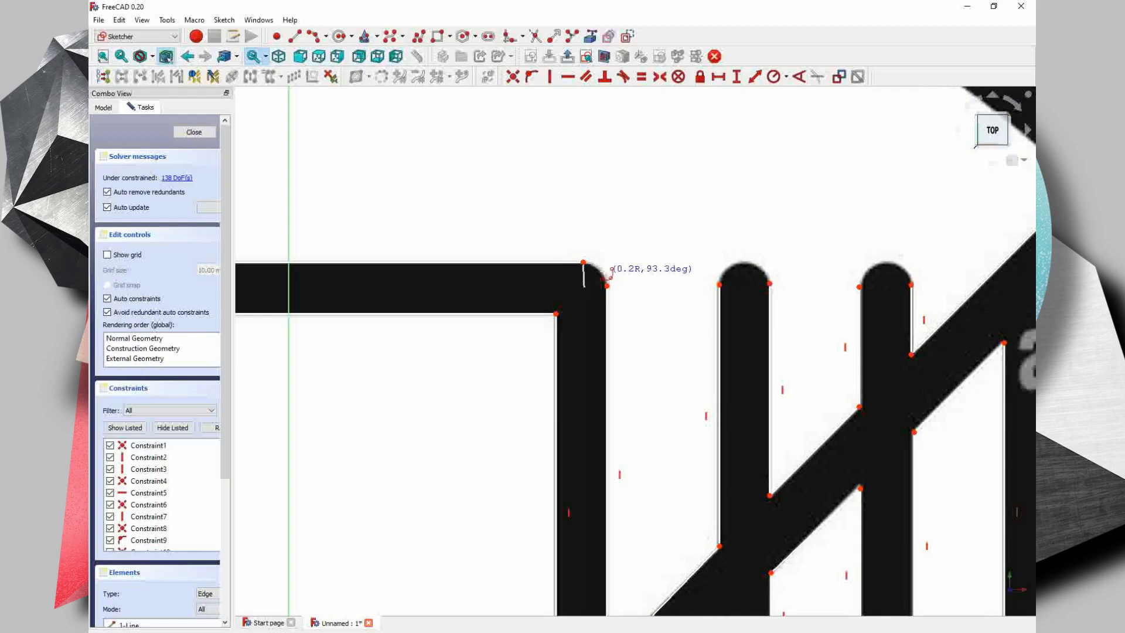
pyautogui.click(609, 271)
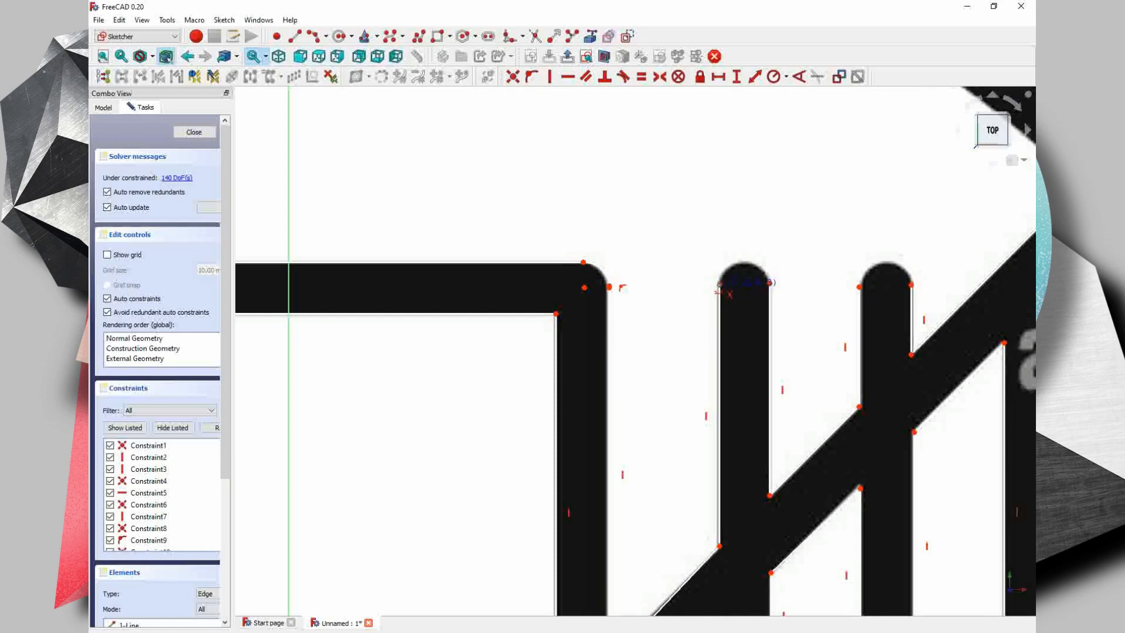
# - Cap the rounded tops of the two inner fork tines with three-point arcs of about 0.2 mm radius
pyautogui.click(745, 284)
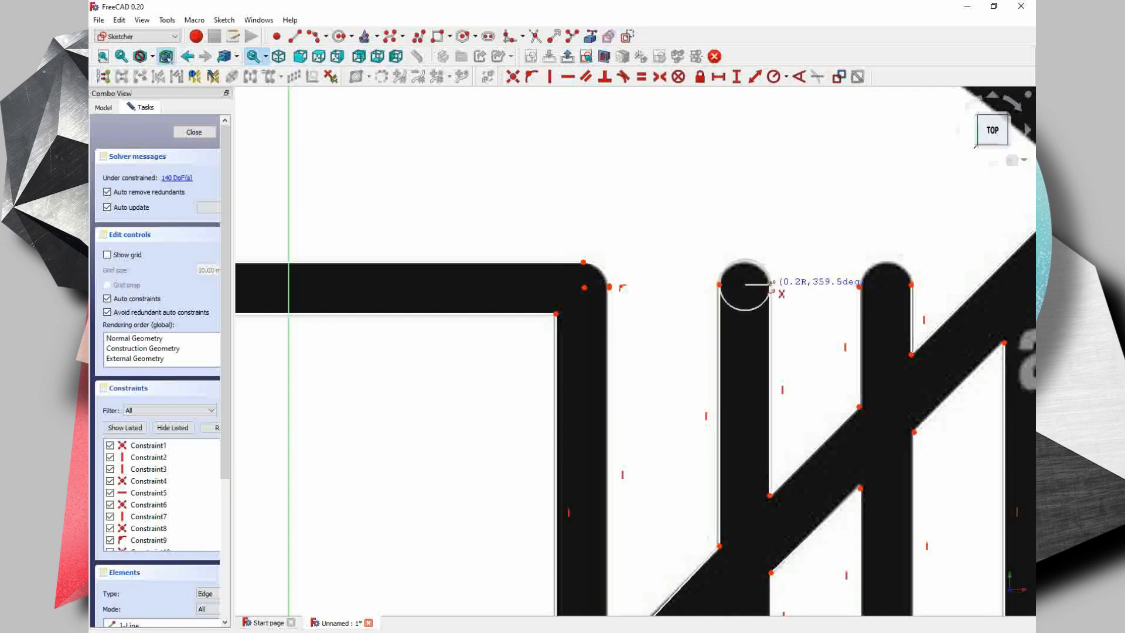
pyautogui.click(770, 285)
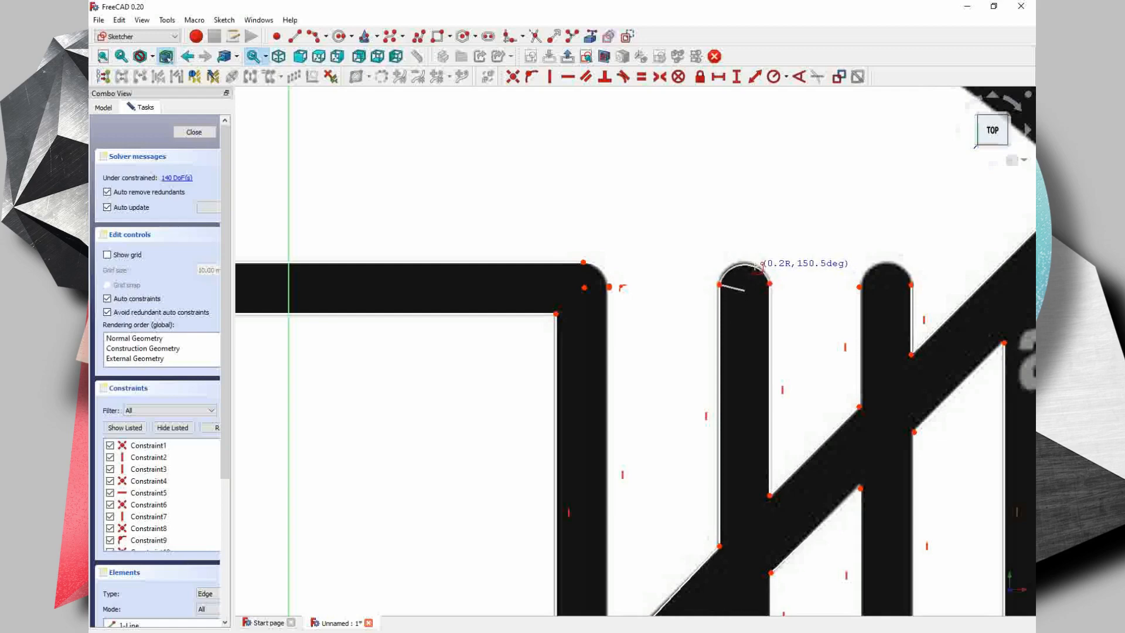
pyautogui.click(752, 260)
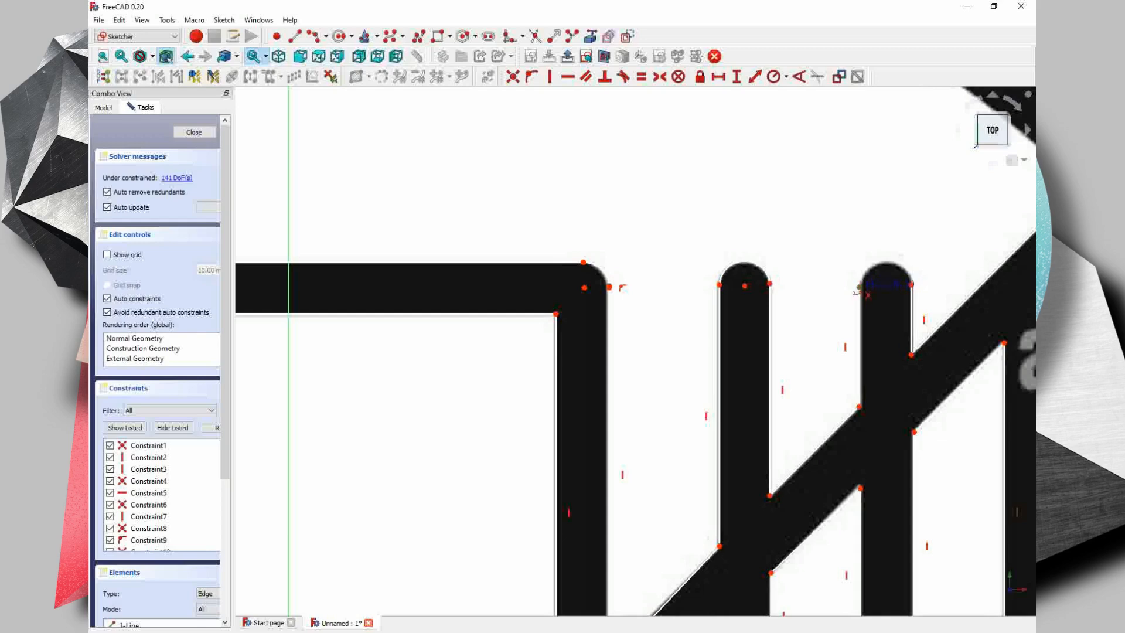
pyautogui.click(859, 287)
pyautogui.click(911, 285)
pyautogui.click(903, 269)
# - Close the rounded lower ends of the two inner fork tines with three-point arcs of about 0.2 mm radius
pyautogui.moveTo(895, 311)
pyautogui.mouseDown(button='middle')
pyautogui.moveTo(708, 172)
pyautogui.moveTo(757, 56)
pyautogui.mouseUp(button='middle')
pyautogui.click(578, 408)
pyautogui.click(632, 403)
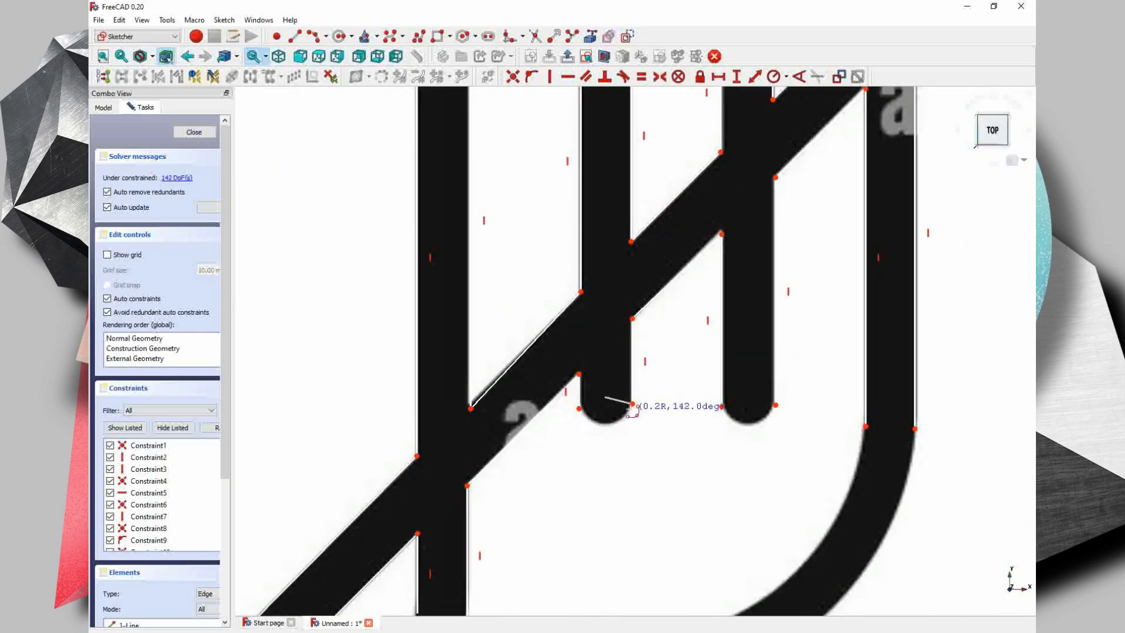
pyautogui.click(623, 418)
pyautogui.click(722, 407)
pyautogui.click(775, 404)
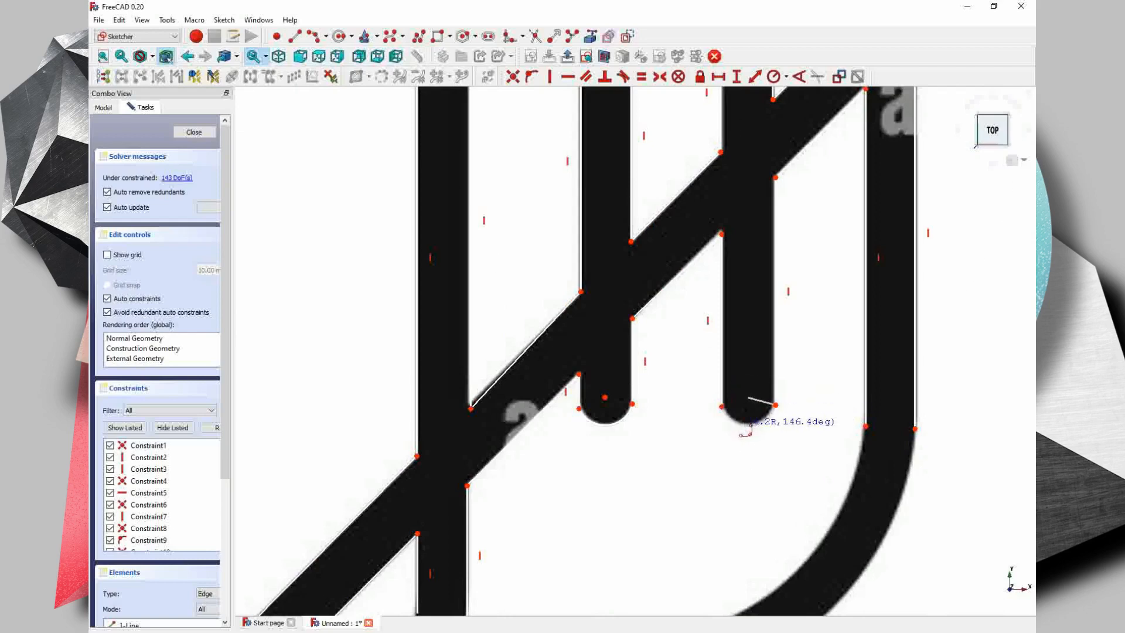
pyautogui.click(754, 422)
# - Cap the upper-right end of the rising diagonal with a three-point arc of about 0.2 mm radius
pyautogui.moveTo(878, 132); pyautogui.dragTo(730, 313, button='middle')
pyautogui.moveTo(913, 128); pyautogui.dragTo(673, 316, button='middle')
pyautogui.click(678, 171)
pyautogui.click(720, 208)
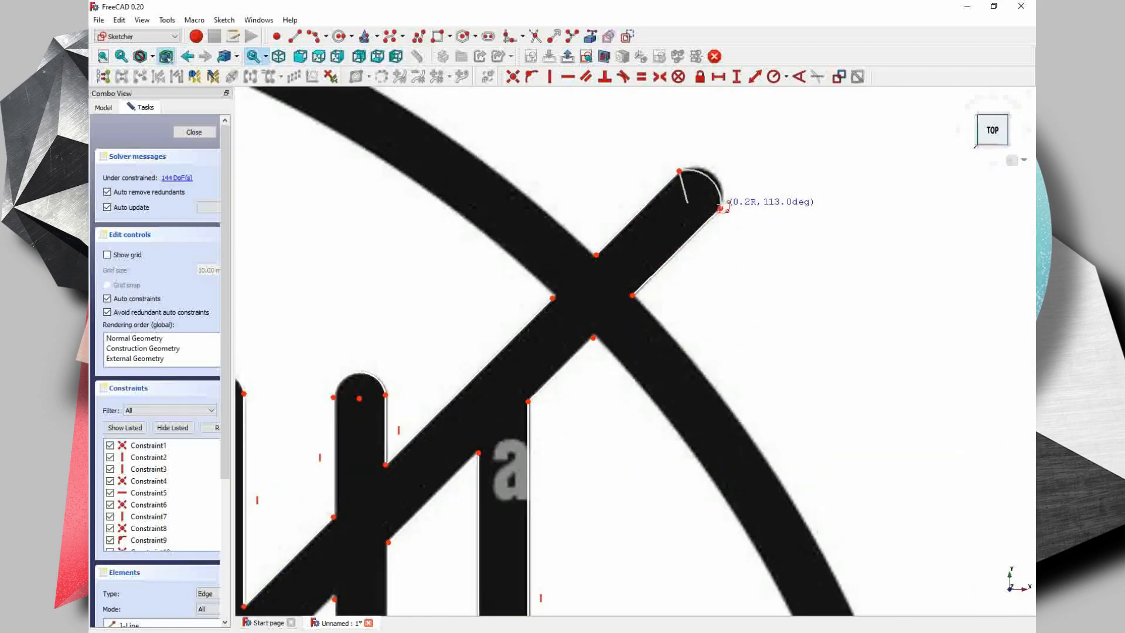
pyautogui.click(715, 176)
# - Round the upper-left outer corner of the glass bowl with a three-point arc between its two edge endpoints
pyautogui.scroll(-3, 658, 221)
pyautogui.moveTo(371, 312); pyautogui.dragTo(832, 359, button='middle')
pyautogui.moveTo(399, 322); pyautogui.dragTo(467, 368, button='middle')
pyautogui.scroll(7, 378, 408)
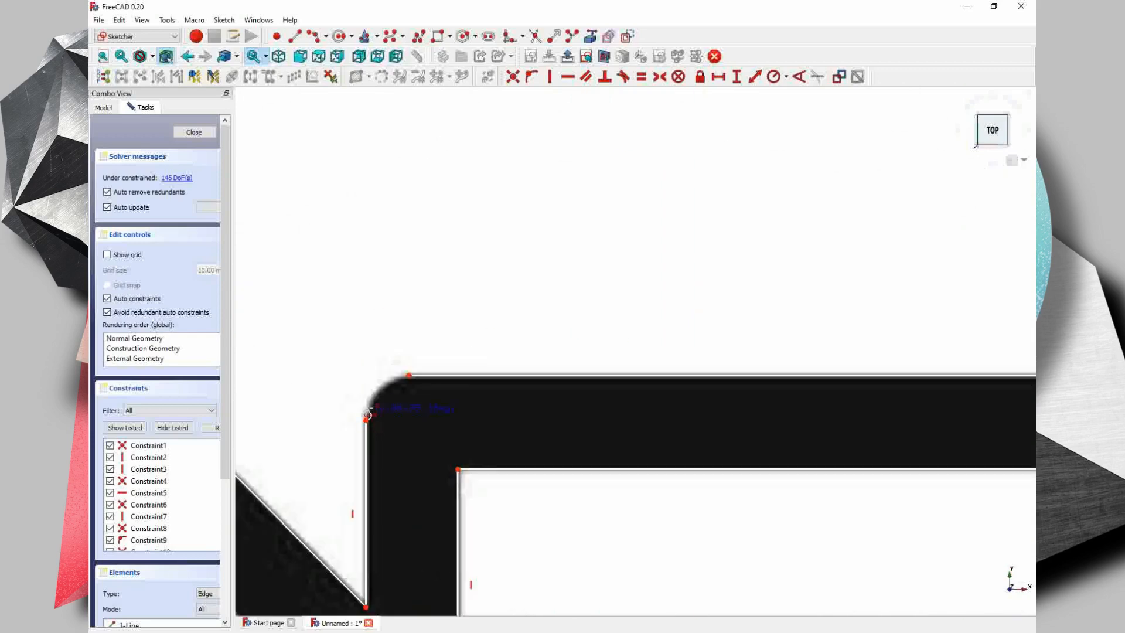
pyautogui.click(365, 420)
pyautogui.click(408, 375)
pyautogui.click(379, 388)
# - Cap the upper-left end of the falling diagonal with a three-point arc joining its two edge lines
pyautogui.scroll(-3, 379, 388)
pyautogui.moveTo(363, 357); pyautogui.dragTo(653, 338, button='middle')
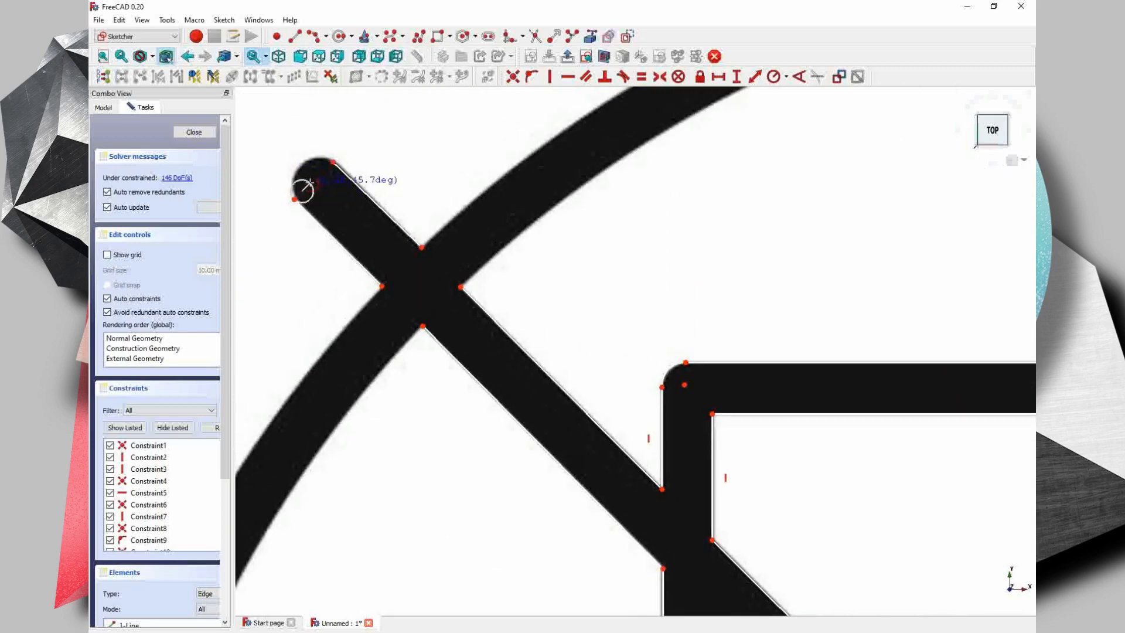
pyautogui.click(304, 177)
# - Cap the lower-left end of the rising diagonal with a three-point arc joining its two edge lines
pyautogui.scroll(-3, 472, 259)
pyautogui.scroll(-2, 491, 527)
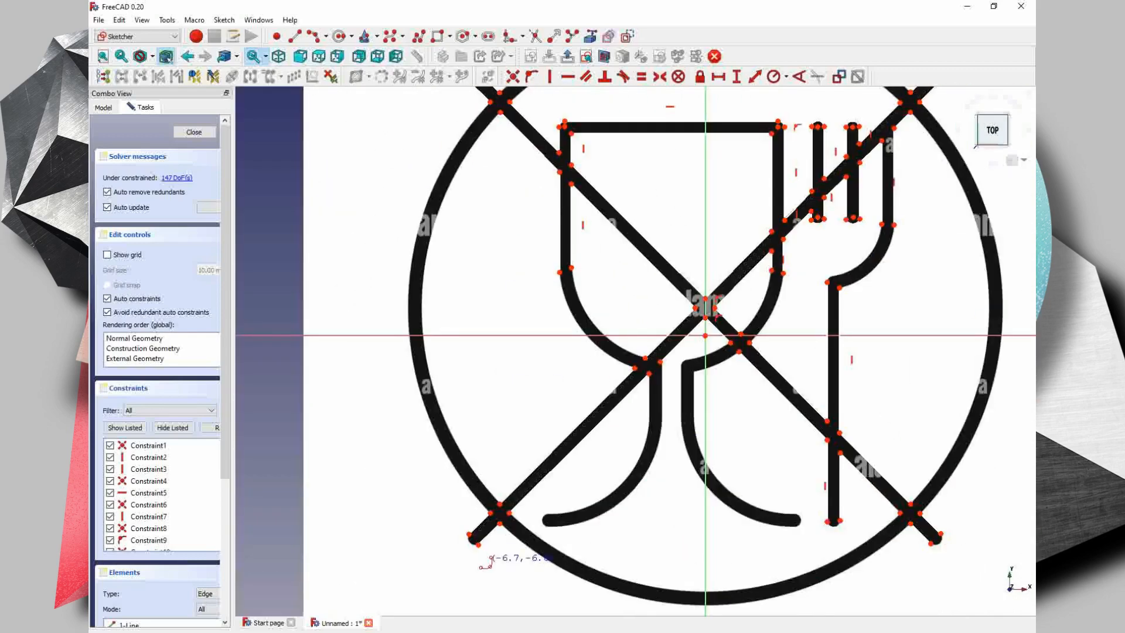
pyautogui.scroll(7, 472, 544)
pyautogui.click(458, 511)
pyautogui.click(496, 551)
pyautogui.click(468, 550)
# - Trace the rounded tip of the glass's left foot with a three-point arc
pyautogui.scroll(-1, 690, 503)
pyautogui.scroll(1, 749, 468)
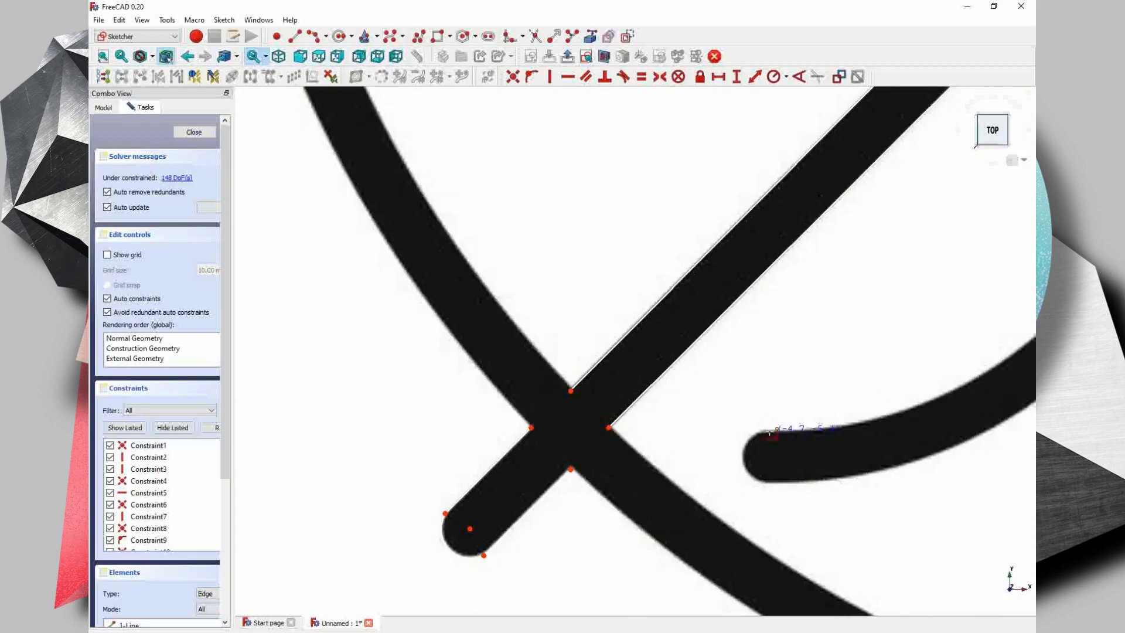
pyautogui.click(770, 431)
pyautogui.click(768, 481)
pyautogui.click(745, 462)
# - Trace the rounded tip of the glass's right foot with a three-point arc
pyautogui.scroll(-7, 746, 462)
pyautogui.scroll(5, 921, 511)
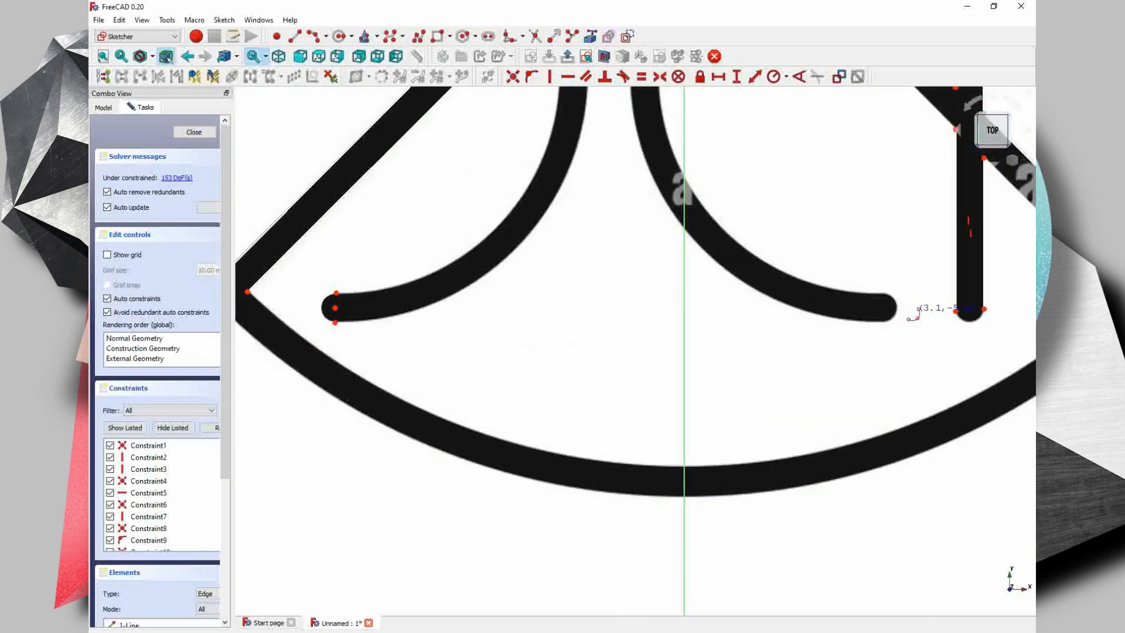
pyautogui.scroll(4, 899, 311)
pyautogui.click(889, 268)
pyautogui.click(886, 331)
pyautogui.click(913, 303)
# - Close the bottom of the fork handle with a three-point arc of about 0.2 mm radius
pyautogui.scroll(-5, 914, 303)
pyautogui.scroll(4, 755, 320)
pyautogui.click(729, 319)
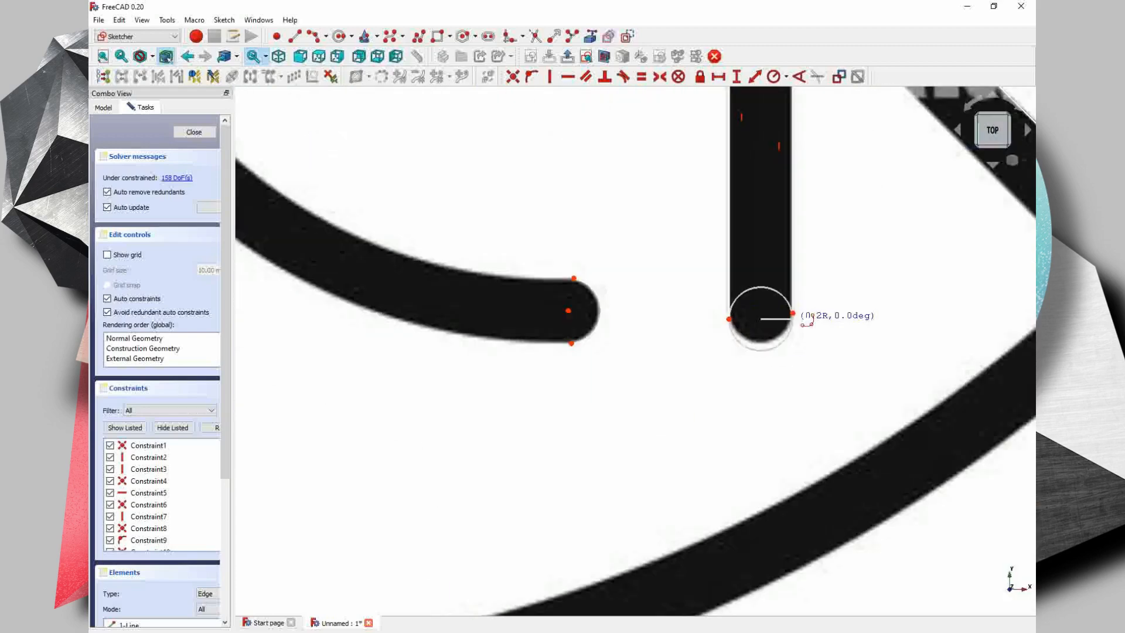
pyautogui.click(792, 314)
pyautogui.click(762, 342)
# - Cap the lower-right end of the falling diagonal with a three-point arc of about 0.2 mm radius
pyautogui.scroll(-7, 762, 341)
pyautogui.scroll(5, 902, 359)
pyautogui.scroll(5, 777, 363)
pyautogui.click(734, 346)
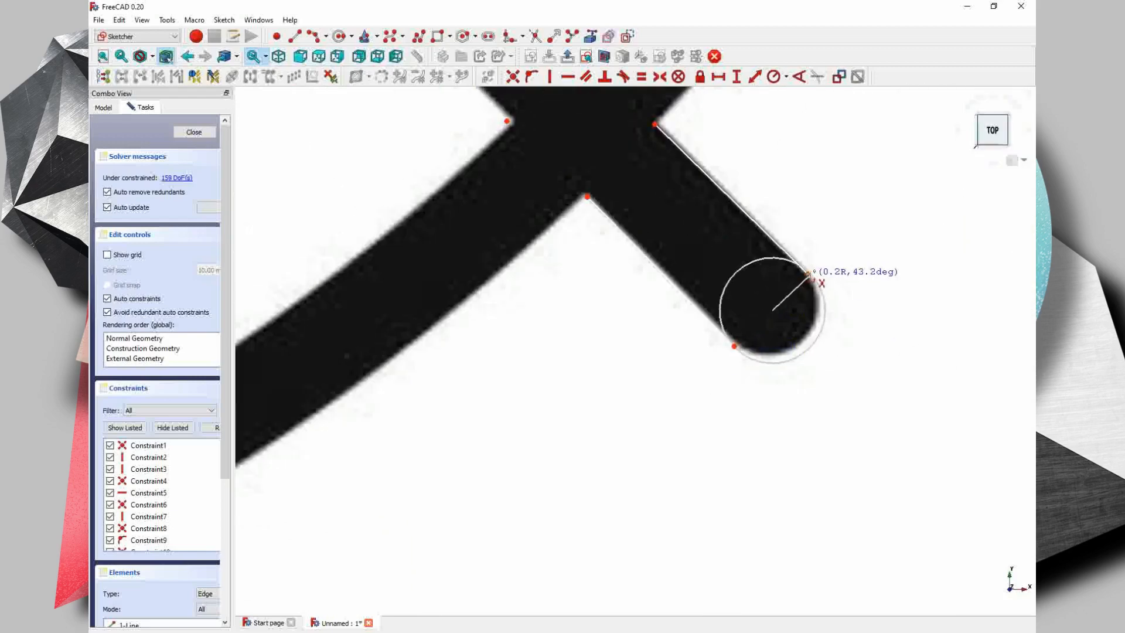
pyautogui.click(809, 274)
pyautogui.click(817, 289)
# - Trace the rounded corner at the top of the glass's right stem with a three-point arc
pyautogui.scroll(-7, 756, 276)
pyautogui.scroll(5, 564, 384)
pyautogui.scroll(4, 377, 344)
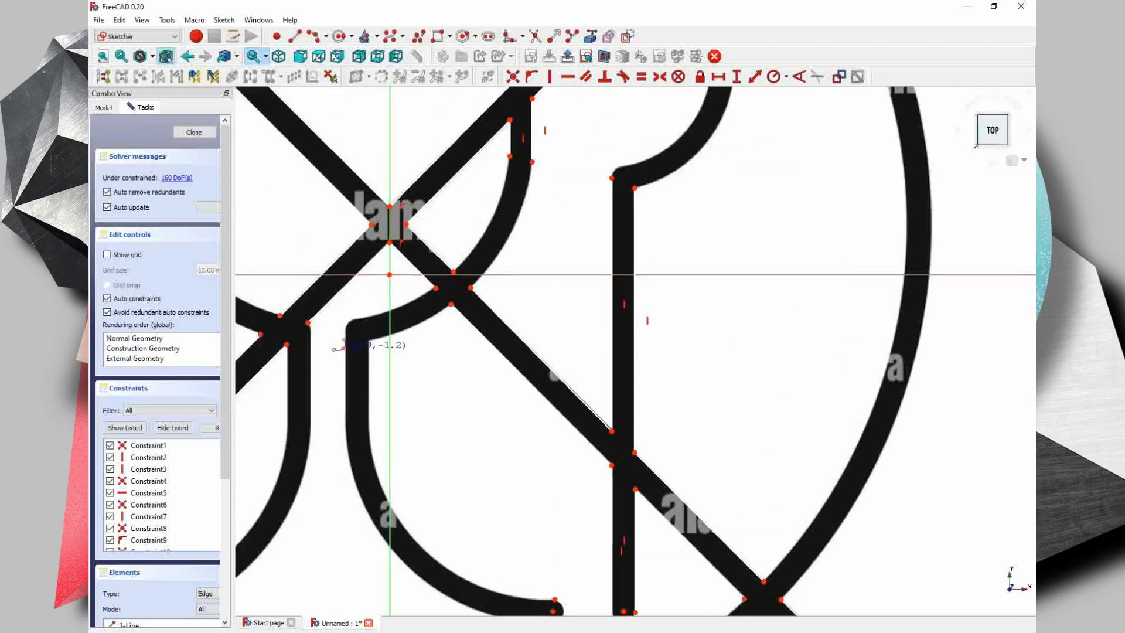
pyautogui.click(399, 301)
pyautogui.click(376, 311)
# - Trace the small rounded corner at the top of the glass's left stem, starting from the rising diagonal's edge endpoint
pyautogui.scroll(-4, 376, 311)
pyautogui.scroll(11, 323, 313)
pyautogui.click(325, 297)
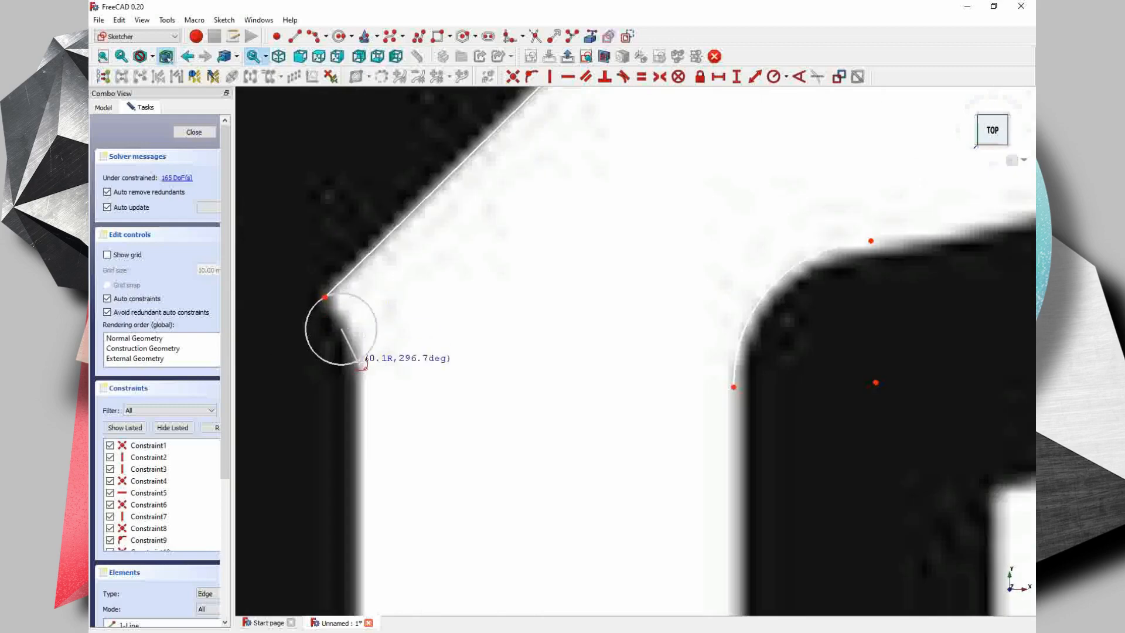
pyautogui.click(362, 382)
pyautogui.click(359, 351)
# - Draw vertical lines along both edges of the glass's left stem, down to where the foot starts curving
pyautogui.scroll(-8, 529, 444)
pyautogui.moveTo(530, 504); pyautogui.dragTo(615, 274, button='middle')
pyautogui.scroll(3, 507, 277)
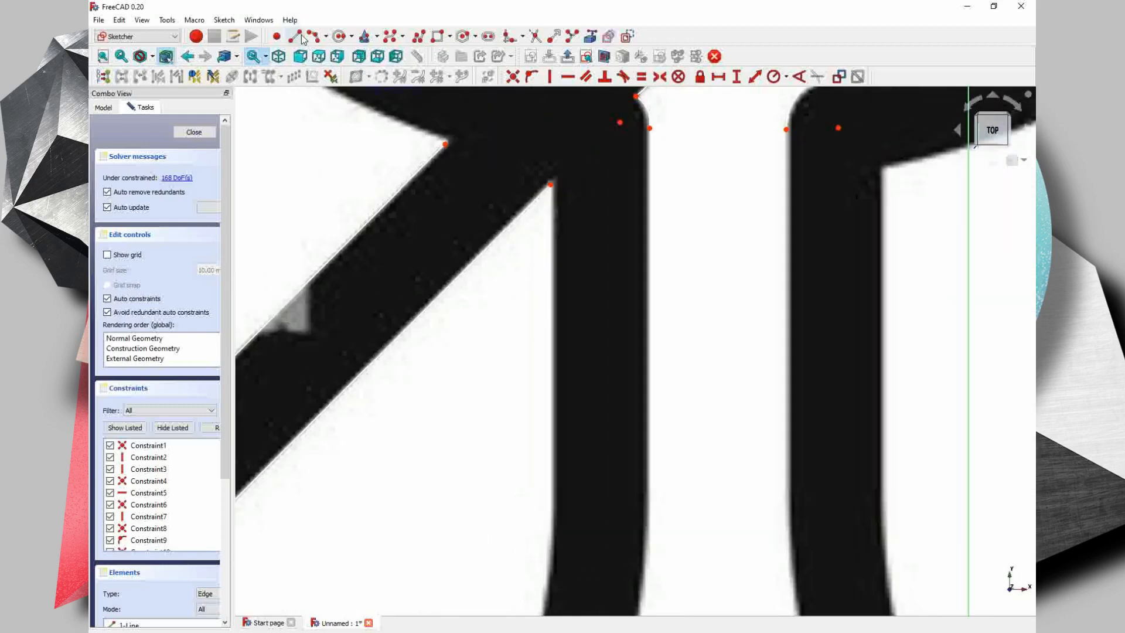
pyautogui.click(295, 37)
pyautogui.click(551, 185)
pyautogui.click(549, 553)
pyautogui.click(649, 128)
pyautogui.click(648, 561)
# - Draw vertical lines along both edges of the glass's right stem, down to where the foot starts curving
pyautogui.moveTo(650, 562); pyautogui.dragTo(665, 227, button='middle')
pyautogui.scroll(-7, 663, 229)
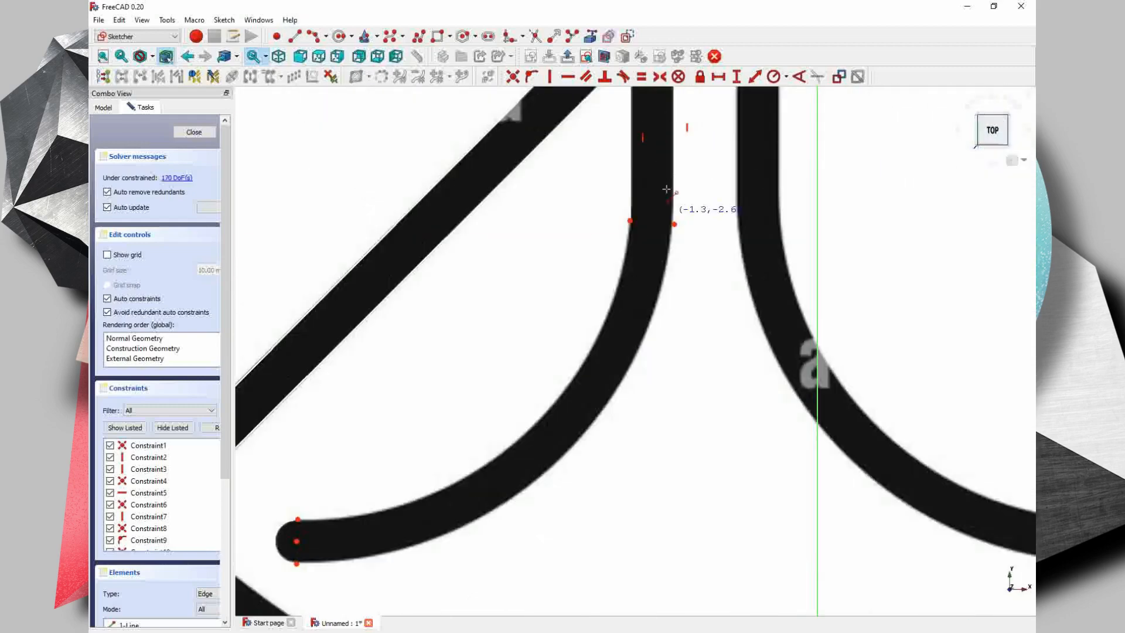
pyautogui.scroll(4, 706, 126)
pyautogui.click(681, 112)
pyautogui.click(680, 358)
pyautogui.click(735, 133)
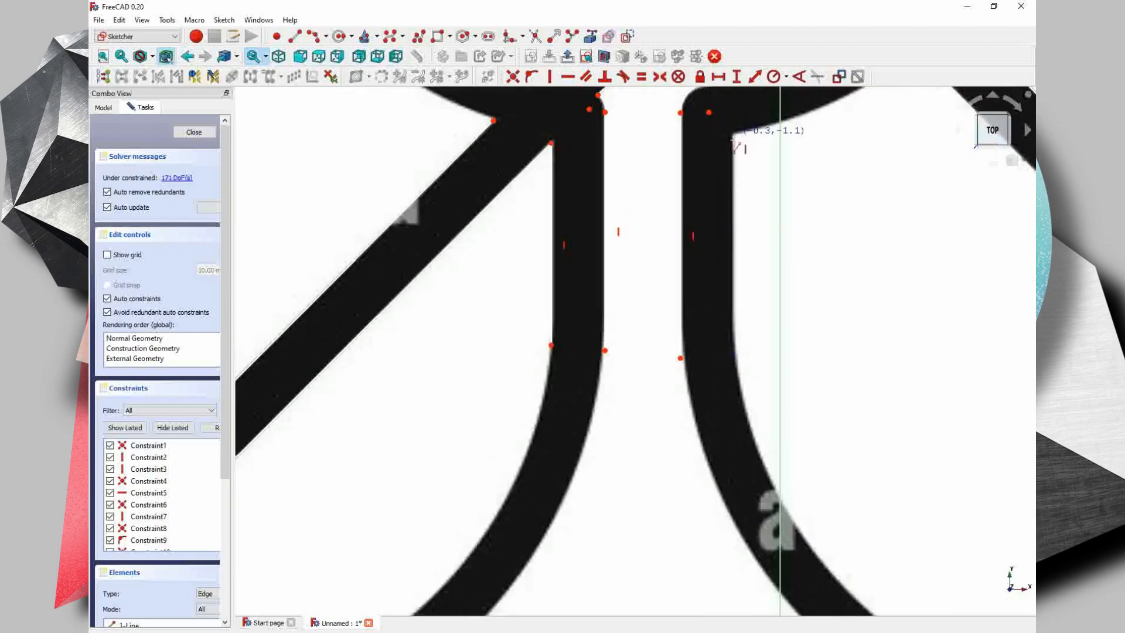
pyautogui.click(735, 348)
# - Try to draw an arc along the top of the large circle between its crossings with the two diagonals
pyautogui.moveTo(880, 158)
pyautogui.mouseDown(button='middle')
pyautogui.moveTo(778, 405)
pyautogui.moveTo(679, 281)
pyautogui.mouseUp(button='middle')
pyautogui.scroll(-4, 678, 281)
pyautogui.moveTo(871, 469); pyautogui.dragTo(656, 375, button='middle')
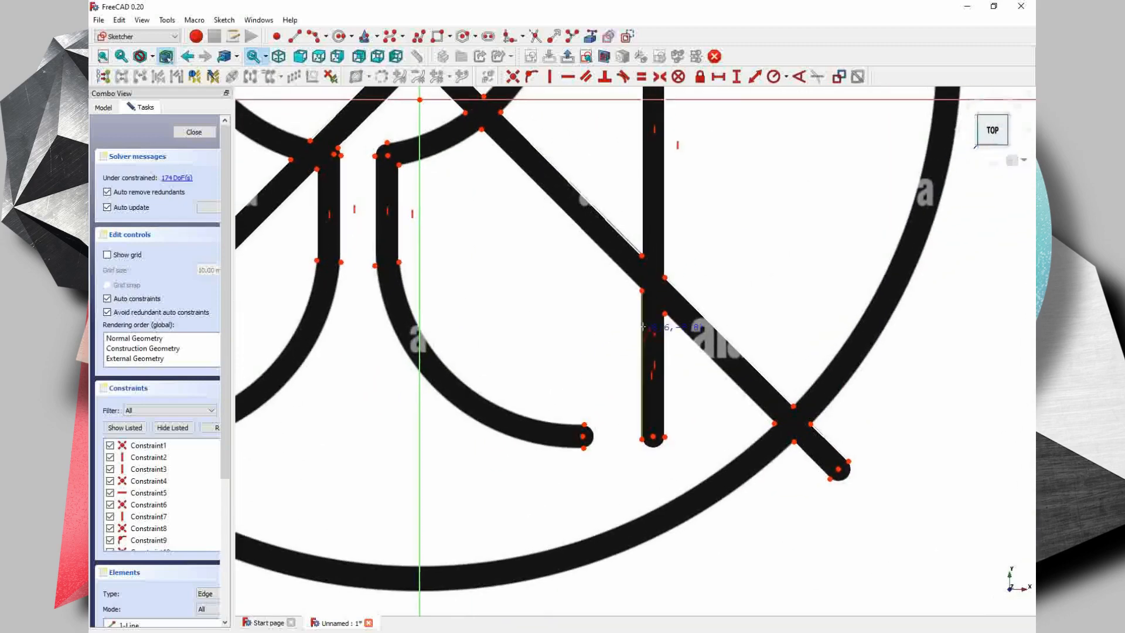
pyautogui.scroll(-2, 656, 378)
pyautogui.moveTo(720, 293)
pyautogui.mouseDown(button='middle')
pyautogui.moveTo(624, 411)
pyautogui.moveTo(638, 362)
pyautogui.mouseUp(button='middle')
pyautogui.moveTo(678, 178); pyautogui.dragTo(659, 368, button='middle')
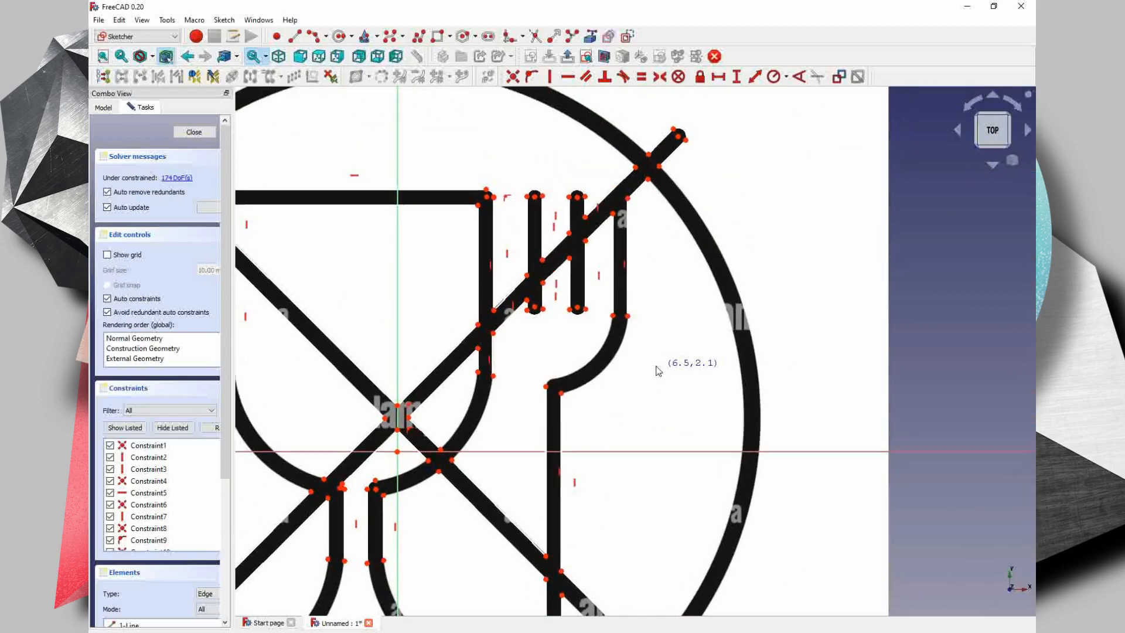
pyautogui.scroll(2, 635, 217)
pyautogui.moveTo(635, 215); pyautogui.dragTo(639, 273, button='middle')
pyautogui.scroll(-2, 637, 264)
pyautogui.moveTo(460, 186); pyautogui.dragTo(670, 172, button='middle')
pyautogui.click(313, 36)
pyautogui.click(358, 197)
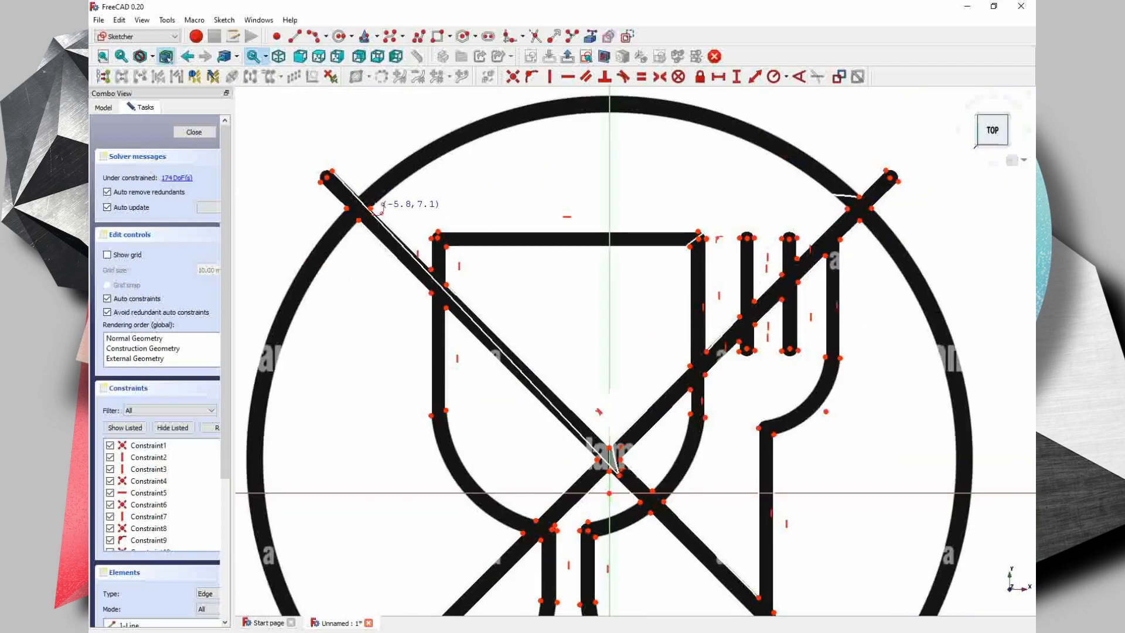
pyautogui.press('Escape')
pyautogui.click(473, 328)
pyautogui.moveTo(619, 474); pyautogui.dragTo(612, 471)
# - Hide the ImagePlane reference image so that only the sketch geometry is displayed
pyautogui.scroll(-3, 613, 471)
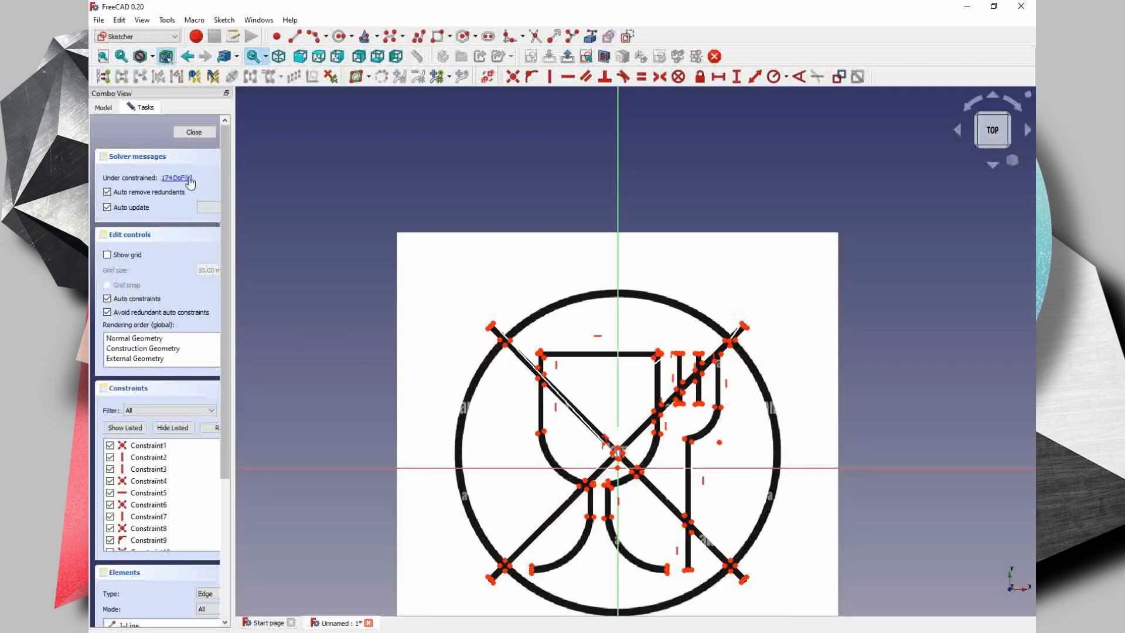
pyautogui.click(101, 111)
pyautogui.click(137, 158)
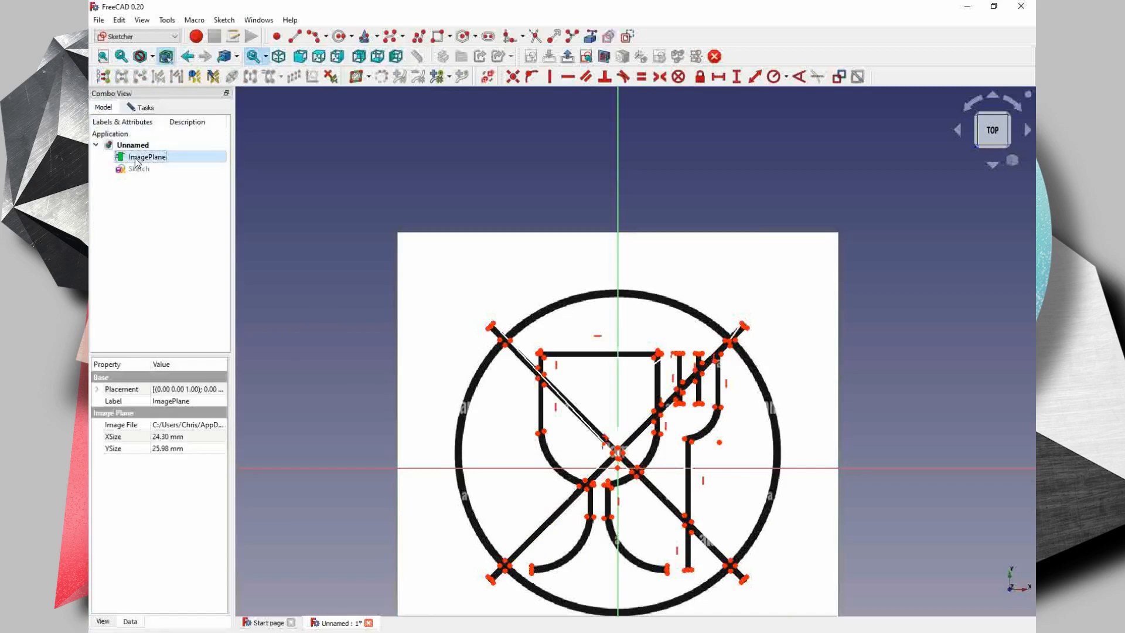
pyautogui.press('space')
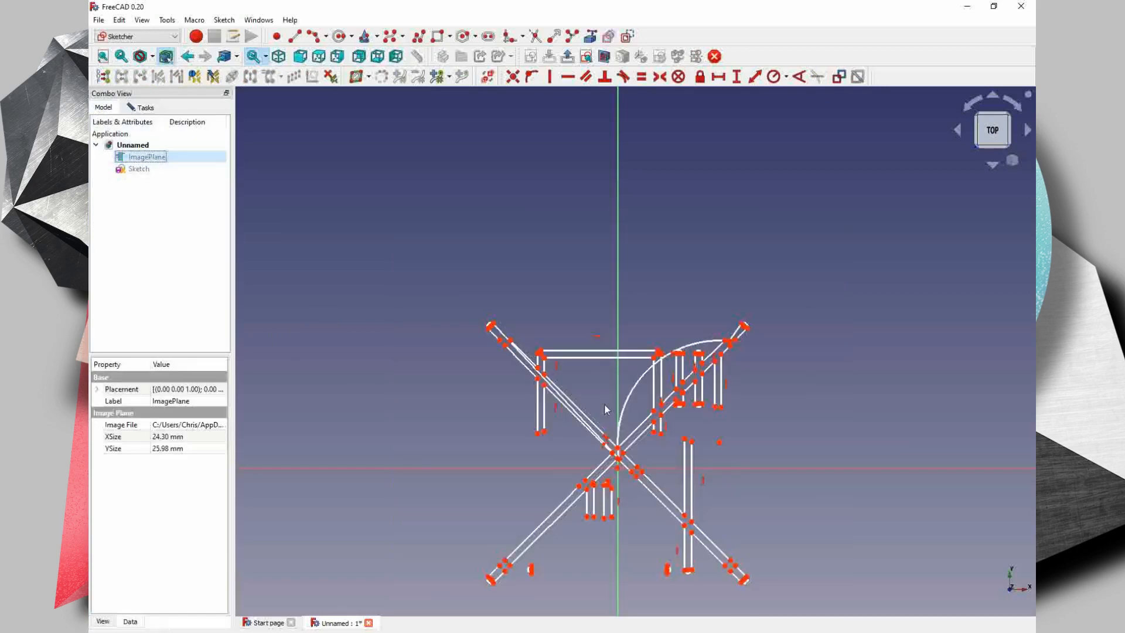
# - Delete the misplaced large arc and the stray long line running along the upper-left diagonal bar
pyautogui.click(628, 400)
pyautogui.click(628, 398)
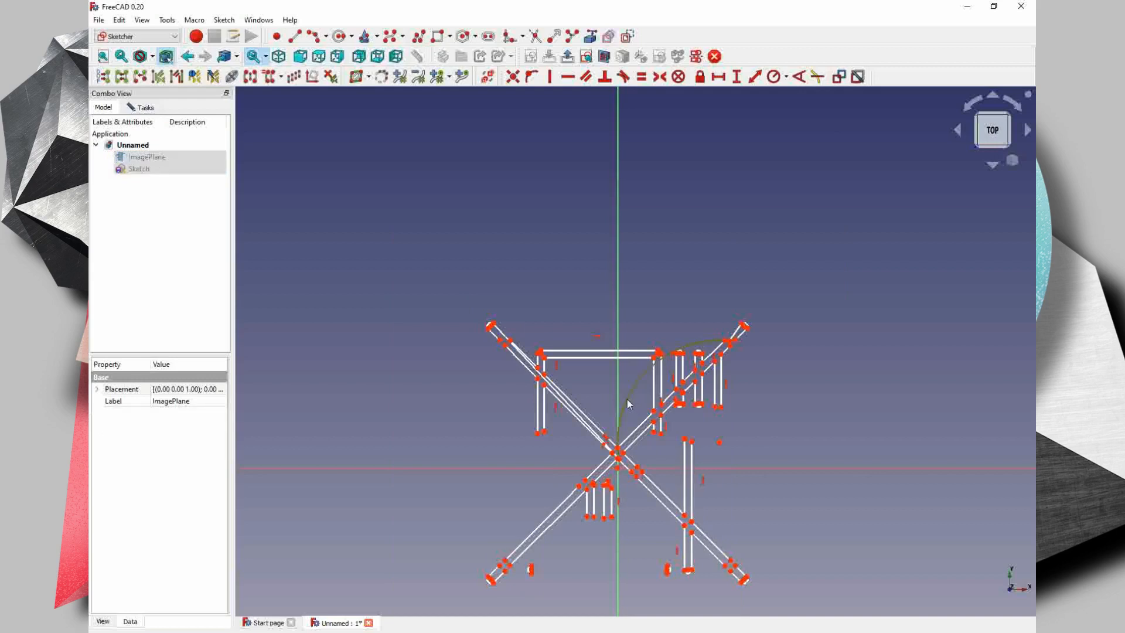
pyautogui.press('Delete')
pyautogui.scroll(3, 585, 394)
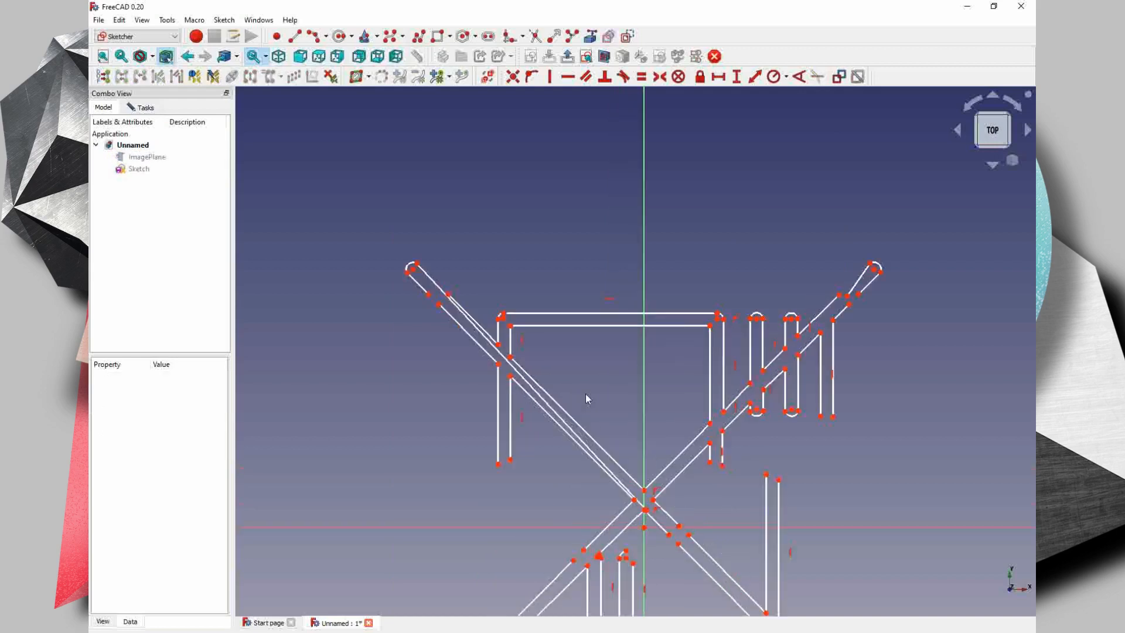
pyautogui.scroll(1, 585, 393)
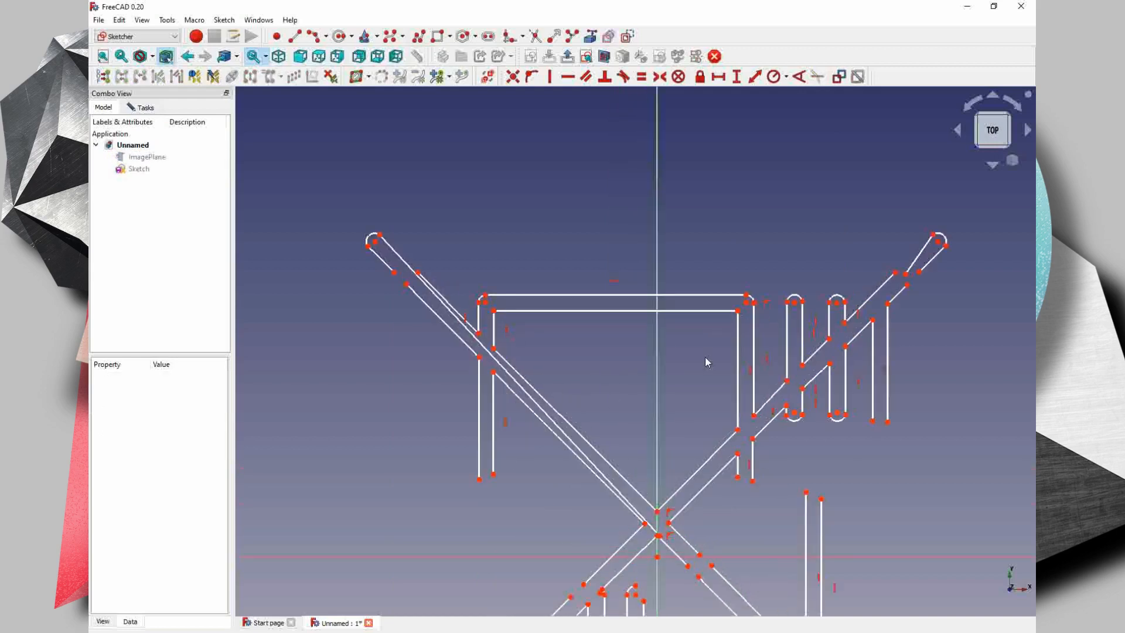
pyautogui.click(488, 358)
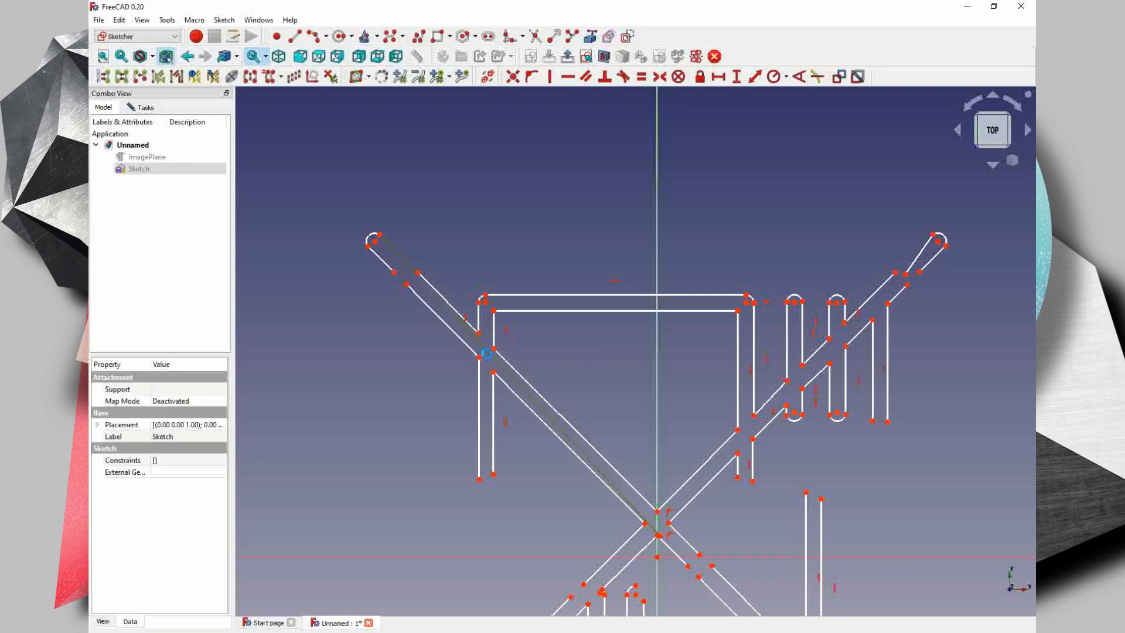
pyautogui.click(487, 354)
# - Reopen the sketch for editing and show the ImagePlane reference image again
pyautogui.scroll(-3, 715, 551)
pyautogui.moveTo(719, 536); pyautogui.dragTo(684, 388, button='middle')
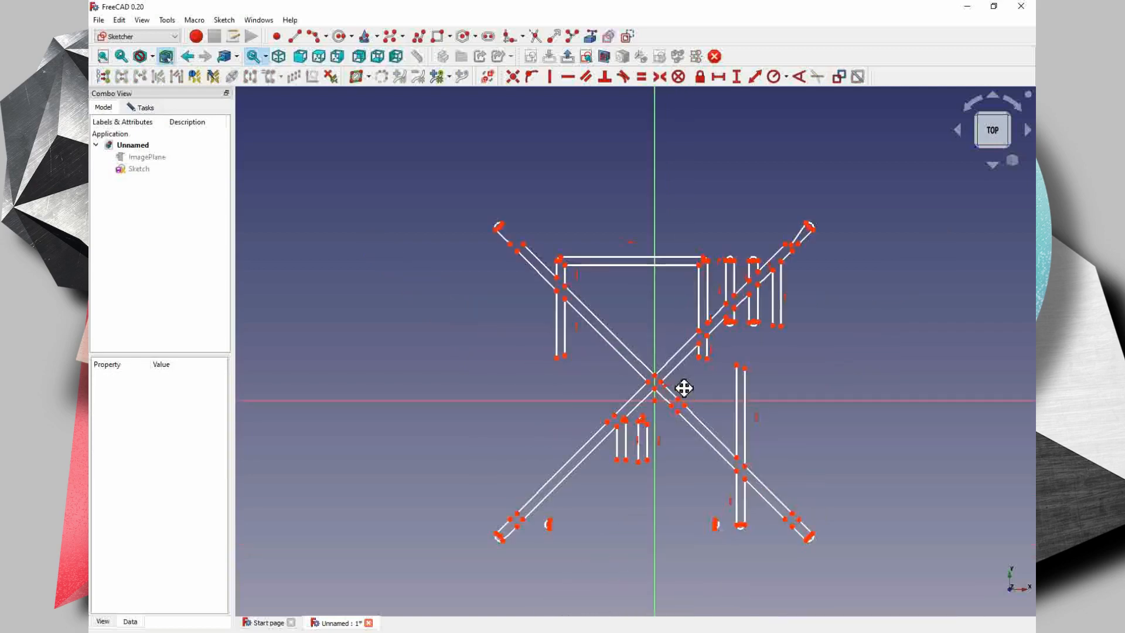
pyautogui.doubleClick(139, 169)
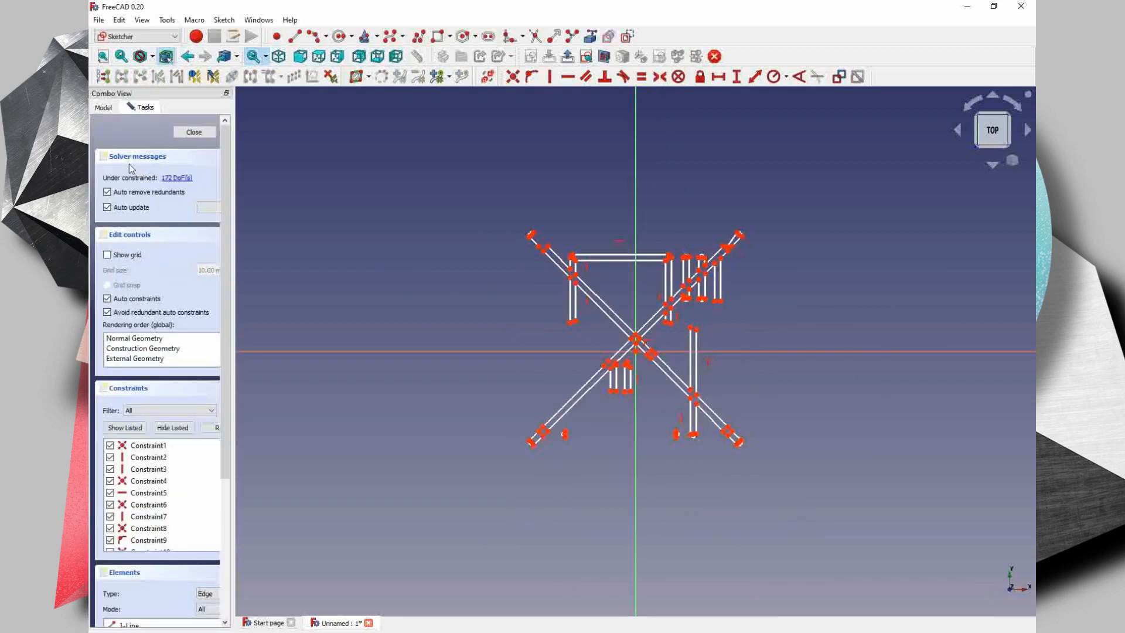
pyautogui.click(103, 107)
pyautogui.click(146, 157)
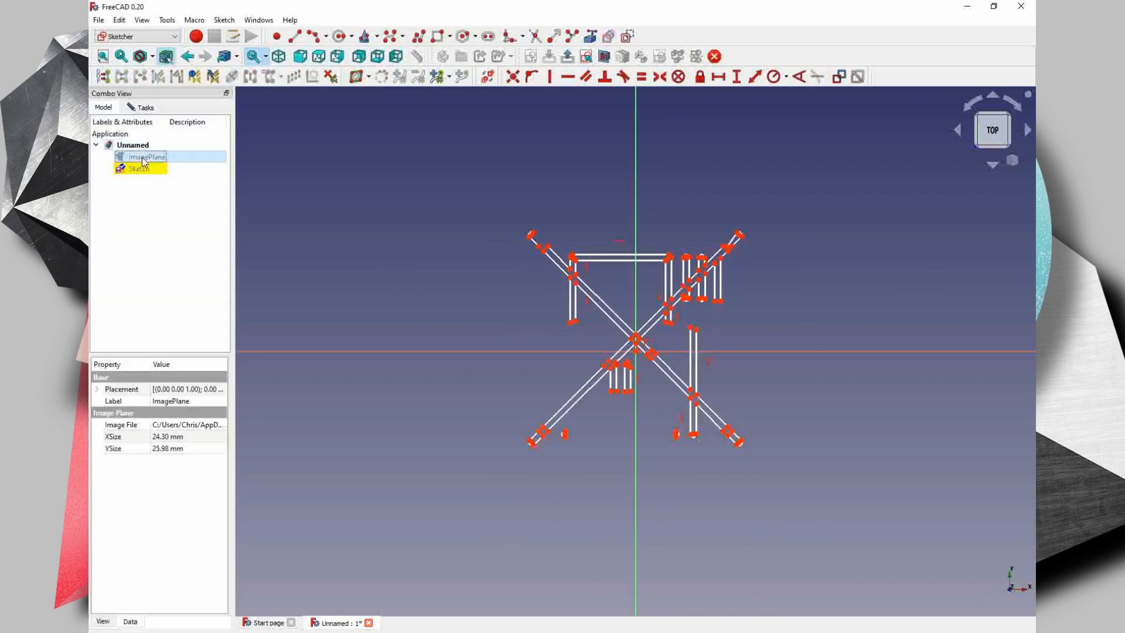
pyautogui.press('space')
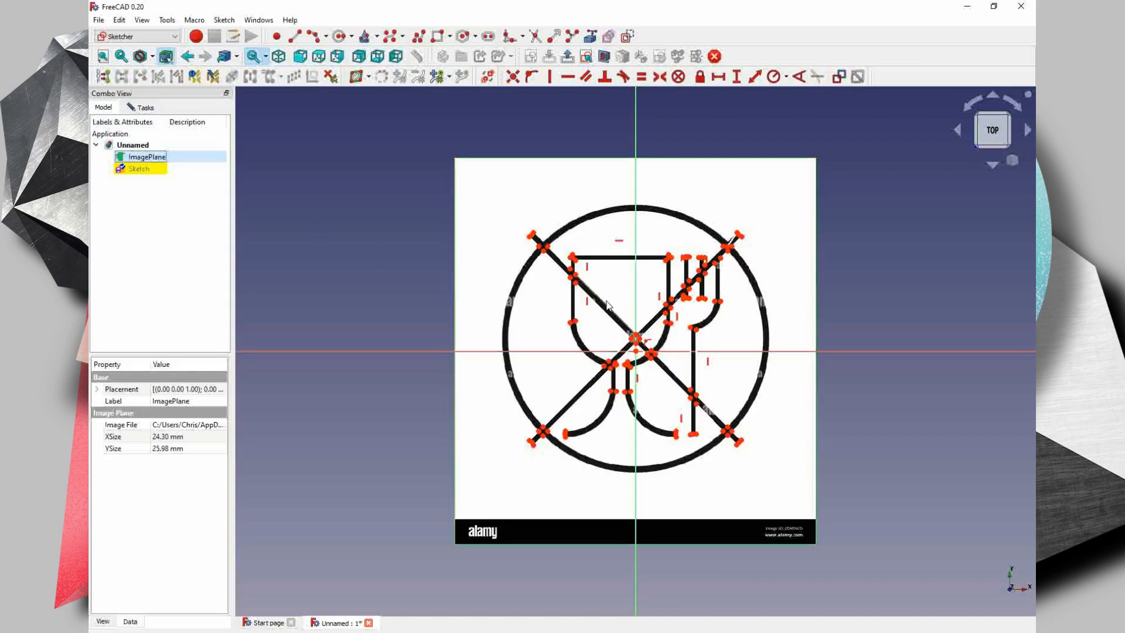
pyautogui.click(144, 169)
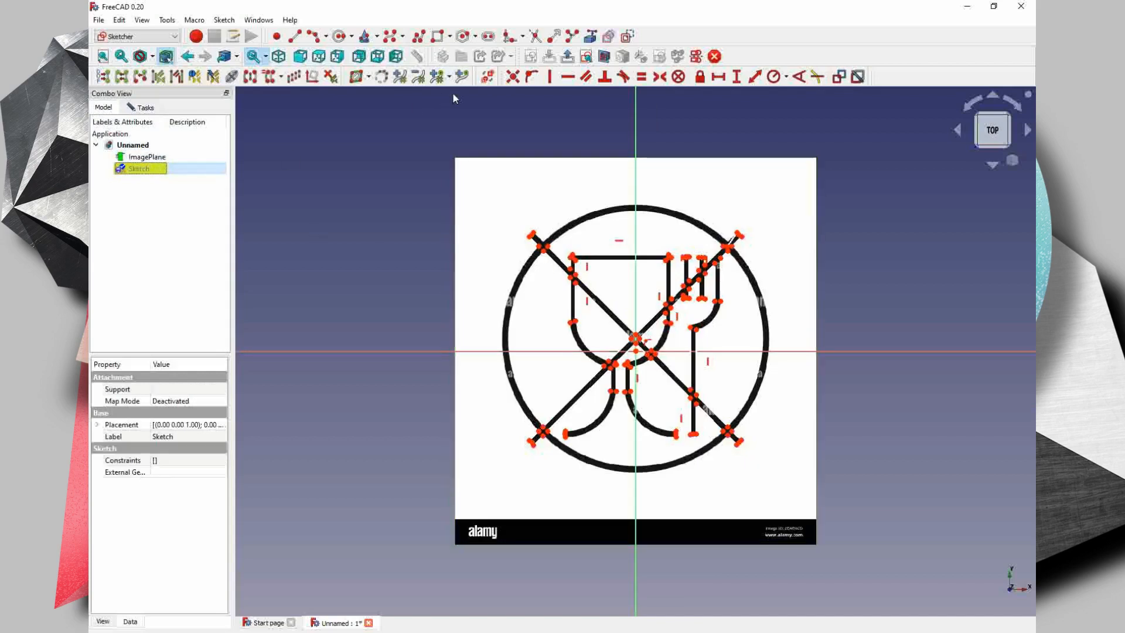
pyautogui.click(311, 38)
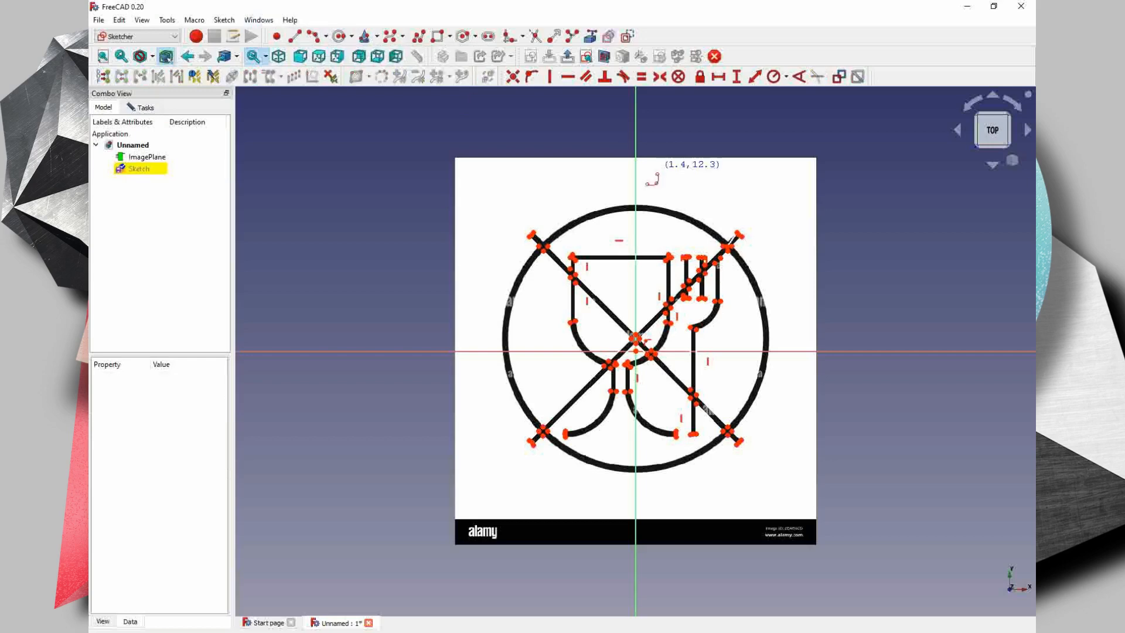
pyautogui.scroll(4, 609, 241)
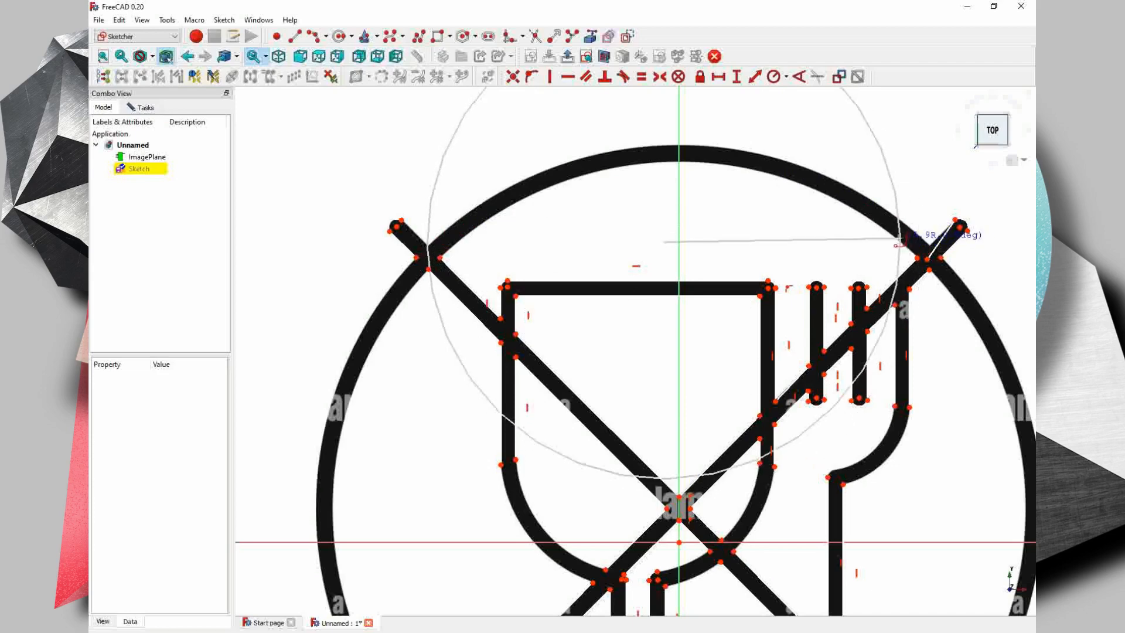
pyautogui.press('Escape')
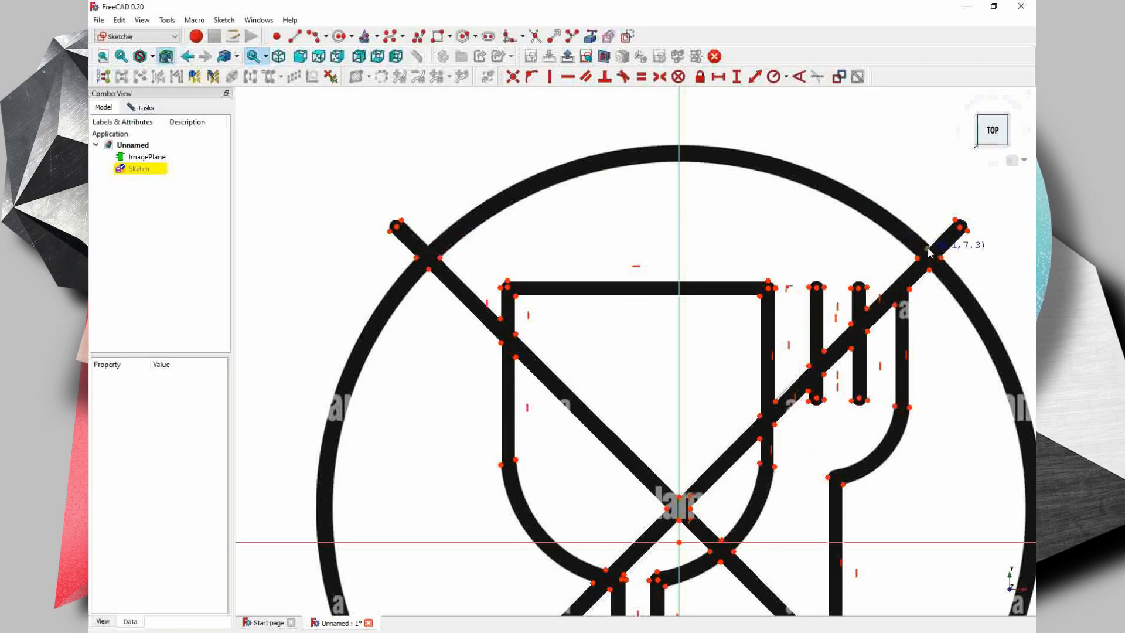
# - Redraw the upper-left diagonal's short outer line and draw an arc along the outer edge of the large circle's top
pyautogui.click(295, 37)
pyautogui.click(401, 222)
pyautogui.click(314, 36)
pyautogui.click(428, 246)
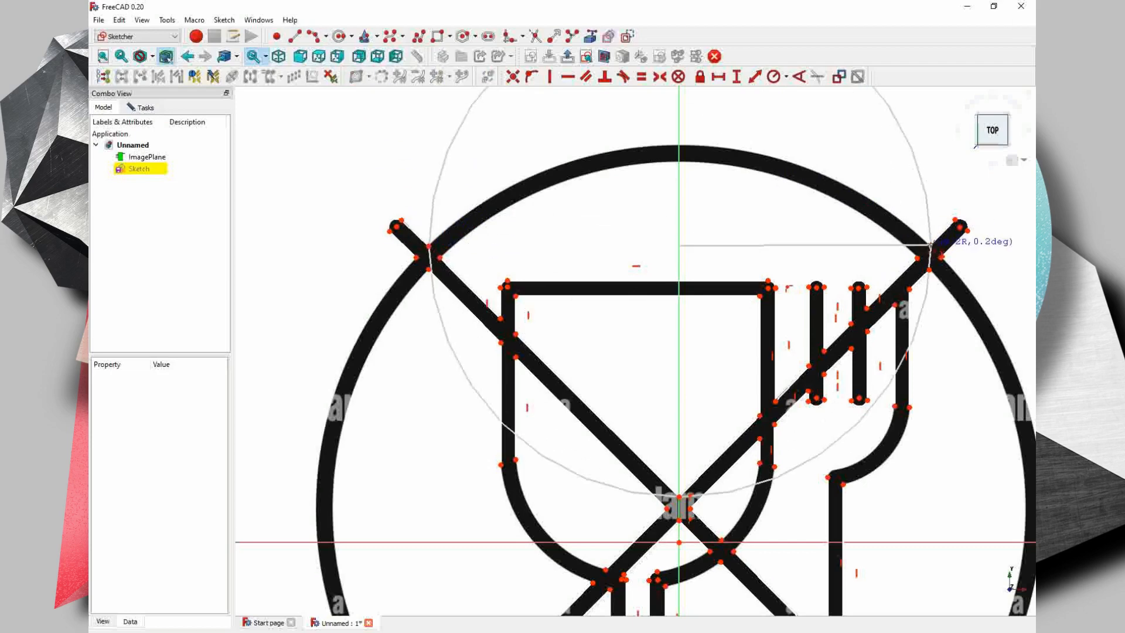
pyautogui.click(929, 244)
# - Try to draw an arc along the inner edge of the large circle's top between the two diagonals
pyautogui.scroll(4, 676, 144)
pyautogui.scroll(-4, 683, 145)
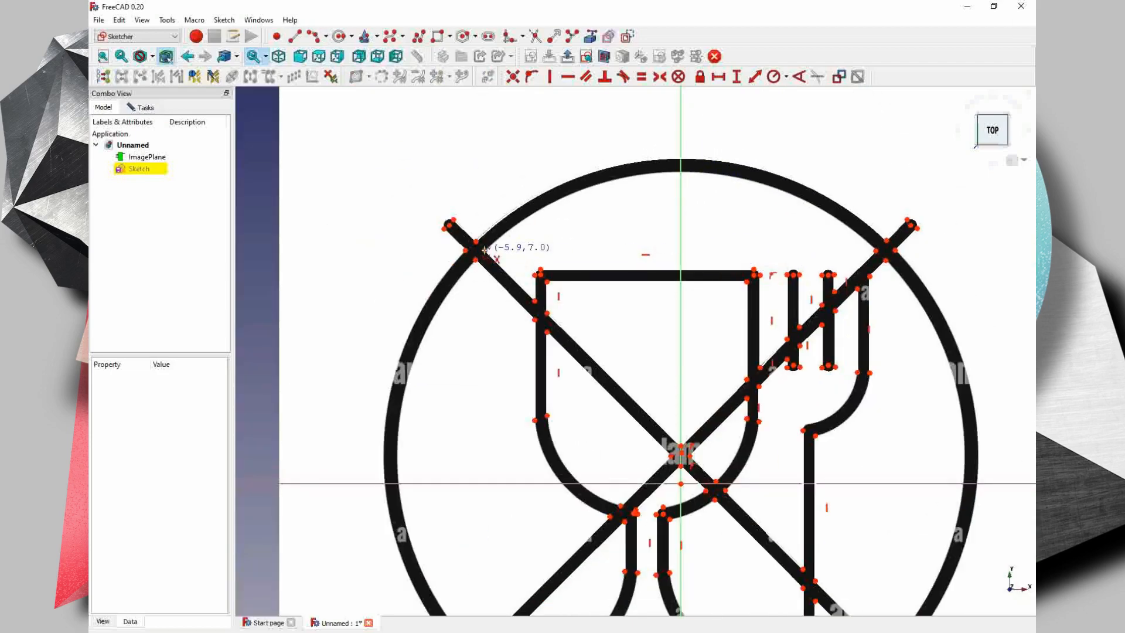
pyautogui.click(686, 170)
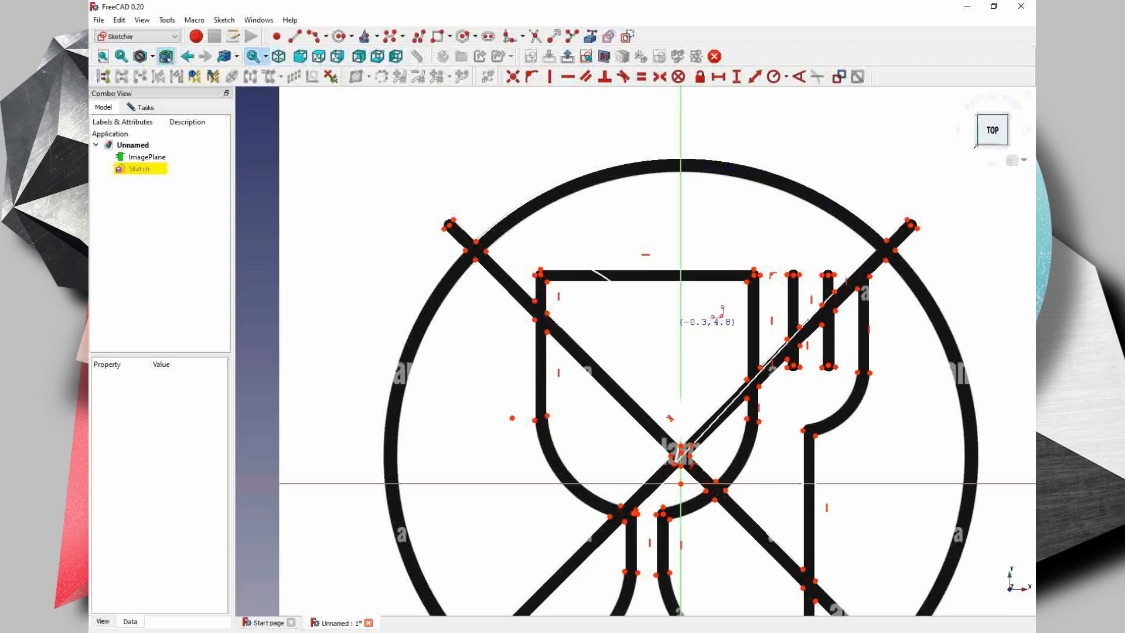
# - Hide the reference image and delete the misplaced arc running through the centre of the symbol
pyautogui.scroll(1, 724, 287)
pyautogui.moveTo(756, 417); pyautogui.dragTo(770, 307, button='middle')
pyautogui.click(141, 159)
pyautogui.press('space')
pyautogui.scroll(-2, 677, 325)
pyautogui.scroll(4, 678, 360)
pyautogui.click(683, 380)
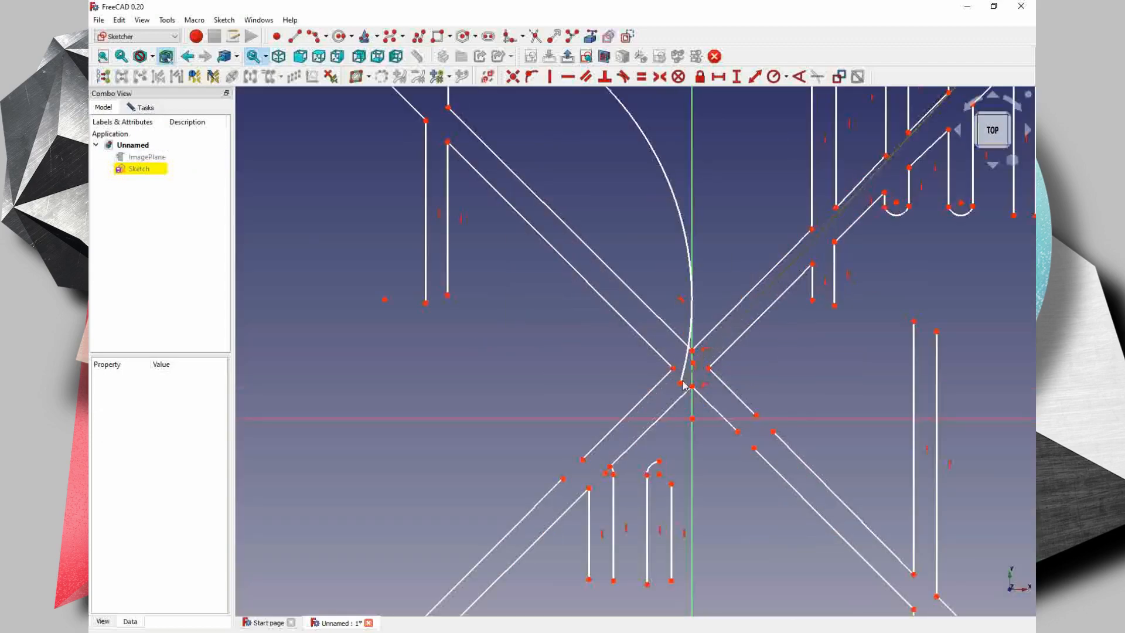
pyautogui.moveTo(683, 379); pyautogui.dragTo(677, 132)
pyautogui.moveTo(677, 132); pyautogui.dragTo(634, 426, button='middle')
pyautogui.moveTo(645, 414); pyautogui.dragTo(999, 297)
pyautogui.click(637, 187)
pyautogui.press('Delete')
# - Show the reference image and realign the diagonal line's endpoint with the circle's upper-left crossing
pyautogui.moveTo(249, 111); pyautogui.dragTo(393, 199, button='middle')
pyautogui.moveTo(381, 189); pyautogui.dragTo(432, 380)
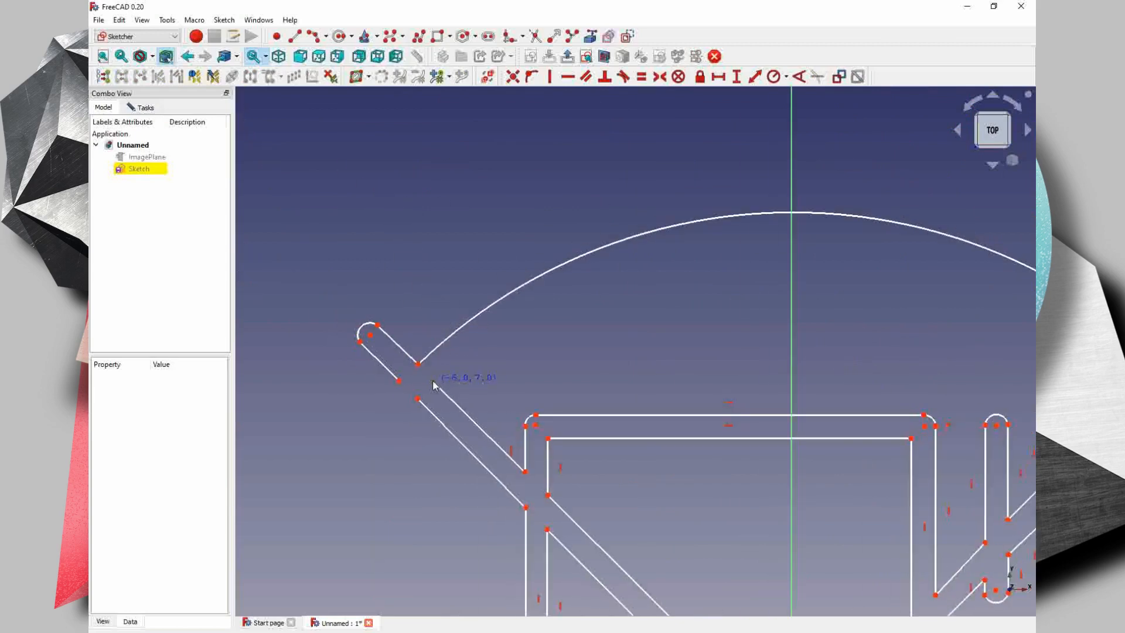
pyautogui.click(158, 157)
pyautogui.press('space')
pyautogui.moveTo(441, 392); pyautogui.dragTo(415, 300, button='middle')
pyautogui.moveTo(406, 286); pyautogui.dragTo(410, 288)
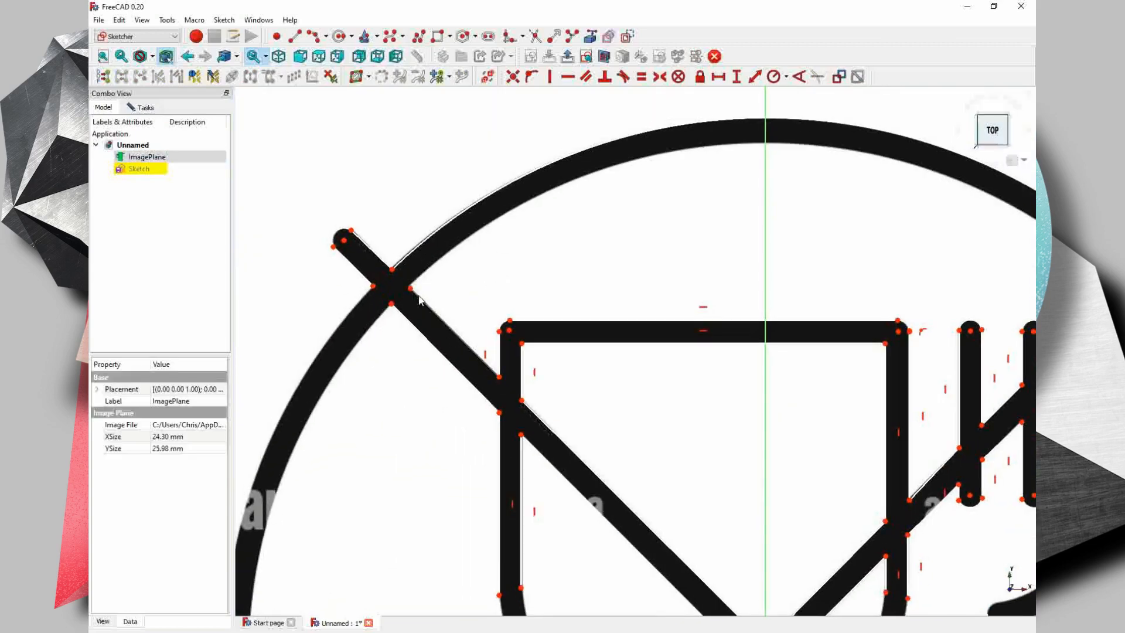
pyautogui.rightClick(403, 285)
pyautogui.press('Escape')
# - Draw three-point arcs along both edges of the glass bowl's left curve, from the vertical wall to the diagonal crossing
pyautogui.moveTo(590, 591); pyautogui.dragTo(553, 306, button='middle')
pyautogui.click(313, 36)
pyautogui.click(463, 311)
pyautogui.click(600, 485)
pyautogui.click(510, 426)
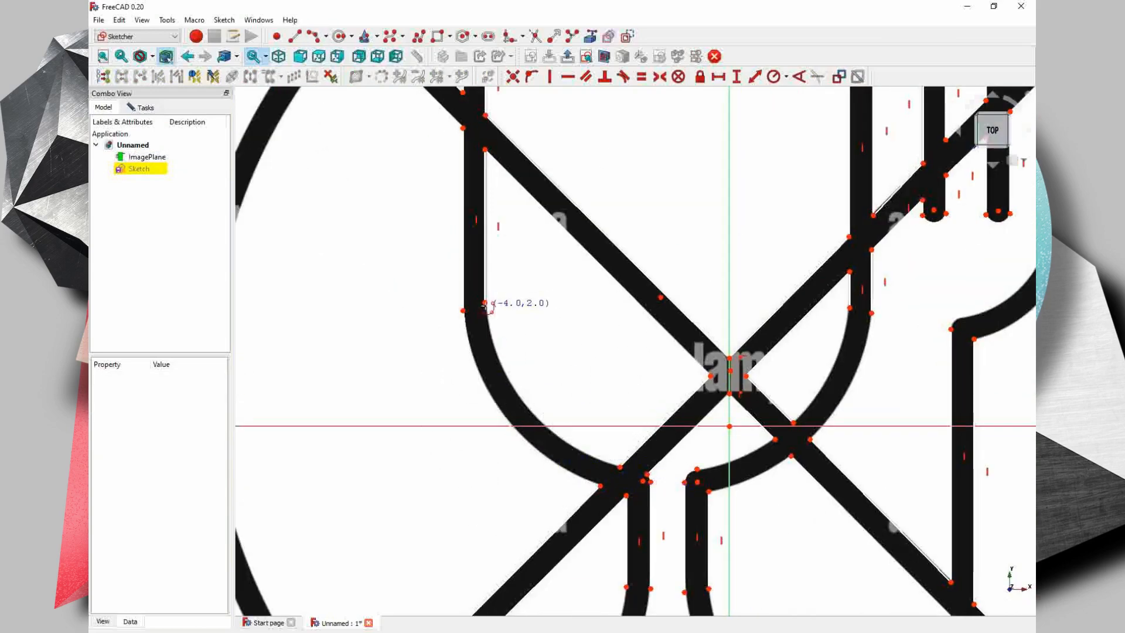
pyautogui.click(485, 303)
pyautogui.click(620, 468)
pyautogui.click(520, 401)
# - Draw an arc along the bowl's upper edge from the right stem's rounded corner to the diagonal crossing
pyautogui.scroll(4, 715, 485)
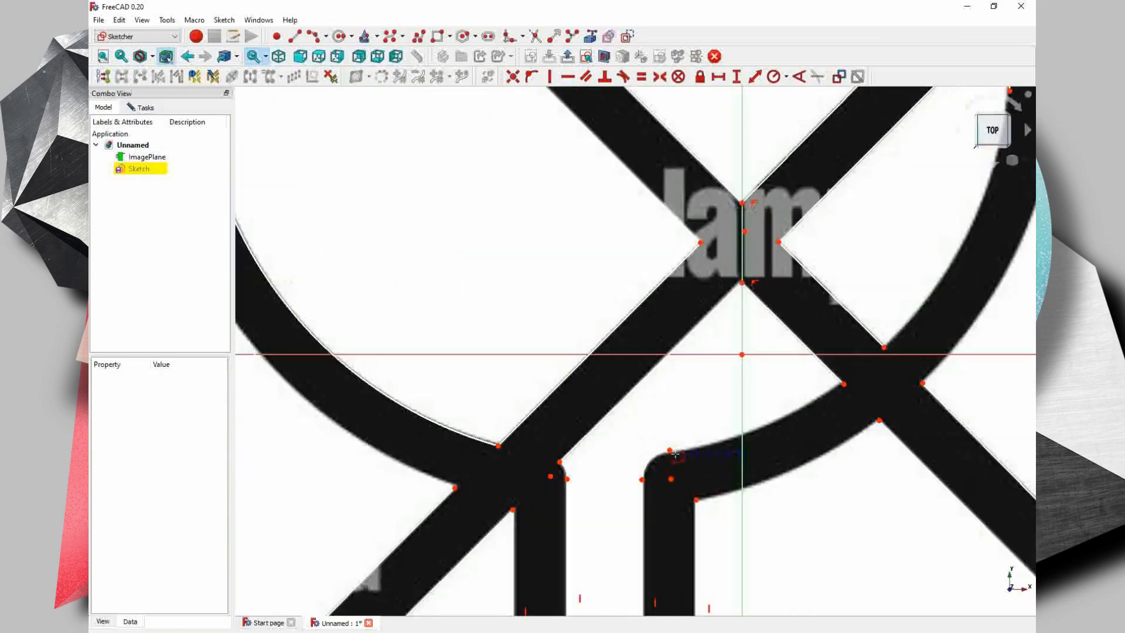
pyautogui.click(669, 450)
pyautogui.click(844, 384)
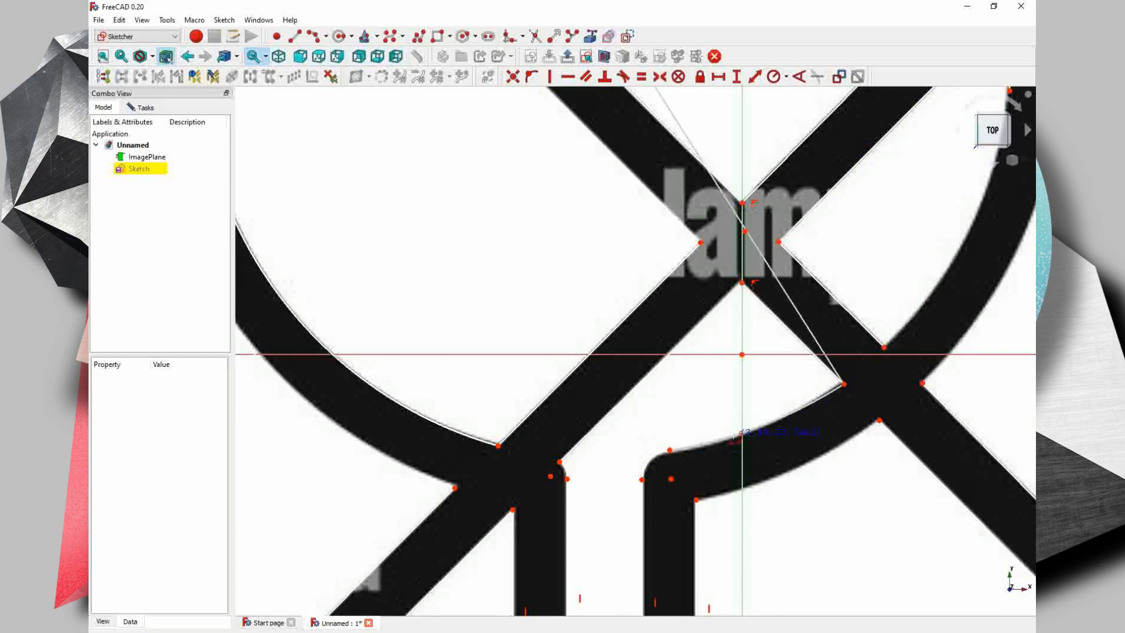
pyautogui.click(736, 438)
# - Adjust the new bowl arc's endpoints to match the outline in the reference image
pyautogui.rightClick(845, 386)
pyautogui.moveTo(842, 383); pyautogui.dragTo(840, 382)
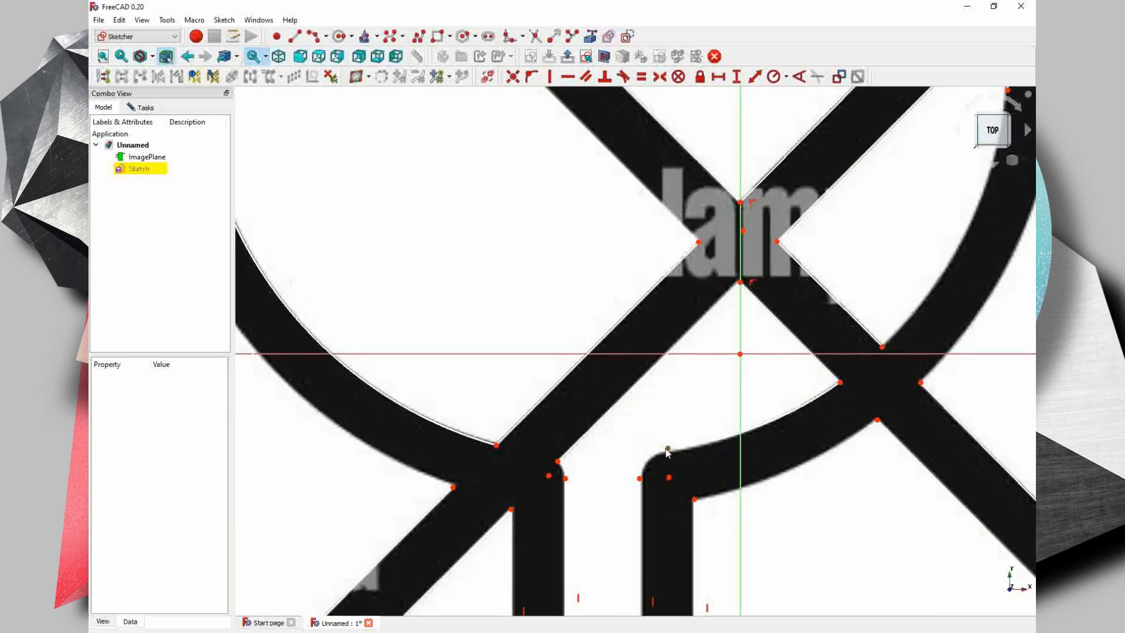
pyautogui.rightClick(668, 451)
pyautogui.click(668, 450)
pyautogui.scroll(5, 668, 450)
pyautogui.moveTo(669, 445); pyautogui.dragTo(668, 452)
pyautogui.scroll(-4, 801, 495)
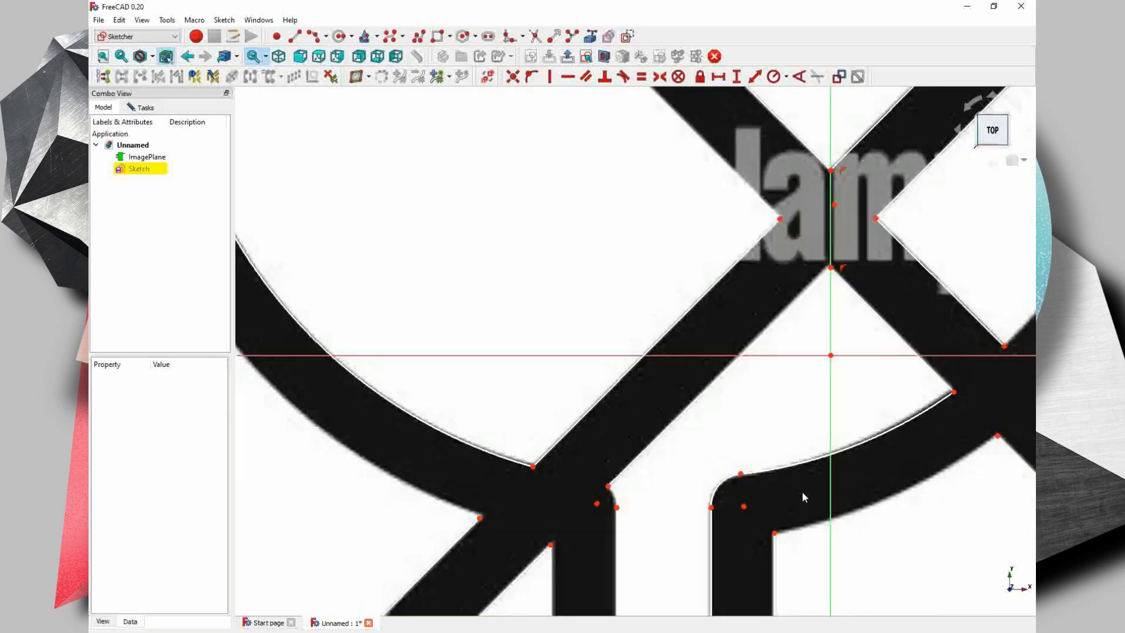
pyautogui.scroll(5, 961, 395)
pyautogui.moveTo(810, 367); pyautogui.dragTo(811, 359)
pyautogui.scroll(-4, 785, 404)
# - Draw a three-point arc along the bowl's lower edge from the right stem to the diagonal crossing
pyautogui.moveTo(575, 519); pyautogui.dragTo(563, 452, button='middle')
pyautogui.press('g')
pyautogui.press('3')
pyautogui.press('a')
pyautogui.click(566, 497)
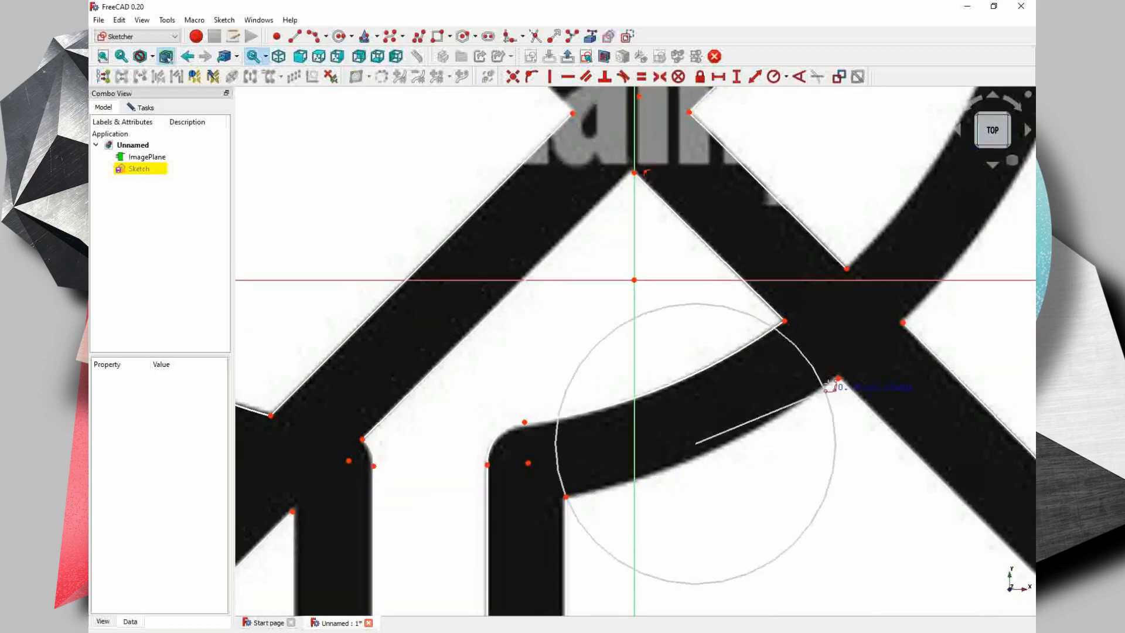
pyautogui.click(838, 378)
pyautogui.click(763, 424)
# - Draw an arc along the fork's inner curve from the handle's rounded corner up to the outermost tine
pyautogui.scroll(-5, 752, 464)
pyautogui.moveTo(1028, 387); pyautogui.dragTo(828, 484, button='middle')
pyautogui.scroll(5, 760, 369)
pyautogui.click(743, 393)
pyautogui.click(777, 355)
pyautogui.click(675, 470)
pyautogui.moveTo(976, 159); pyautogui.dragTo(874, 288, button='middle')
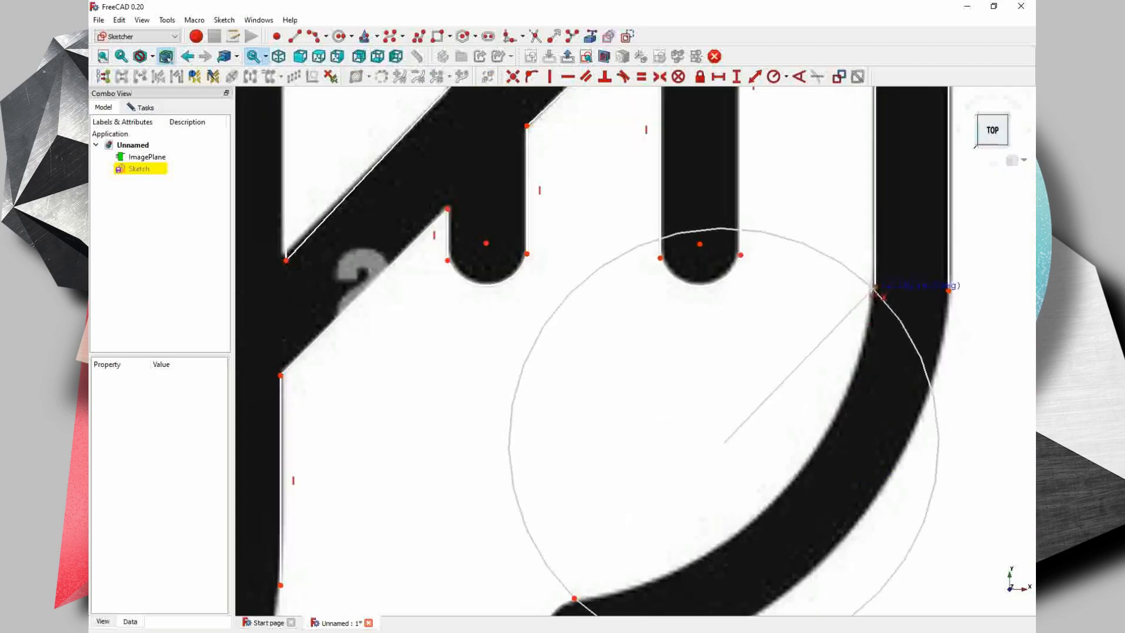
pyautogui.click(875, 287)
pyautogui.click(795, 481)
# - Draw an arc along the fork's outer curve from the outermost tine down to the handle's right edge
pyautogui.click(948, 291)
pyautogui.moveTo(703, 589); pyautogui.dragTo(774, 404, button='middle')
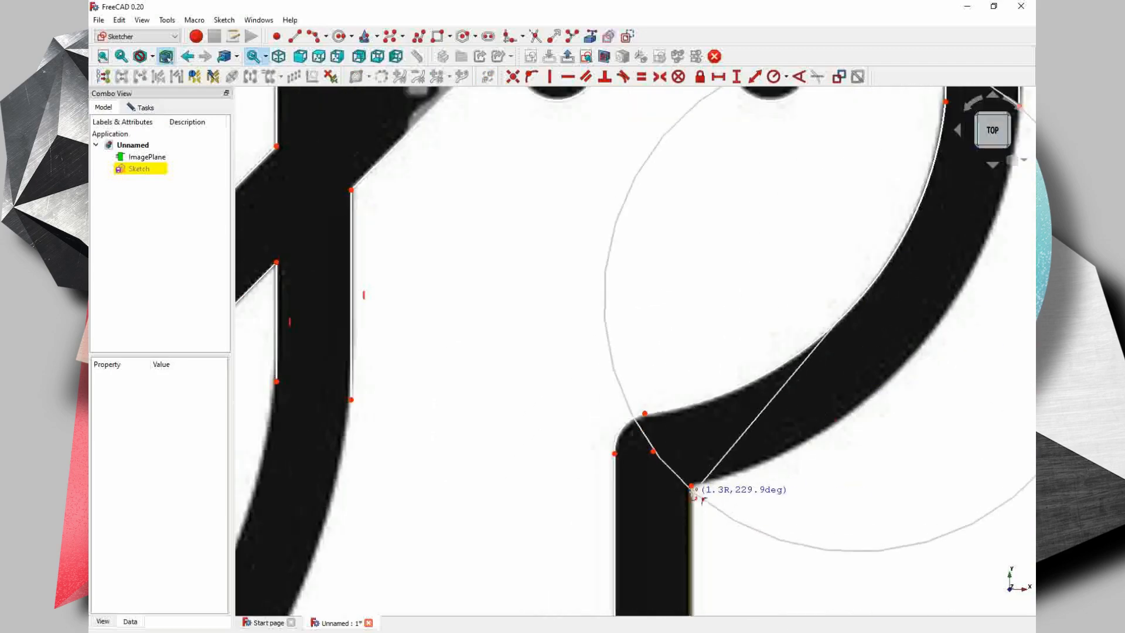
pyautogui.click(691, 488)
pyautogui.click(835, 431)
# - Draw arcs along both edges of the glass bowl's right curve, between the vertical wall and the diagonal crossing
pyautogui.scroll(-4, 829, 437)
pyautogui.moveTo(829, 437); pyautogui.dragTo(921, 327, button='middle')
pyautogui.scroll(1, 648, 355)
pyautogui.click(579, 498)
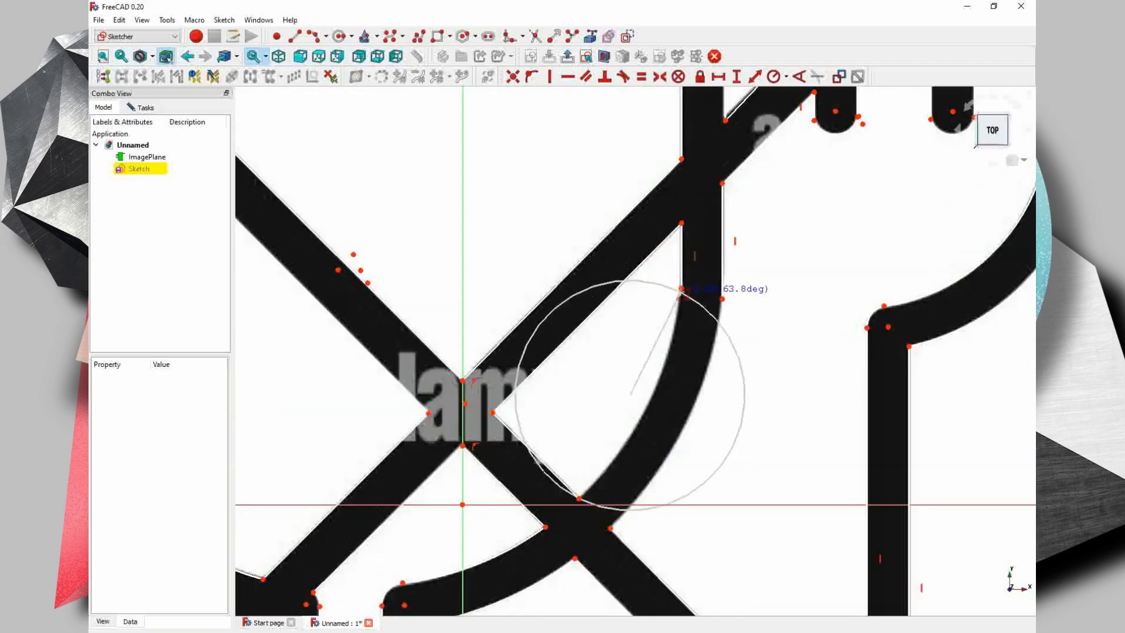
pyautogui.click(682, 289)
pyautogui.click(652, 397)
pyautogui.click(722, 299)
pyautogui.press('Escape')
pyautogui.click(721, 298)
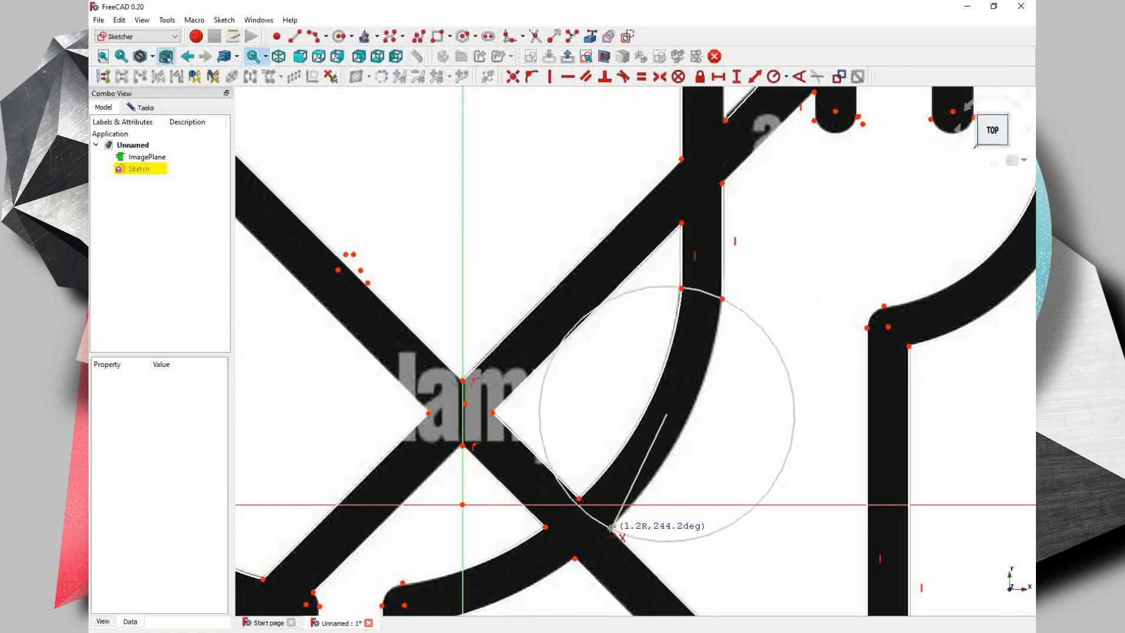
pyautogui.press('Escape')
# - Draw arcs along both edges of the glass's right foot, from the stem to the rounded tip
pyautogui.scroll(-3, 677, 459)
pyautogui.scroll(-4, 417, 436)
pyautogui.moveTo(601, 525); pyautogui.dragTo(650, 404, button='middle')
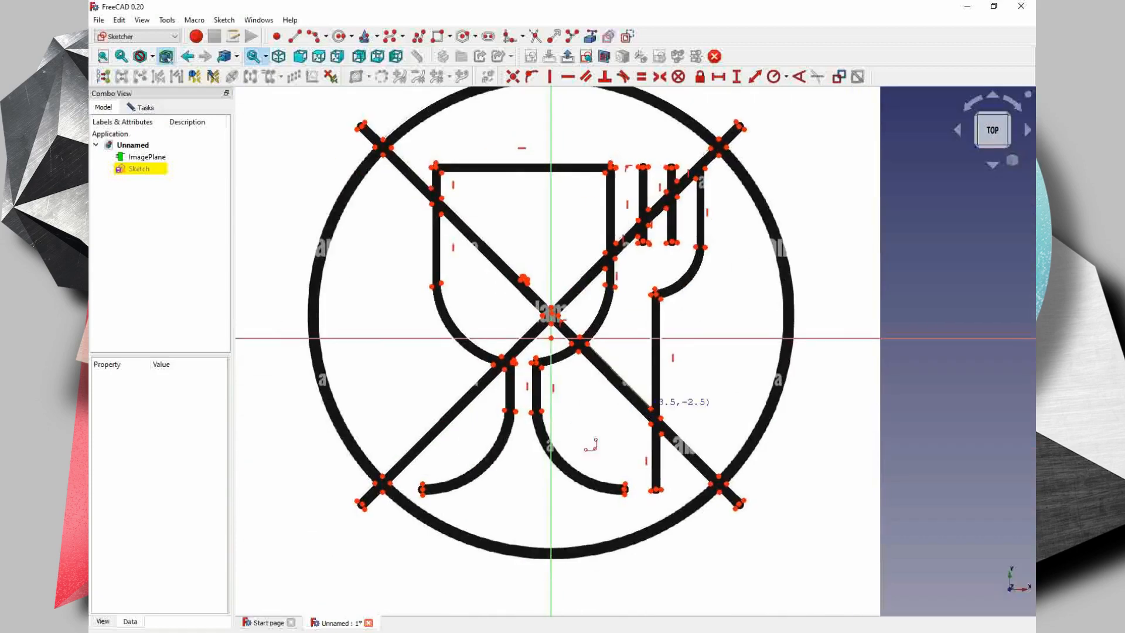
pyautogui.scroll(7, 545, 430)
pyautogui.click(527, 334)
pyautogui.moveTo(684, 513); pyautogui.dragTo(599, 358, button='middle')
pyautogui.click(780, 474)
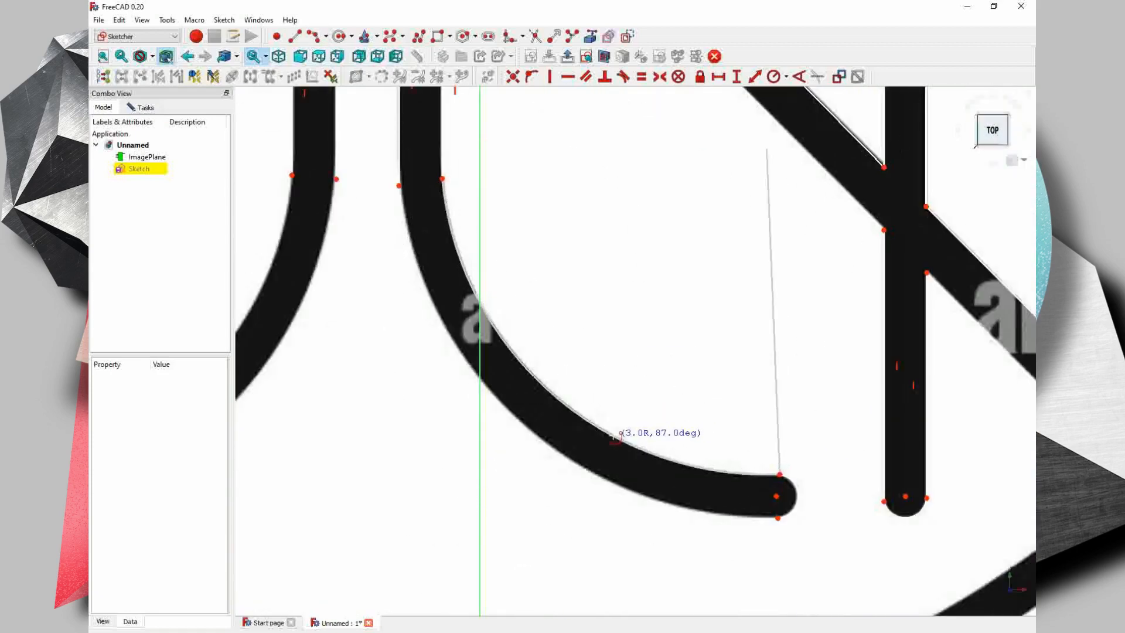
pyautogui.click(612, 437)
pyautogui.click(399, 185)
pyautogui.click(777, 517)
pyautogui.click(490, 391)
# - Draw arcs along both edges of the glass's left foot, between the rounded tip and the stem
pyautogui.moveTo(315, 300); pyautogui.dragTo(749, 299, button='middle')
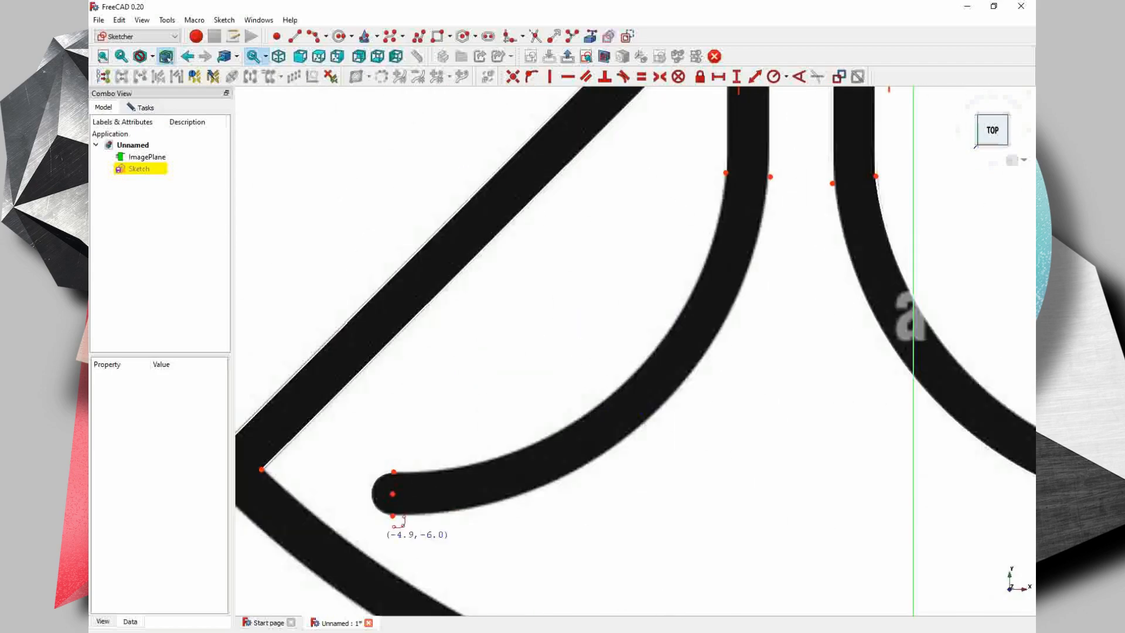
pyautogui.click(392, 516)
pyautogui.click(771, 177)
pyautogui.click(692, 376)
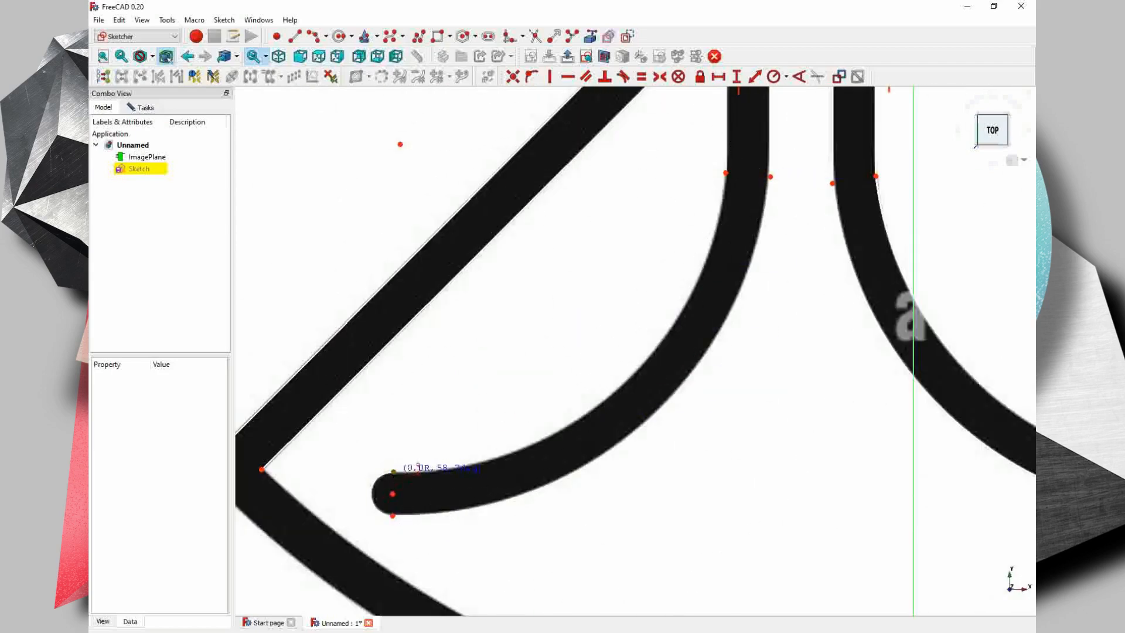
pyautogui.click(725, 172)
pyautogui.click(632, 373)
# - Draw an arc along the outer edge of the large circle's bottom, between its crossings with the two diagonals
pyautogui.scroll(-2, 632, 373)
pyautogui.moveTo(632, 373); pyautogui.dragTo(642, 212, button='middle')
pyautogui.scroll(4, 301, 334)
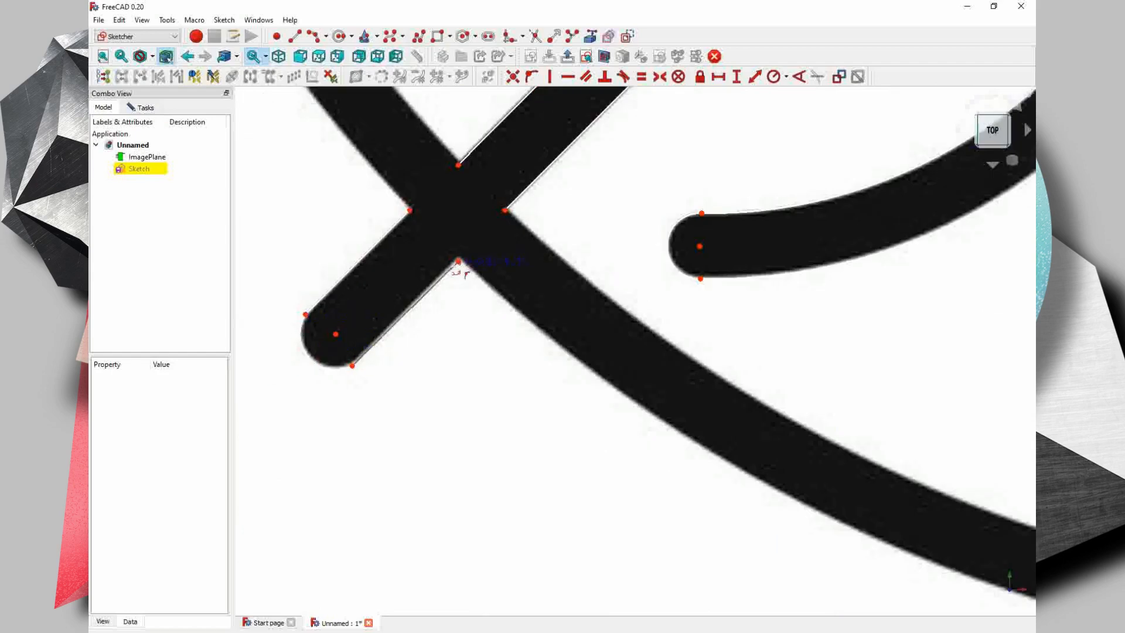
pyautogui.click(458, 262)
pyautogui.moveTo(845, 480); pyautogui.dragTo(305, 363, button='middle')
pyautogui.moveTo(990, 404); pyautogui.dragTo(252, 334, button='middle')
pyautogui.scroll(-3, 920, 319)
pyautogui.moveTo(931, 315); pyautogui.dragTo(696, 464, button='middle')
pyautogui.click(836, 335)
pyautogui.moveTo(404, 539); pyautogui.dragTo(812, 469, button='middle')
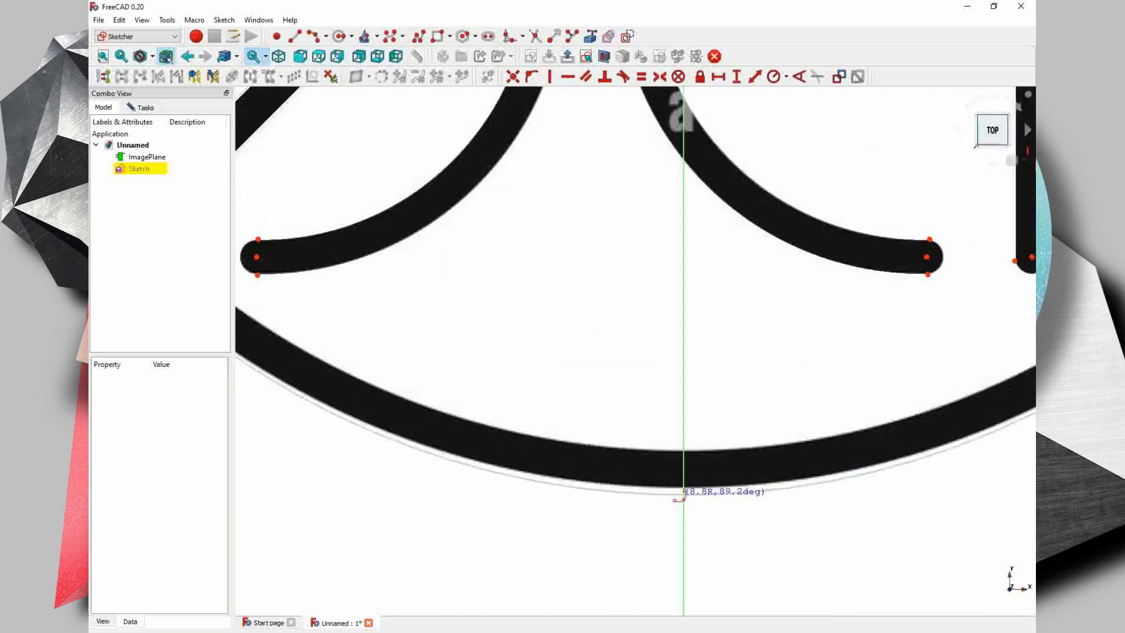
pyautogui.click(671, 486)
# - Draw an arc along the inner edge of the large circle's bottom, between its crossings with the two diagonals
pyautogui.moveTo(293, 334); pyautogui.dragTo(608, 420, button='middle')
pyautogui.click(464, 323)
pyautogui.moveTo(937, 331); pyautogui.dragTo(339, 320, button='middle')
pyautogui.click(934, 314)
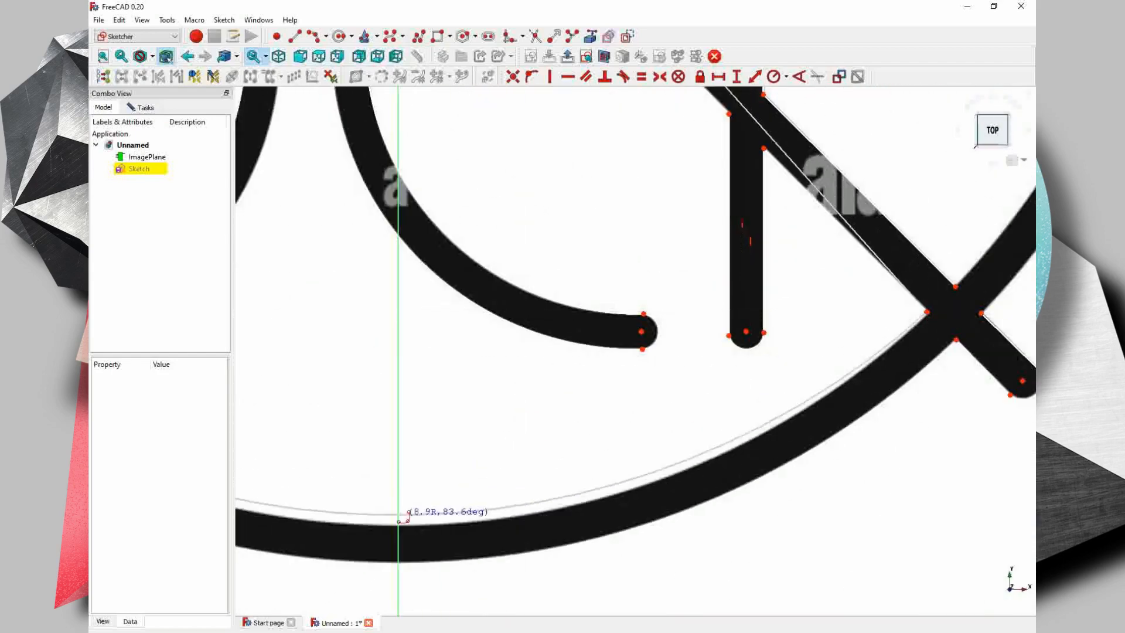
pyautogui.click(404, 524)
pyautogui.scroll(-5, 516, 536)
# - Draw arcs along the inner and outer edges of the large circle's right side, between its crossings with the two diagonals
pyautogui.moveTo(662, 281); pyautogui.dragTo(616, 439, button='middle')
pyautogui.click(637, 220)
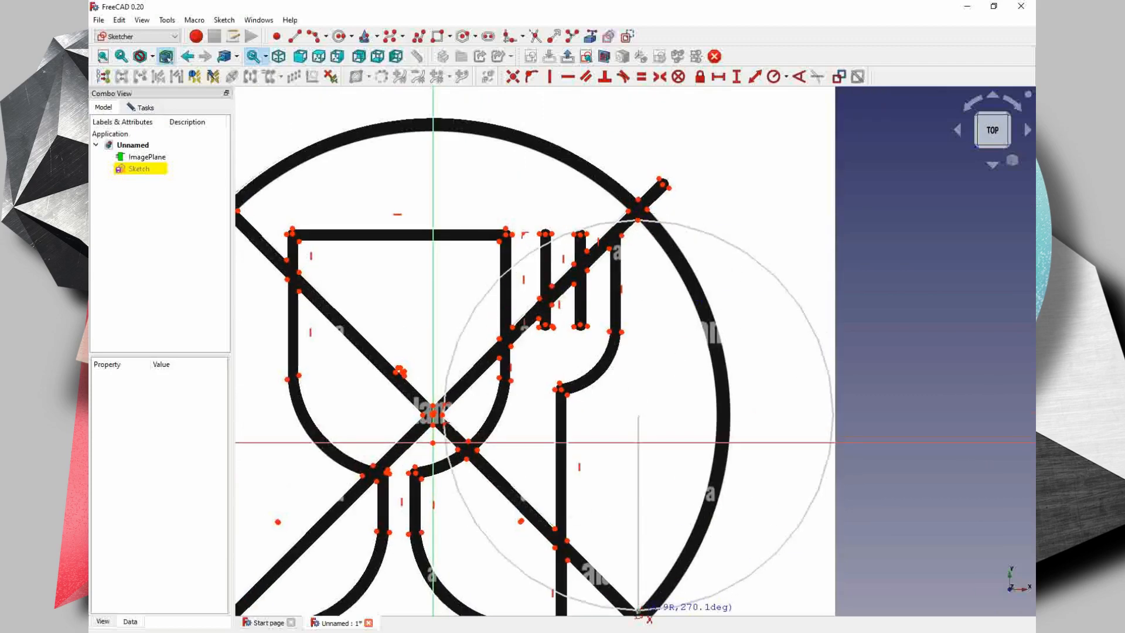
pyautogui.click(638, 611)
pyautogui.click(716, 449)
pyautogui.click(646, 209)
pyautogui.moveTo(668, 596); pyautogui.dragTo(669, 451, button='middle')
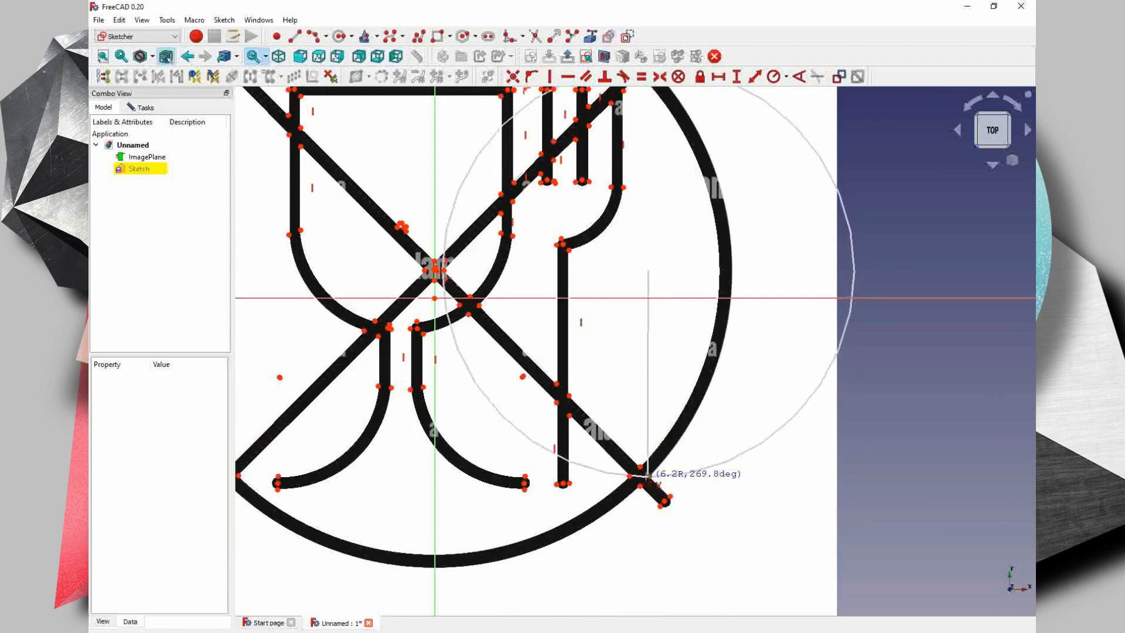
pyautogui.click(650, 476)
pyautogui.click(731, 302)
# - Draw arcs along the outer and inner edges of the large circle's top, between its crossings with the two diagonals
pyautogui.moveTo(731, 302); pyautogui.dragTo(955, 574, button='middle')
pyautogui.scroll(2, 718, 302)
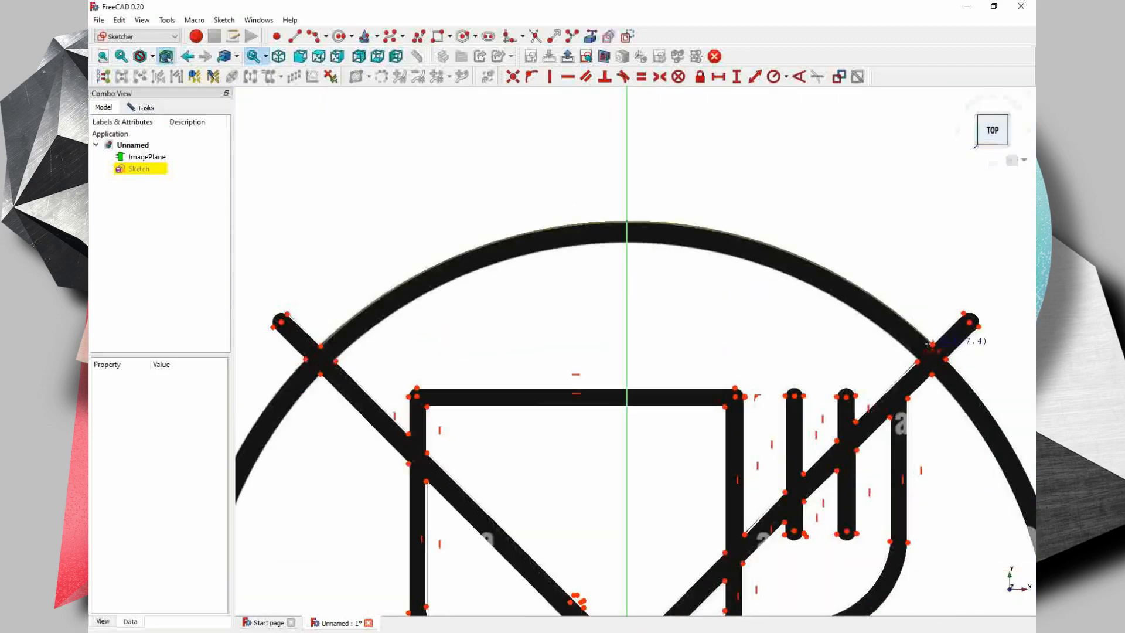
pyautogui.click(916, 361)
pyautogui.click(335, 360)
pyautogui.click(627, 242)
# - Draw arcs along the inner and outer edges of the large circle's left side, between its crossings with the two diagonals
pyautogui.moveTo(317, 475); pyautogui.dragTo(671, 200, button='middle')
pyautogui.click(672, 98)
pyautogui.moveTo(653, 571); pyautogui.dragTo(645, 441, button='middle')
pyautogui.click(663, 552)
pyautogui.click(549, 276)
pyautogui.moveTo(577, 206)
pyautogui.mouseDown(button='middle')
pyautogui.moveTo(614, 321)
pyautogui.moveTo(609, 357)
pyautogui.mouseUp(button='middle')
pyautogui.click(678, 107)
pyautogui.moveTo(534, 496); pyautogui.dragTo(577, 298, button='middle')
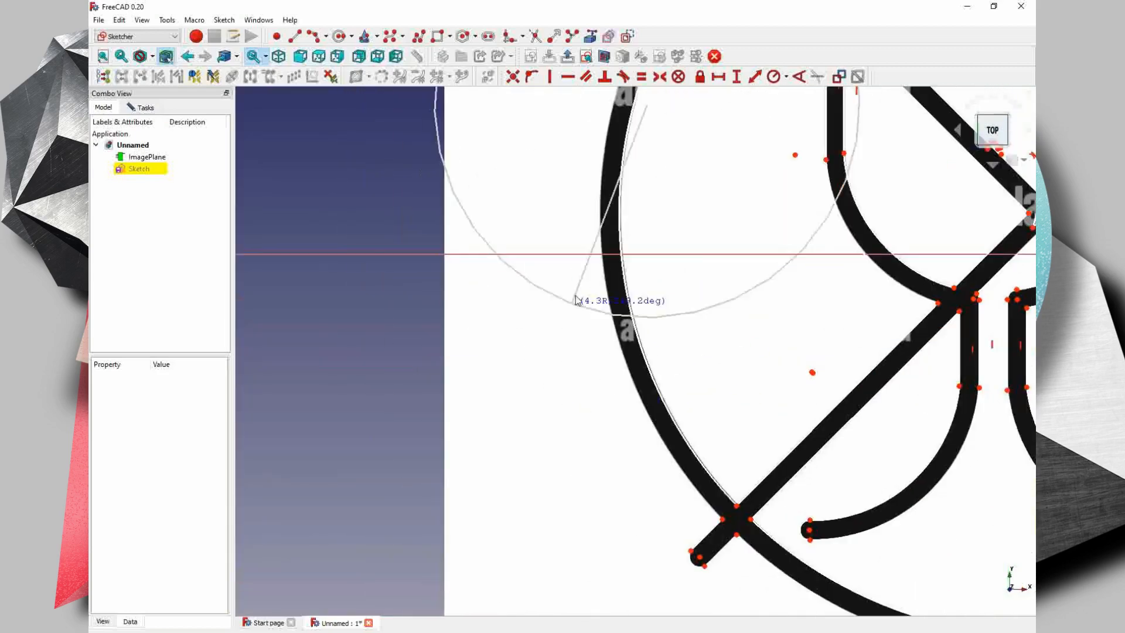
pyautogui.click(722, 518)
pyautogui.click(602, 256)
# - Hide the image plane and delete the misplaced arc running from the upper-left diagonal crossing to the symbol's centre
pyautogui.scroll(-3, 649, 275)
pyautogui.moveTo(708, 322); pyautogui.dragTo(507, 447, button='middle')
pyautogui.click(188, 157)
pyautogui.press('space')
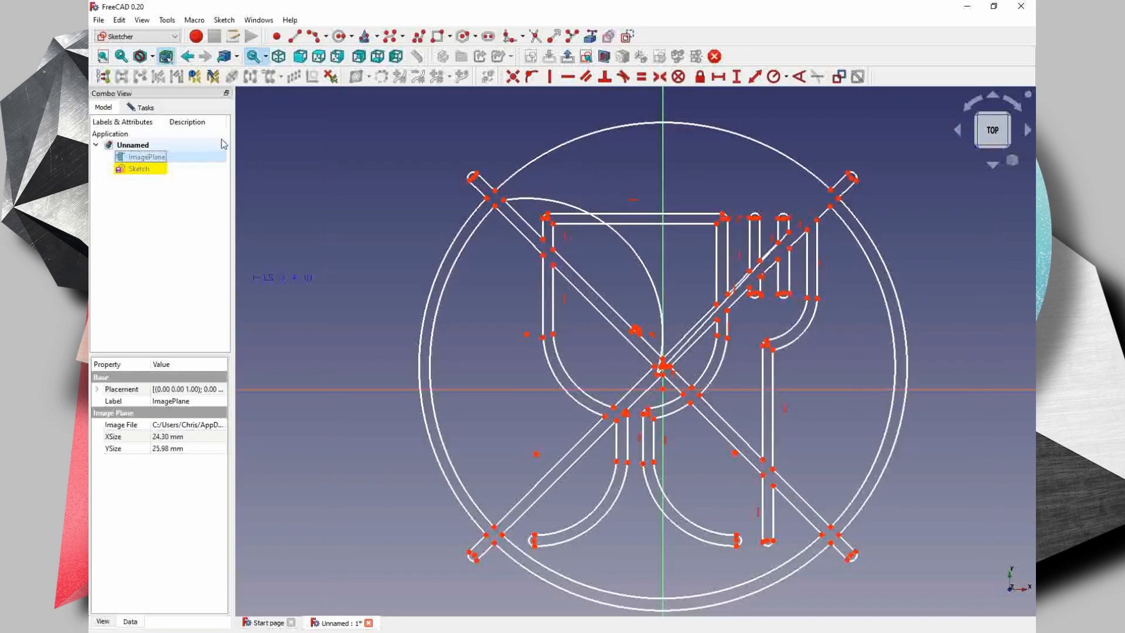
pyautogui.rightClick(644, 271)
pyautogui.click(642, 271)
pyautogui.press('Delete')
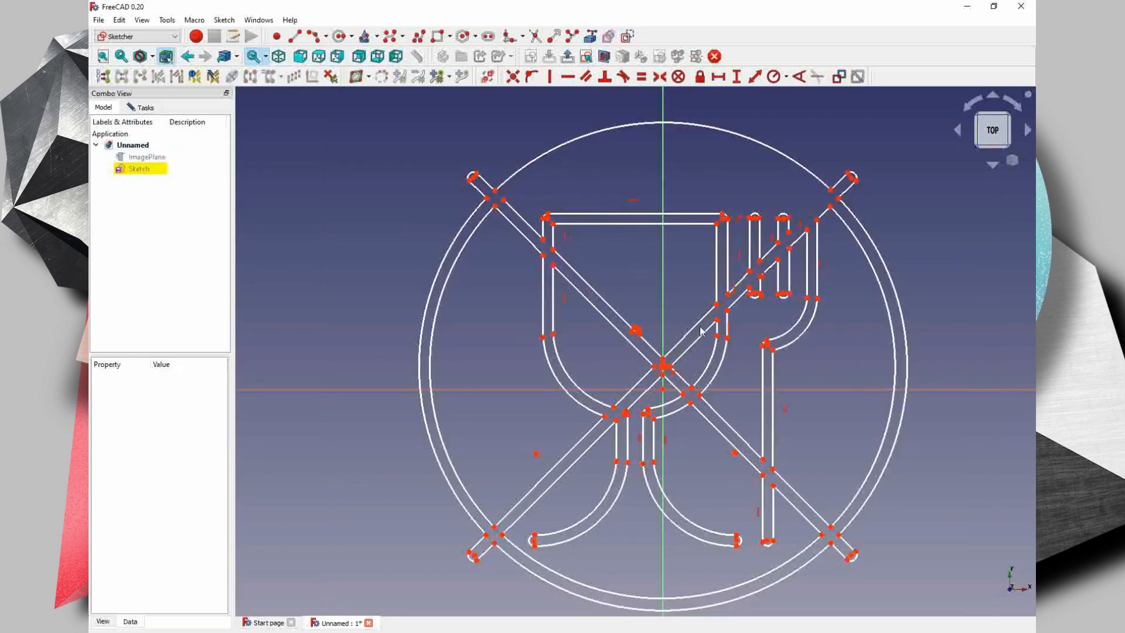
# - Show the image plane and try to redraw the arc along the inner edge of the large circle's top as one piece
pyautogui.moveTo(695, 194); pyautogui.dragTo(695, 211, button='middle')
pyautogui.click(148, 157)
pyautogui.press('space')
pyautogui.click(314, 37)
pyautogui.click(503, 218)
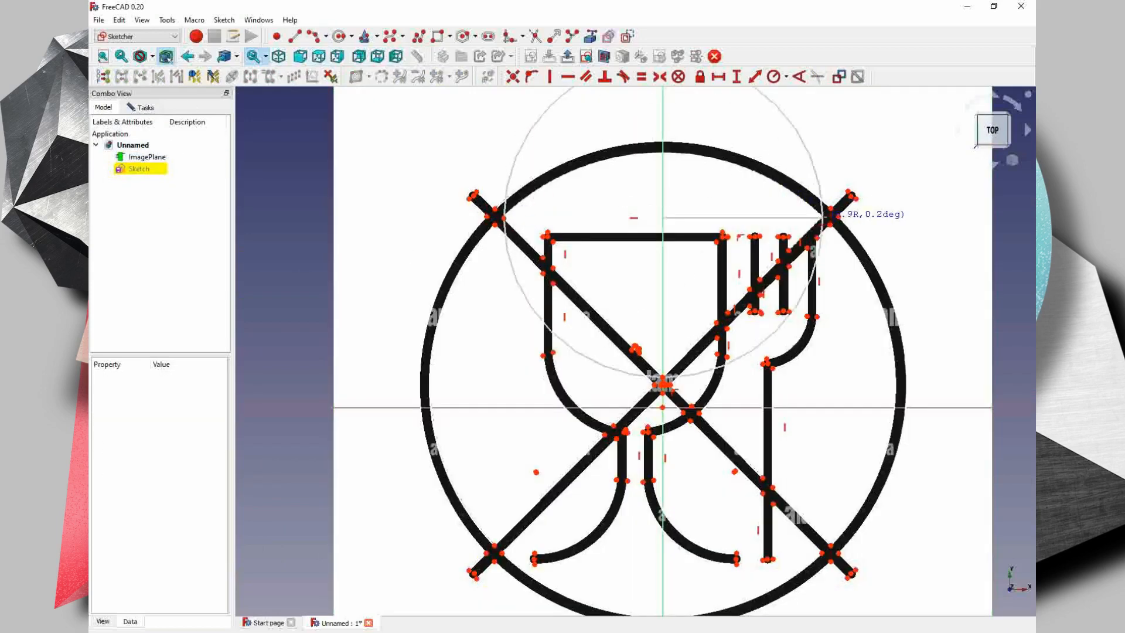
pyautogui.scroll(4, 822, 216)
pyautogui.click(821, 216)
pyautogui.moveTo(530, 129)
pyautogui.mouseDown(button='middle')
pyautogui.moveTo(569, 174)
pyautogui.moveTo(586, 239)
pyautogui.mouseUp(button='middle')
pyautogui.click(497, 155)
# - Draw a line along the upper edge of the right diagonal, from the large circle's inner edge to the adjacent fork tine
pyautogui.click(294, 36)
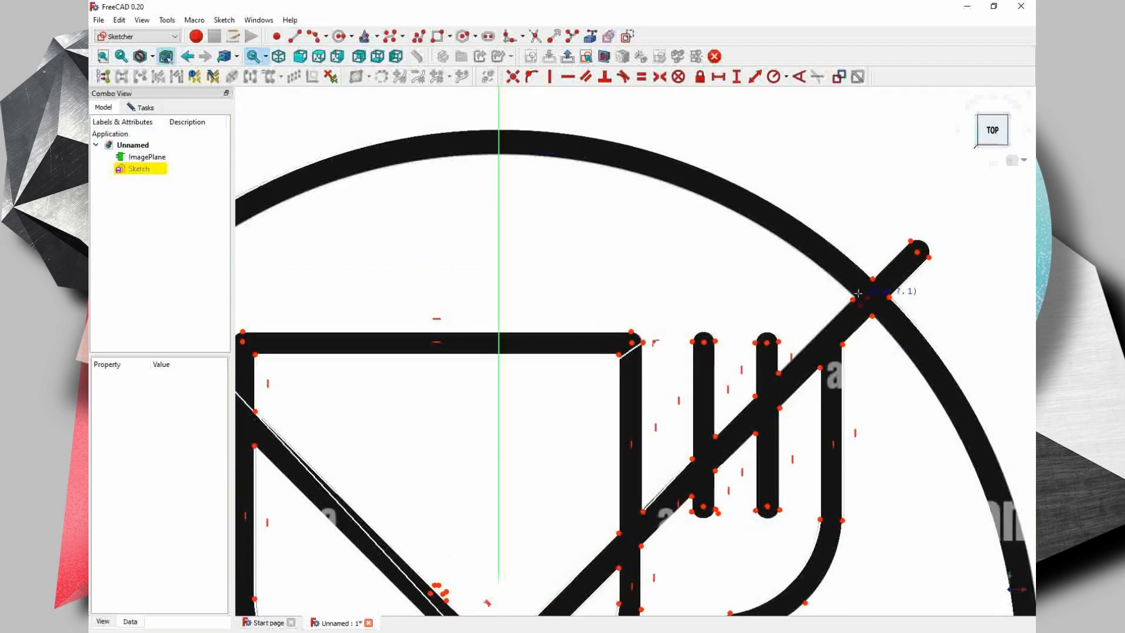
pyautogui.click(852, 295)
pyautogui.click(778, 372)
# - Hide the image plane and delete the misplaced arc above the glass together with the stray line across the bowl
pyautogui.scroll(-3, 787, 375)
pyautogui.press('space')
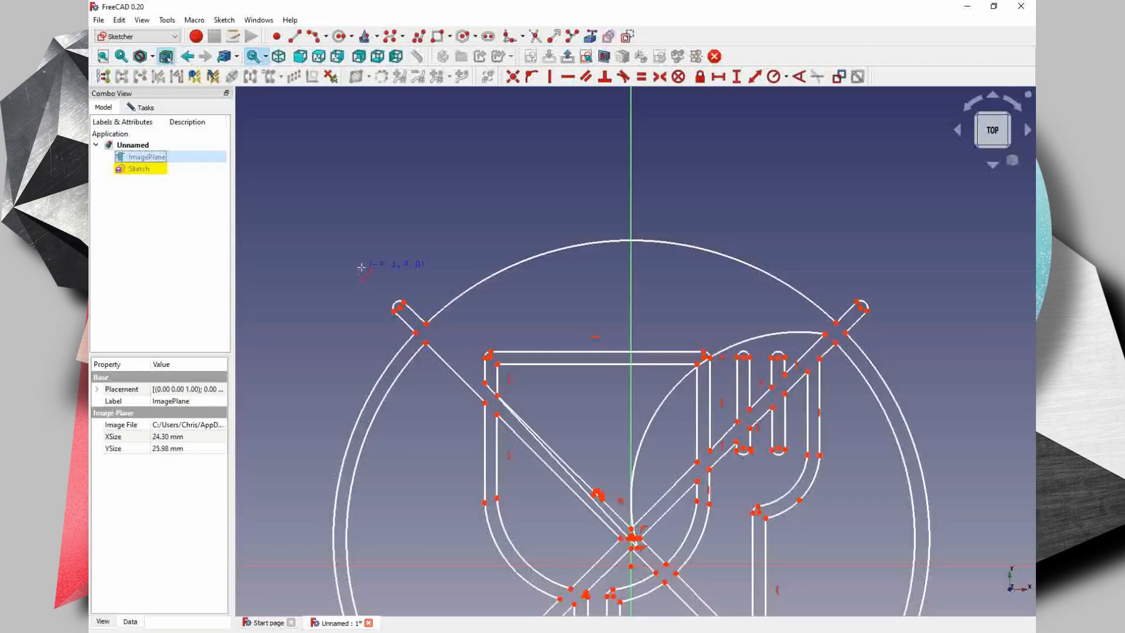
pyautogui.scroll(4, 630, 542)
pyautogui.click(310, 173)
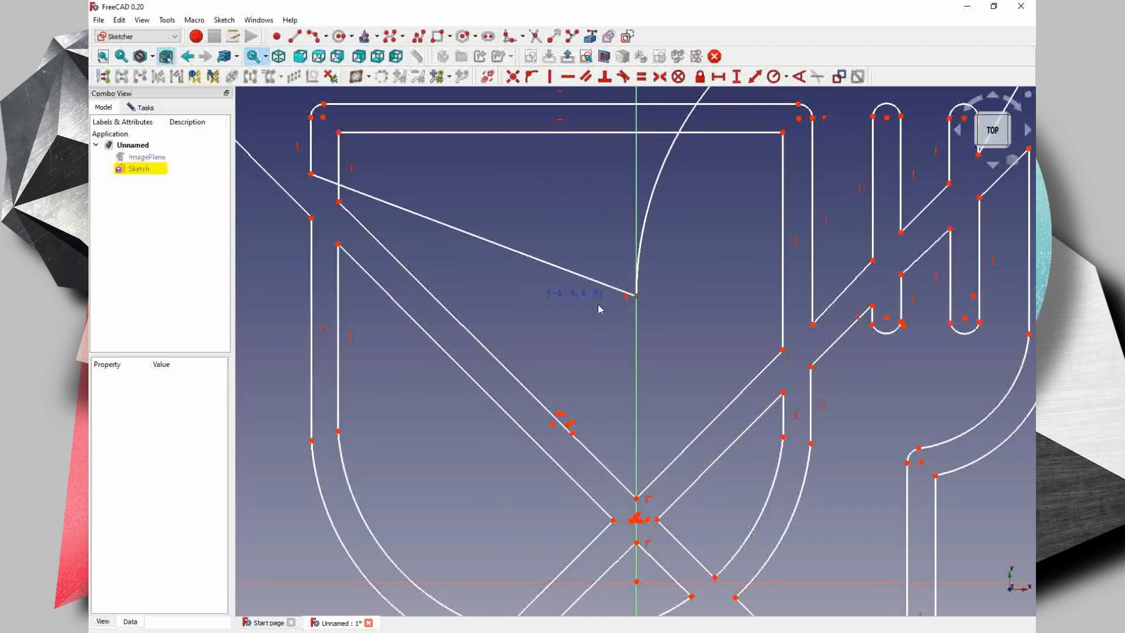
pyautogui.moveTo(748, 281); pyautogui.dragTo(496, 283)
pyautogui.moveTo(496, 284); pyautogui.dragTo(590, 438, button='middle')
pyautogui.click(750, 325)
pyautogui.click(671, 418)
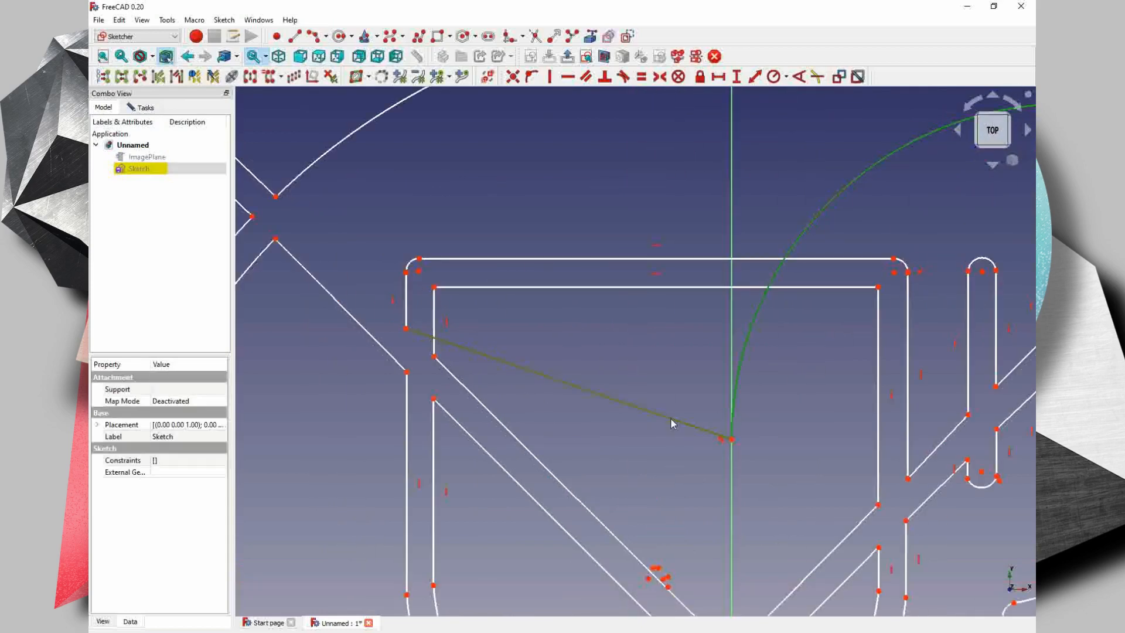
pyautogui.press('Delete')
pyautogui.scroll(-4, 743, 327)
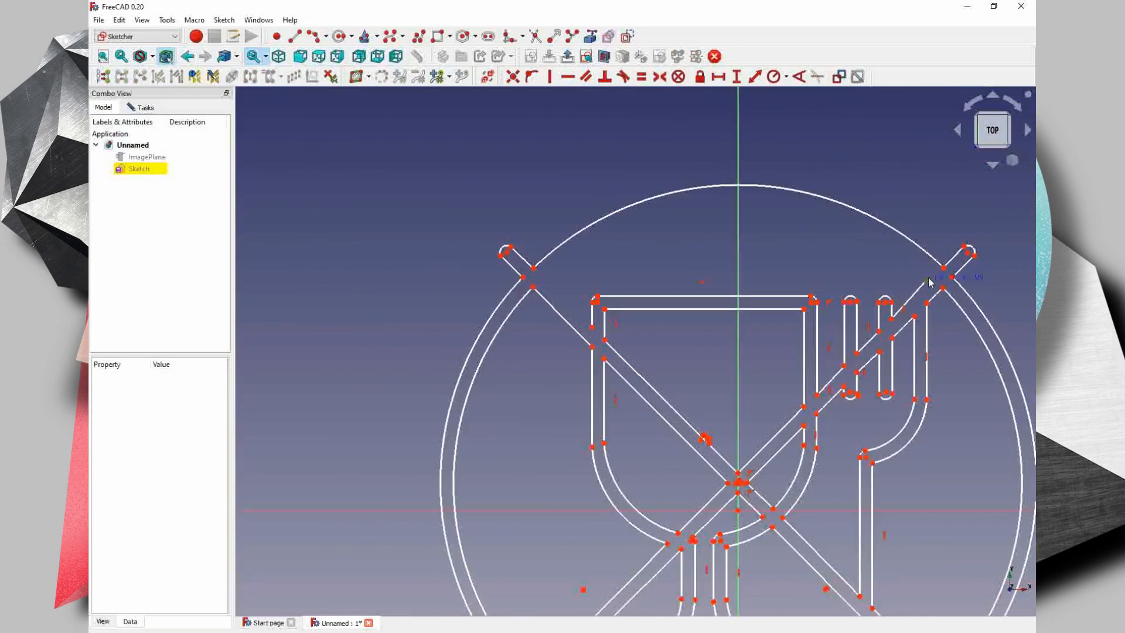
# - Show the image plane and draw a line along the left diagonal's upper edge, from the circle's inner edge to the glass wall
pyautogui.click(147, 157)
pyautogui.press('space')
pyautogui.click(295, 36)
pyautogui.scroll(5, 566, 290)
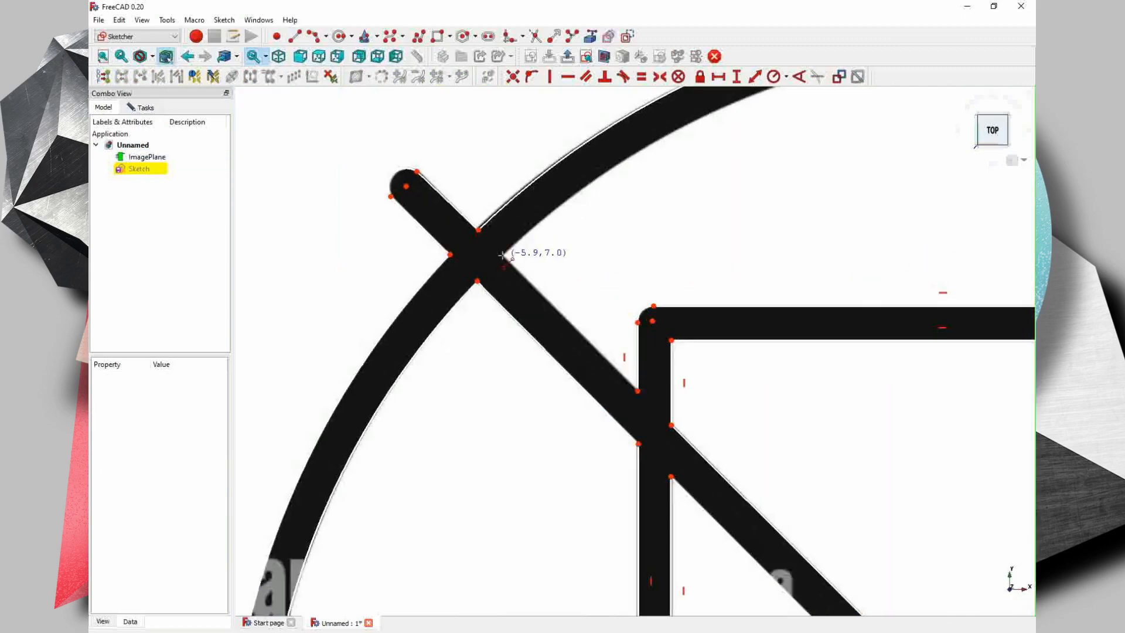
pyautogui.click(501, 256)
pyautogui.click(637, 391)
# - Draw an arc along the inner edge of the large circle's top, from the left diagonal to the vertical axis
pyautogui.click(315, 36)
pyautogui.moveTo(505, 255); pyautogui.dragTo(367, 307, button='middle')
pyautogui.click(363, 307)
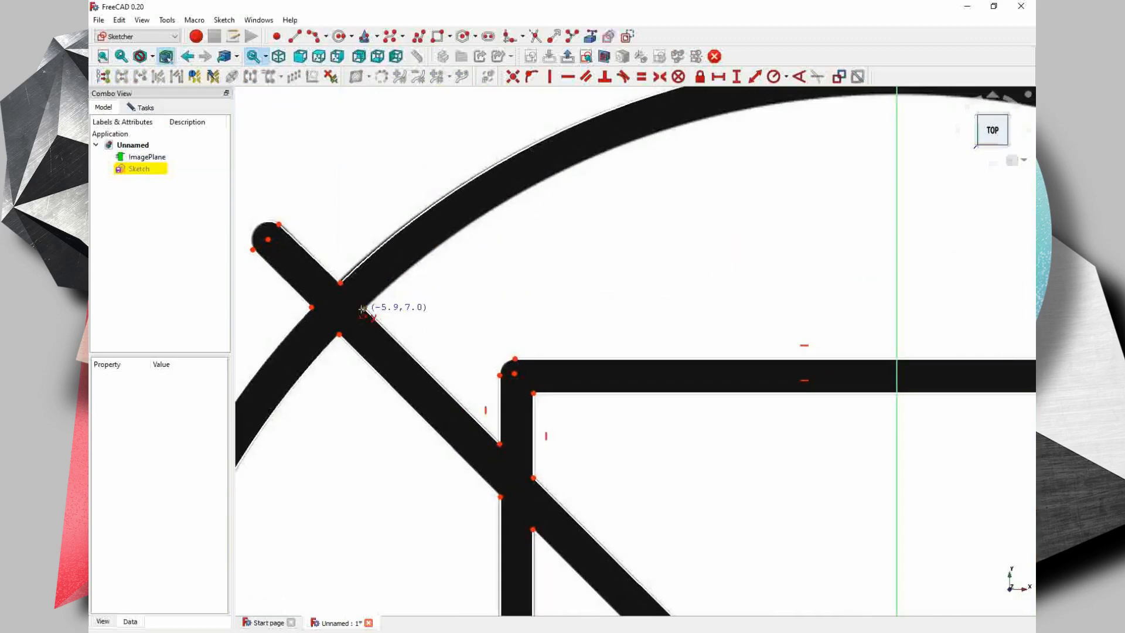
pyautogui.moveTo(874, 96); pyautogui.dragTo(513, 220, button='middle')
pyautogui.click(513, 220)
pyautogui.moveTo(410, 241); pyautogui.dragTo(626, 208, button='middle')
pyautogui.click(524, 215)
# - Draw an arc along the inner edge of the large circle's top, from the vertical axis to the right diagonal
pyautogui.moveTo(743, 185); pyautogui.dragTo(482, 267, button='middle')
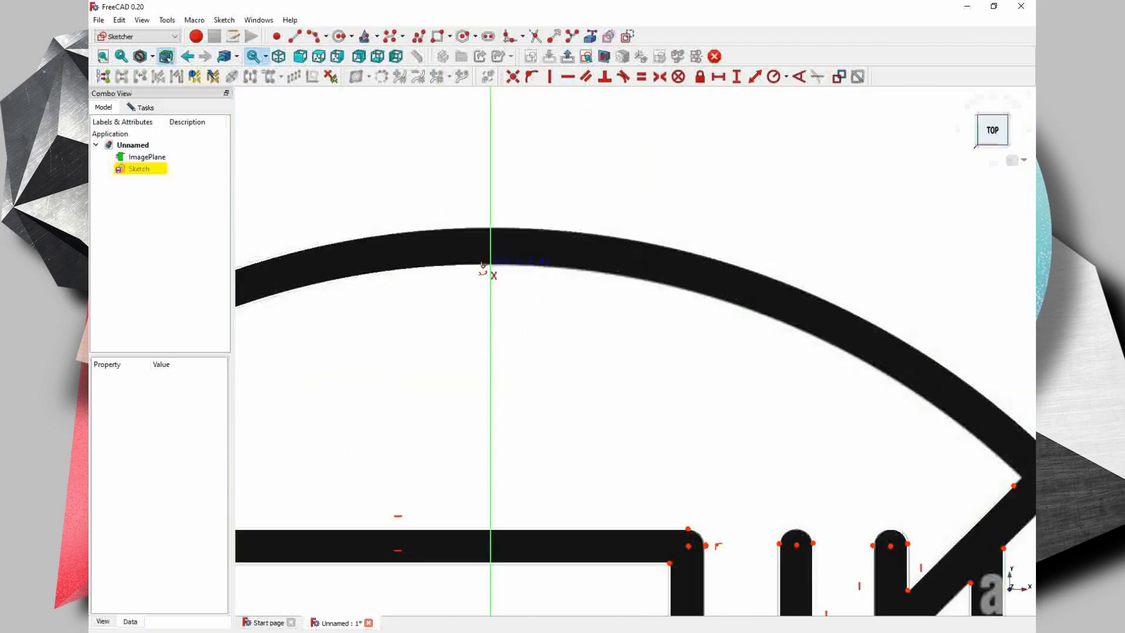
pyautogui.click(483, 267)
pyautogui.moveTo(1010, 481); pyautogui.dragTo(812, 374, button='middle')
pyautogui.click(815, 382)
pyautogui.click(651, 255)
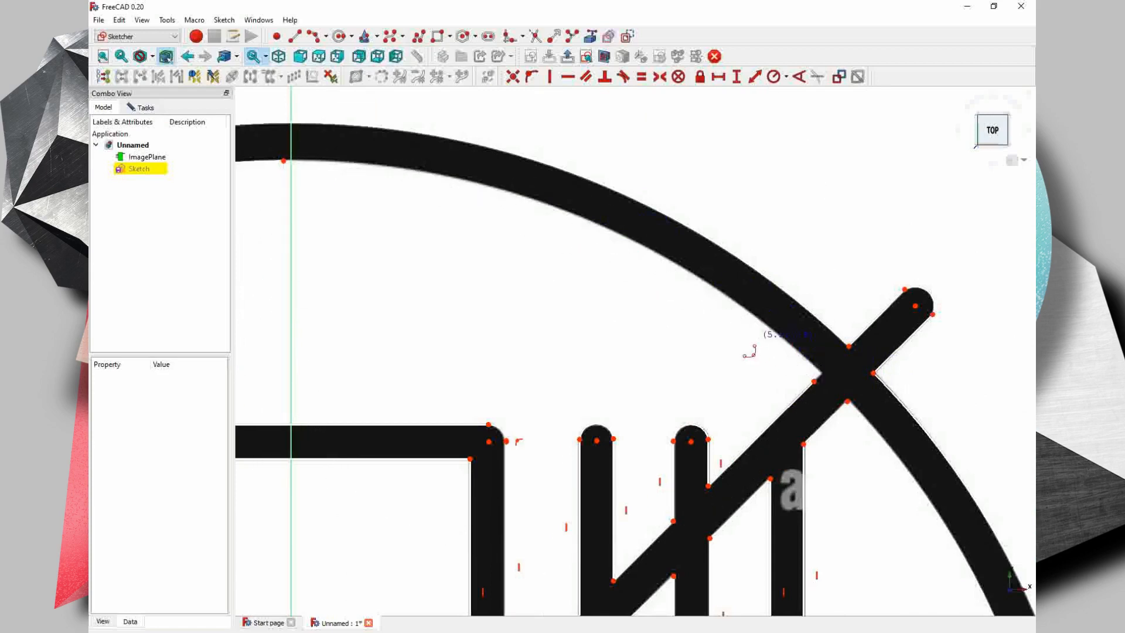
# - Move the end points at the right diagonal crossing and near the vertical axis onto the image's inner circle edge
pyautogui.rightClick(751, 351)
pyautogui.moveTo(818, 379); pyautogui.dragTo(819, 378)
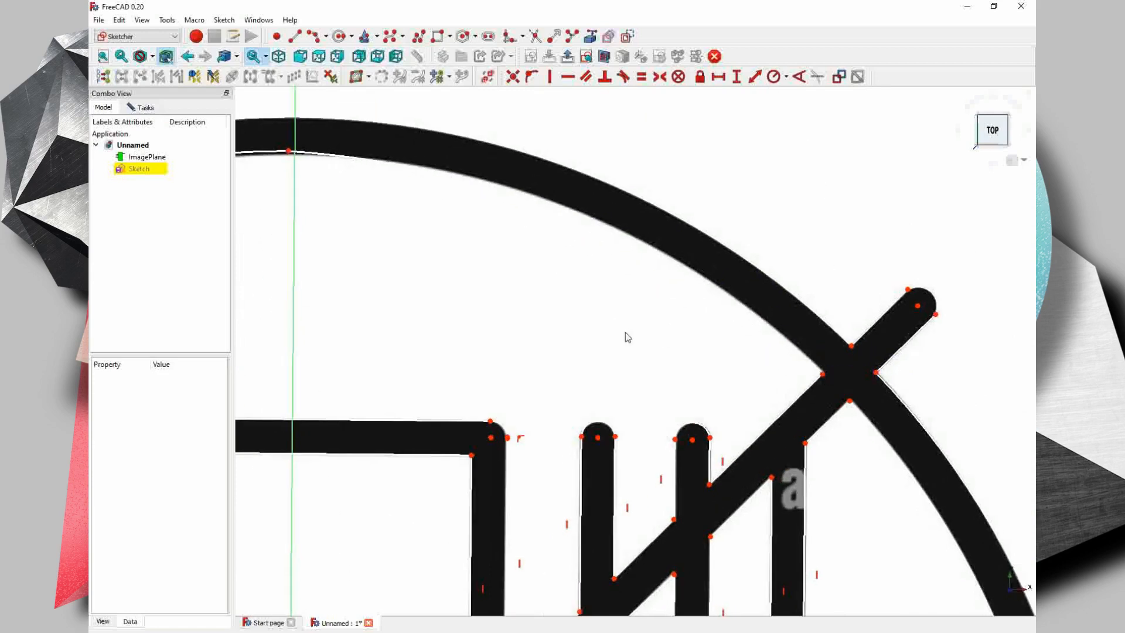
pyautogui.moveTo(287, 156); pyautogui.dragTo(295, 193, button='middle')
pyautogui.moveTo(297, 189); pyautogui.dragTo(297, 193)
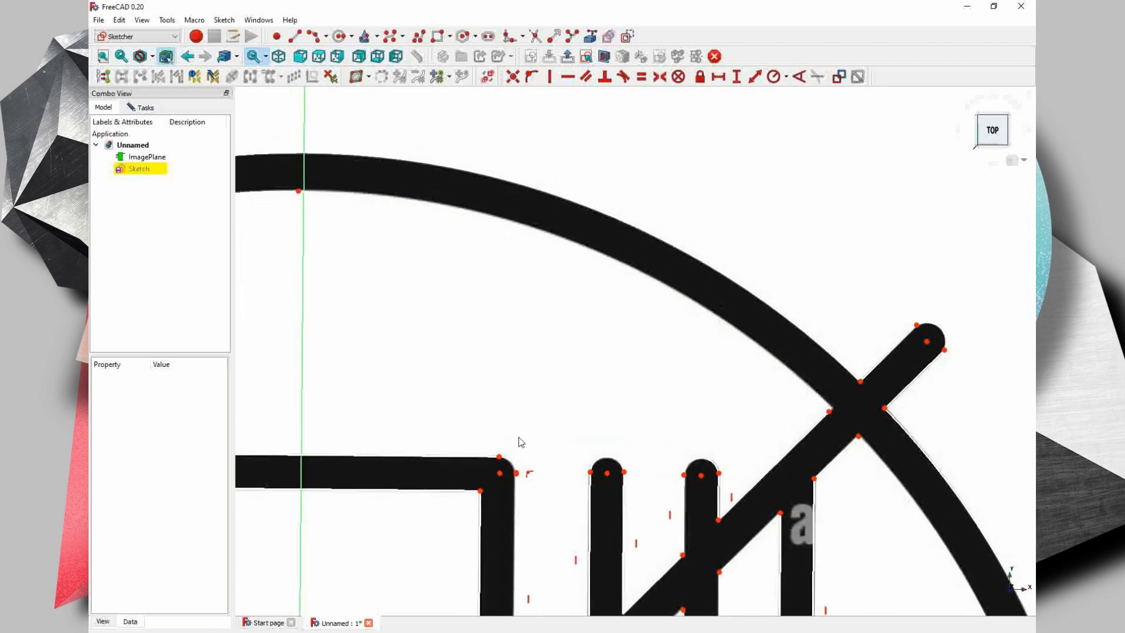
# - Delete the right half of the top inner arc and redraw it from the vertical axis to the right diagonal
pyautogui.scroll(-1, 520, 437)
pyautogui.click(652, 346)
pyautogui.press('Delete')
pyautogui.click(313, 37)
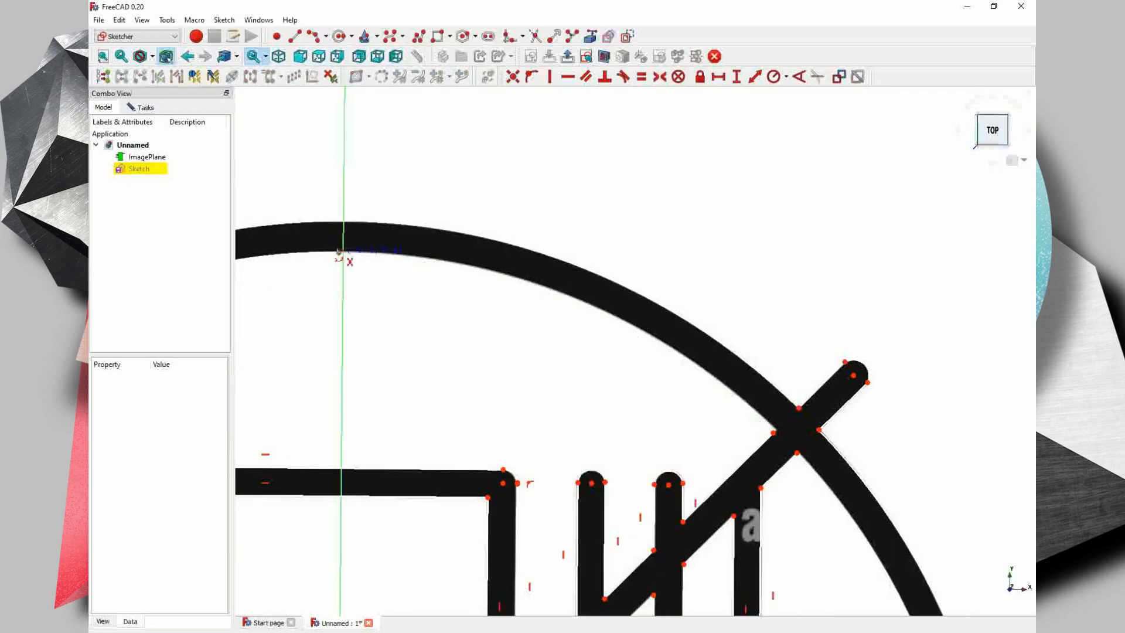
pyautogui.click(339, 253)
pyautogui.click(773, 433)
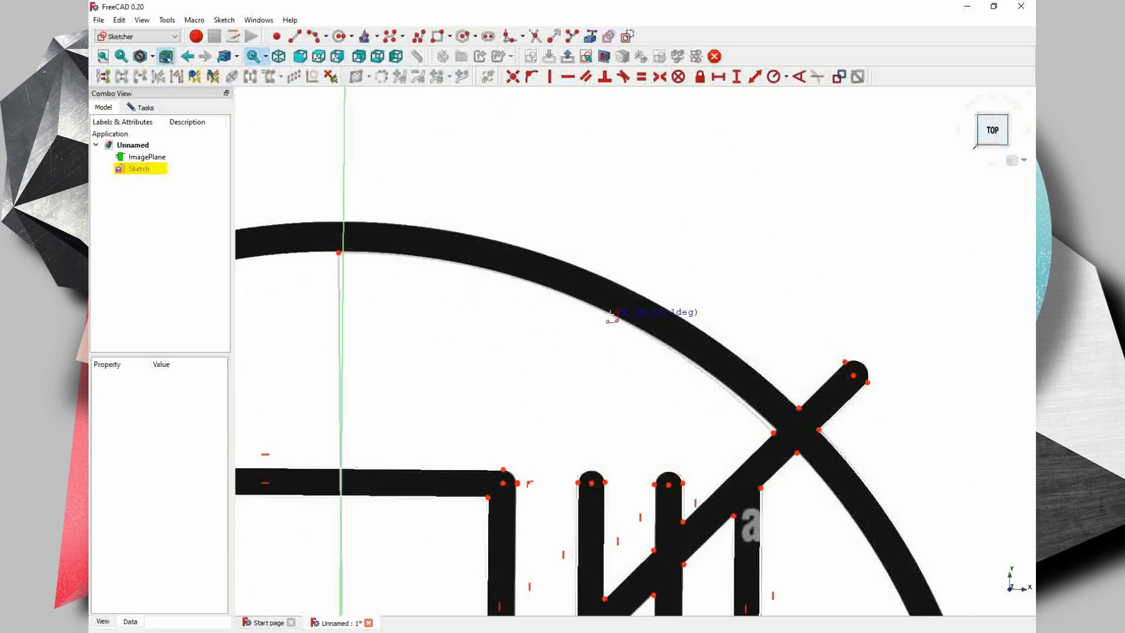
pyautogui.click(610, 314)
# - Toggle the image plane's visibility to check the traced outlines against the image, leaving it hidden
pyautogui.scroll(5, 770, 429)
pyautogui.scroll(-6, 701, 410)
pyautogui.moveTo(355, 276); pyautogui.dragTo(545, 226, button='middle')
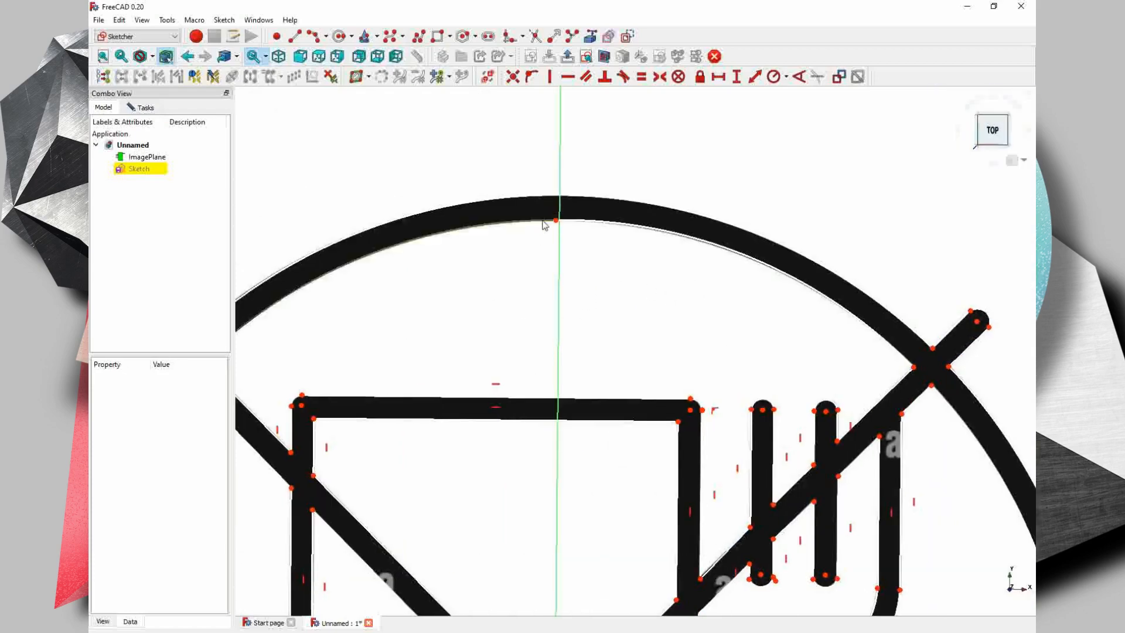
pyautogui.rightClick(556, 217)
pyautogui.click(515, 274)
pyautogui.scroll(7, 552, 224)
pyautogui.scroll(-8, 584, 243)
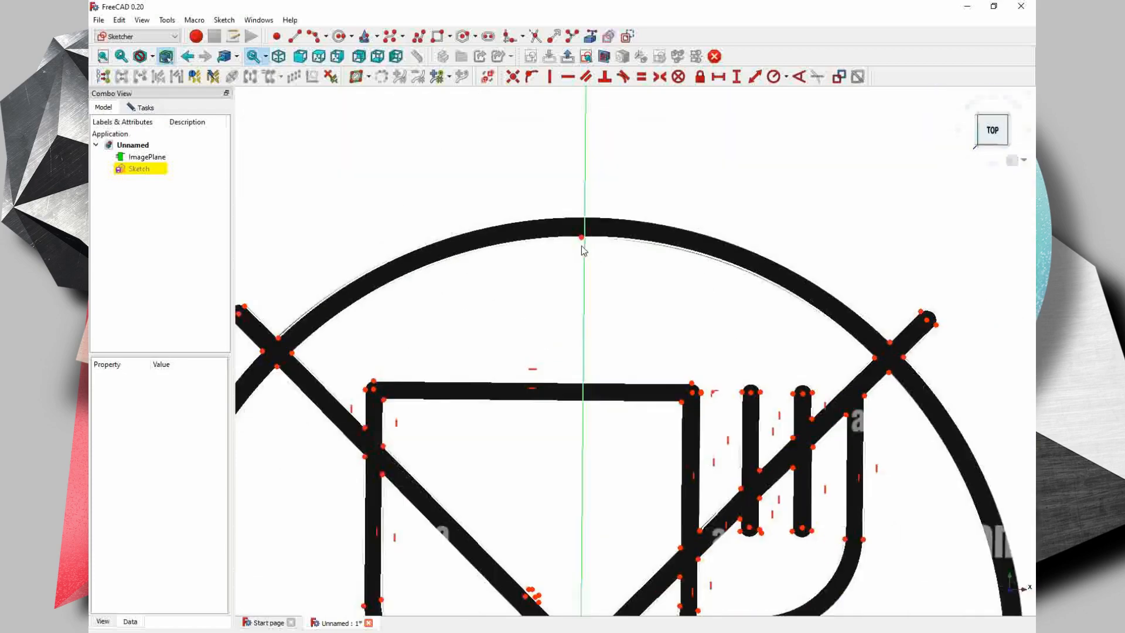
pyautogui.click(157, 162)
pyautogui.press('space')
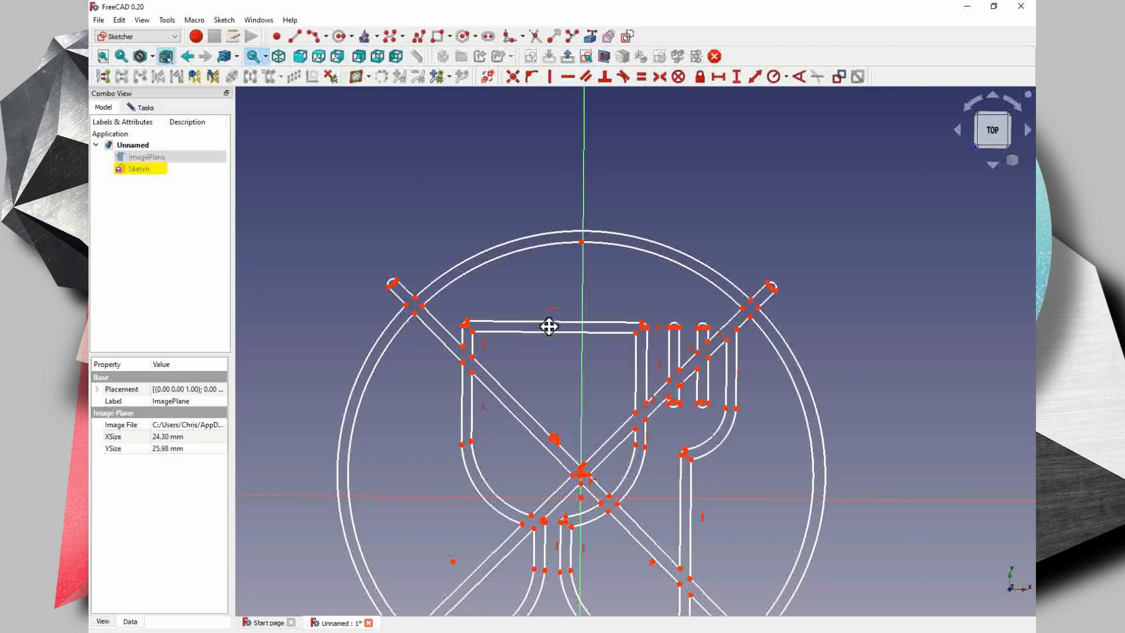
pyautogui.moveTo(550, 324); pyautogui.dragTo(553, 212, button='middle')
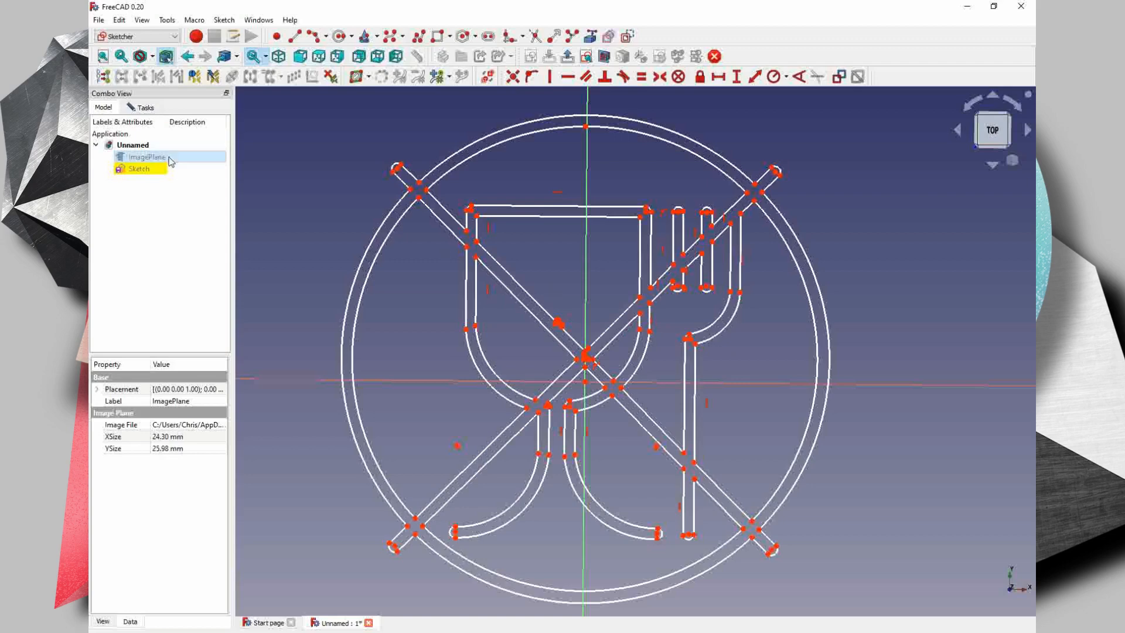
pyautogui.press('space')
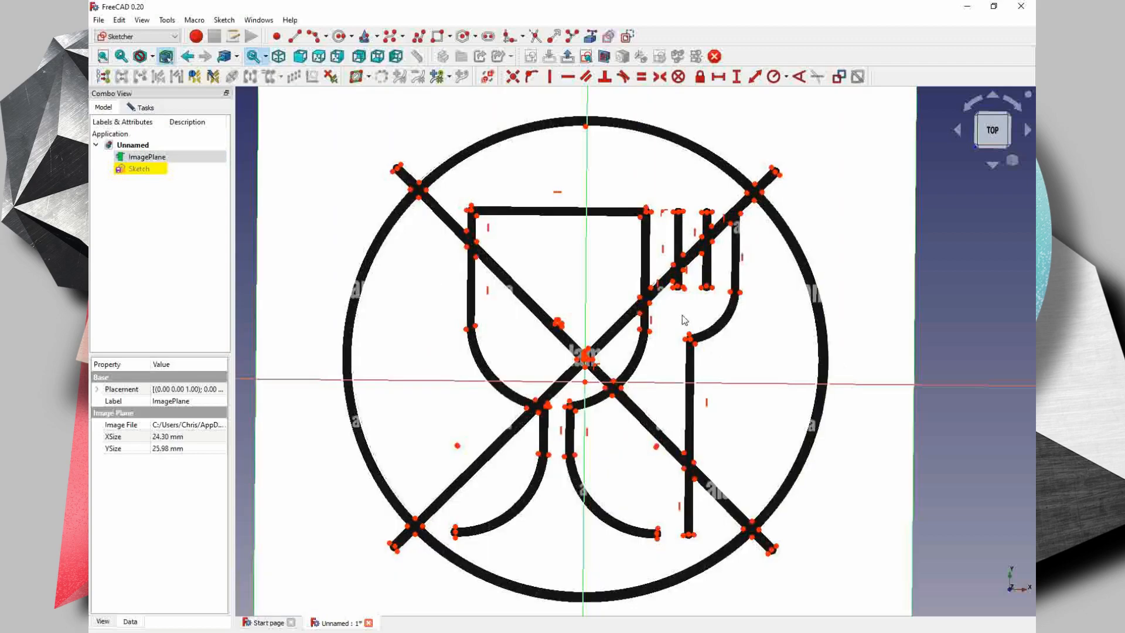
pyautogui.press('space')
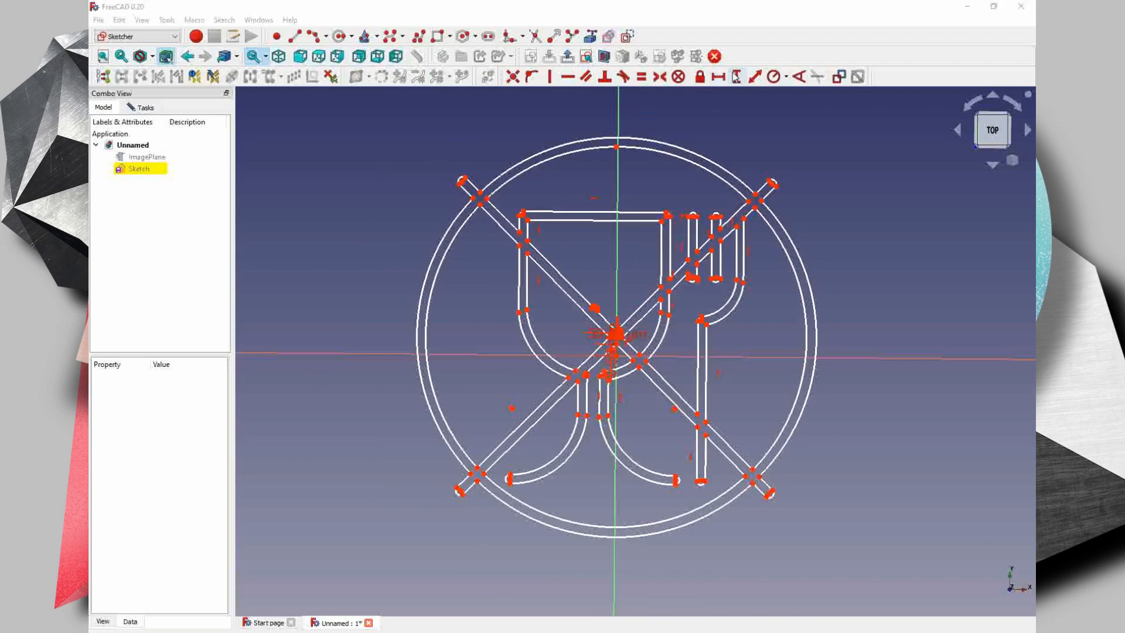
# - Add horizontal distance constraints along both edges of the upper-left diagonal tip, from the rounded end to the circle, keeping the proposed lengths
pyautogui.click(720, 80)
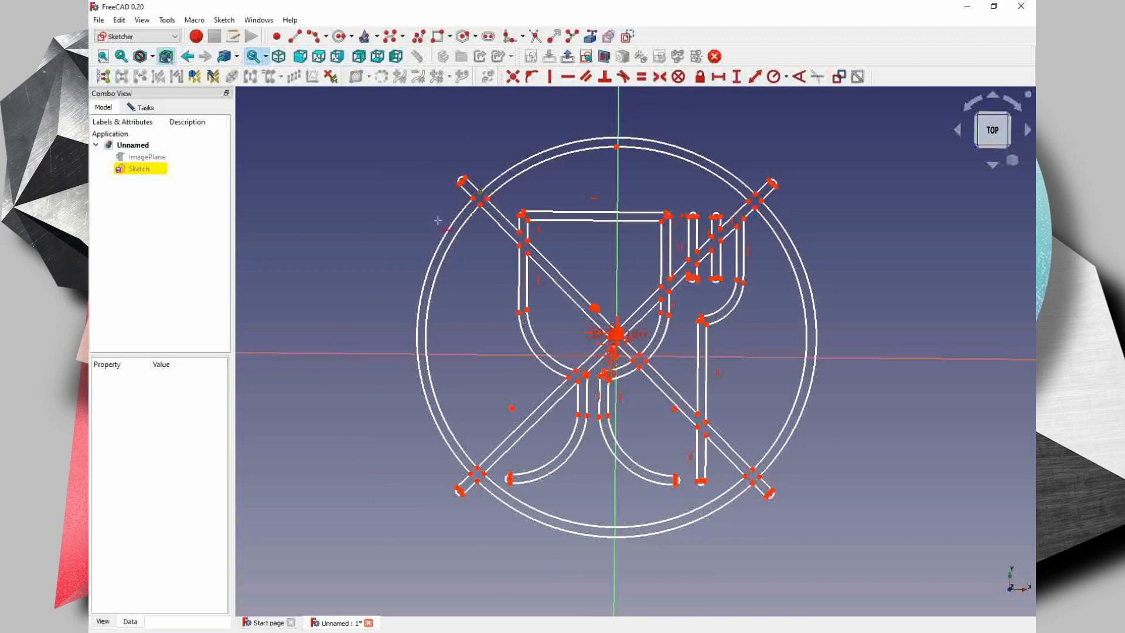
pyautogui.scroll(4, 436, 222)
pyautogui.scroll(3, 457, 175)
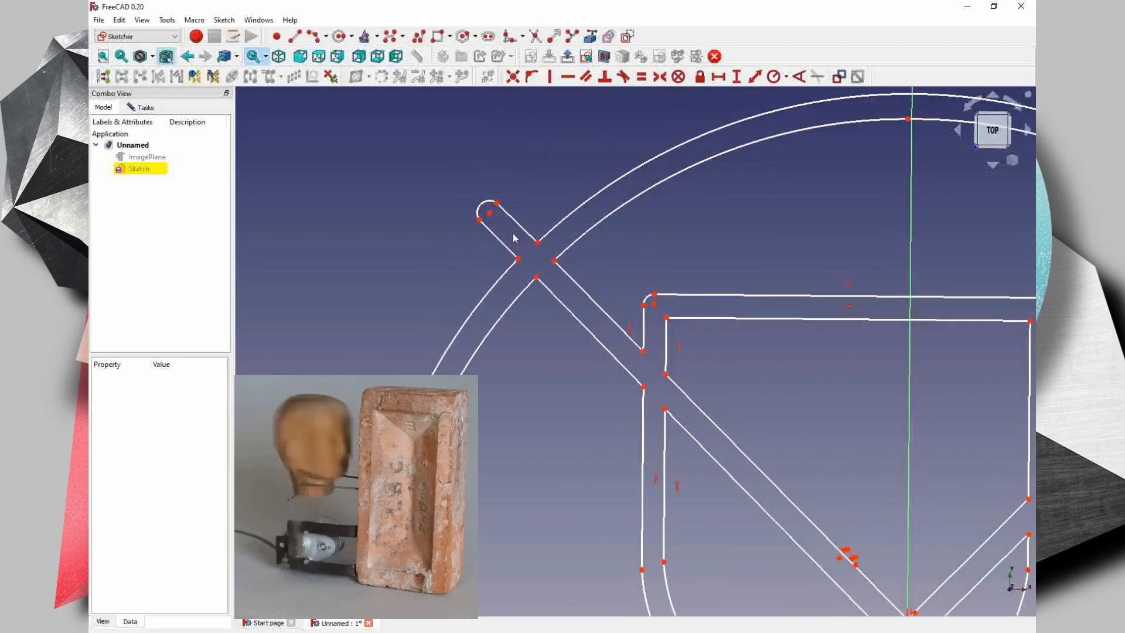
pyautogui.click(494, 205)
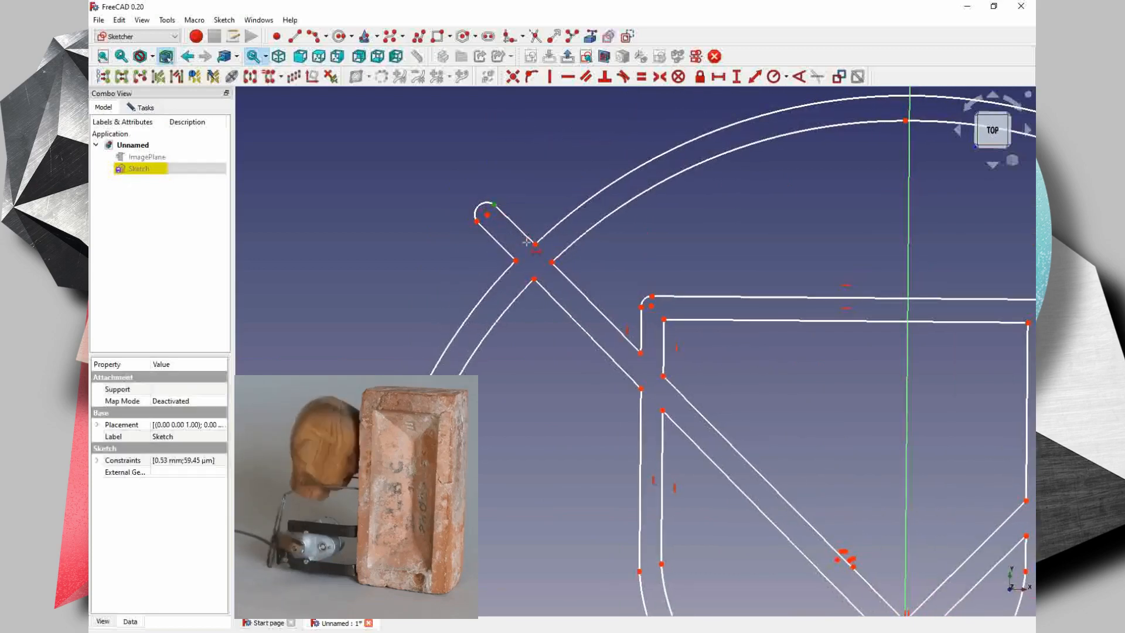
pyautogui.click(534, 243)
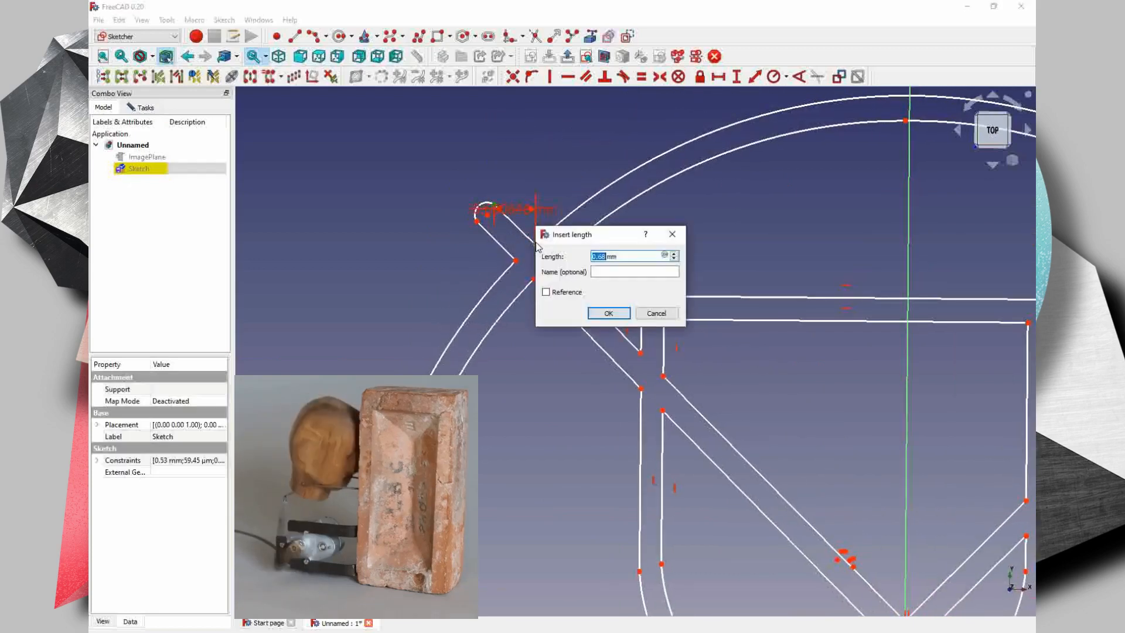
pyautogui.press('Return')
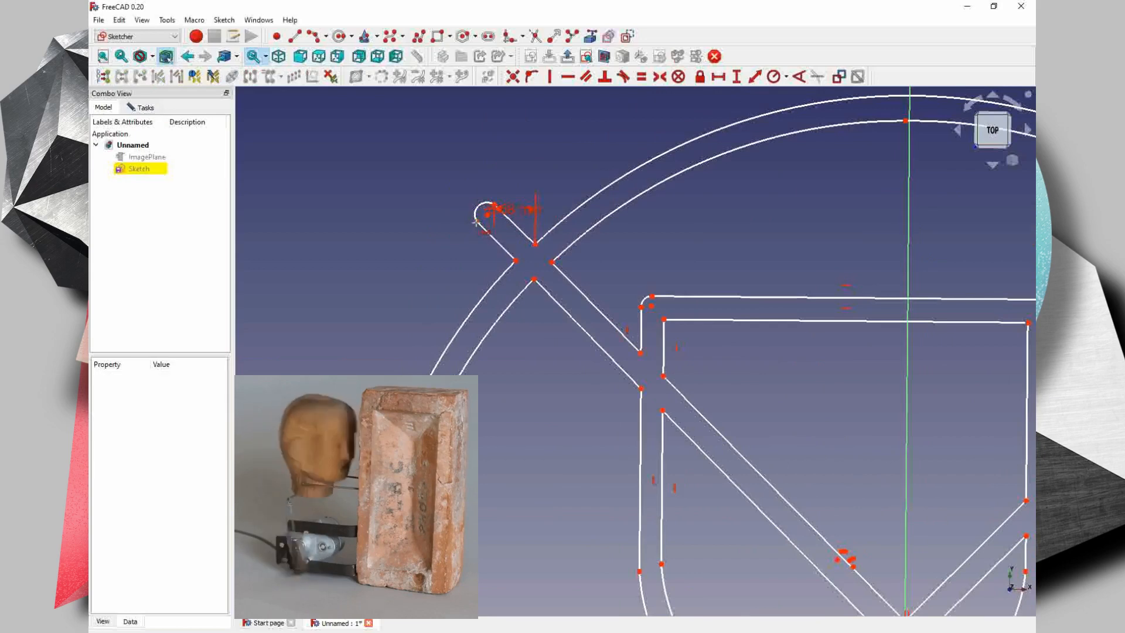
pyautogui.click(476, 221)
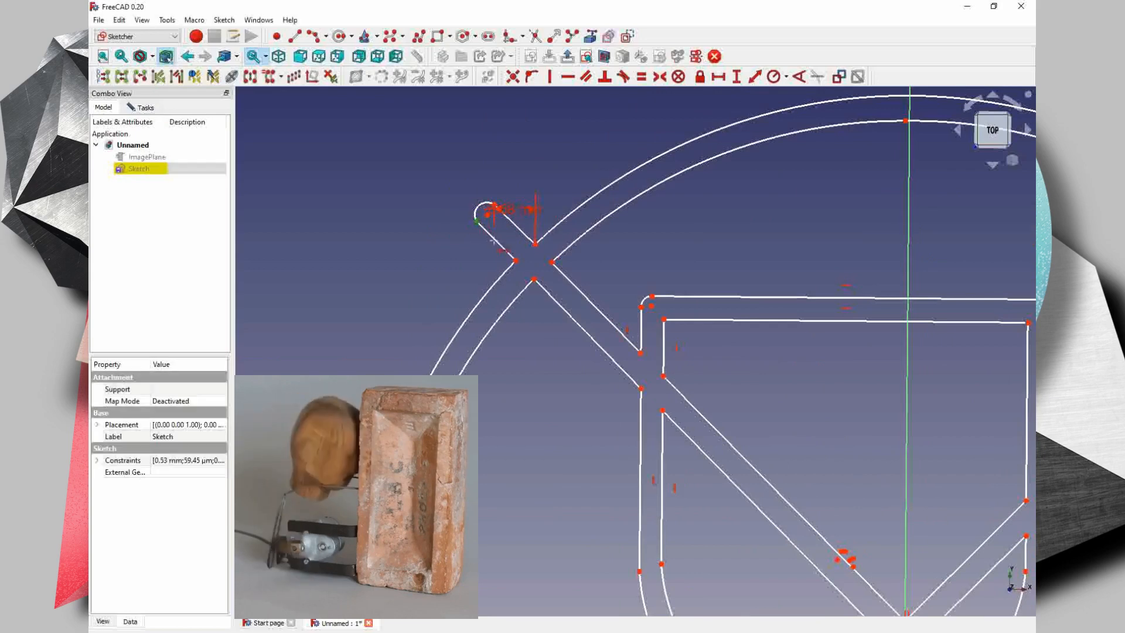
pyautogui.click(514, 259)
pyautogui.press('Return')
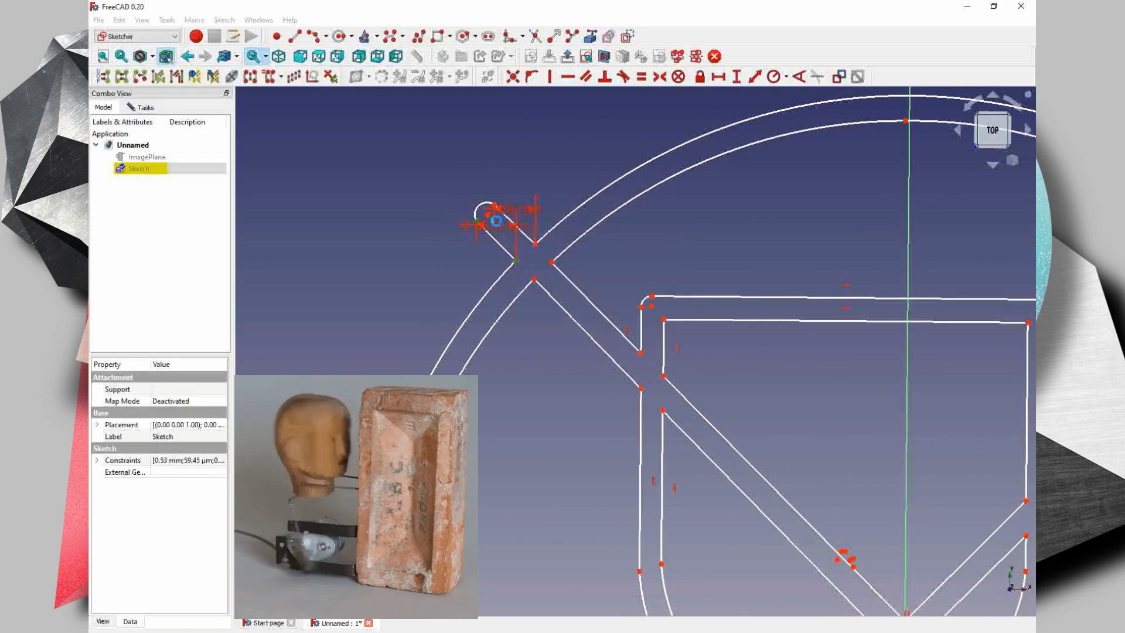
# - Add a horizontal distance constraint from the origin to the point where the inner circle meets the upper-left diagonal's lower edge, keeping the proposed length
pyautogui.click(488, 215)
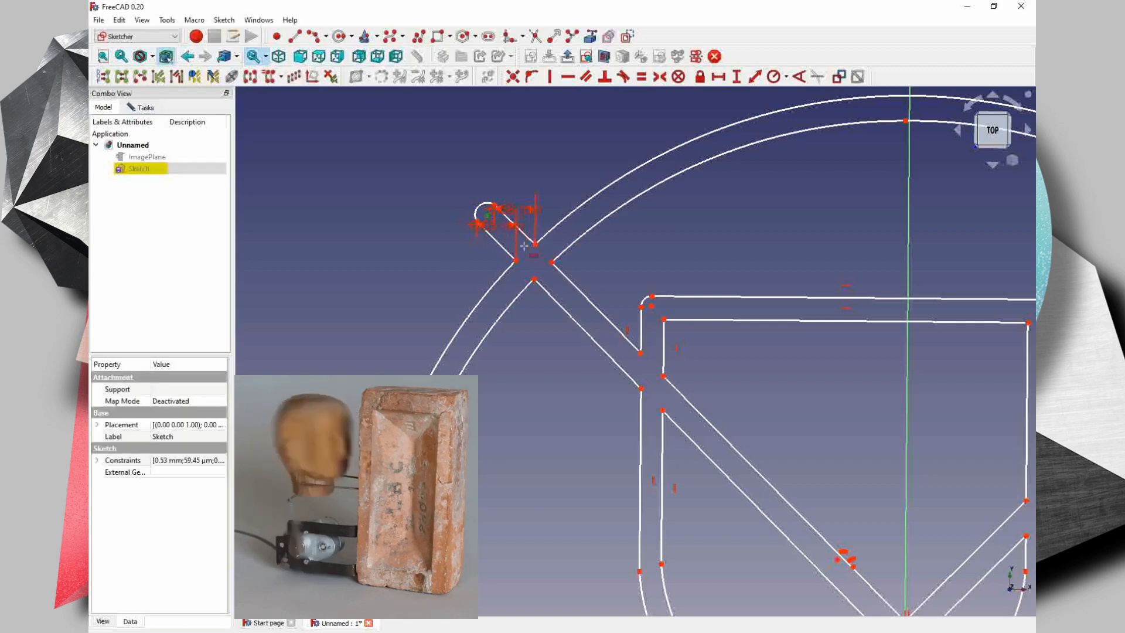
pyautogui.click(908, 405)
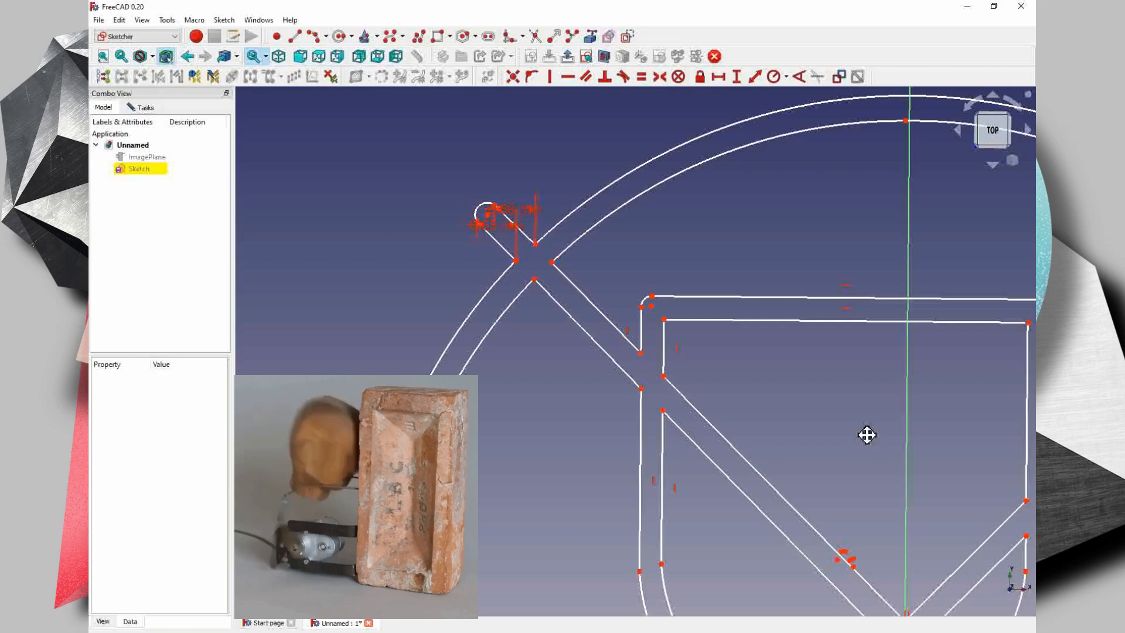
pyautogui.moveTo(866, 434); pyautogui.dragTo(816, 356, button='middle')
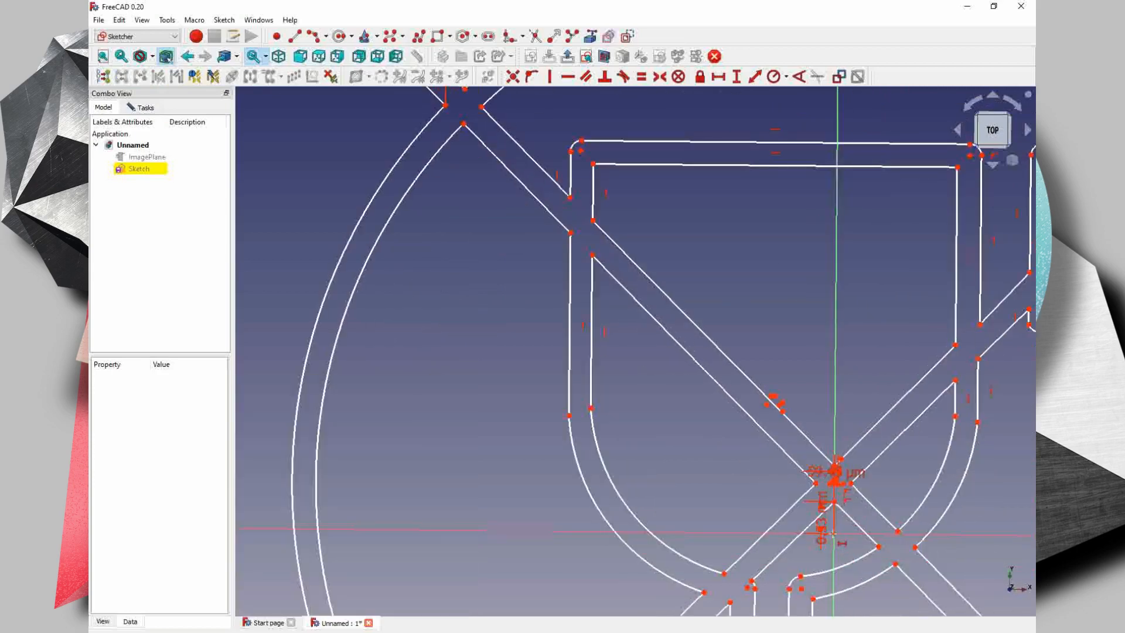
pyautogui.click(833, 536)
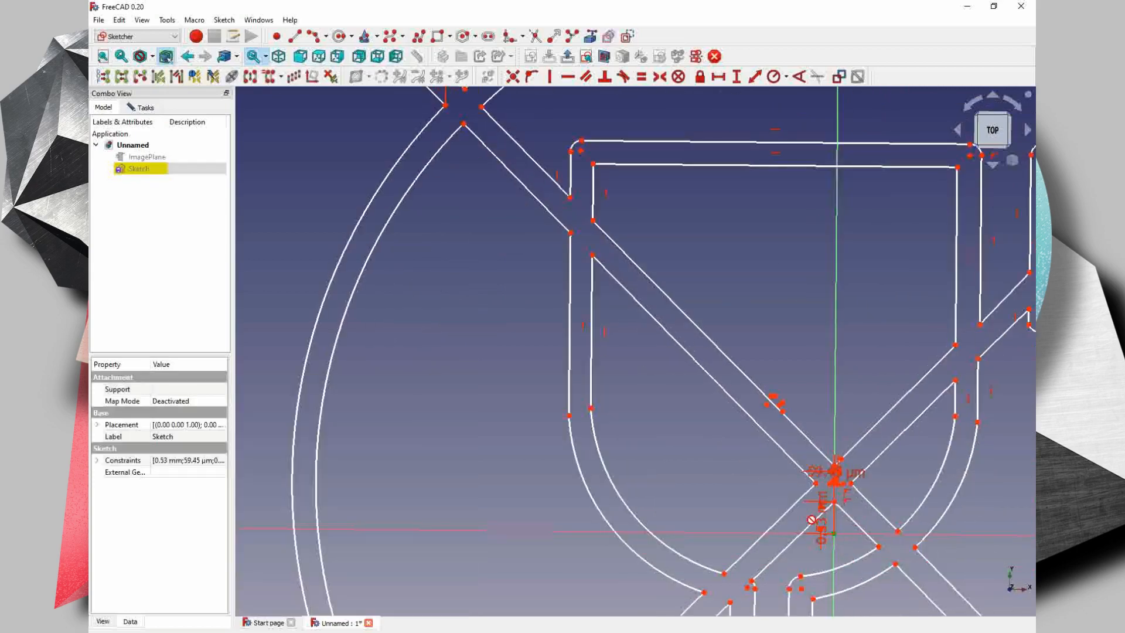
pyautogui.moveTo(516, 259); pyautogui.dragTo(555, 379, button='middle')
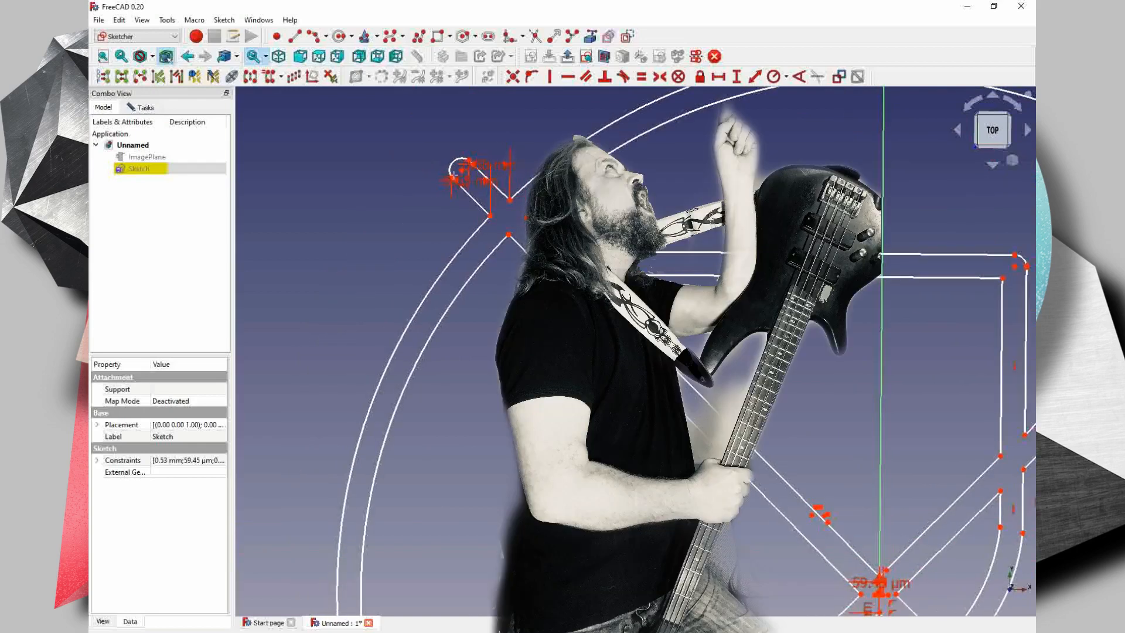
pyautogui.click(509, 238)
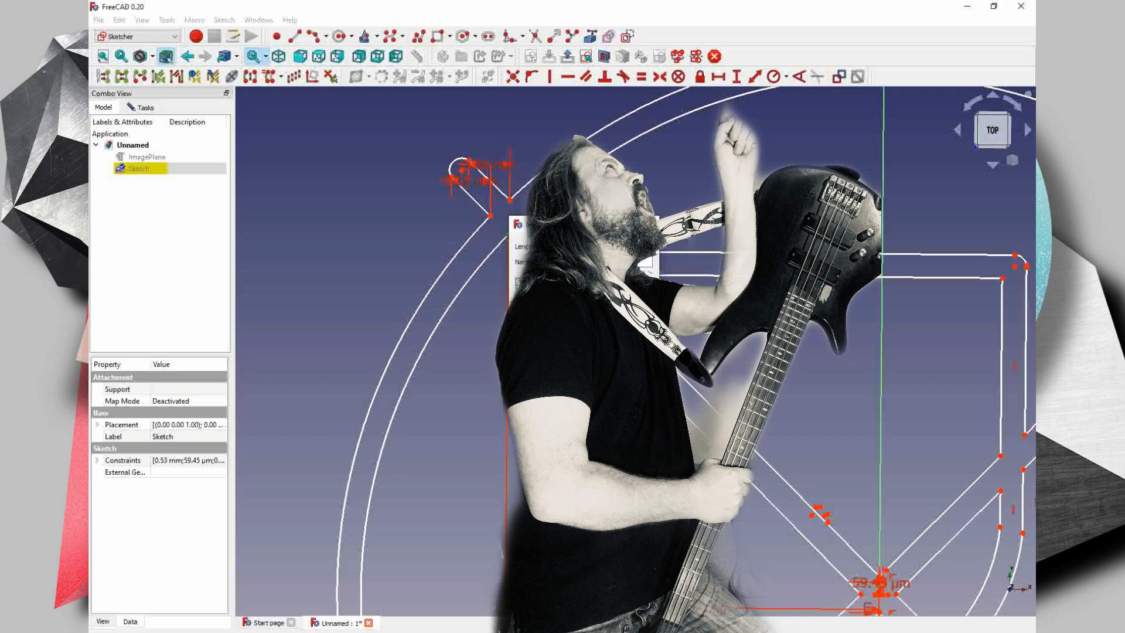
pyautogui.click(591, 298)
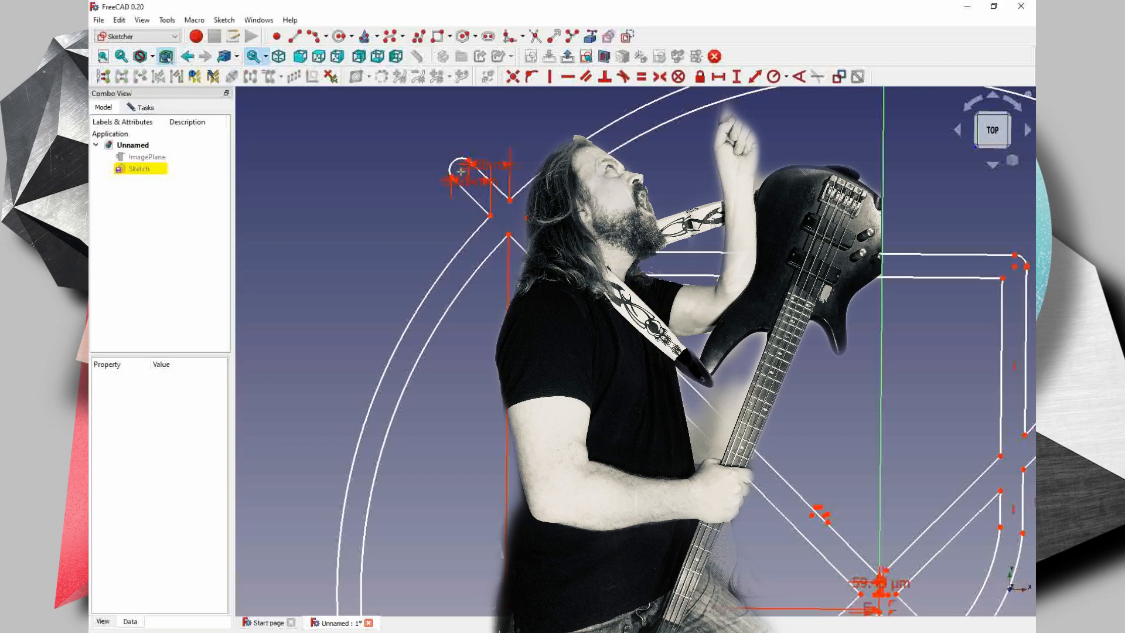
# - Constrain the horizontal distances from the tip's arc centre to the crossing's lower point and between the crossing's left and right points, keeping proposed lengths
pyautogui.click(461, 174)
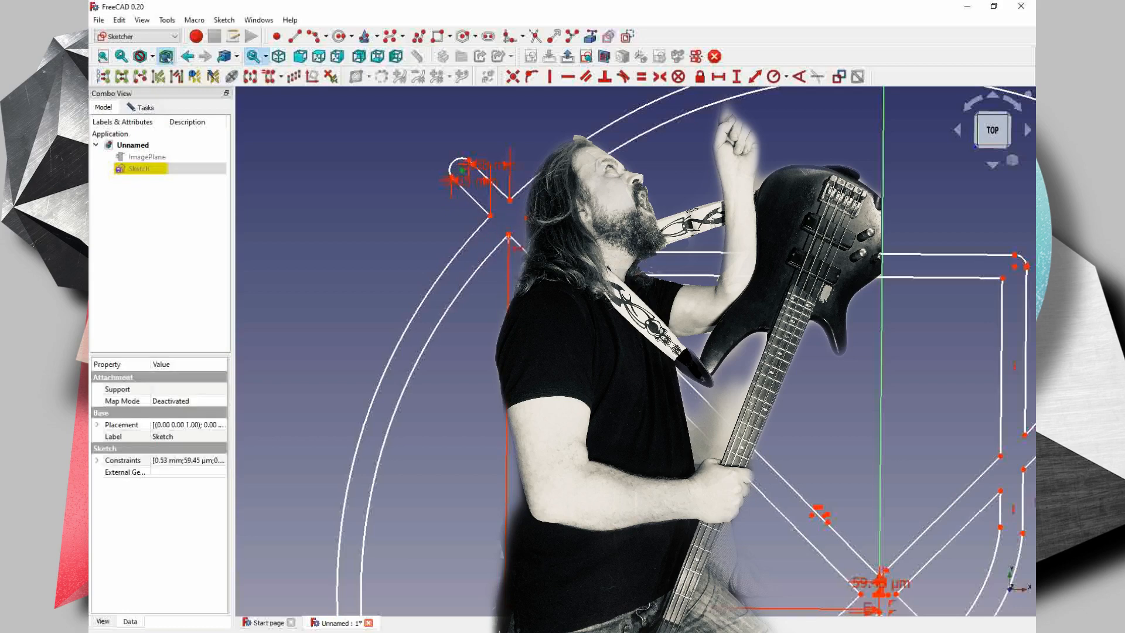
pyautogui.click(508, 234)
pyautogui.press('Return')
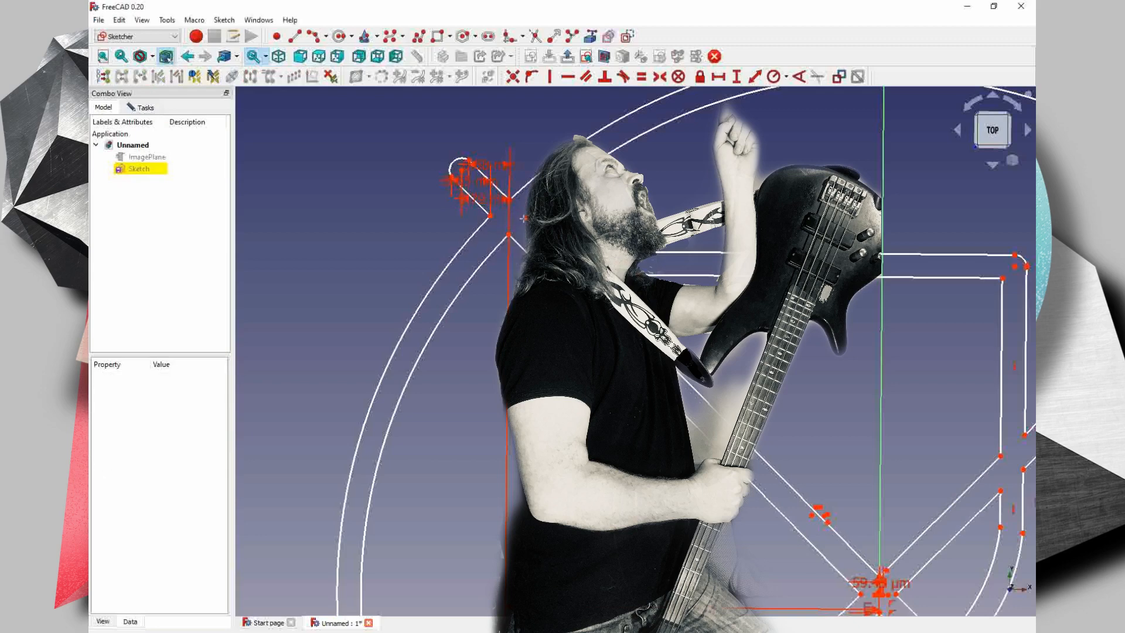
pyautogui.click(525, 217)
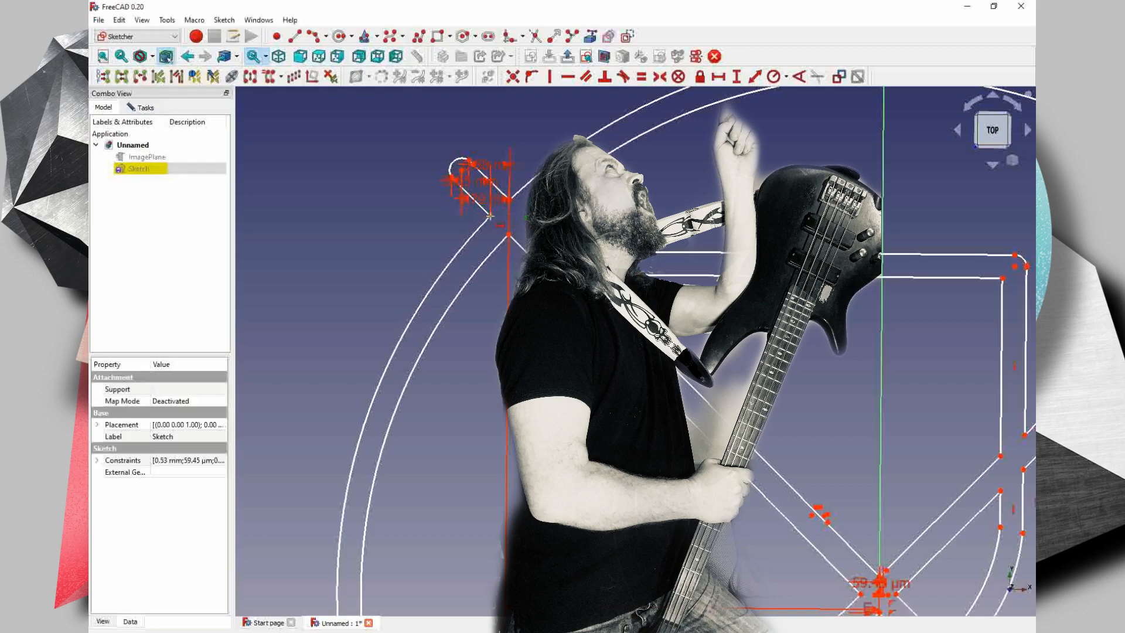
pyautogui.click(490, 216)
pyautogui.press('Return')
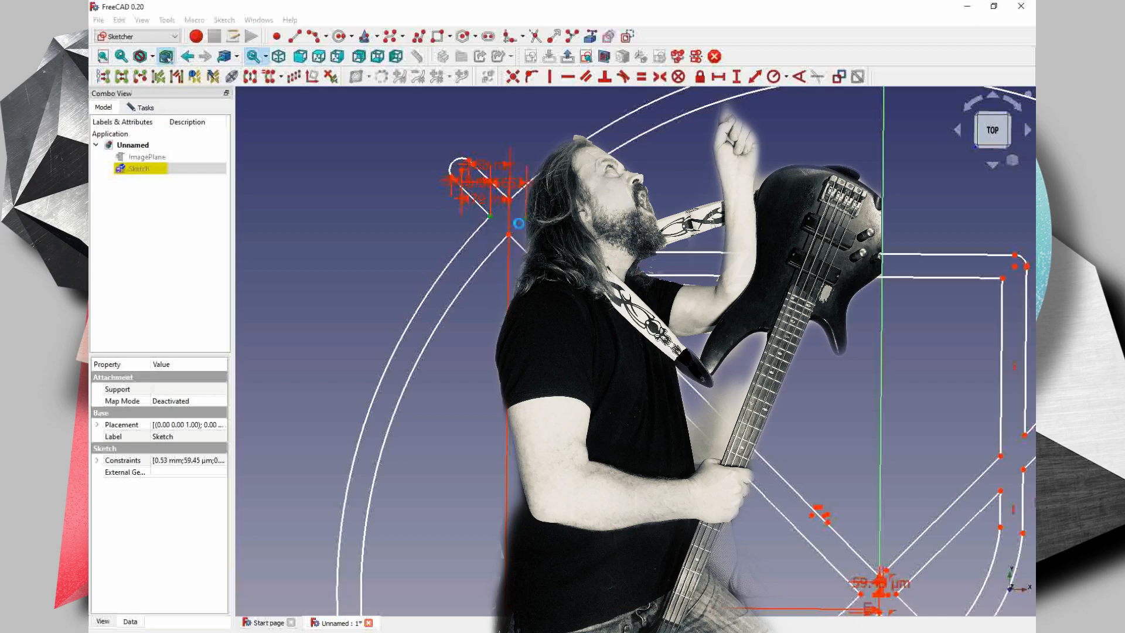
# - Add a horizontal distance constraint between the lower and upper points of the upper-left diagonal crossing
pyautogui.click(510, 234)
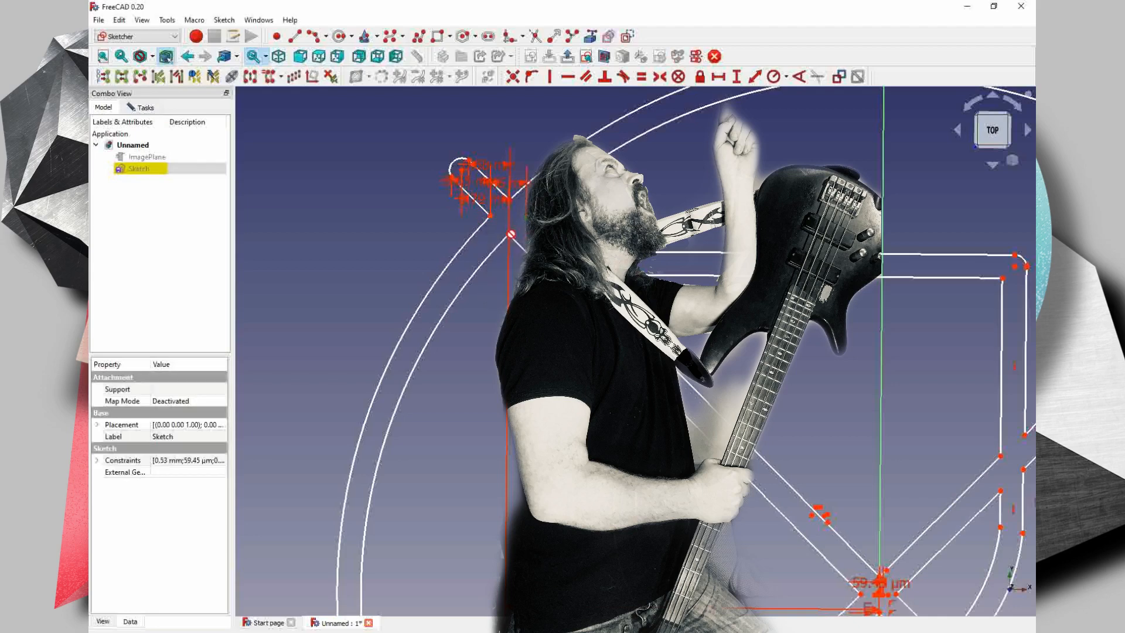
pyautogui.press('Return')
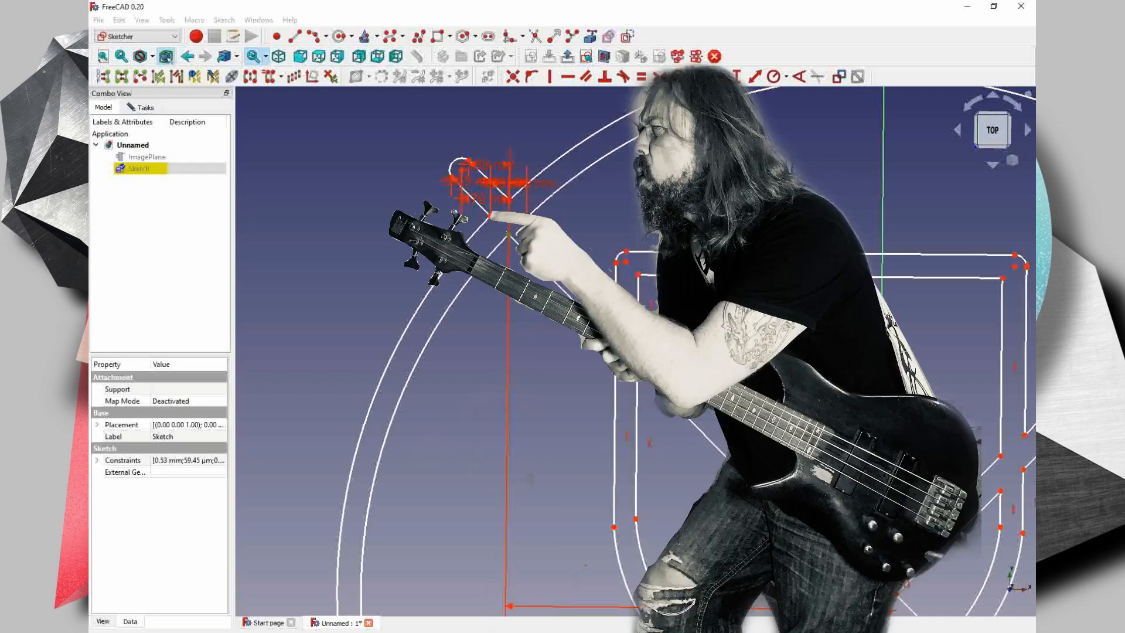
pyautogui.click(509, 200)
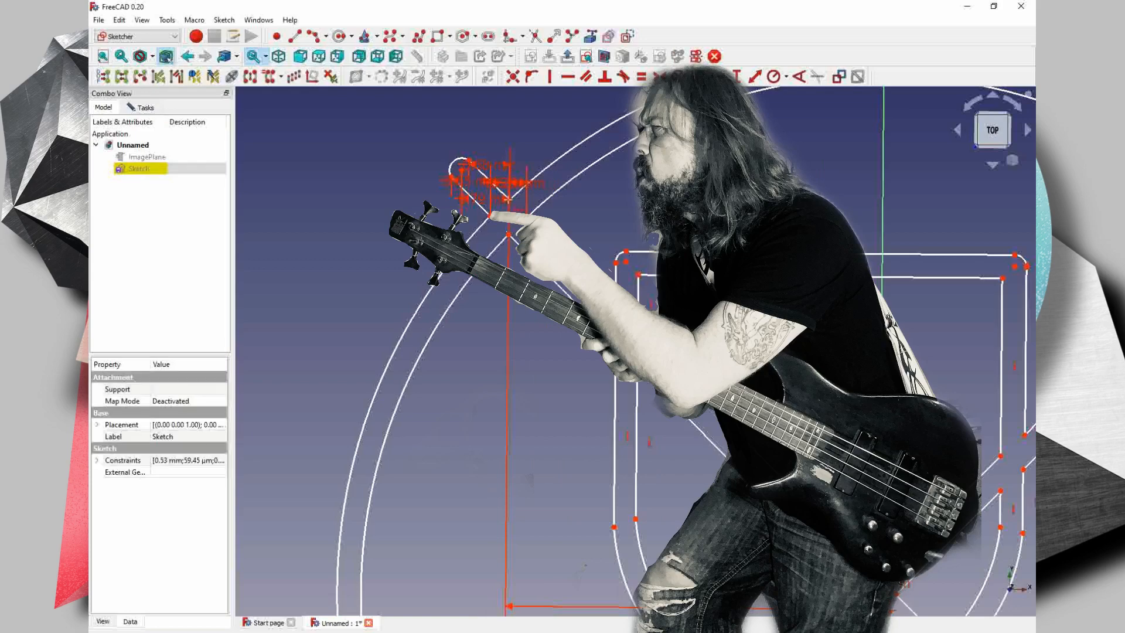
pyautogui.click(509, 200)
pyautogui.press('Return')
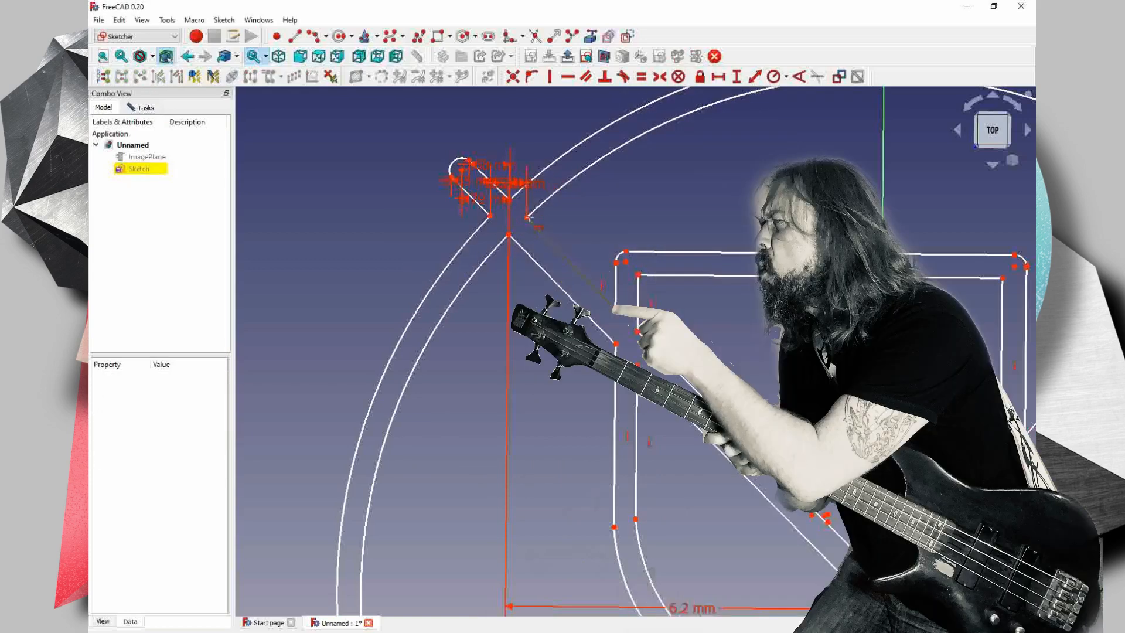
# - Try to constrain the horizontal distance from the right point of the upper-left circle crossing to the origin
pyautogui.click(527, 217)
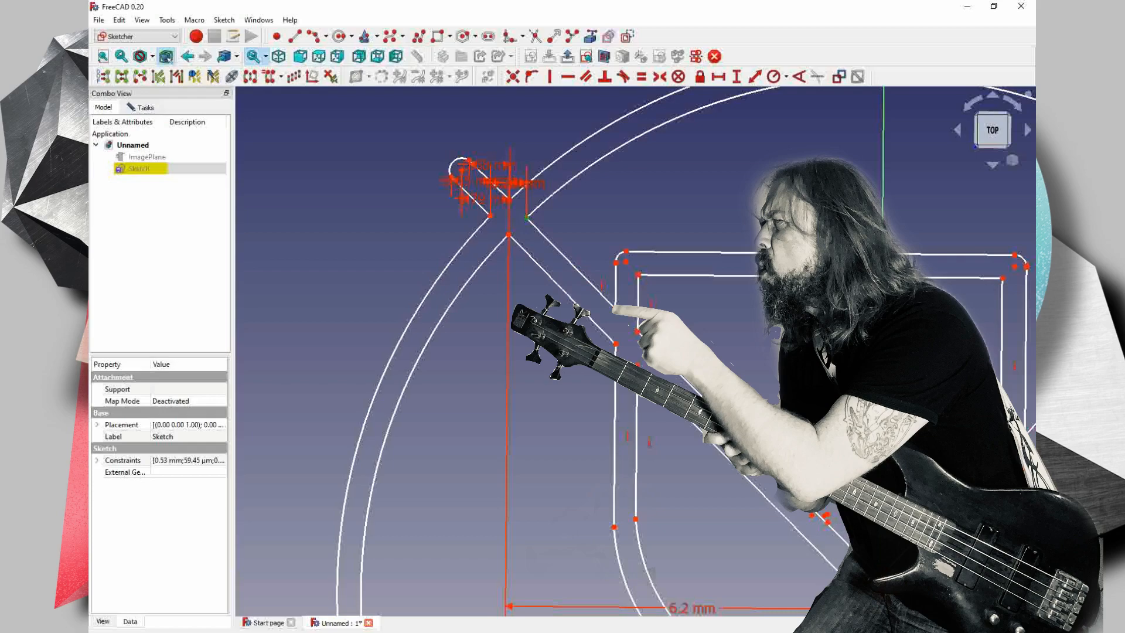
pyautogui.moveTo(820, 469); pyautogui.dragTo(697, 322, button='middle')
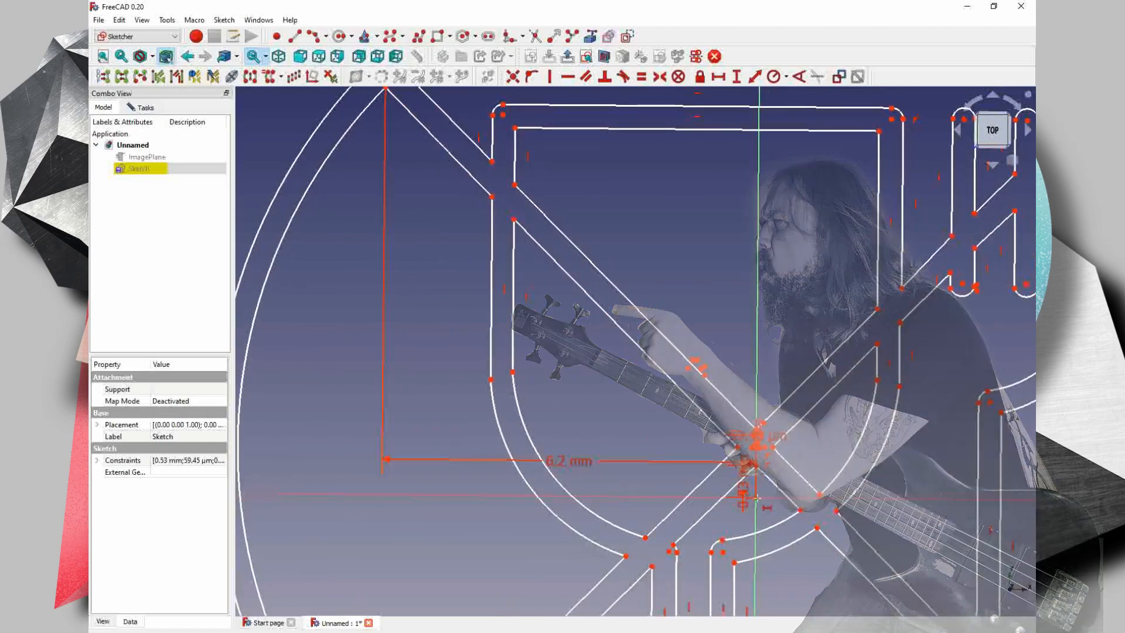
pyautogui.click(756, 499)
pyautogui.press('l')
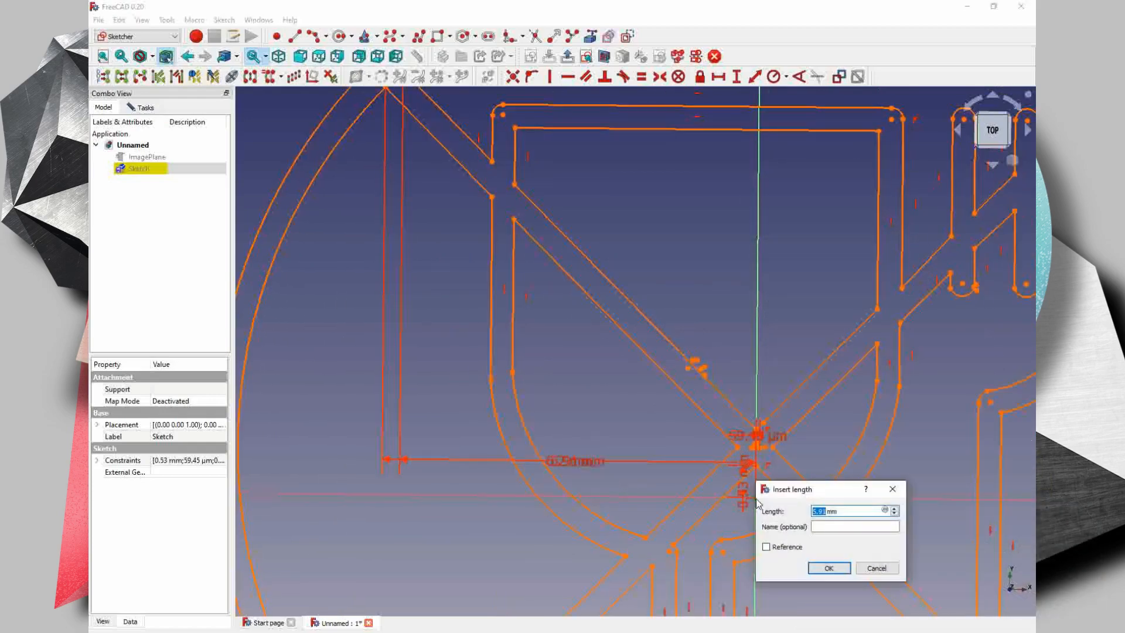
pyautogui.write('6.2')
pyautogui.press('Return')
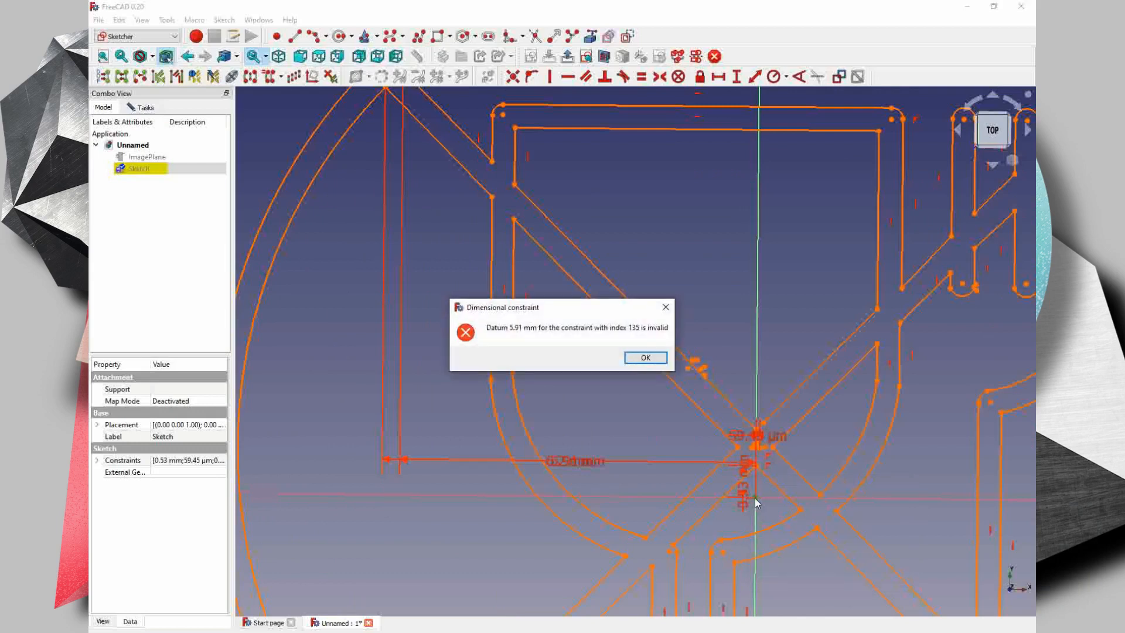
pyautogui.press('Return')
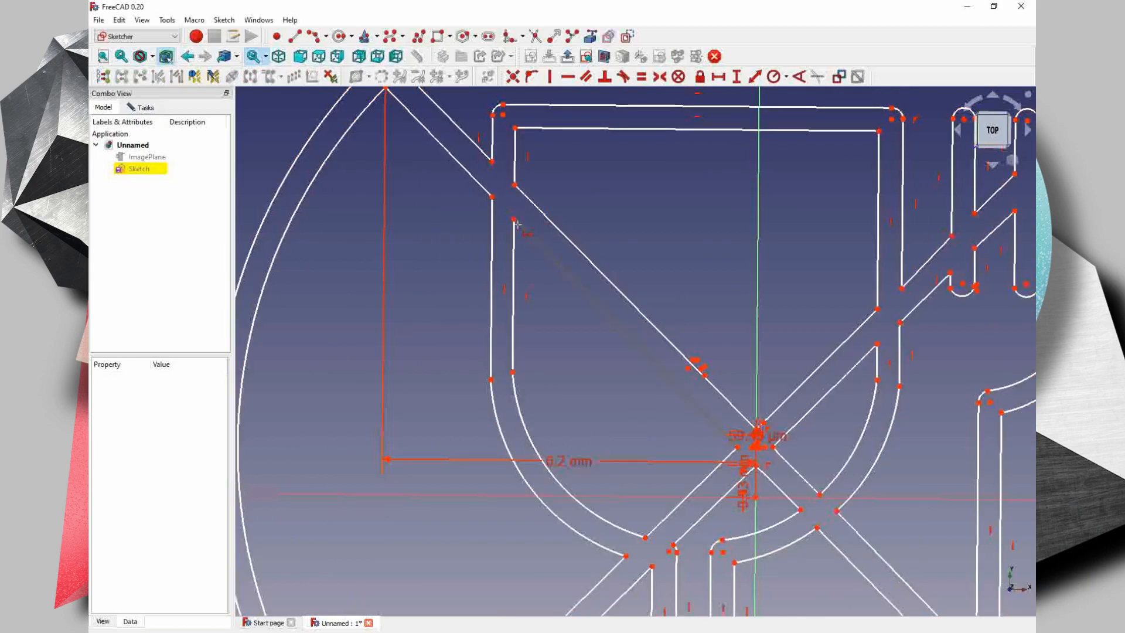
# - Constrain the horizontal distances from the origin to the glass's left wall points on the diagonal's lower edge, keeping the proposed lengths
pyautogui.click(491, 196)
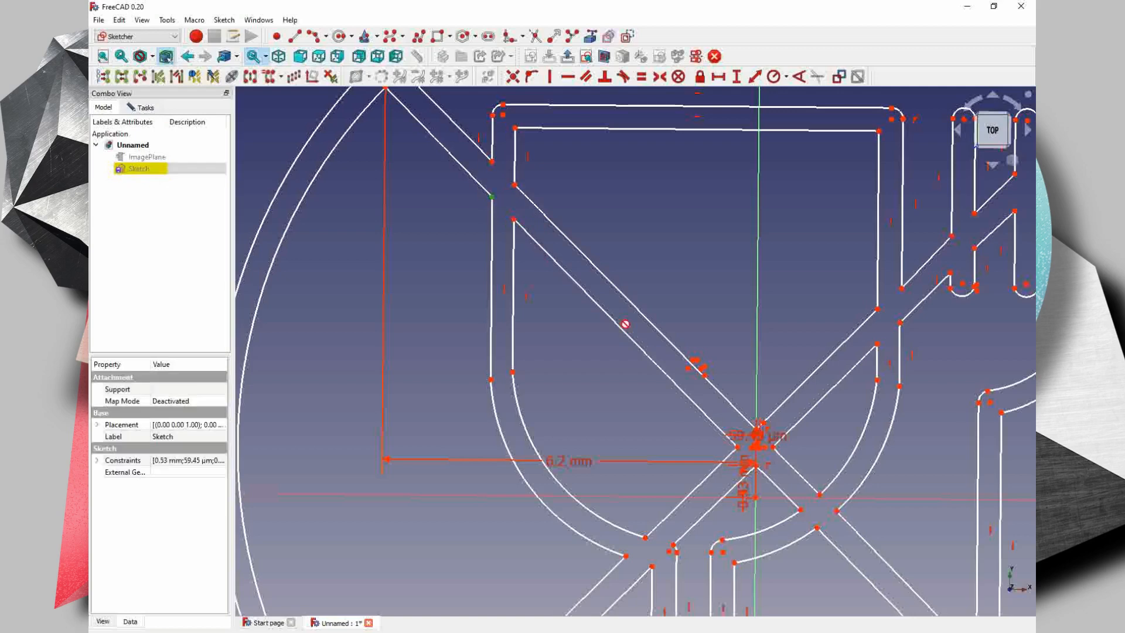
pyautogui.click(756, 498)
pyautogui.press('Return')
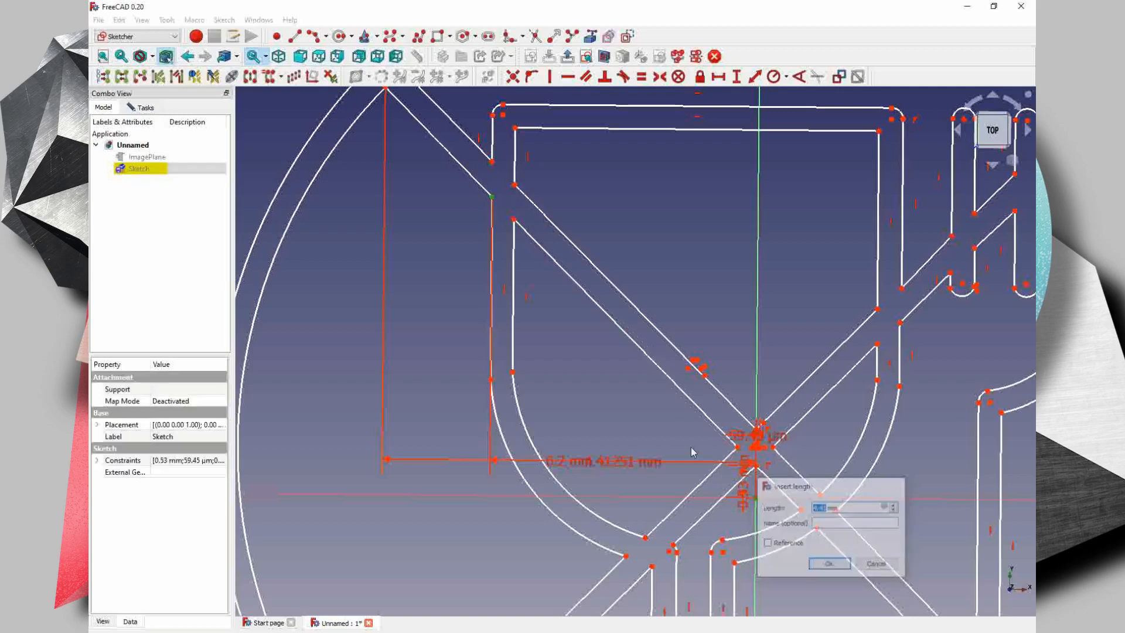
pyautogui.click(515, 220)
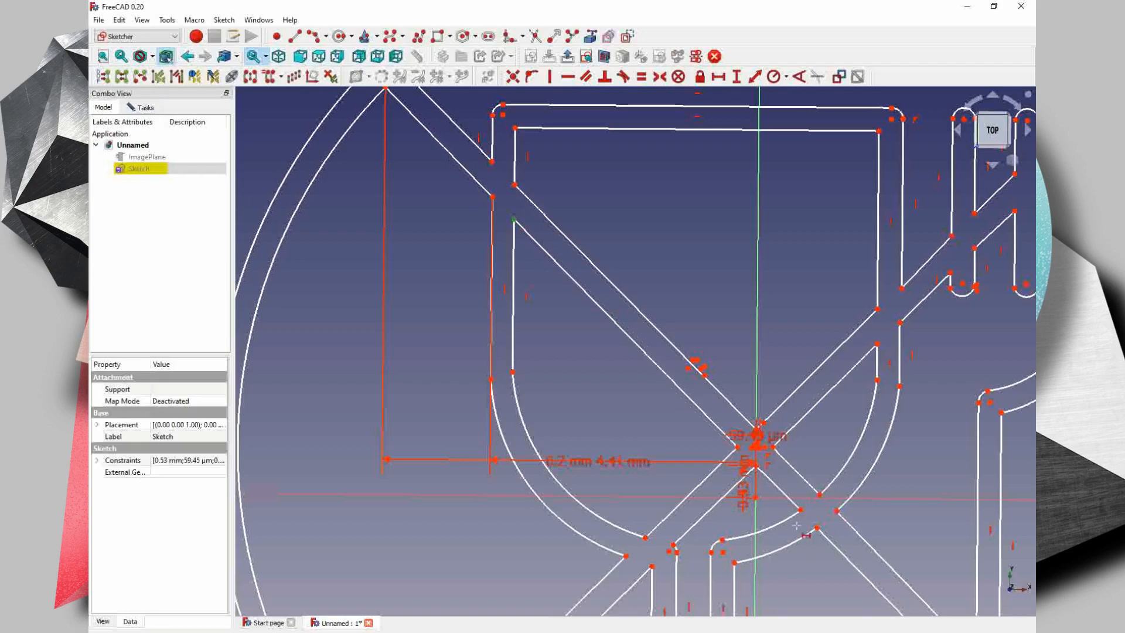
pyautogui.click(756, 497)
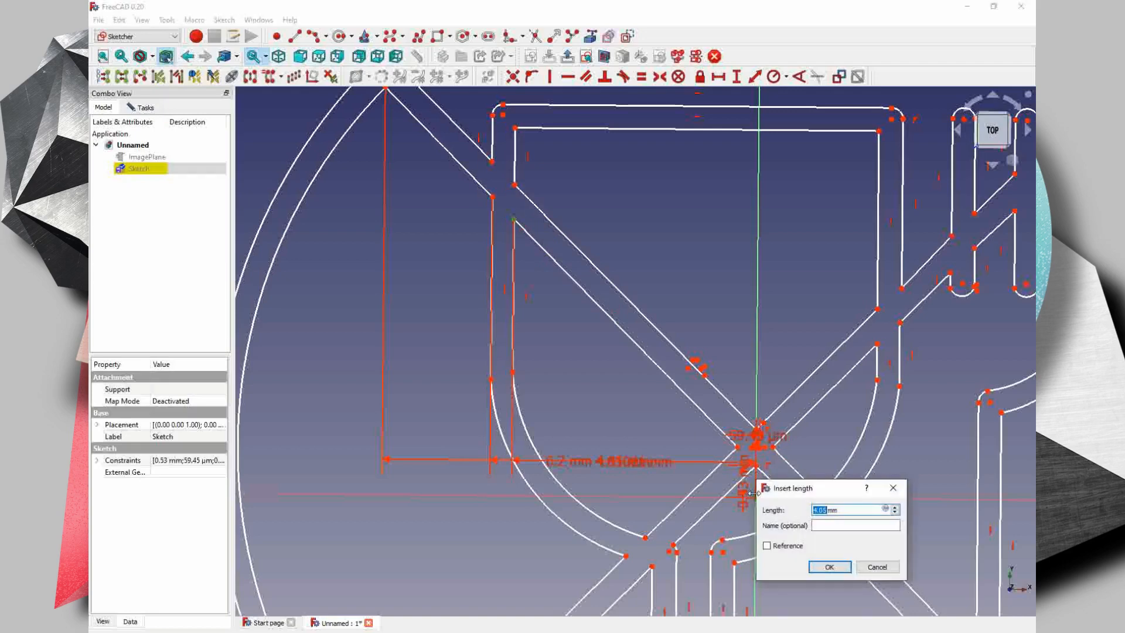
pyautogui.press('Return')
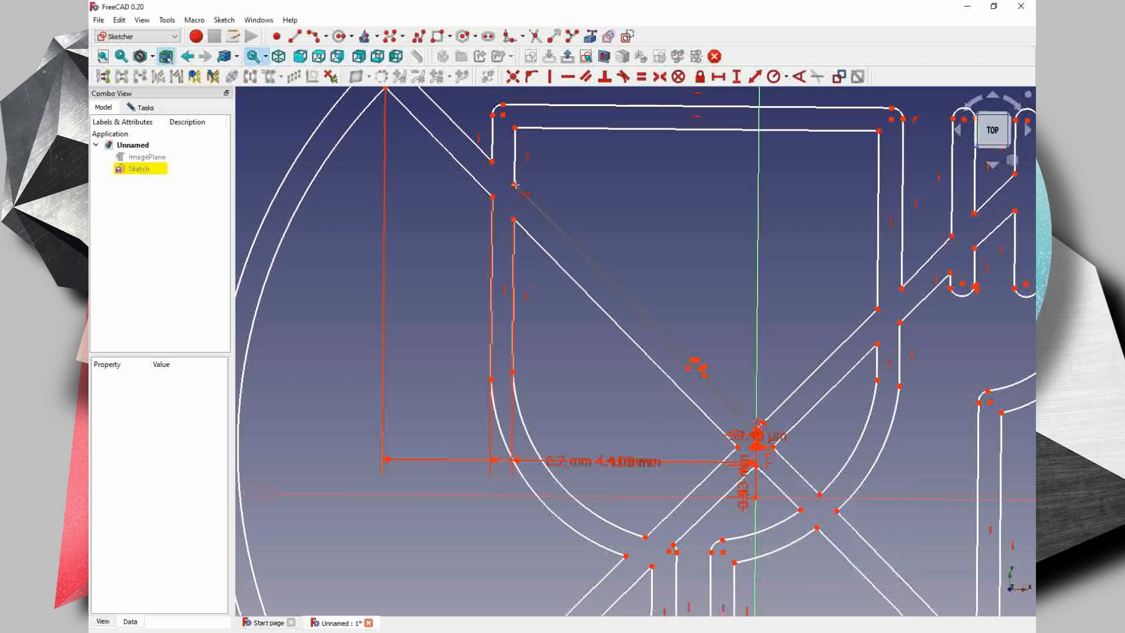
# - Constrain the horizontal distances from the origin to the glass's left wall points on the diagonal's upper edge, keeping the proposed lengths
pyautogui.click(515, 185)
pyautogui.click(515, 185)
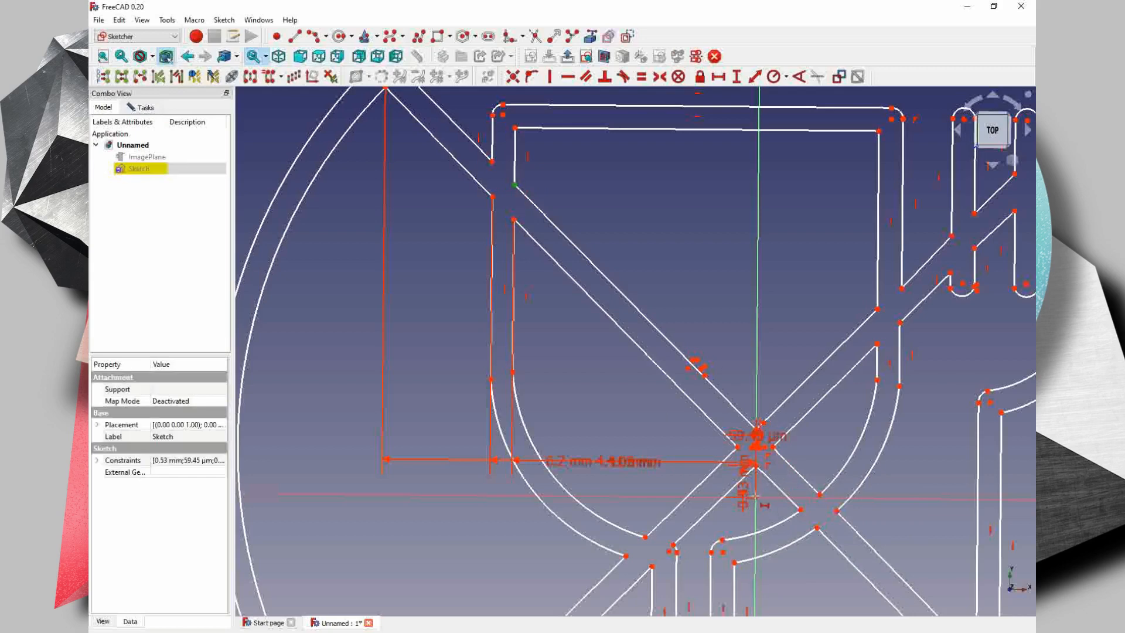
pyautogui.click(755, 497)
pyautogui.press('Return')
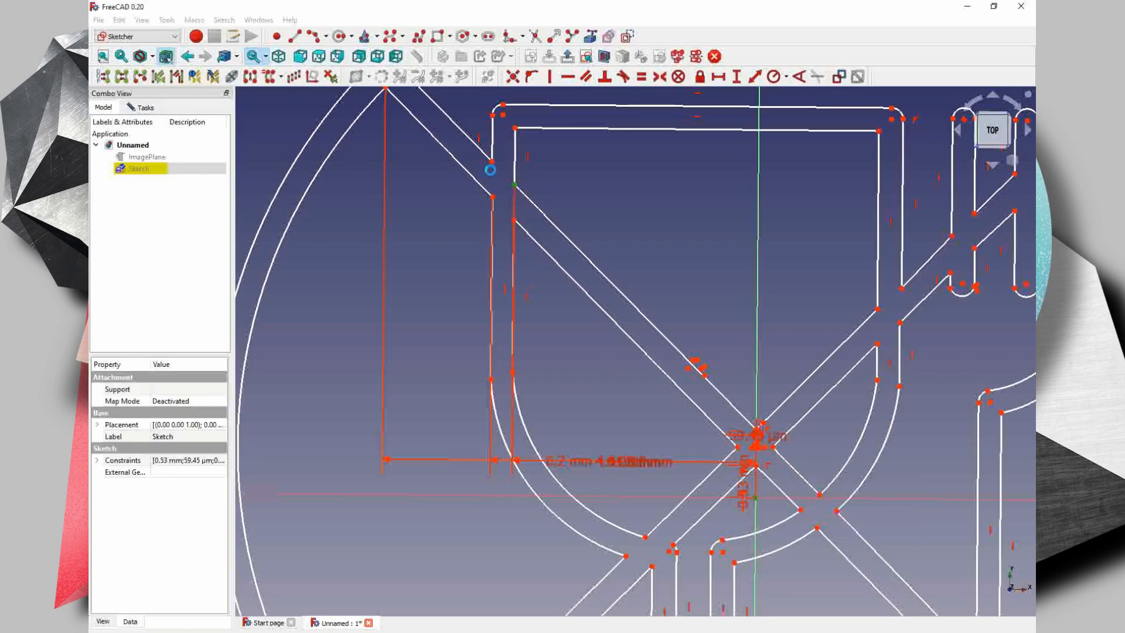
pyautogui.click(491, 162)
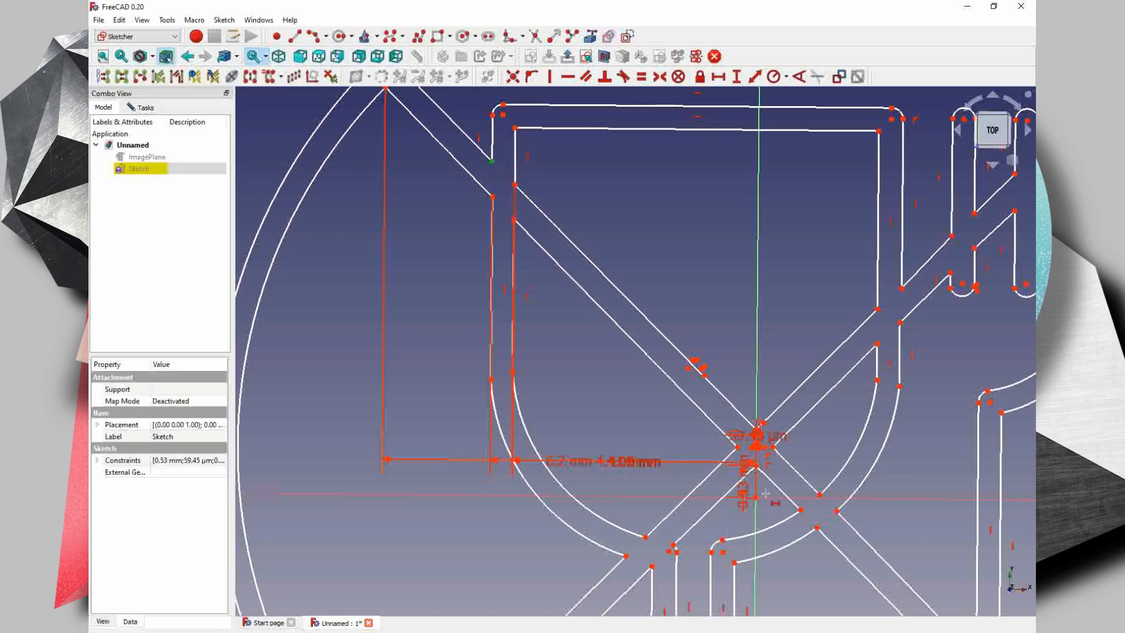
pyautogui.click(756, 496)
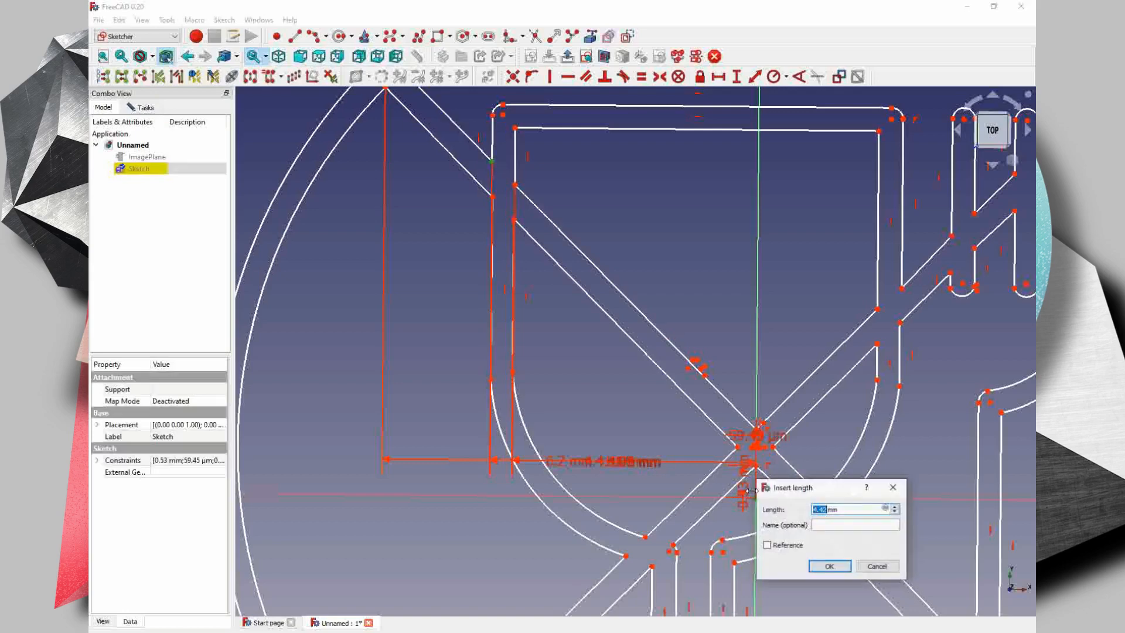
pyautogui.press('Return')
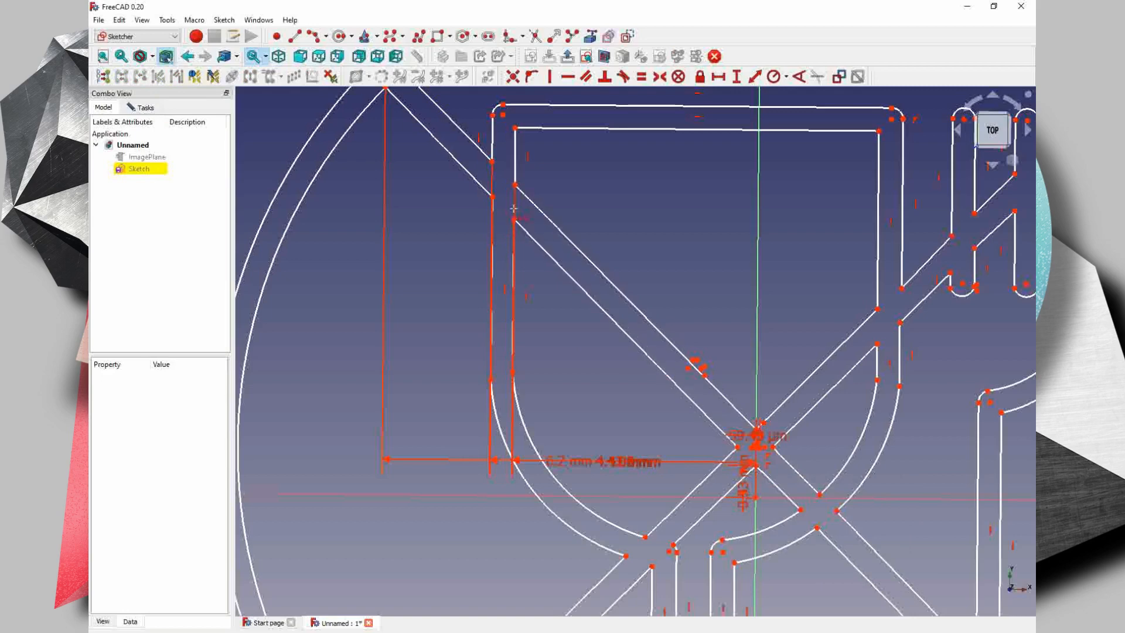
# - Constrain the horizontal distances from the origin to the glass's inner top-left corner and its rounded outer corner's top point, keeping the proposed lengths
pyautogui.click(515, 186)
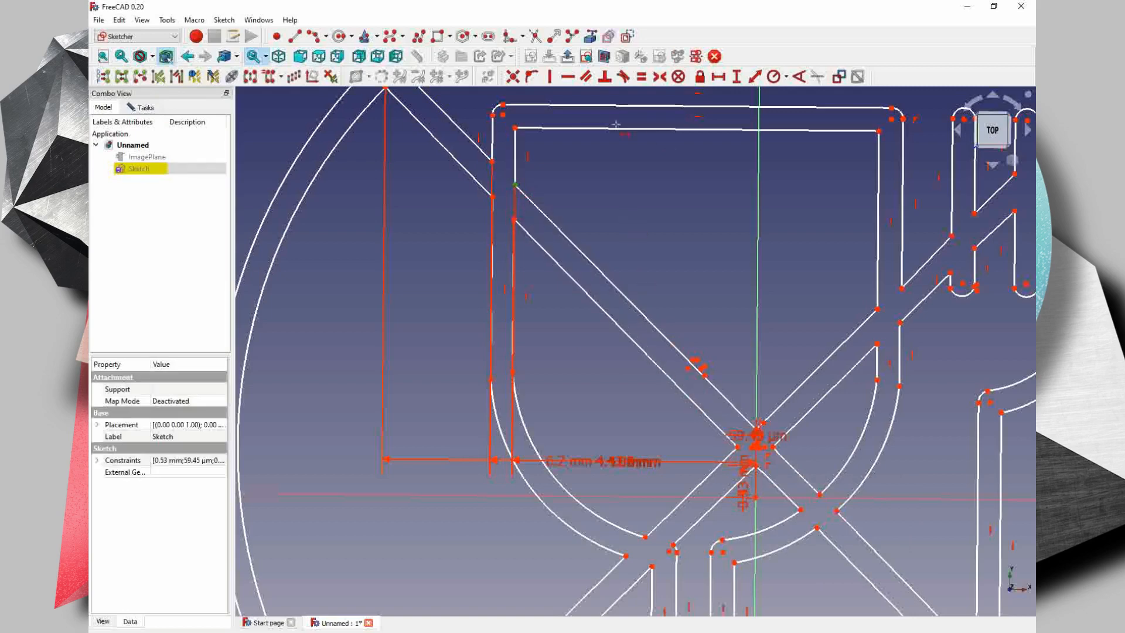
pyautogui.click(514, 129)
pyautogui.click(756, 496)
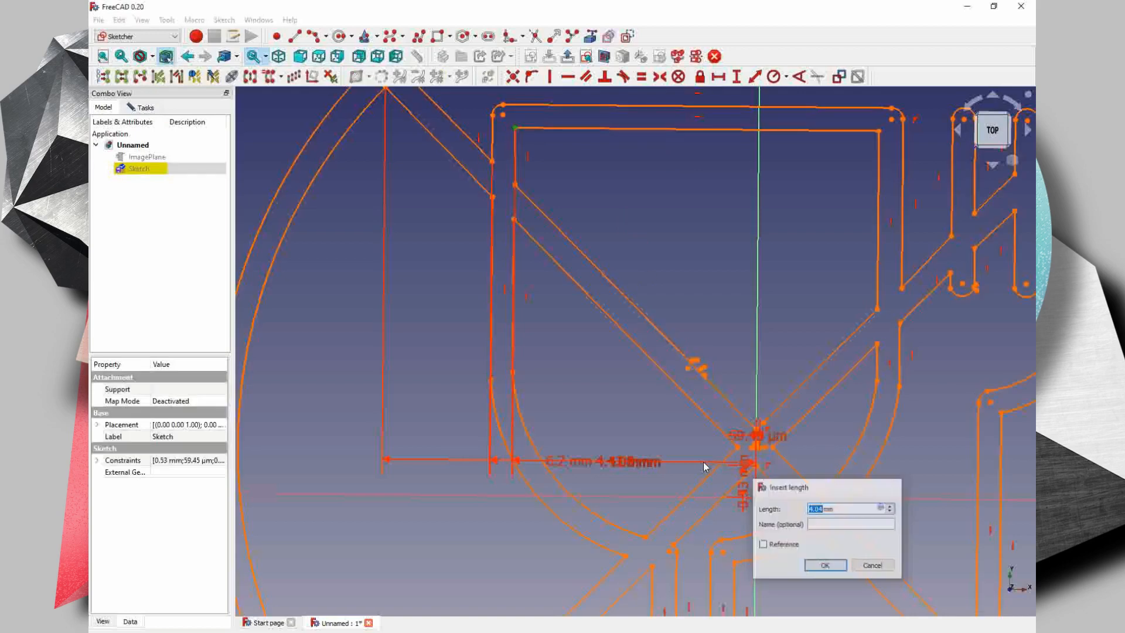
pyautogui.press('Return')
pyautogui.click(756, 495)
pyautogui.press('Return')
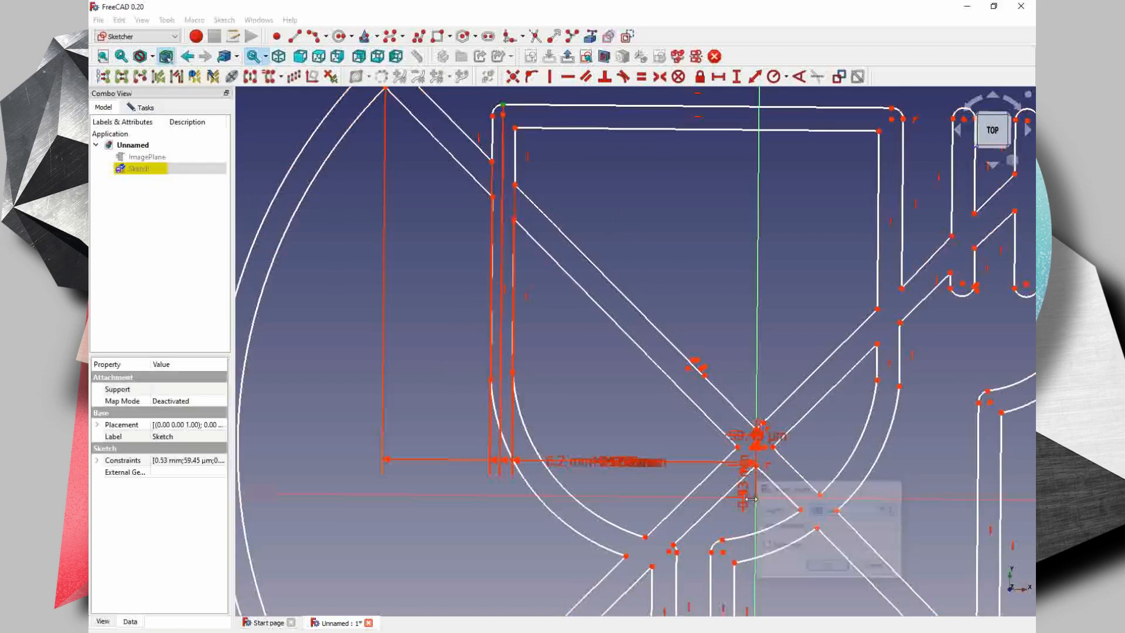
# - Constrain the horizontal distances from the origin to the points of the glass's rounded top-right corner, keeping the proposed lengths
pyautogui.click(891, 108)
pyautogui.click(755, 496)
pyautogui.press('Return')
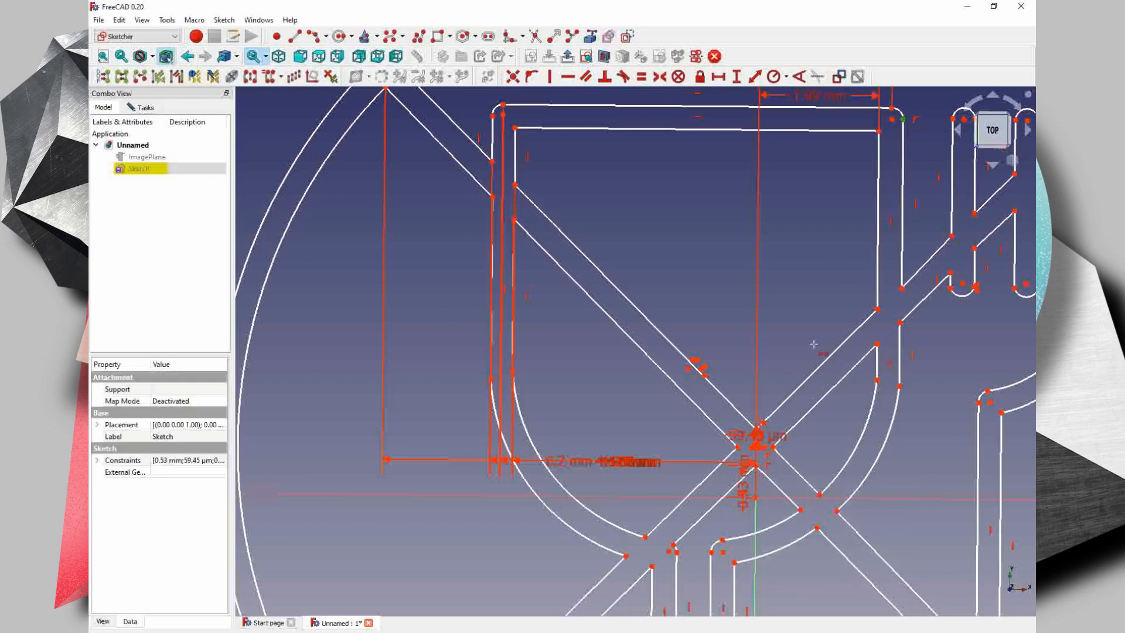
pyautogui.click(756, 498)
pyautogui.press('Return')
pyautogui.click(892, 119)
pyautogui.click(756, 497)
pyautogui.press('Return')
# - Constrain the horizontal distances from the origin to the three lower arc centres clustered on the diagonal's upper edge, keeping the proposed lengths
pyautogui.click(688, 368)
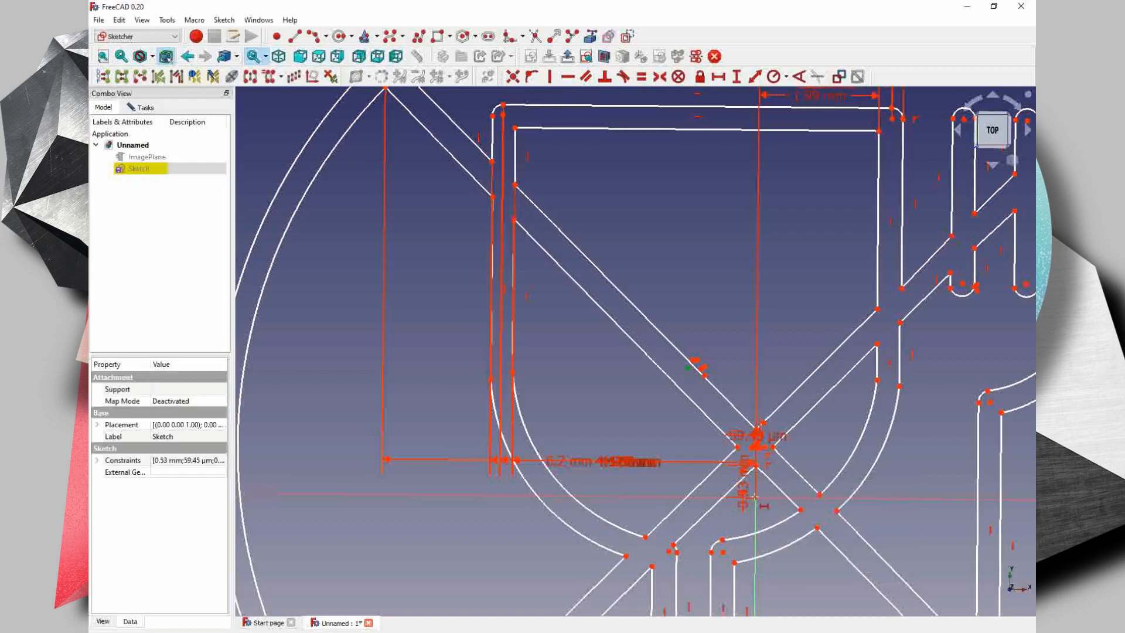
pyautogui.click(756, 498)
pyautogui.press('Return')
pyautogui.click(705, 374)
pyautogui.click(756, 498)
pyautogui.press('Return')
pyautogui.click(701, 368)
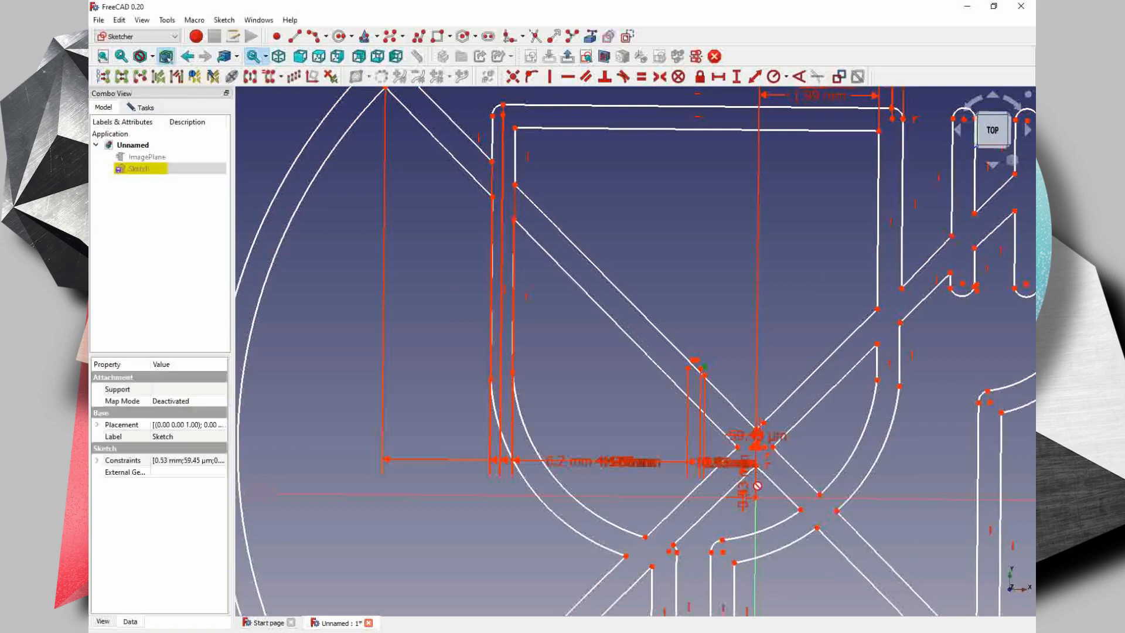
pyautogui.click(756, 497)
pyautogui.press('Return')
# - Constrain the horizontal distances from the origin to the two upper arc centres of the cluster on the diagonal, keeping the proposed lengths
pyautogui.click(696, 360)
pyautogui.click(756, 497)
pyautogui.press('Return')
pyautogui.click(692, 360)
pyautogui.click(755, 498)
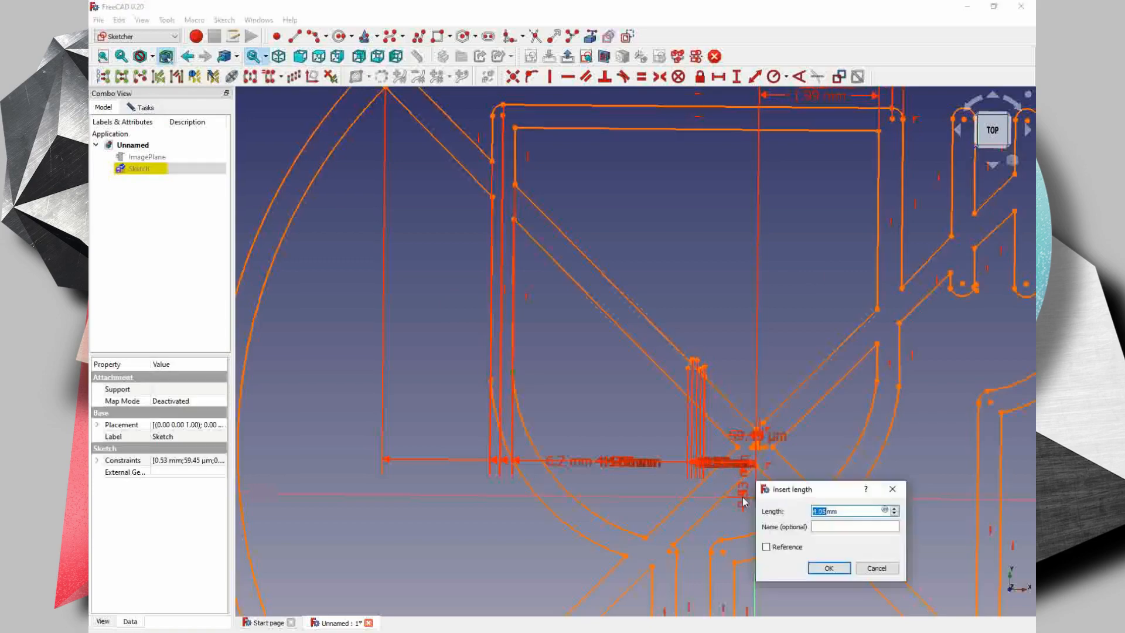
pyautogui.press('Return')
# - Constrain the horizontal distance from the origin to the lower end of the glass's outer left wall, keeping the proposed length
pyautogui.click(491, 380)
pyautogui.click(756, 498)
pyautogui.press('Return')
# - Constrain the horizontal distance between the top point of the inner circle and the origin, keeping the proposed length
pyautogui.press('Return')
pyautogui.moveTo(455, 414); pyautogui.dragTo(334, 612, button='middle')
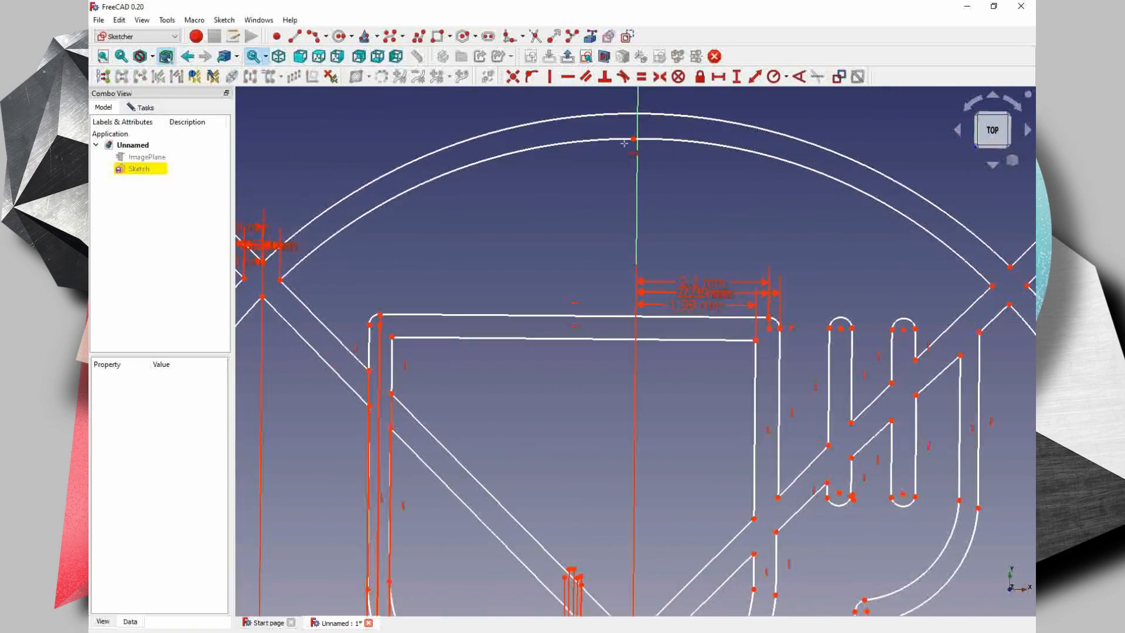
pyautogui.click(635, 143)
pyautogui.moveTo(632, 562); pyautogui.dragTo(614, 352, button='middle')
pyautogui.click(616, 499)
pyautogui.press('Return')
# - Spread out the overlapping horizontal dimension labels around the upper-left diagonal end and the glass so they can be read separately
pyautogui.scroll(-2, 674, 300)
pyautogui.moveTo(675, 300); pyautogui.dragTo(568, 435, button='middle')
pyautogui.moveTo(264, 250); pyautogui.dragTo(431, 258, button='middle')
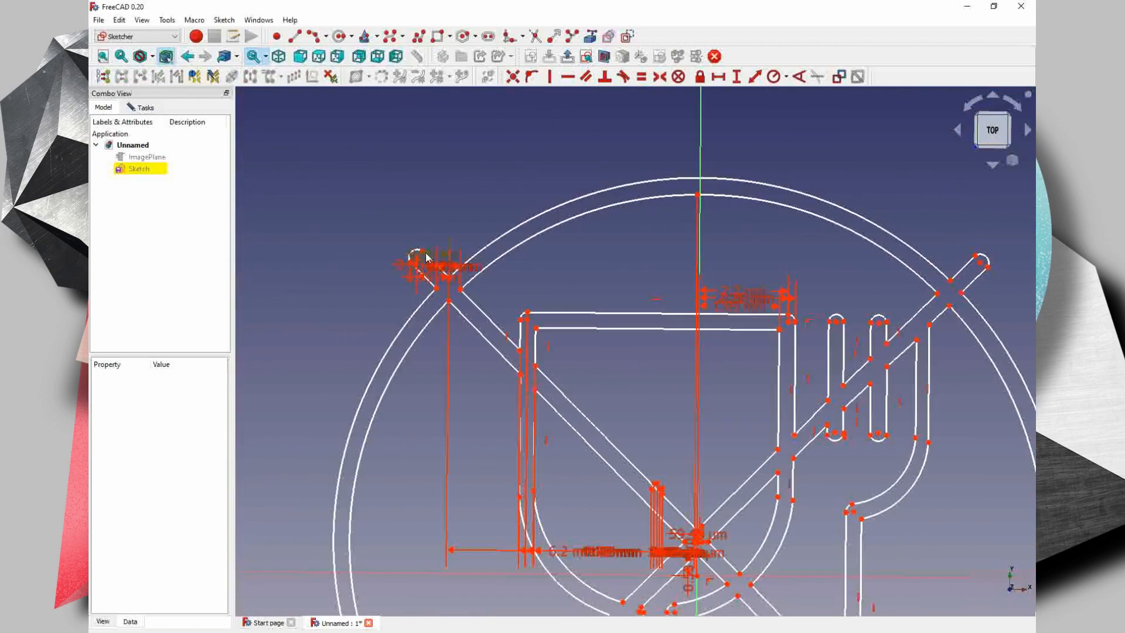
pyautogui.click(432, 260)
pyautogui.press('Return')
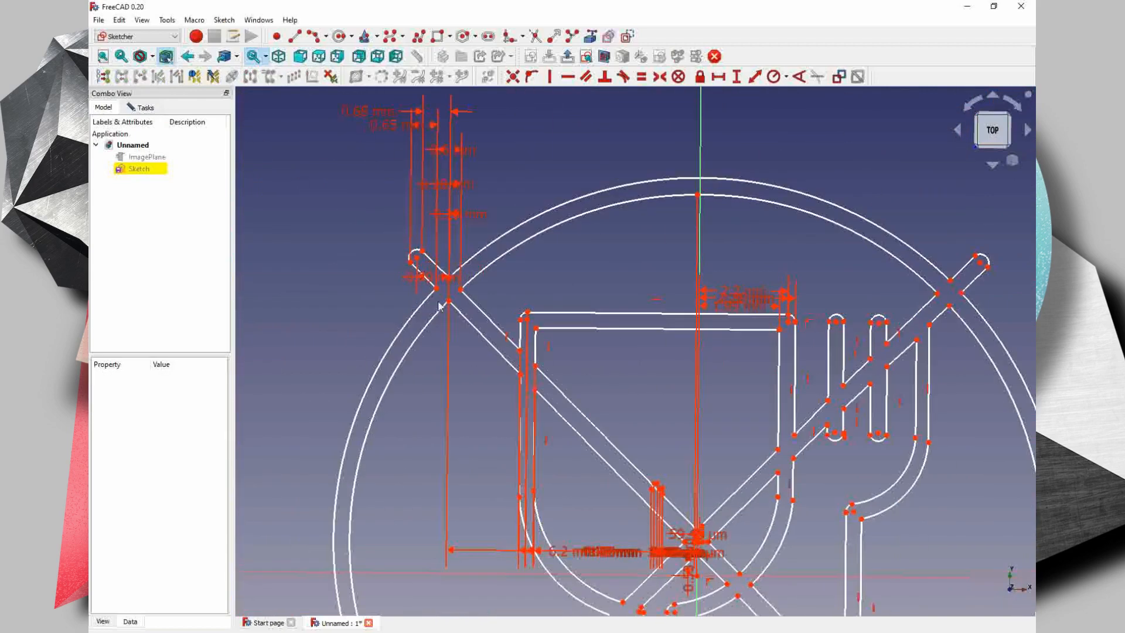
pyautogui.moveTo(458, 392); pyautogui.dragTo(506, 258, button='middle')
pyautogui.moveTo(615, 417); pyautogui.dragTo(304, 360)
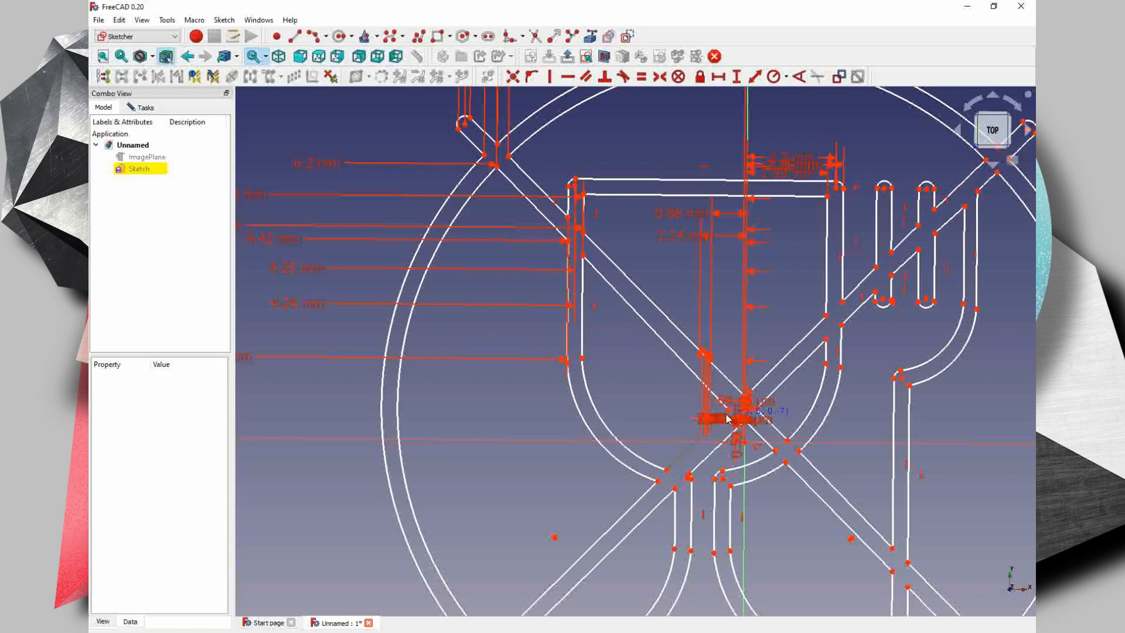
# - Constrain the horizontal distance from the left point of the central diagonal crossing to the origin, keeping the proposed length
pyautogui.scroll(5, 726, 418)
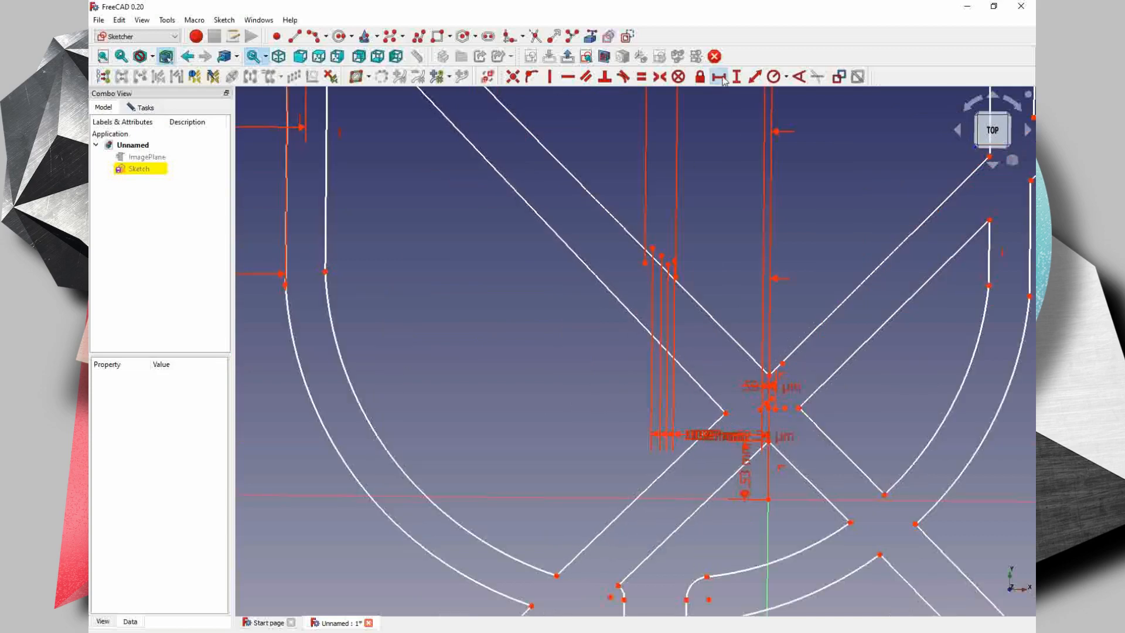
pyautogui.click(726, 412)
pyautogui.press('l')
pyautogui.press('Return')
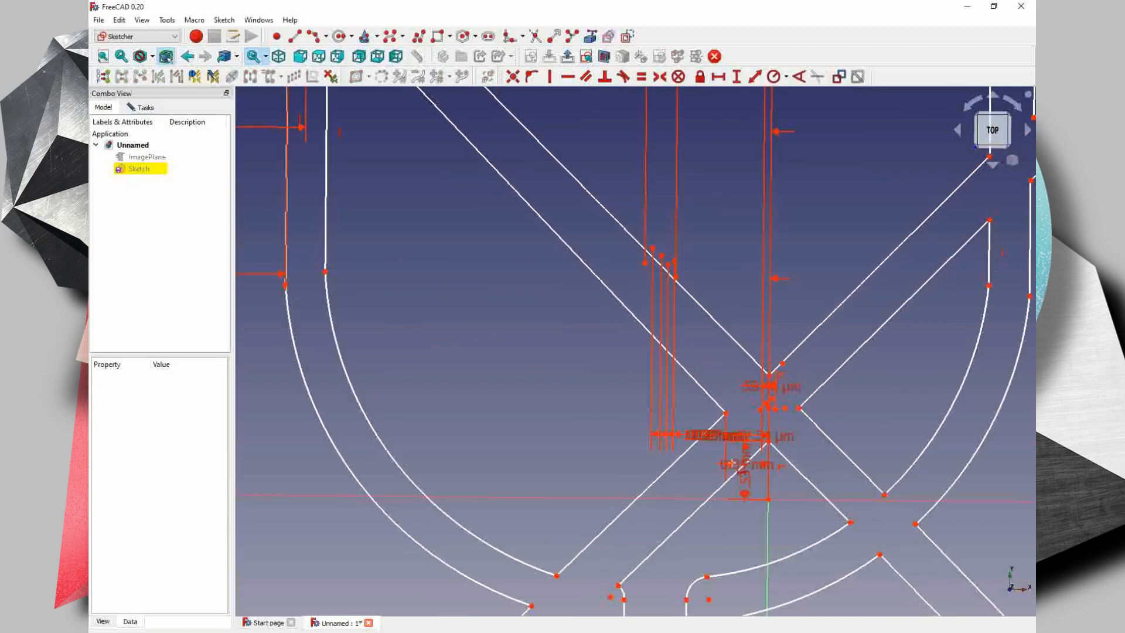
pyautogui.scroll(-3, 594, 439)
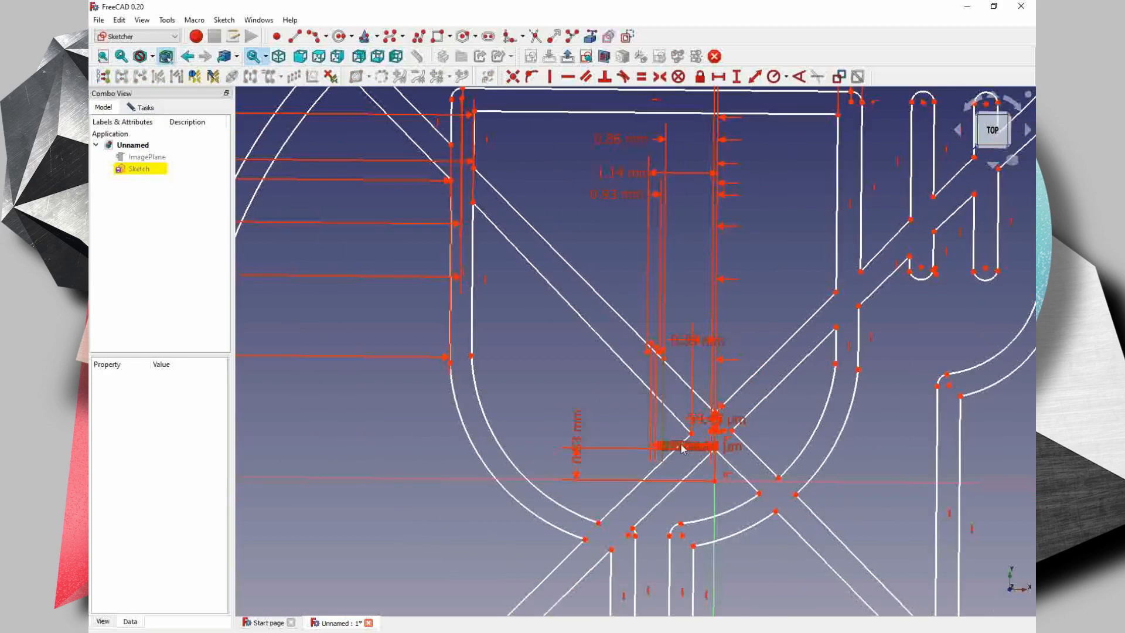
# - Constrain the vertical distances from the origin to the points of the diagonal's rounded upper-left end, keeping the proposed lengths
pyautogui.scroll(-3, 519, 392)
pyautogui.moveTo(601, 446); pyautogui.dragTo(809, 569, button='middle')
pyautogui.click(740, 75)
pyautogui.moveTo(685, 363); pyautogui.dragTo(684, 226, button='middle')
pyautogui.click(596, 164)
pyautogui.click(825, 423)
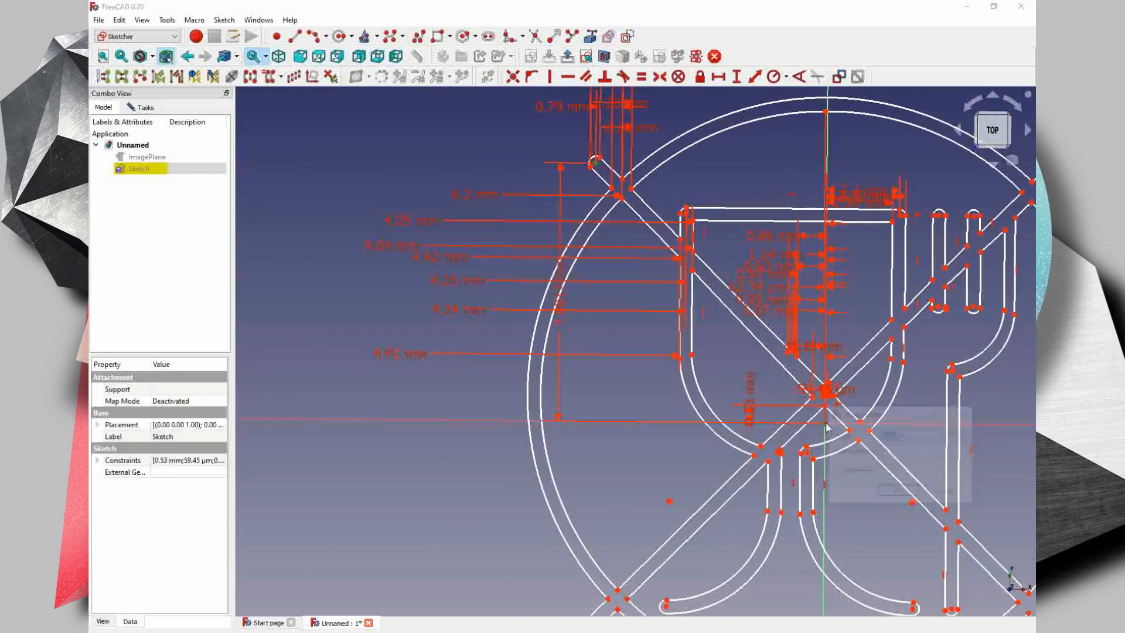
pyautogui.press('Return')
pyautogui.click(598, 158)
pyautogui.click(825, 424)
pyautogui.press('Return')
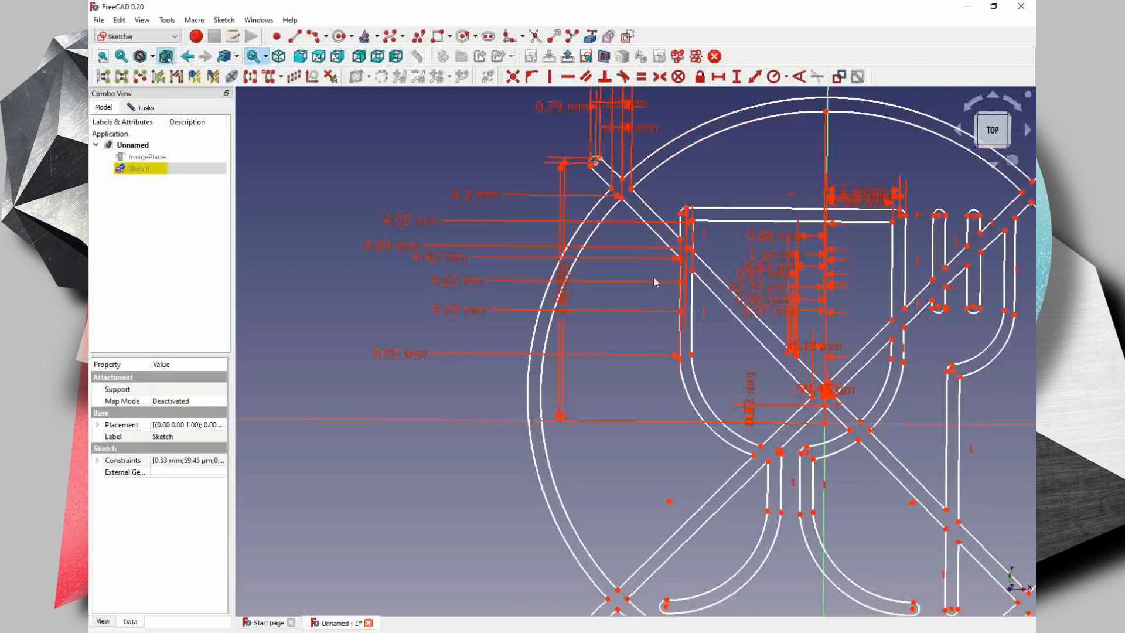
# - Constrain the vertical distances from the origin to the points where the upper-left diagonal crosses the circle, keeping the proposed lengths
pyautogui.click(825, 423)
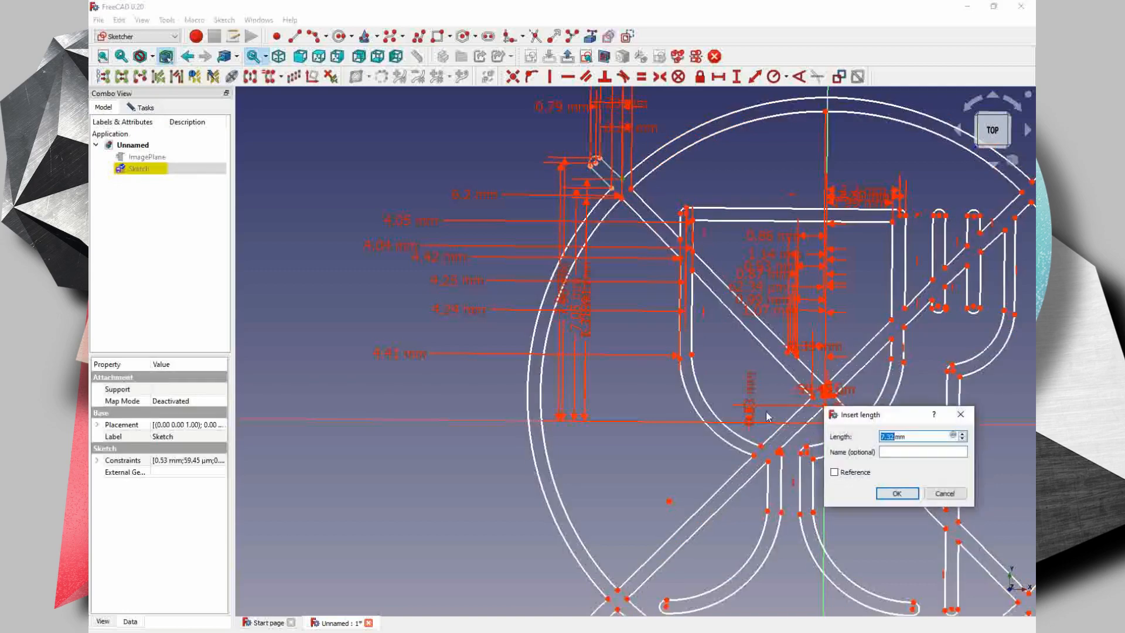
pyautogui.press('Return')
pyautogui.click(621, 179)
pyautogui.click(825, 423)
pyautogui.press('Return')
# - Constrain the vertical distances from the origin to the points where the diagonal meets the glass's left wall, keeping the proposed lengths
pyautogui.click(680, 239)
pyautogui.click(825, 423)
pyautogui.press('Return')
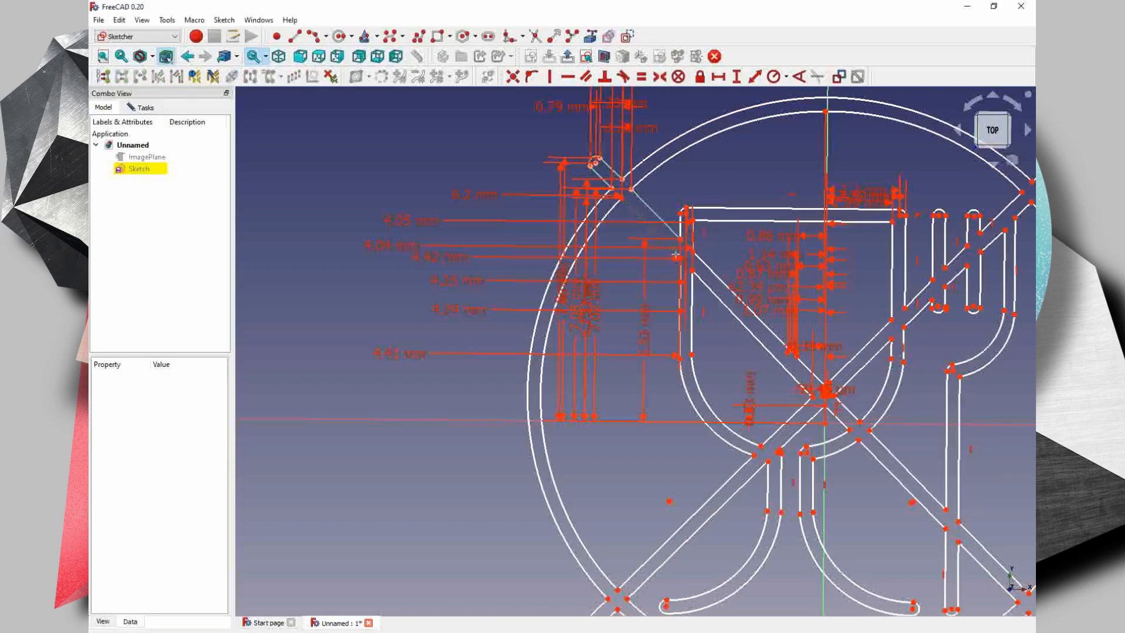
pyautogui.click(680, 258)
pyautogui.click(825, 423)
pyautogui.press('Return')
pyautogui.click(692, 252)
pyautogui.click(825, 423)
pyautogui.press('Return')
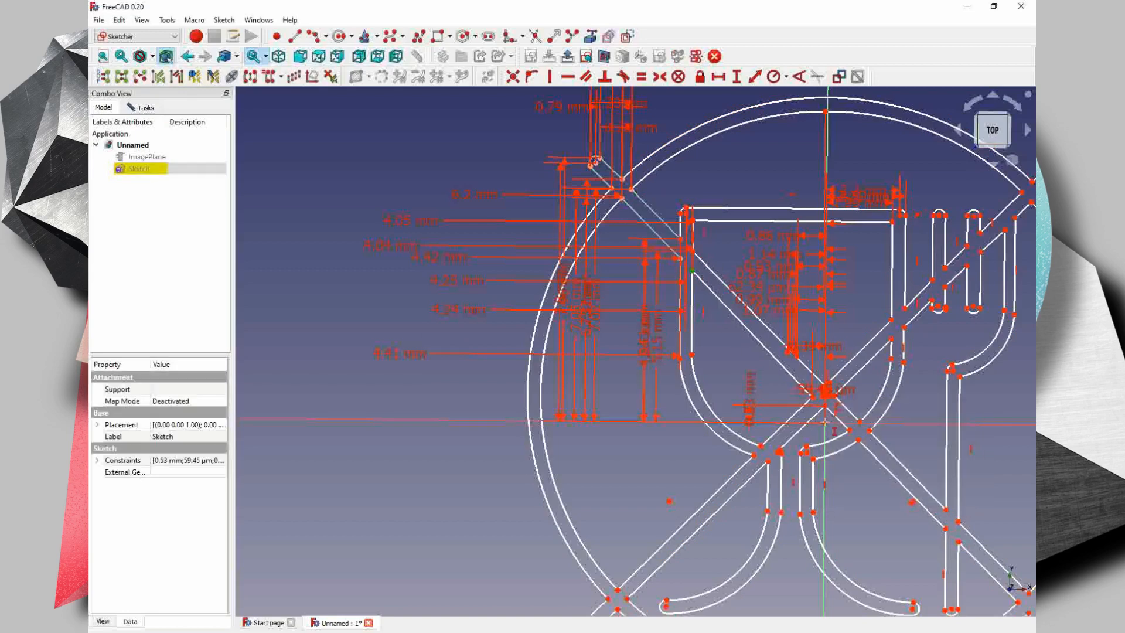
# - Constrain the vertical positions of the central diagonal crossing's points, keeping the proposed lengths
pyautogui.scroll(6, 828, 387)
pyautogui.click(756, 450)
pyautogui.press('Return')
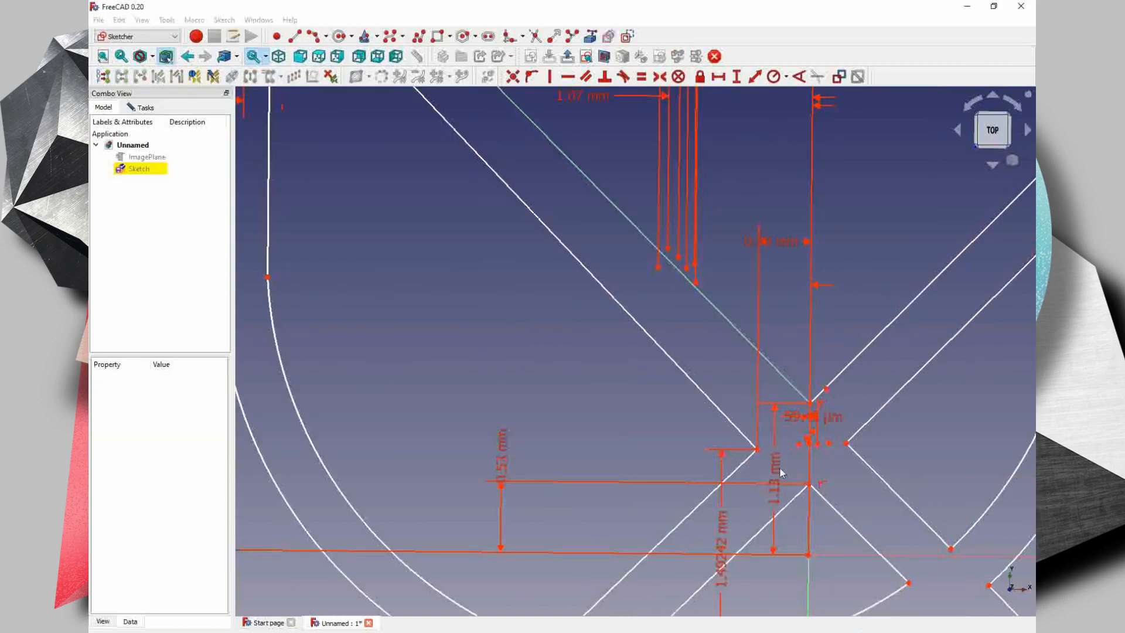
pyautogui.click(808, 484)
# - Constrain the vertical distance from the origin to the lower point of the glass's rounded top-left corner, keeping the proposed length
pyautogui.scroll(-4, 628, 395)
pyautogui.moveTo(628, 395); pyautogui.dragTo(782, 606, button='middle')
pyautogui.scroll(4, 463, 241)
pyautogui.scroll(-3, 463, 242)
pyautogui.moveTo(462, 241); pyautogui.dragTo(417, 148, button='middle')
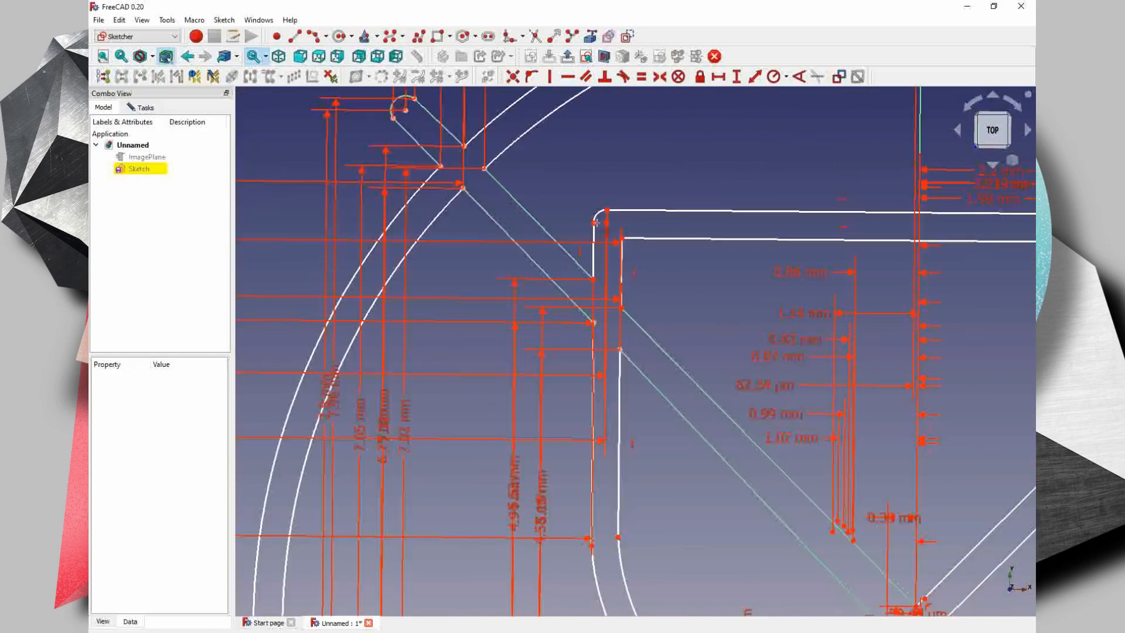
pyautogui.click(591, 227)
pyautogui.moveTo(732, 528); pyautogui.dragTo(574, 481, button='middle')
pyautogui.click(744, 463)
pyautogui.press('Return')
# - Constrain the vertical distances from the origin to the remaining top-left corner points and the top-right corner of the glass, keeping the proposed lengths
pyautogui.click(508, 195)
pyautogui.moveTo(861, 604); pyautogui.dragTo(822, 516, button='middle')
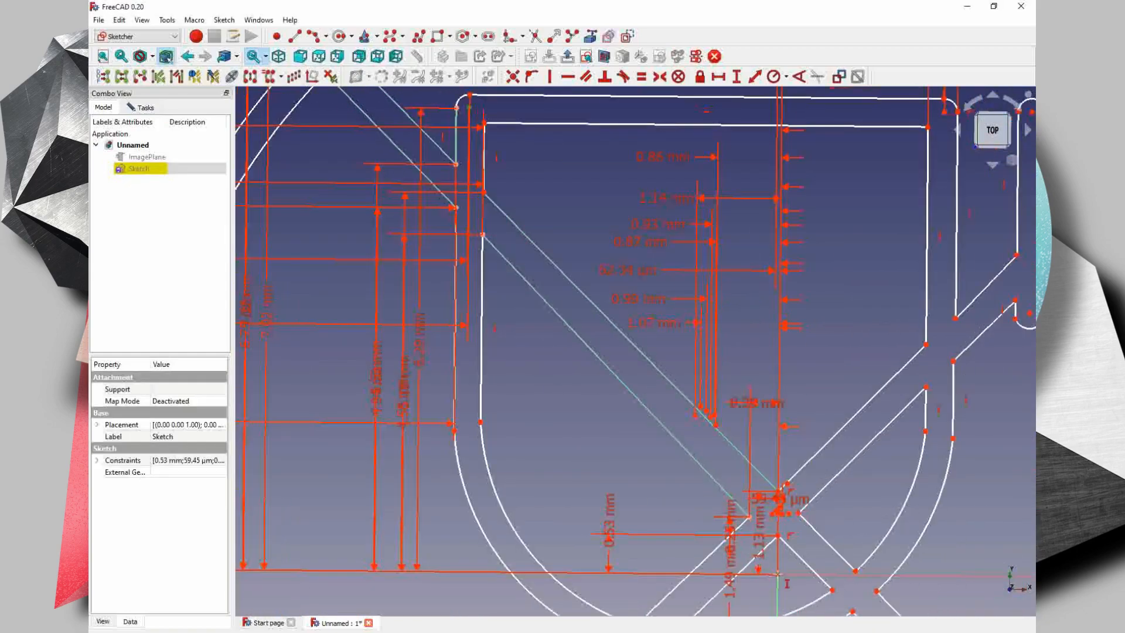
pyautogui.click(778, 574)
pyautogui.press('Return')
pyautogui.click(944, 110)
pyautogui.click(777, 574)
pyautogui.press('Return')
pyautogui.click(777, 574)
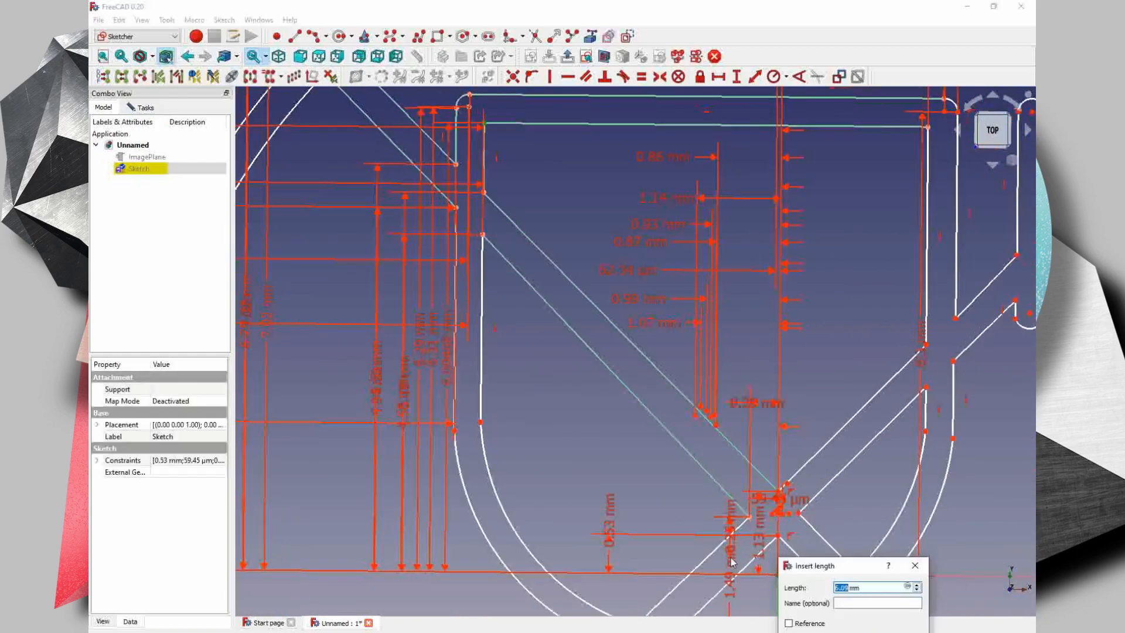
pyautogui.press('Return')
# - Constrain the vertical distances from the origin to the lower ends of the glass's inner and outer left walls, keeping the proposed lengths
pyautogui.click(480, 422)
pyautogui.click(777, 574)
pyautogui.press('Return')
pyautogui.click(454, 431)
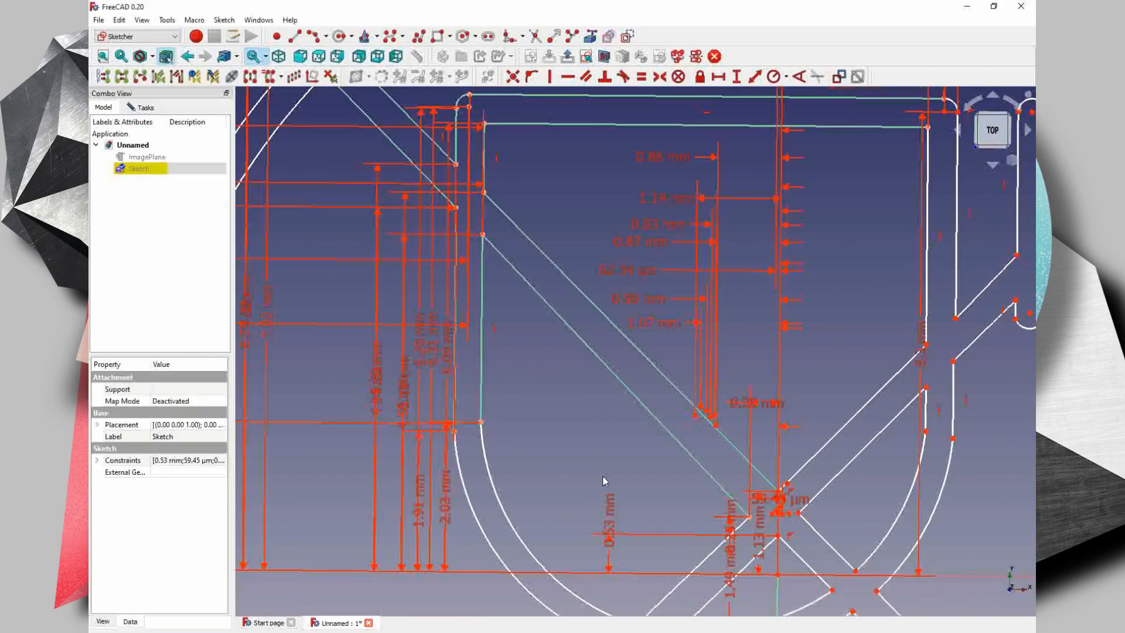
# - Constrain the vertical distance from the top point of the circle to the origin, keeping the proposed length
pyautogui.scroll(-3, 604, 480)
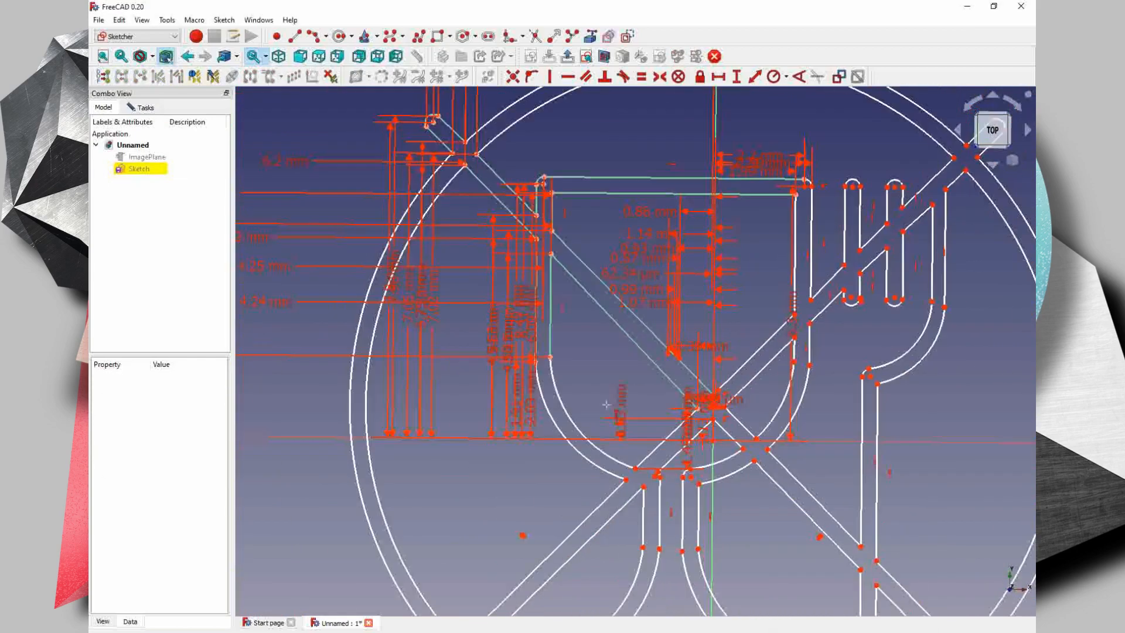
pyautogui.moveTo(607, 405); pyautogui.dragTo(587, 499, button='middle')
pyautogui.click(695, 150)
pyautogui.click(695, 534)
pyautogui.press('Return')
# - Constrain the radii of the inner and outer circle arcs, keeping the proposed values
pyautogui.moveTo(607, 458)
pyautogui.mouseDown(button='middle')
pyautogui.moveTo(622, 340)
pyautogui.moveTo(587, 369)
pyautogui.mouseUp(button='middle')
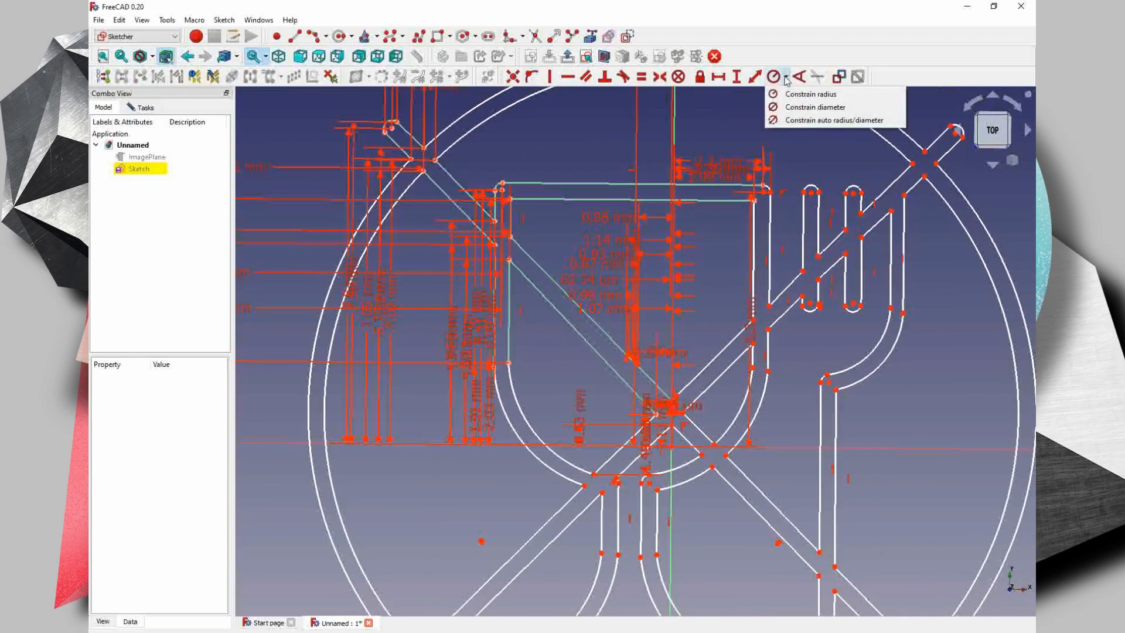
pyautogui.click(804, 94)
pyautogui.click(512, 106)
pyautogui.press('Return')
pyautogui.moveTo(562, 115); pyautogui.dragTo(574, 211, button='middle')
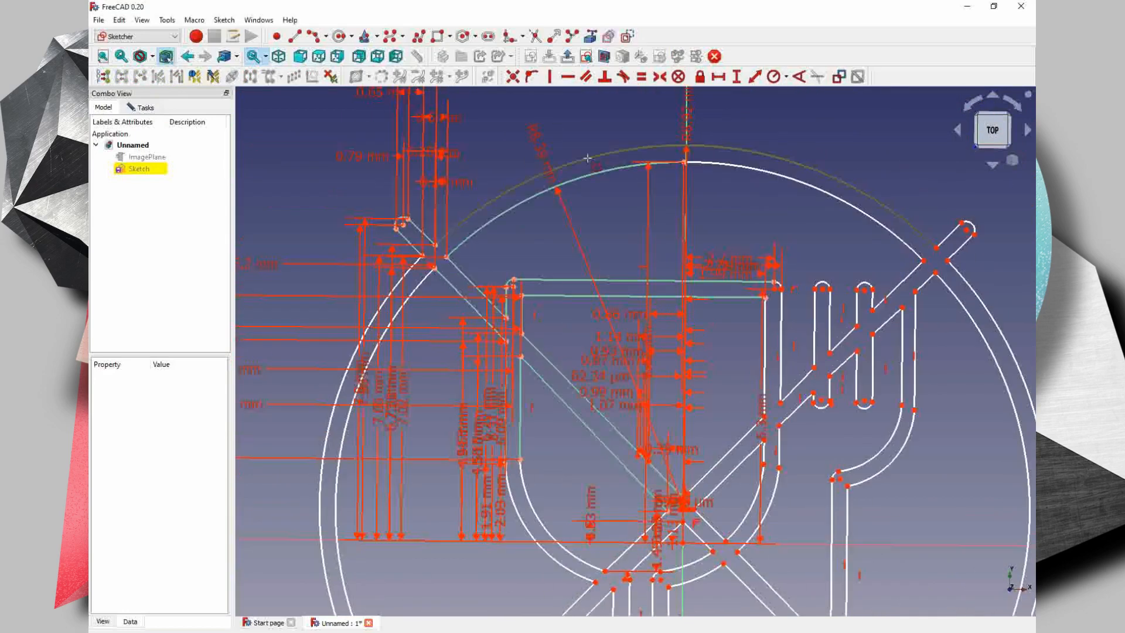
pyautogui.click(587, 157)
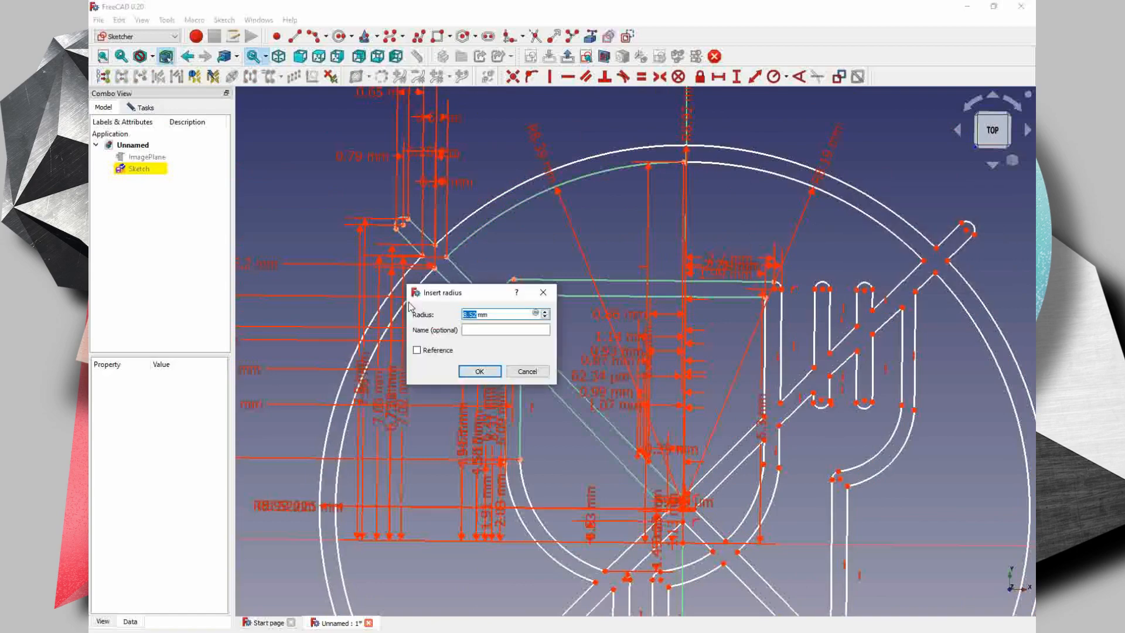
pyautogui.press('Return')
# - Constrain the radii of the inner and outer arcs at the glass bowl's lower left, keeping the proposed values
pyautogui.click(519, 520)
pyautogui.press('Escape')
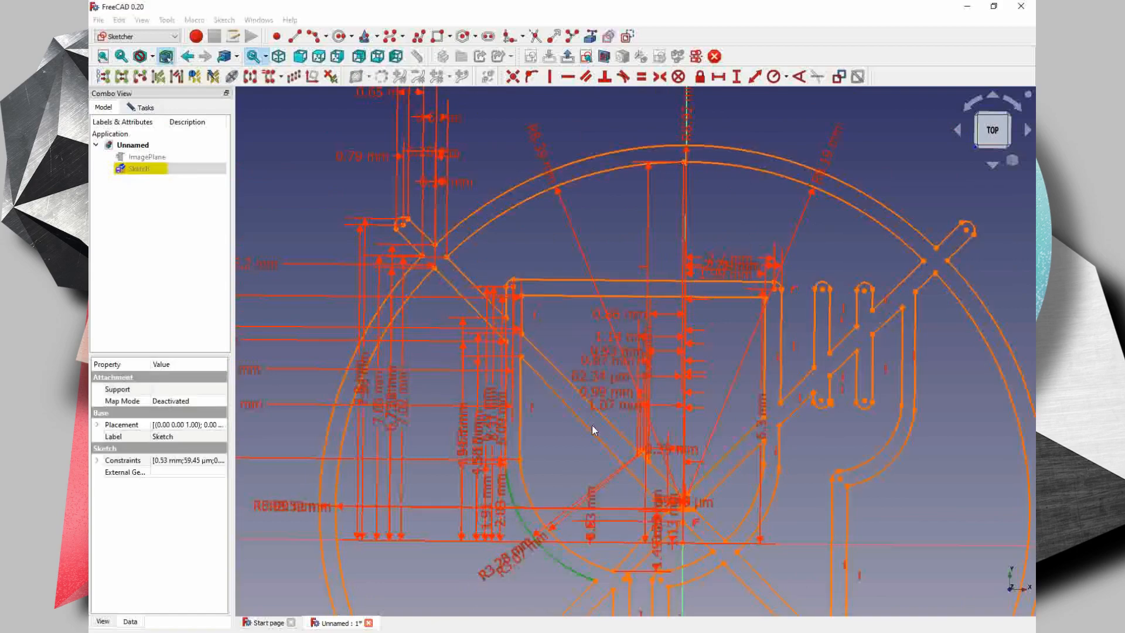
pyautogui.moveTo(420, 538); pyautogui.dragTo(426, 414, button='middle')
pyautogui.moveTo(583, 245); pyautogui.dragTo(583, 358, button='middle')
pyautogui.moveTo(572, 561); pyautogui.dragTo(570, 273, button='middle')
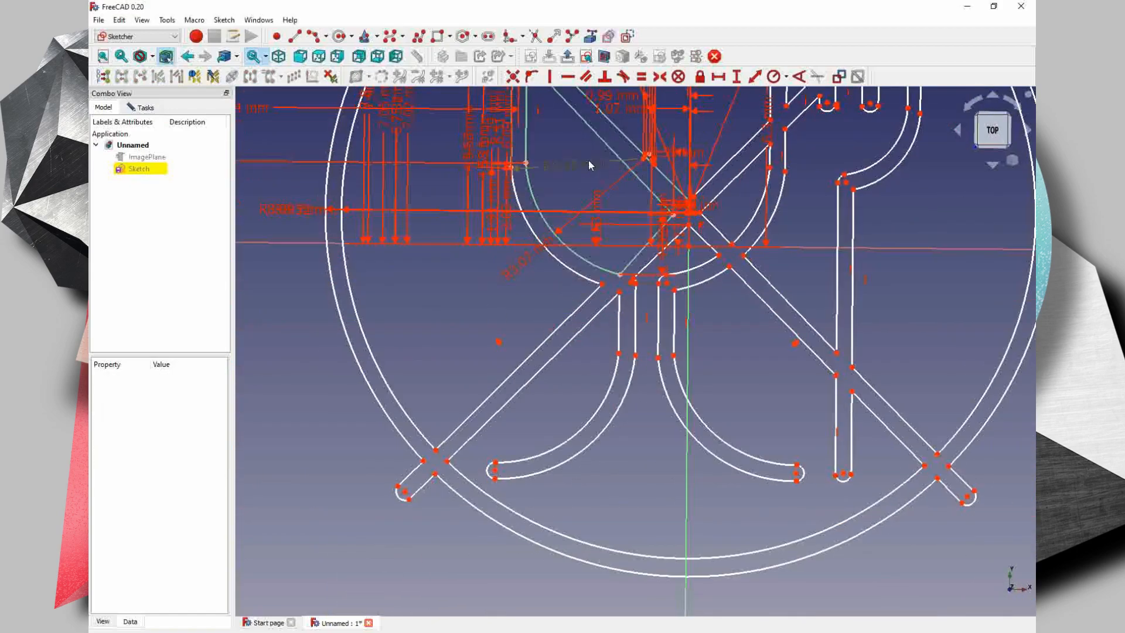
# - Constrain the horizontal distances from the origin to the diagonal bar's corners below the bowl and the small corner arc atop the left stem, keeping the proposed lengths
pyautogui.click(602, 285)
pyautogui.click(690, 246)
pyautogui.press('Return')
pyautogui.click(633, 279)
pyautogui.click(689, 246)
pyautogui.press('Return')
pyautogui.click(631, 282)
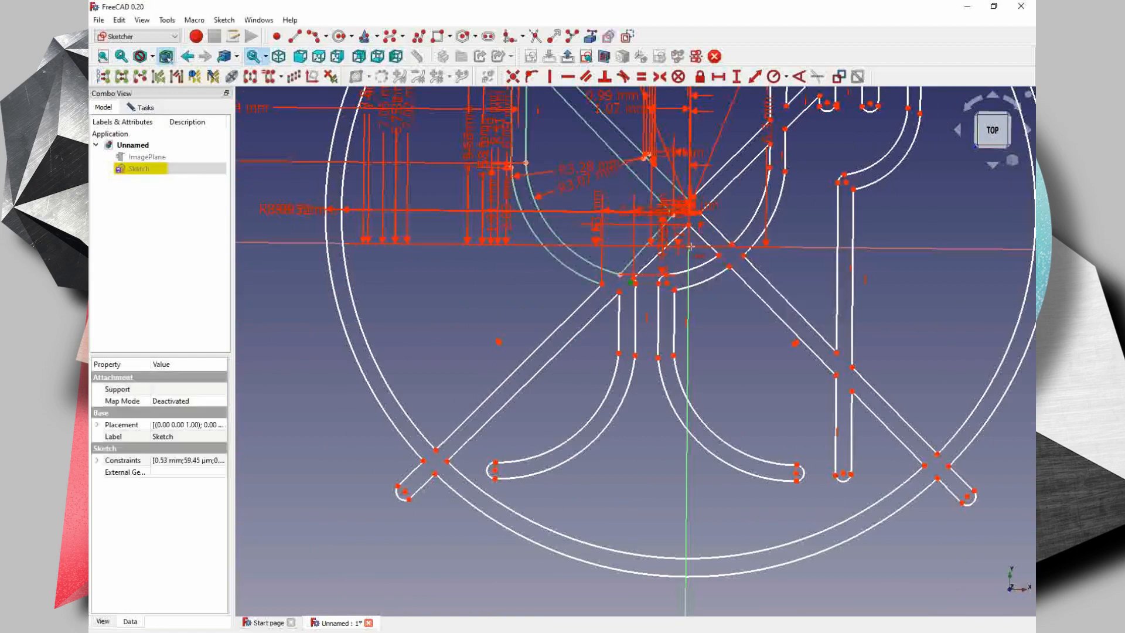
pyautogui.click(685, 247)
pyautogui.press('Return')
pyautogui.click(690, 246)
pyautogui.press('Return')
# - Constrain the horizontal distances from the origin to the lower-left crossing points of bar and circle and the bar's rounded end, keeping the proposed lengths
pyautogui.click(423, 461)
pyautogui.click(689, 247)
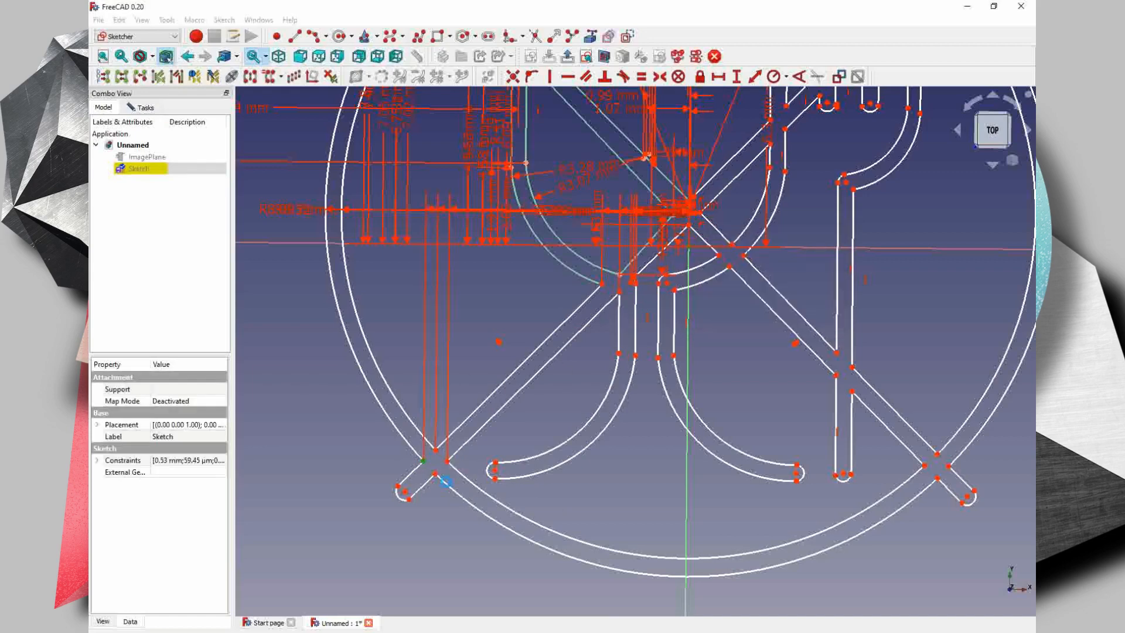
pyautogui.press('Return')
pyautogui.click(434, 473)
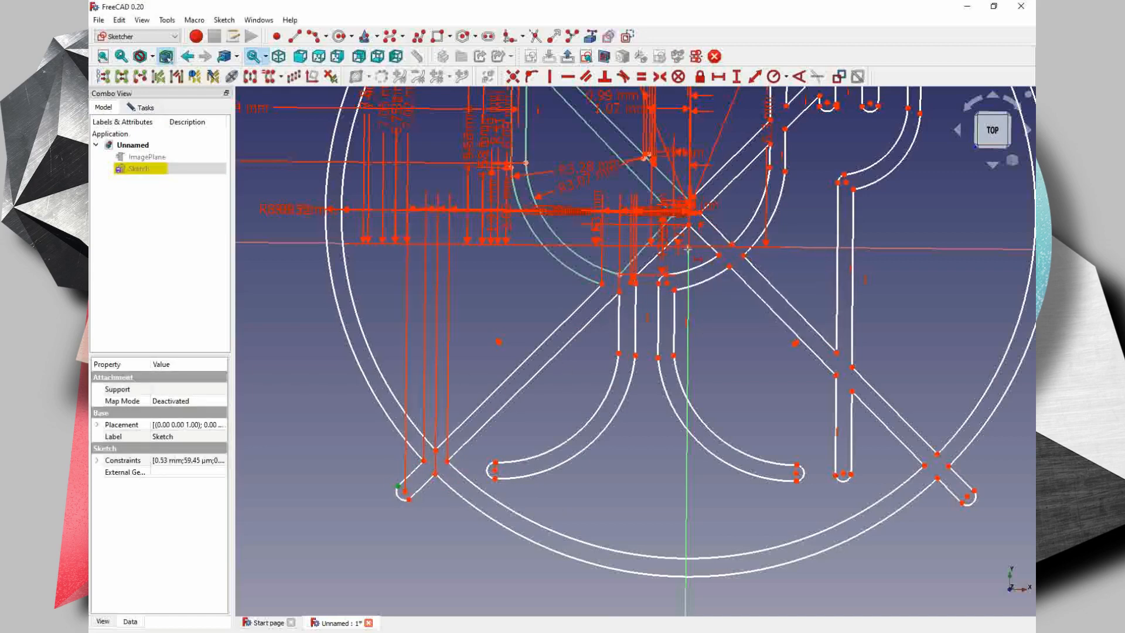
pyautogui.click(688, 249)
pyautogui.press('Return')
pyautogui.click(408, 499)
pyautogui.click(688, 250)
pyautogui.press('Return')
# - Constrain the horizontal distances from the points at the left foot's rounded end to the origin, keeping the proposed lengths
pyautogui.click(495, 470)
pyautogui.click(687, 250)
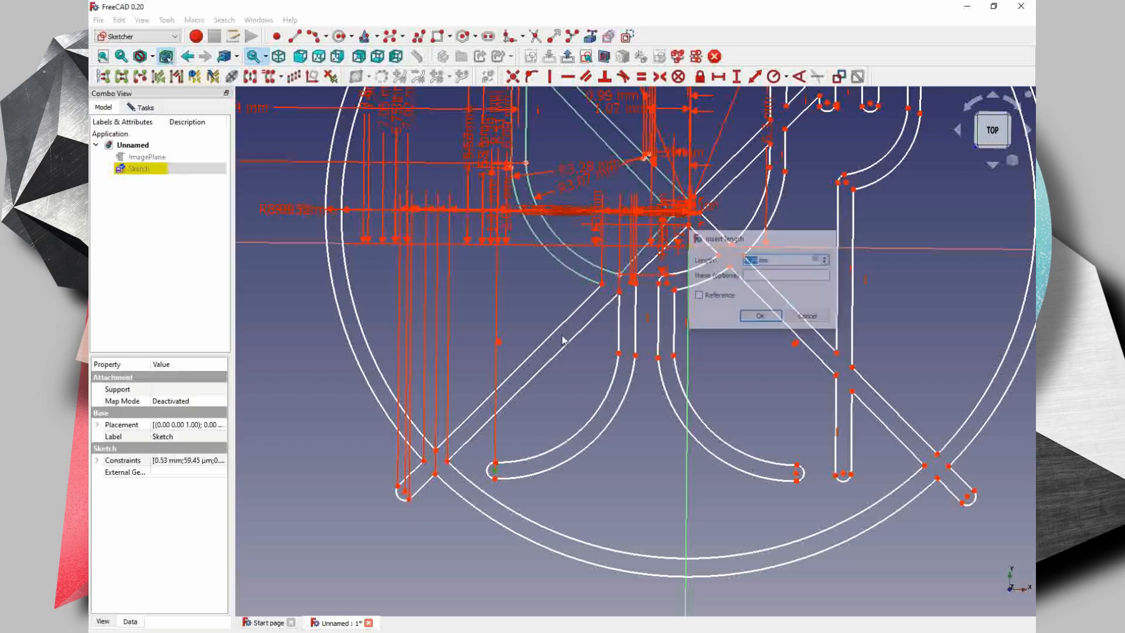
pyautogui.press('Return')
pyautogui.scroll(3, 509, 339)
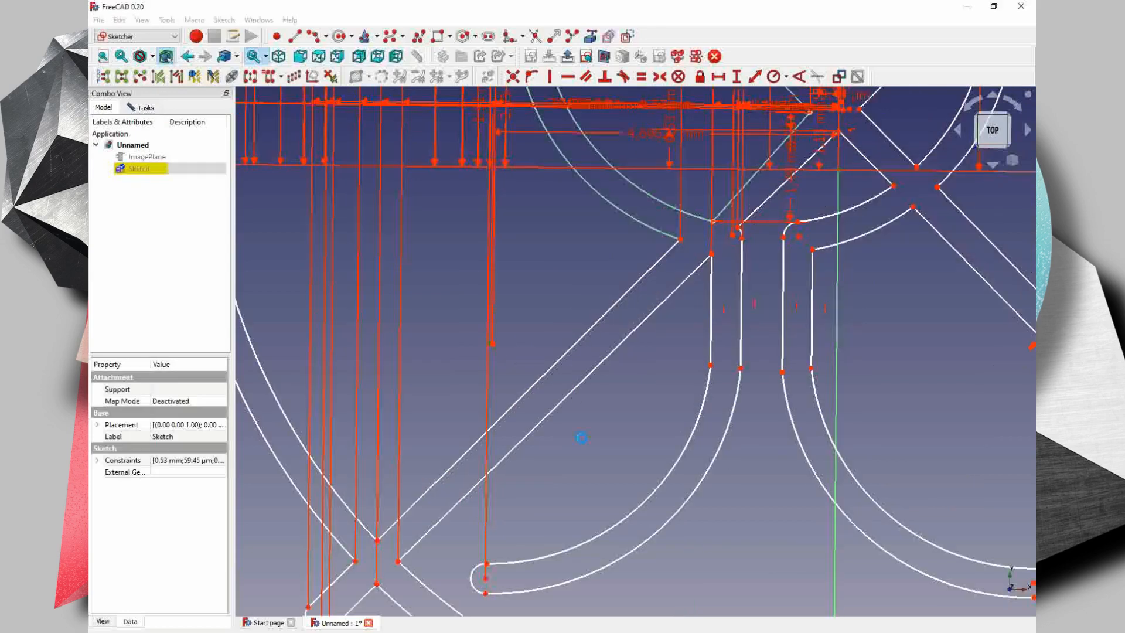
pyautogui.moveTo(581, 437); pyautogui.dragTo(595, 336, button='middle')
pyautogui.click(500, 462)
pyautogui.moveTo(501, 462); pyautogui.dragTo(479, 546, button='middle')
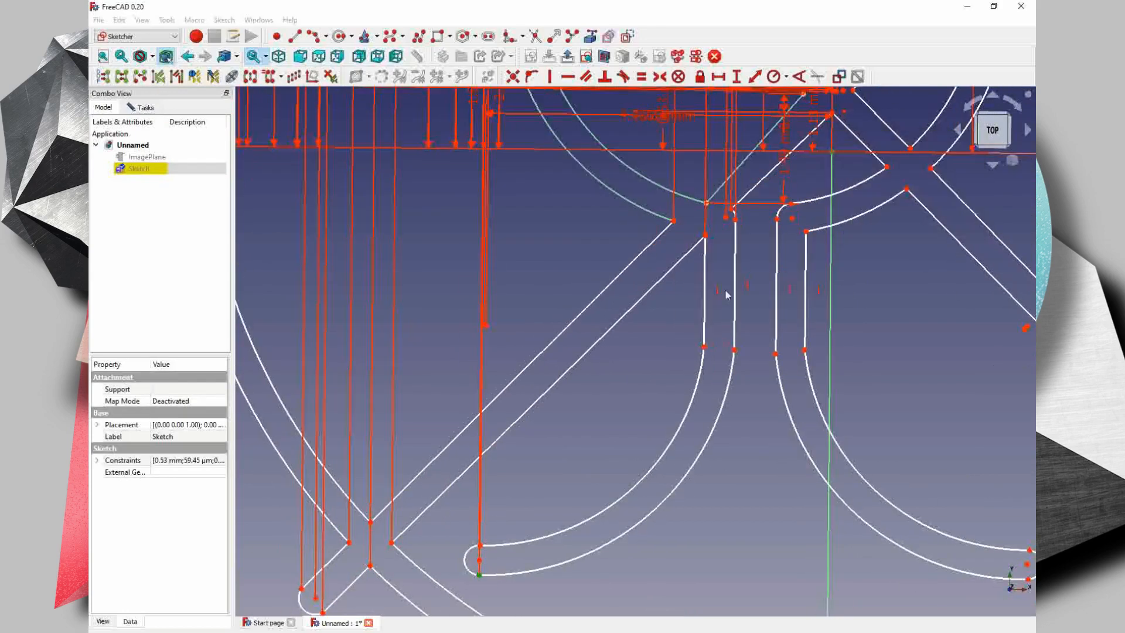
pyautogui.click(831, 153)
pyautogui.press('Return')
# - Constrain the horizontal distances from the origin to the left stem's inner lower end and both ends of the right stem's inner edge, keeping the proposed lengths
pyautogui.click(734, 350)
pyautogui.click(831, 152)
pyautogui.press('Return')
pyautogui.click(776, 220)
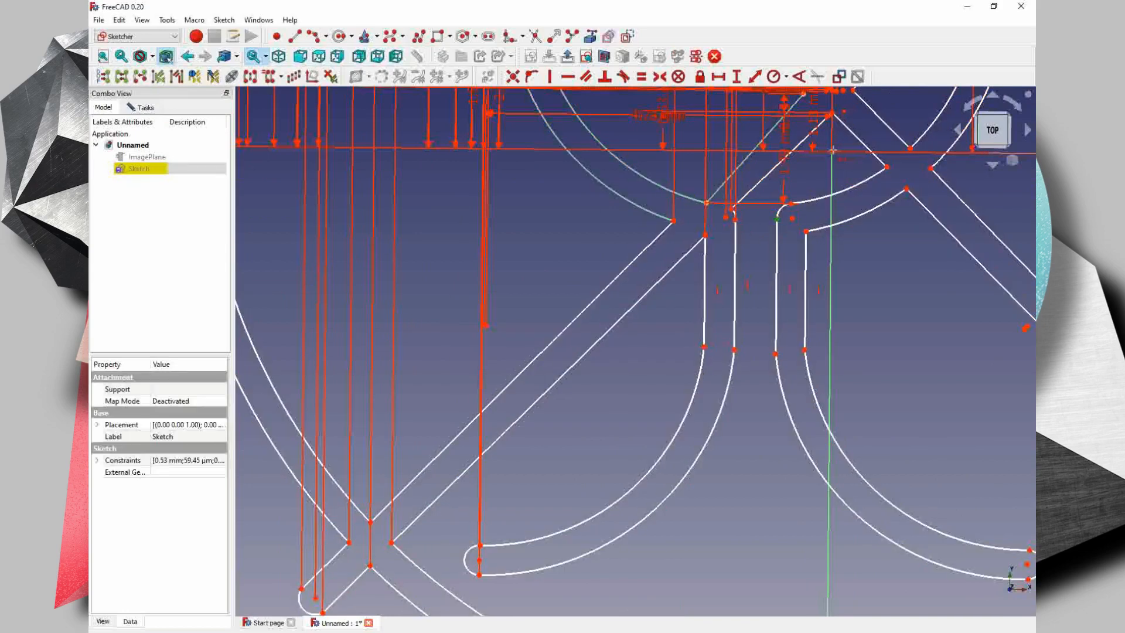
pyautogui.click(832, 152)
pyautogui.press('Return')
pyautogui.click(777, 353)
pyautogui.click(831, 152)
pyautogui.press('Return')
# - Constrain the horizontal distances from both ends of the right stem's outer edge to the origin, keeping the proposed lengths
pyautogui.click(806, 232)
pyautogui.click(832, 152)
pyautogui.press('Return')
pyautogui.click(805, 350)
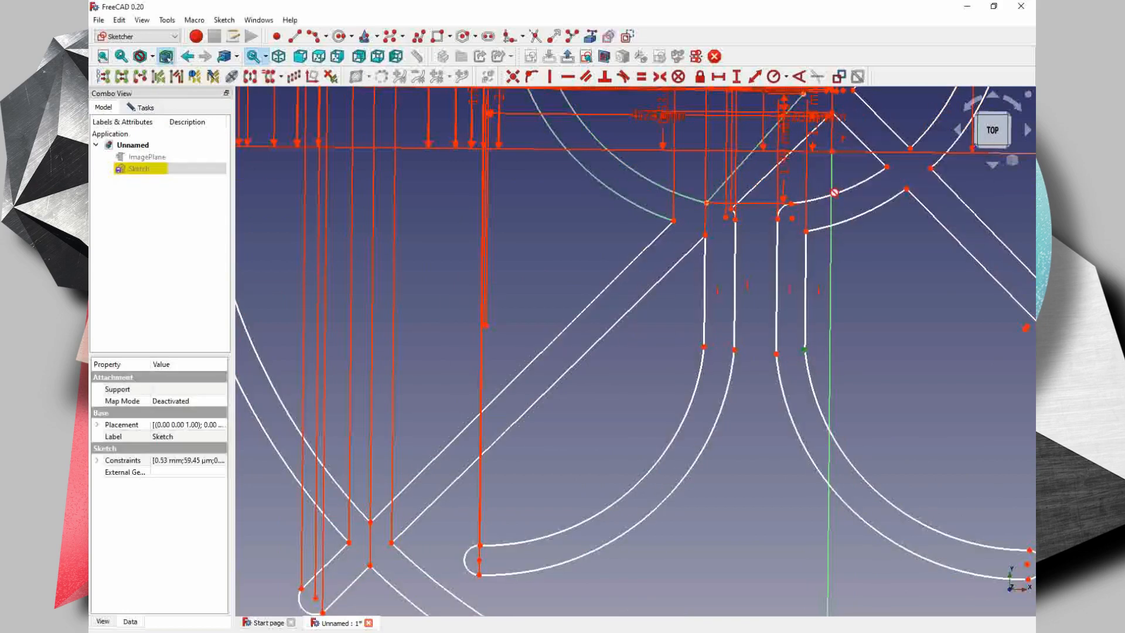
pyautogui.click(832, 152)
pyautogui.press('Return')
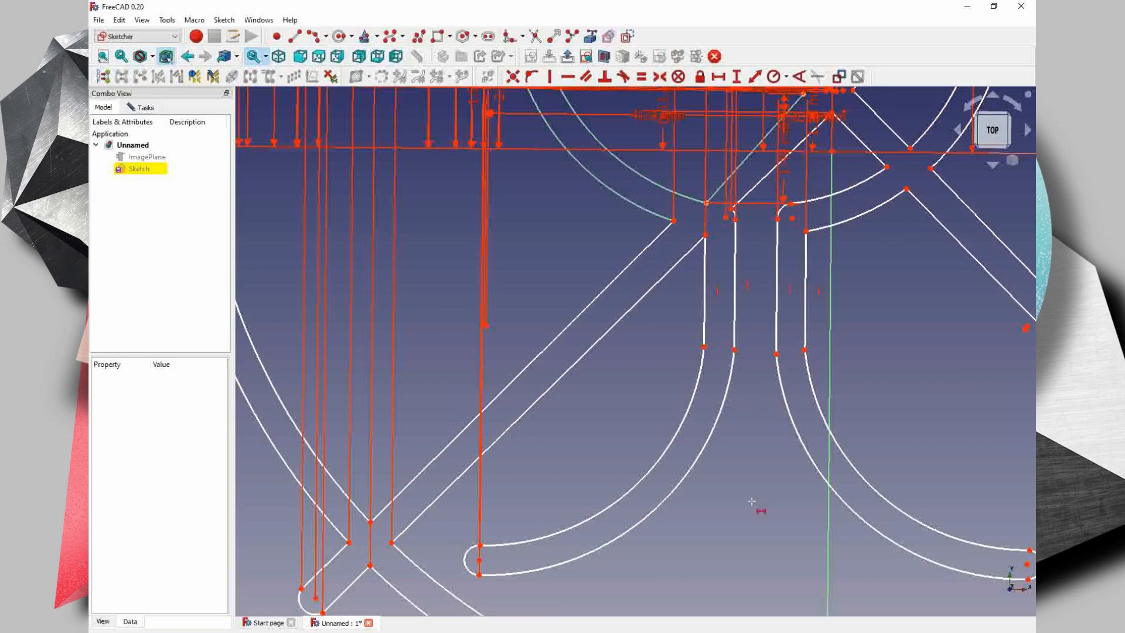
# - Constrain the radii of the two curved arcs forming the glass's left foot, keeping the proposed values
pyautogui.scroll(-2, 754, 478)
pyautogui.moveTo(755, 452); pyautogui.dragTo(748, 425, button='middle')
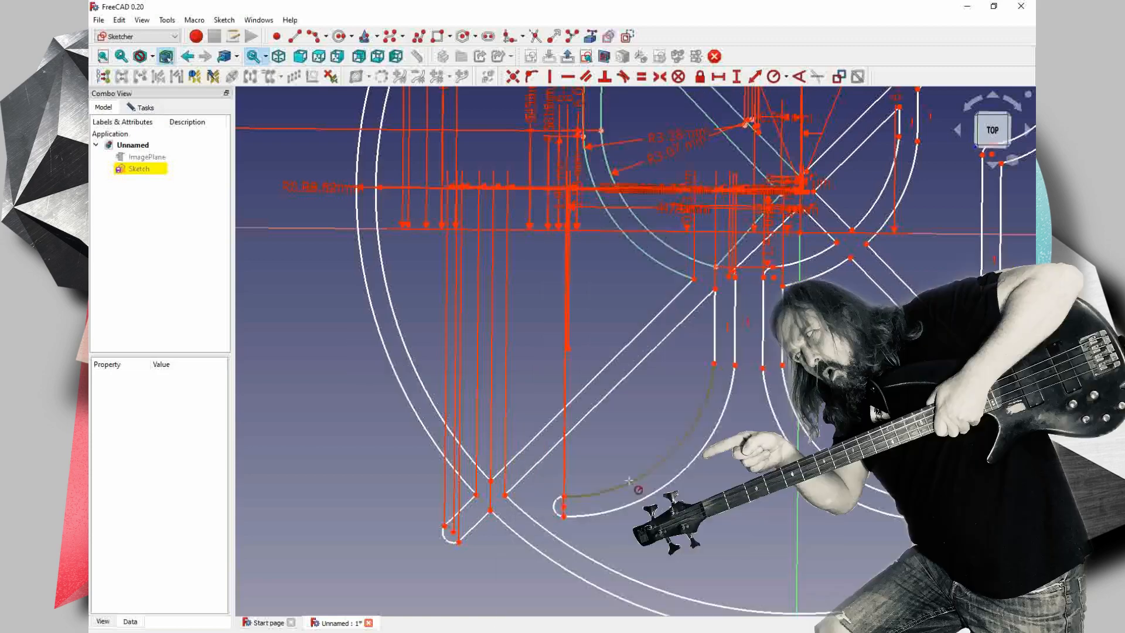
pyautogui.click(638, 480)
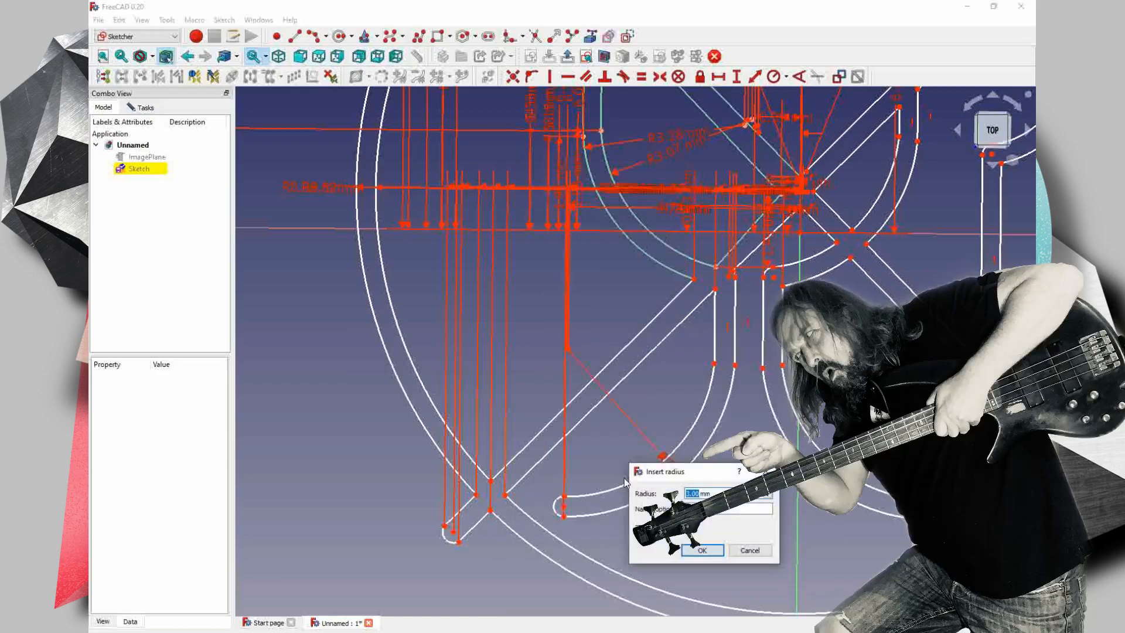
pyautogui.press('Return')
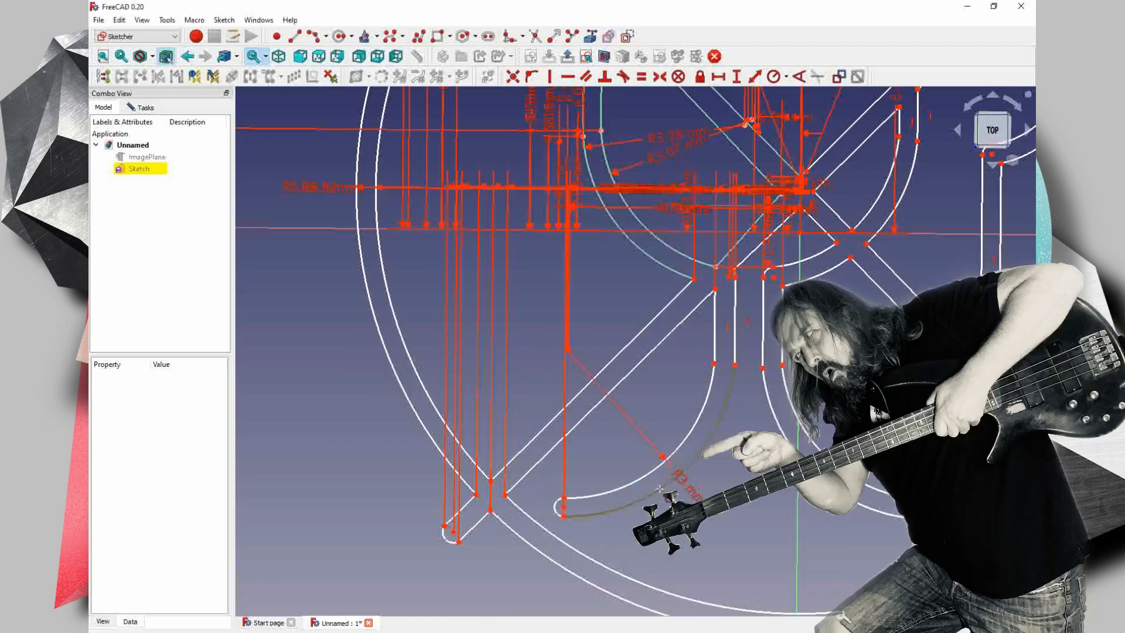
pyautogui.click(660, 488)
pyautogui.press('Return')
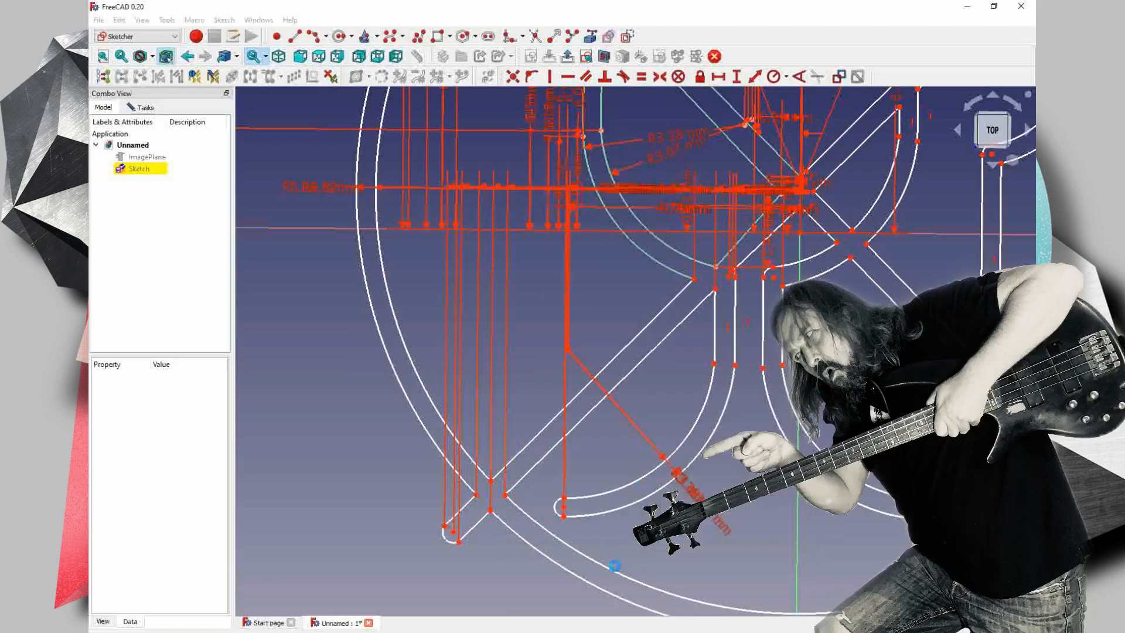
# - Constrain the radii of the inner and outer circle arcs along the bottom of the symbol, keeping the proposed values
pyautogui.click(613, 568)
pyautogui.press('Return')
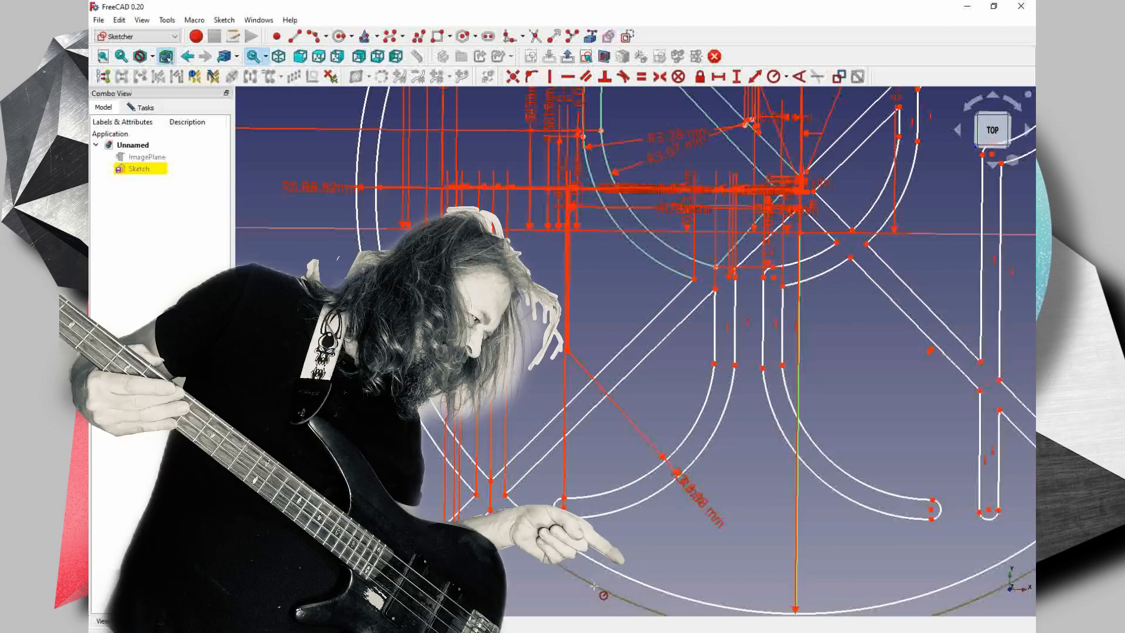
pyautogui.click(594, 586)
pyautogui.press('Return')
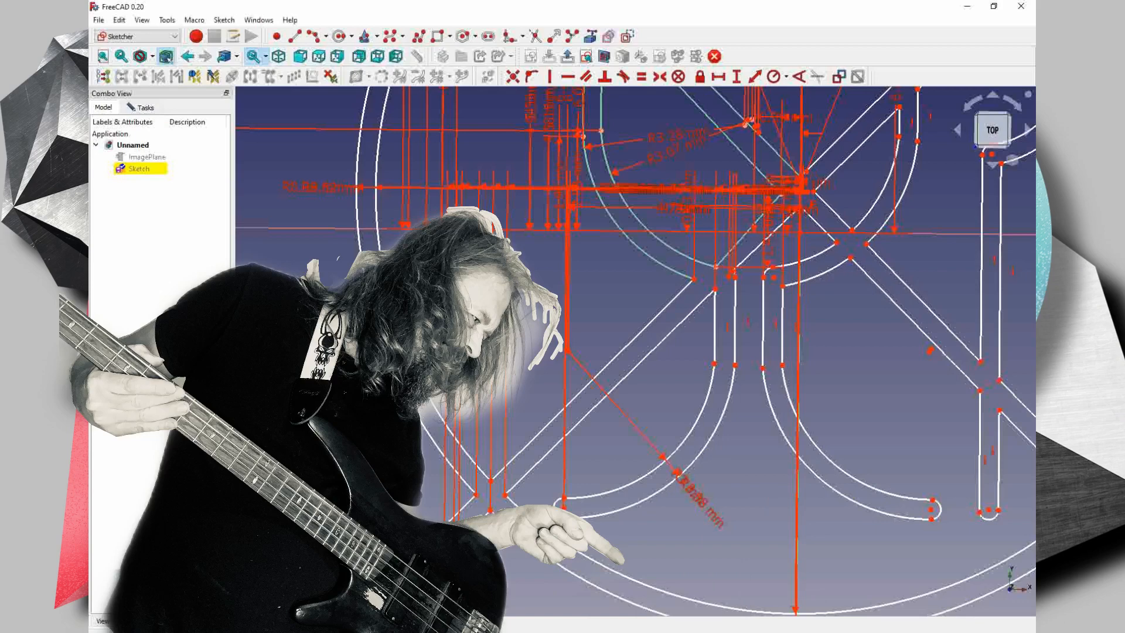
# - Constrain the radii of the rounded ends of the lower-left diagonal bar and the left foot, keeping the proposed values
pyautogui.click(528, 567)
pyautogui.press('Return')
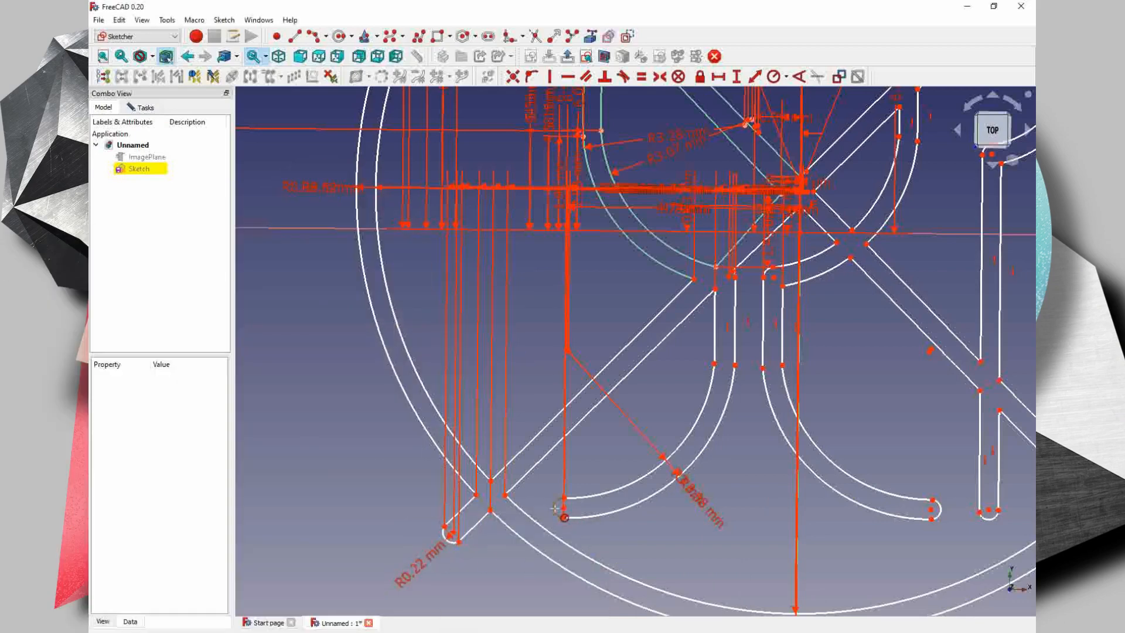
pyautogui.click(555, 507)
pyautogui.press('Return')
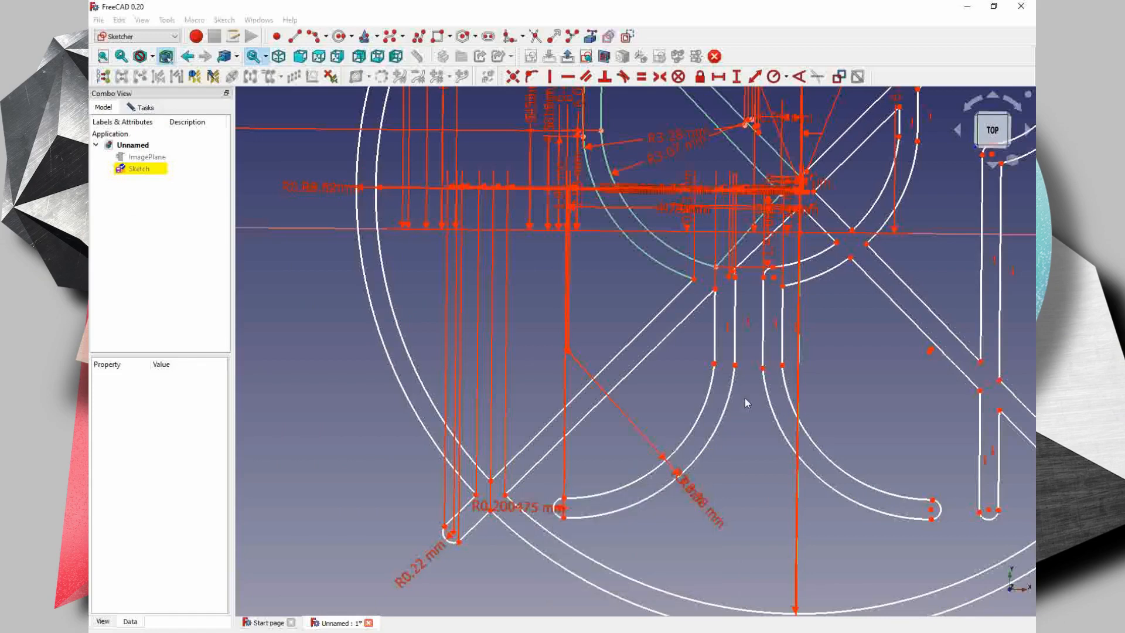
# - Constrain the radii of the two curved arcs forming the glass's right foot, keeping the proposed values
pyautogui.click(796, 405)
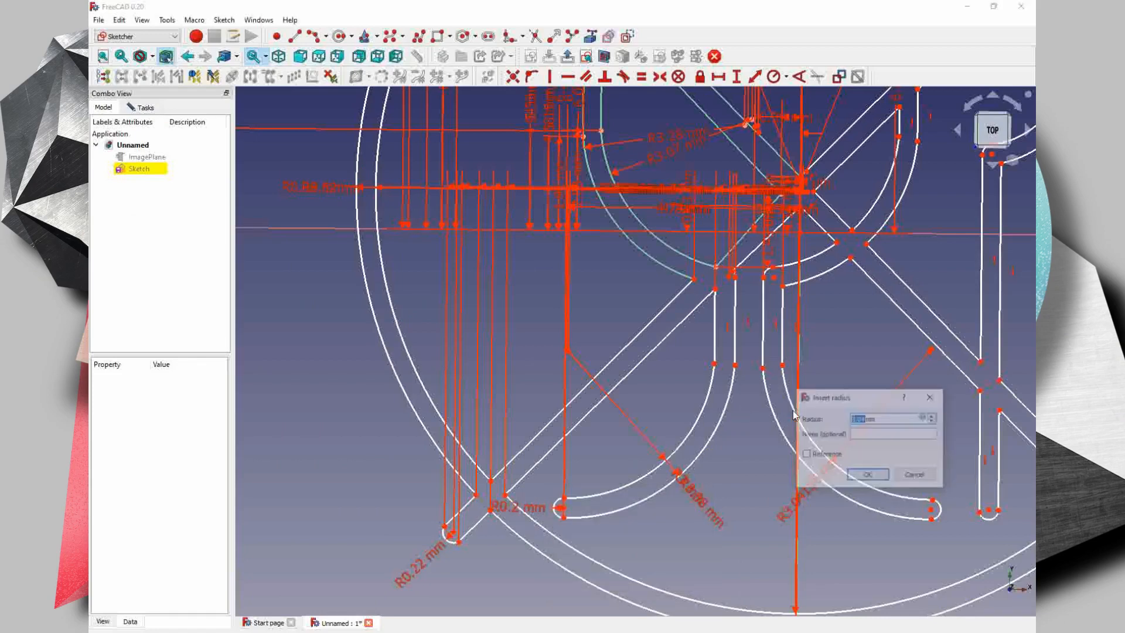
pyautogui.press('Return')
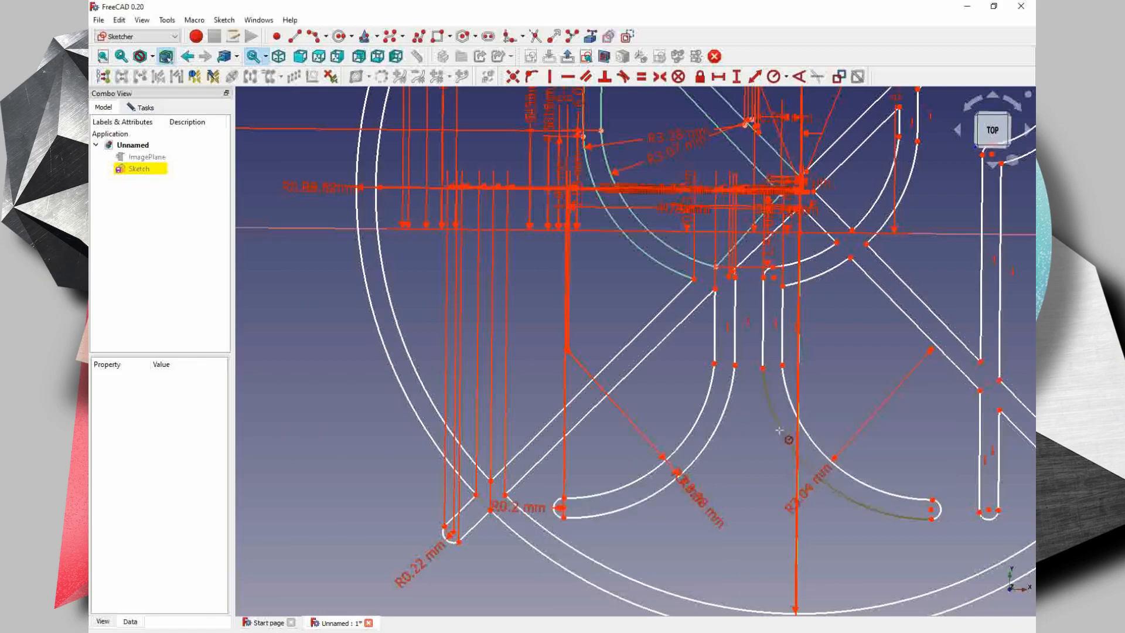
pyautogui.press('Return')
# - Constrain the vertical distances from the origin to the upper points where the lower-left bar meets the inner circle, keeping the proposed lengths
pyautogui.moveTo(739, 459); pyautogui.dragTo(680, 438, button='middle')
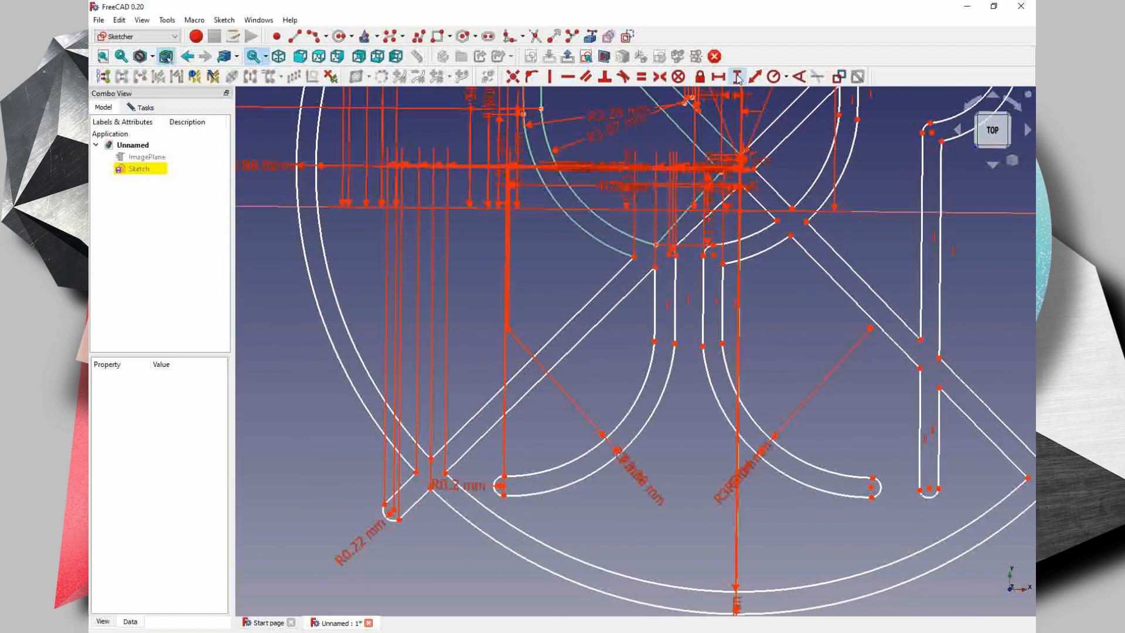
pyautogui.click(736, 77)
pyautogui.click(432, 459)
pyautogui.click(711, 256)
pyautogui.press('Return')
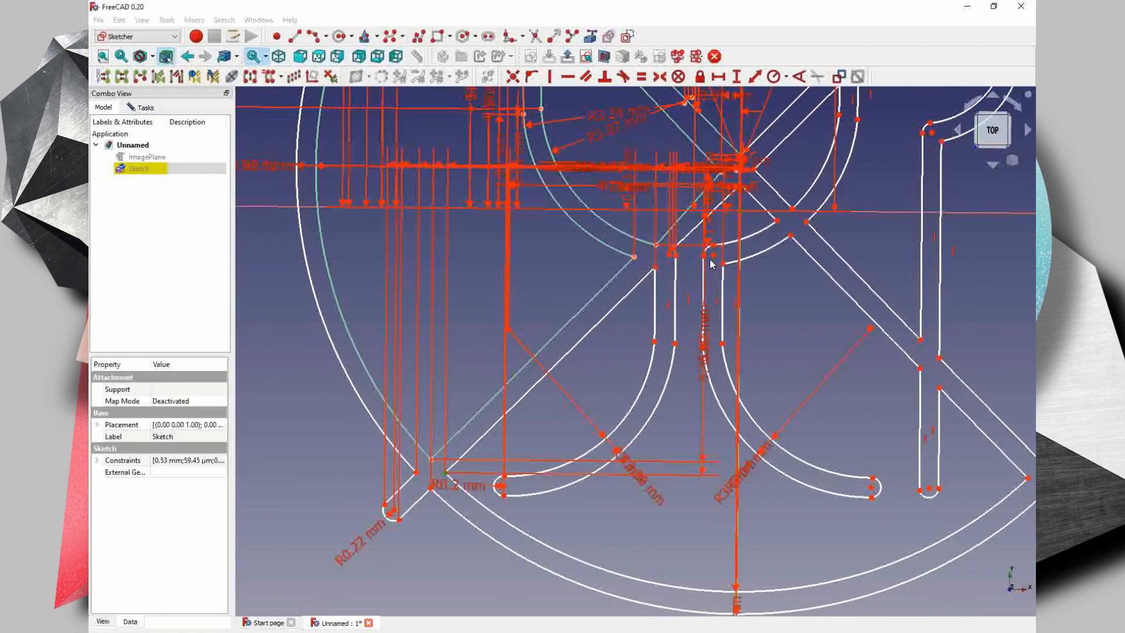
# - Constrain the vertical distances from the origin to both ends of the left stem's outer edge and the inner edge's upper end, keeping the proposed lengths
pyautogui.click(655, 267)
pyautogui.click(741, 211)
pyautogui.press('Return')
pyautogui.click(654, 341)
pyautogui.click(741, 210)
pyautogui.press('Return')
pyautogui.click(675, 255)
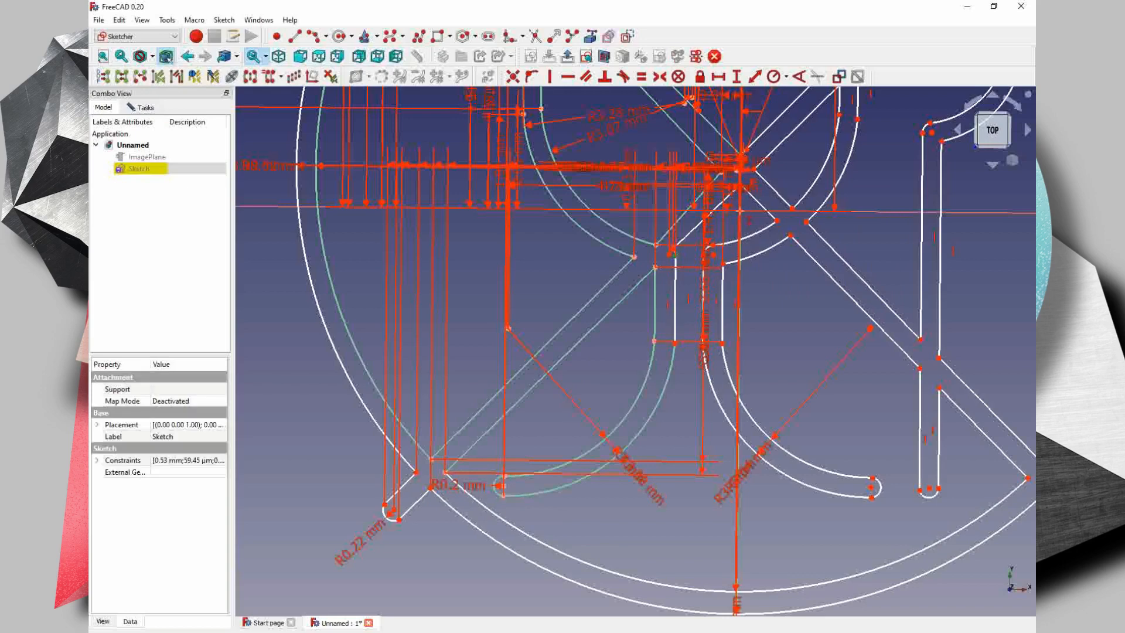
pyautogui.click(741, 211)
pyautogui.press('Return')
# - Constrain the vertical distance from the upper end of the left stem's small corner arc to the origin, keeping the proposed length
pyautogui.scroll(6, 675, 255)
pyautogui.moveTo(676, 255); pyautogui.dragTo(642, 297, button='middle')
pyautogui.click(642, 273)
pyautogui.click(866, 144)
pyautogui.press('Return')
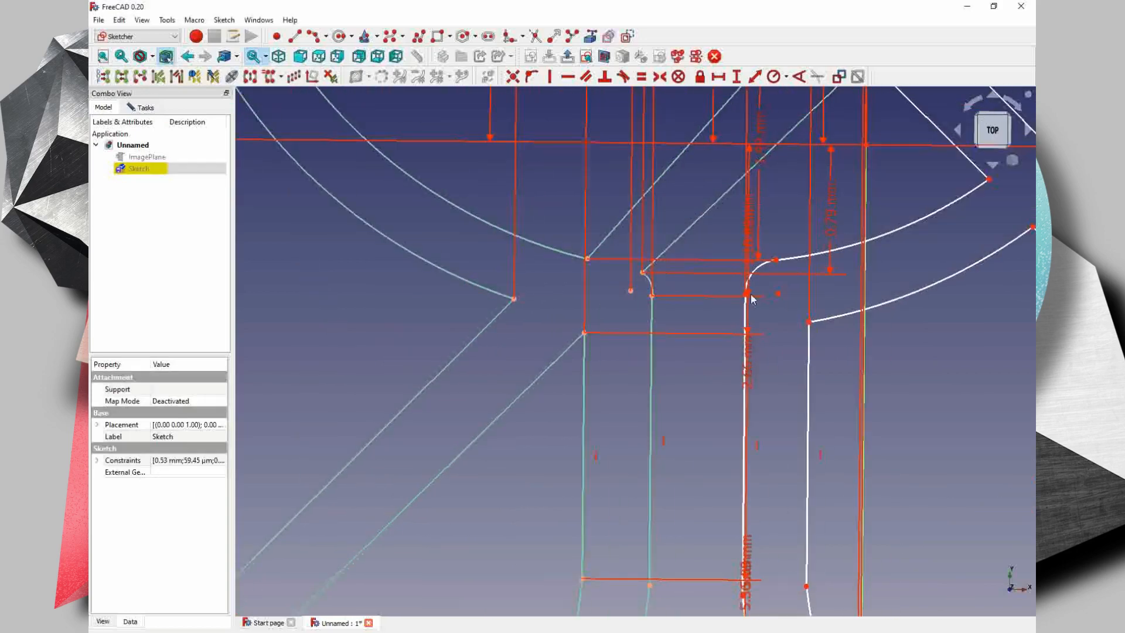
# - Constrain the vertical distances from the origin to the ends and centre of the right stem's small corner arc, keeping the proposed lengths
pyautogui.click(776, 260)
pyautogui.click(866, 145)
pyautogui.press('Return')
pyautogui.click(778, 293)
pyautogui.click(866, 145)
pyautogui.press('Return')
pyautogui.click(746, 293)
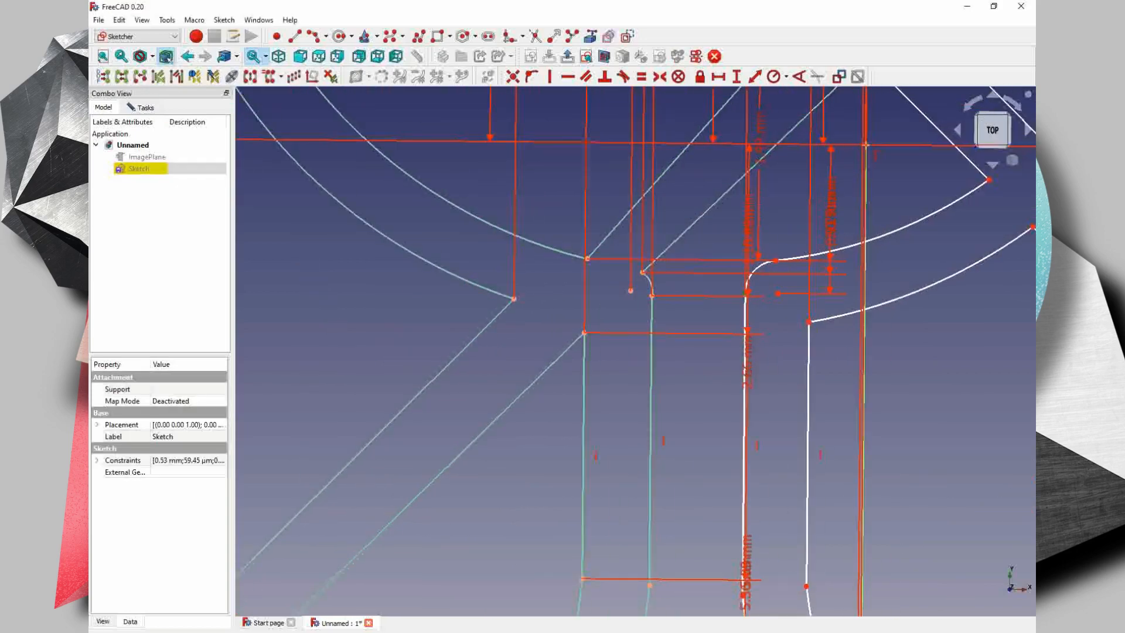
pyautogui.click(866, 144)
pyautogui.press('Return')
# - Constrain the vertical distances from the lower and upper ends of the right stem's outer edge to the origin, keeping the proposed lengths
pyautogui.moveTo(776, 449); pyautogui.dragTo(774, 437, button='middle')
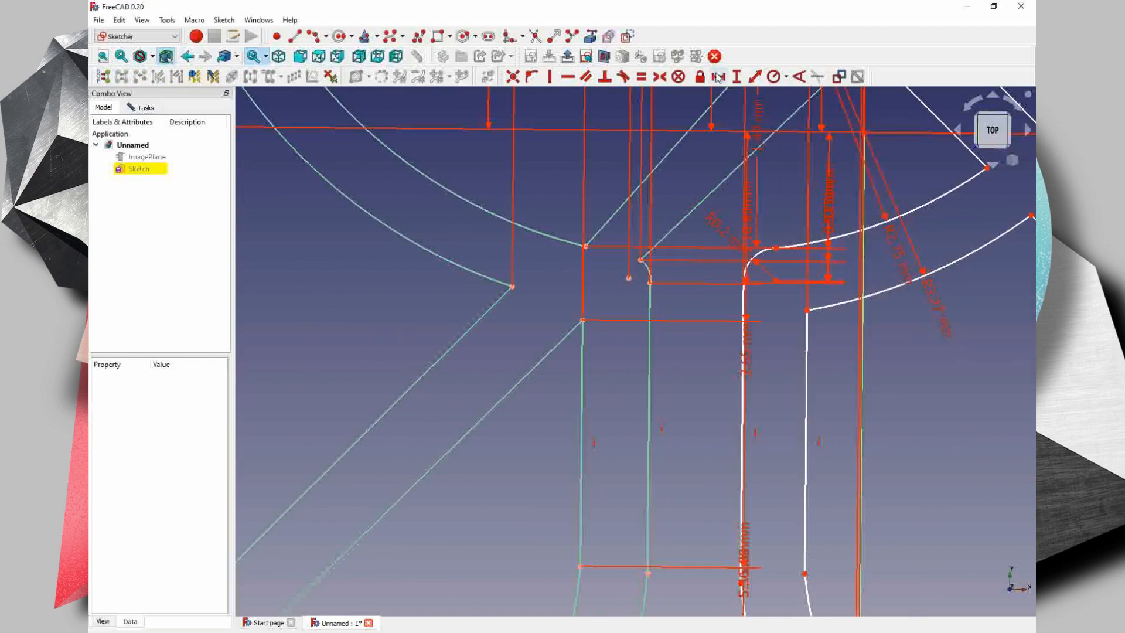
pyautogui.click(804, 573)
pyautogui.click(864, 133)
pyautogui.press('Return')
pyautogui.click(807, 310)
pyautogui.click(865, 135)
pyautogui.click(808, 310)
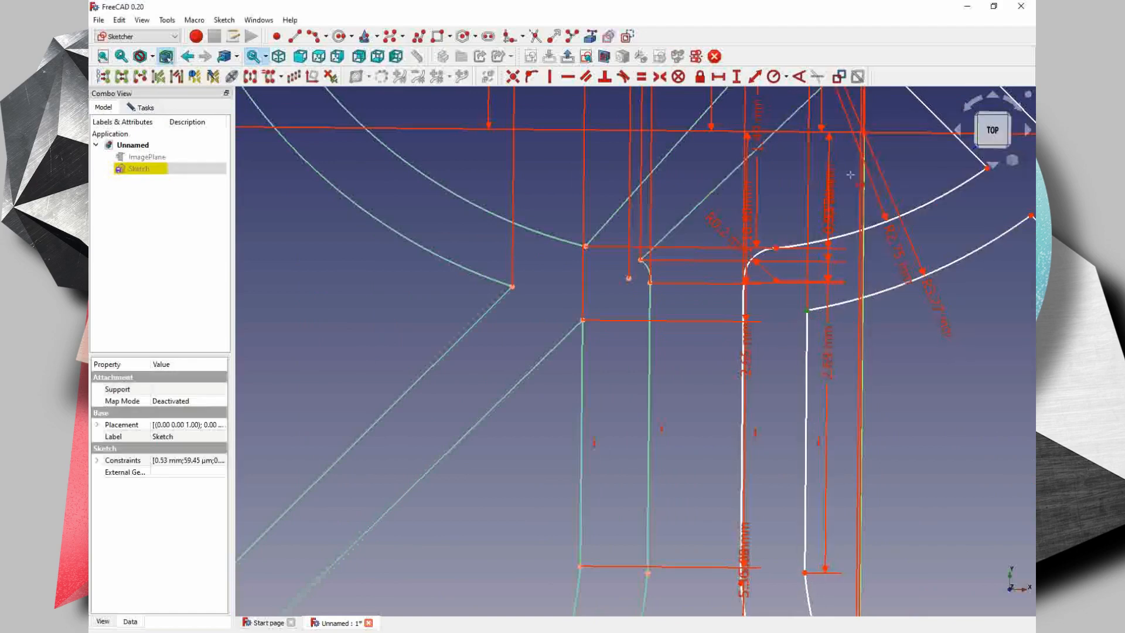
pyautogui.click(864, 133)
pyautogui.press('Return')
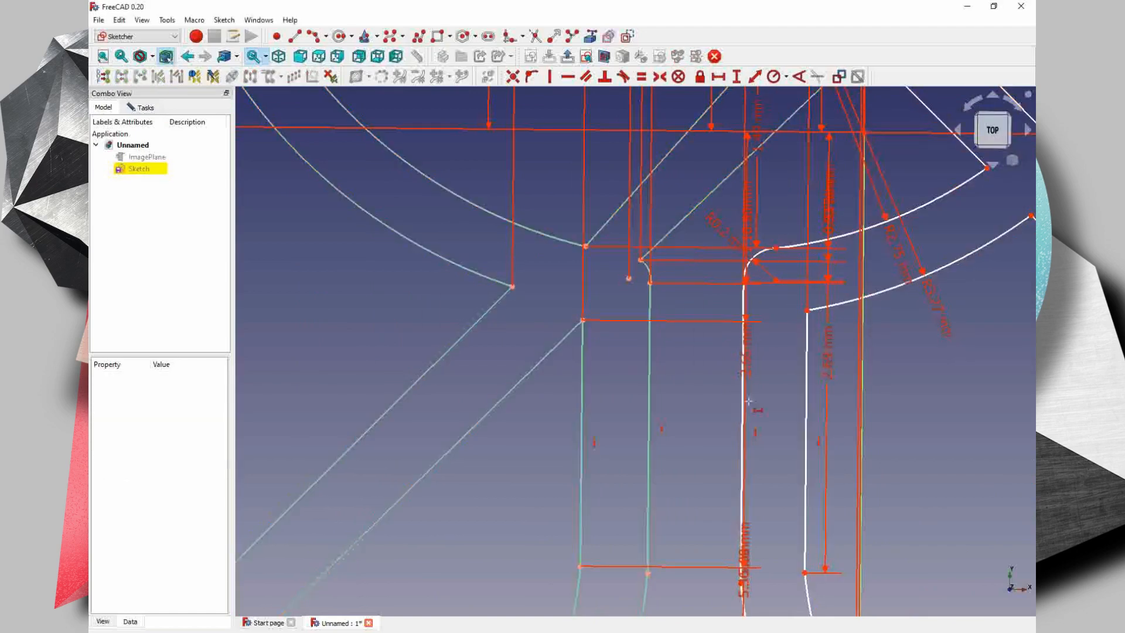
# - Try to constrain the vertical distance from the origin to the right stem's inner lower end and the arc adjoining it
pyautogui.moveTo(748, 445); pyautogui.dragTo(723, 422, button='middle')
pyautogui.click(717, 559)
pyautogui.scroll(-1, 840, 225)
pyautogui.click(839, 130)
pyautogui.press('Return')
pyautogui.moveTo(814, 562); pyautogui.dragTo(646, 420, button='middle')
pyautogui.click(604, 471)
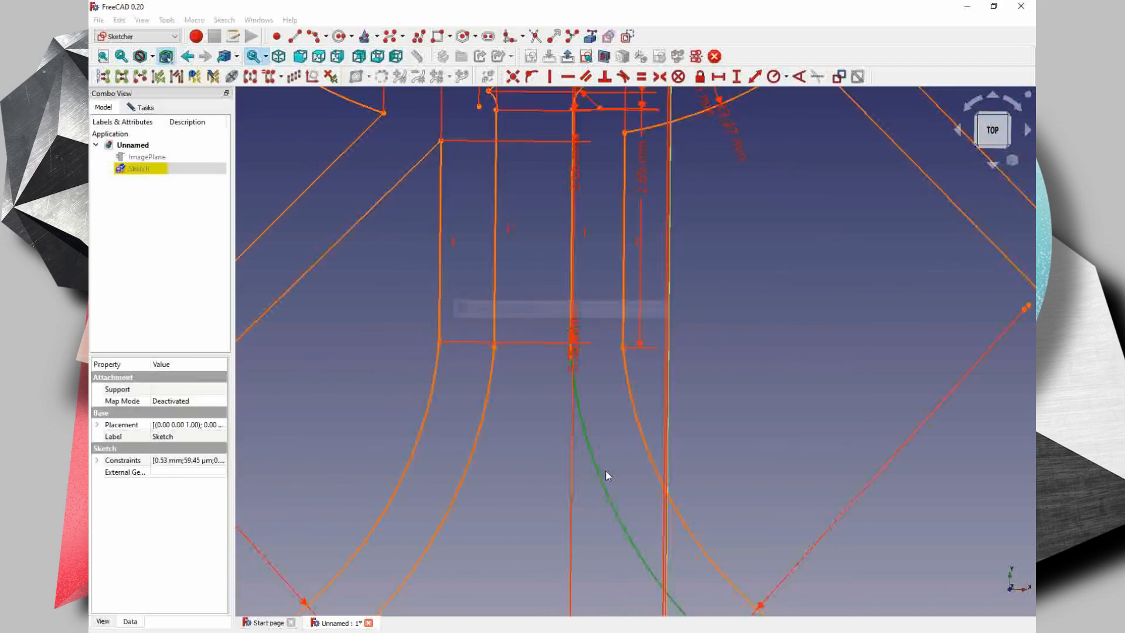
pyautogui.press('Return')
# - Move the overlapping dimension labels around the glass's stem and right foot apart
pyautogui.scroll(-3, 606, 476)
pyautogui.moveTo(594, 604); pyautogui.dragTo(633, 383, button='middle')
pyautogui.moveTo(879, 493)
pyautogui.mouseDown(button='middle')
pyautogui.moveTo(625, 545)
pyautogui.moveTo(762, 577)
pyautogui.mouseUp(button='middle')
pyautogui.click(761, 485)
pyautogui.moveTo(549, 240); pyautogui.dragTo(550, 342, button='middle')
pyautogui.rightClick(670, 363)
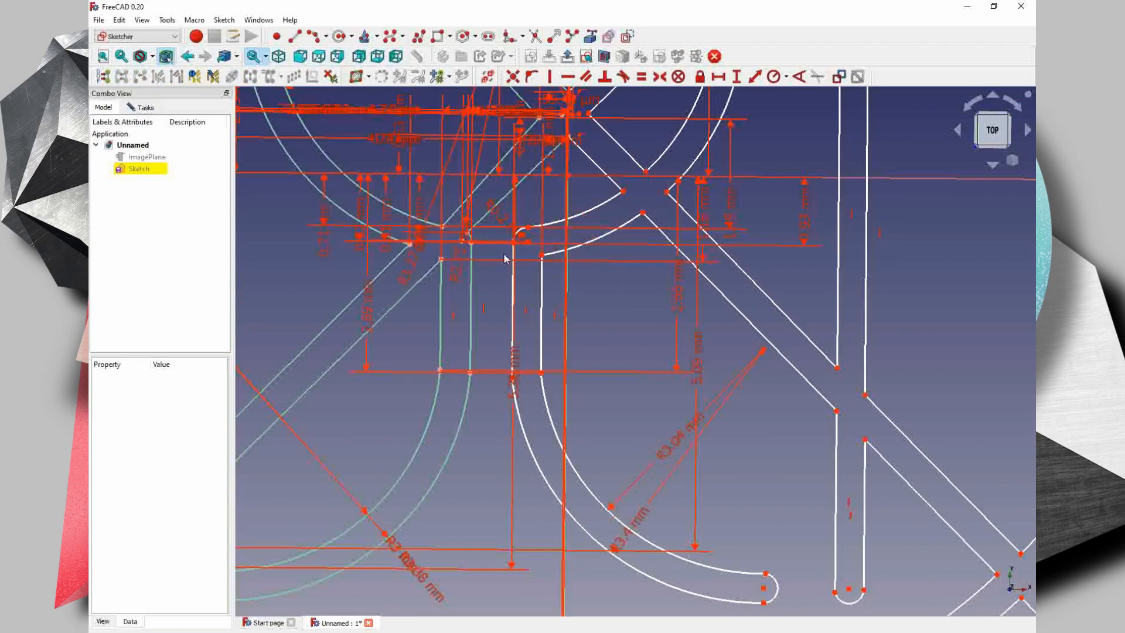
# - Constrain the horizontal distance from the origin to the point where the lower-right diagonal bar meets the bowl's inner arc, keeping the proposed length
pyautogui.scroll(3, 505, 258)
pyautogui.moveTo(534, 223); pyautogui.dragTo(542, 286, button='middle')
pyautogui.click(646, 160)
pyautogui.click(765, 195)
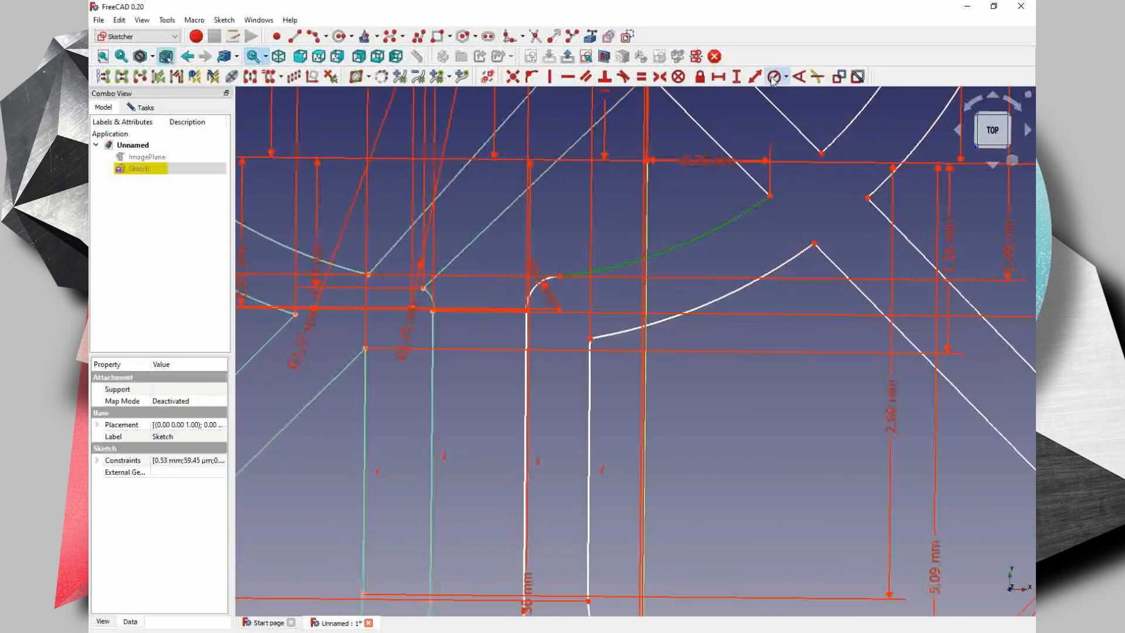
pyautogui.scroll(4, 647, 160)
pyautogui.click(718, 77)
pyautogui.press('Return')
pyautogui.click(669, 158)
pyautogui.click(718, 76)
pyautogui.click(646, 364)
pyautogui.click(718, 76)
pyautogui.click(646, 356)
pyautogui.moveTo(692, 591); pyautogui.dragTo(676, 391, button='middle')
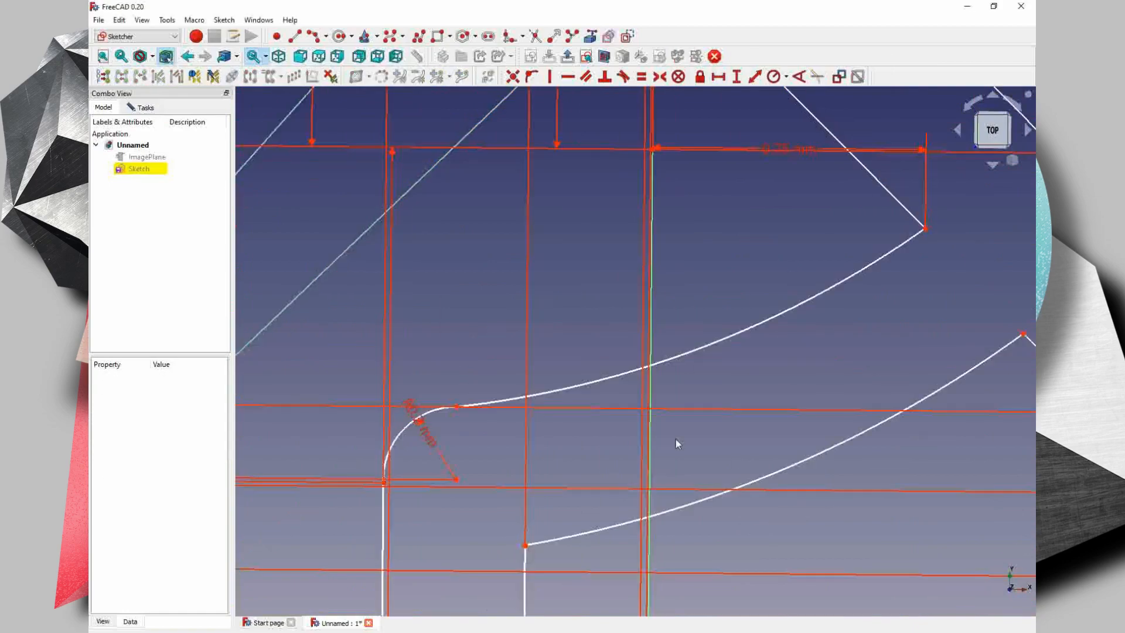
# - Constrain the vertical distance from the origin to the corner just right of the diagonal bars' central crossing, keeping the proposed length
pyautogui.scroll(-3, 762, 451)
pyautogui.click(737, 77)
pyautogui.press('Return')
pyautogui.click(784, 127)
pyautogui.moveTo(803, 294); pyautogui.dragTo(835, 370)
pyautogui.click(737, 77)
pyautogui.press('Return')
# - Constrain the horizontal distances from the origin to the remaining corners where the lower-right diagonal bar crosses the bowl wall, keeping the proposed lengths
pyautogui.click(718, 77)
pyautogui.scroll(3, 820, 112)
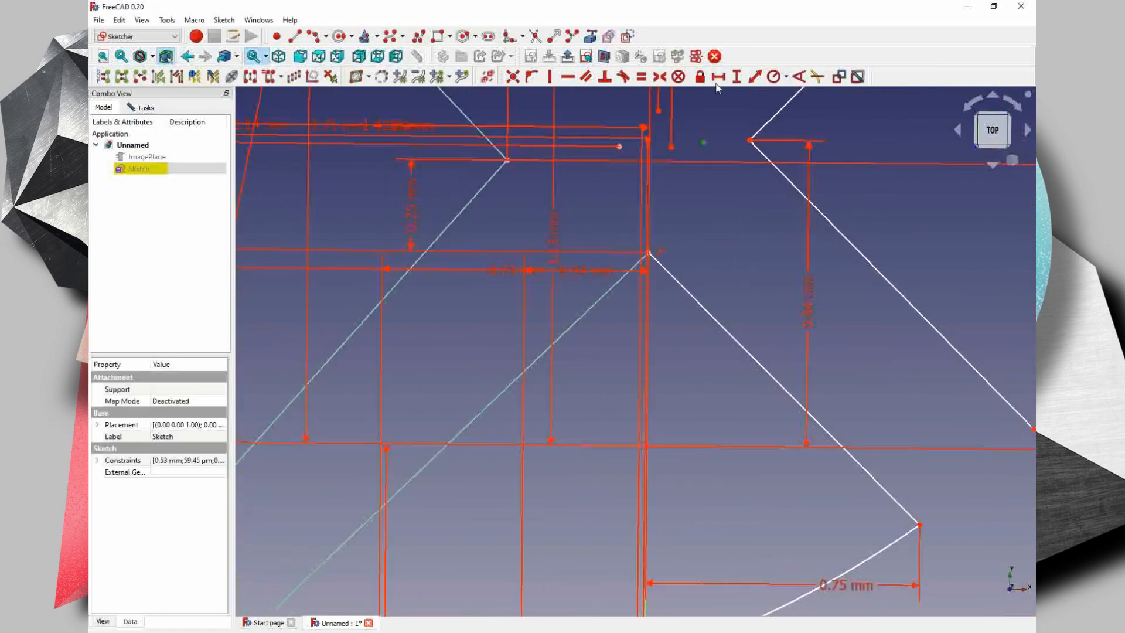
pyautogui.moveTo(729, 225); pyautogui.dragTo(726, 310, button='middle')
pyautogui.scroll(-3, 710, 291)
pyautogui.click(701, 176)
pyautogui.click(673, 423)
pyautogui.press('Return')
pyautogui.scroll(-4, 673, 423)
pyautogui.click(680, 282)
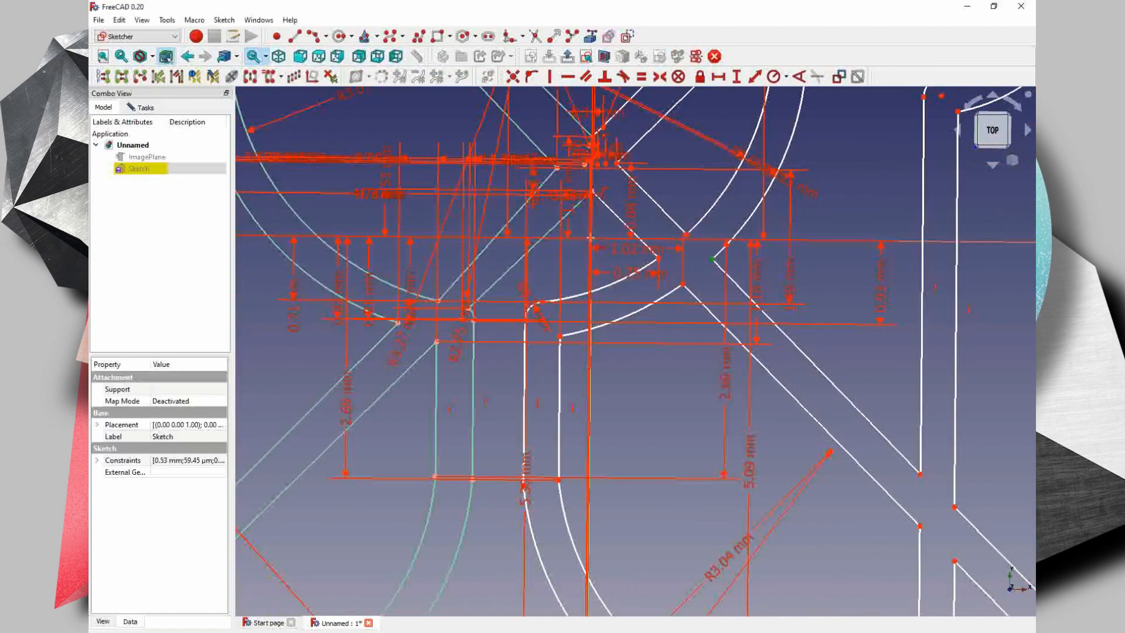
pyautogui.click(590, 238)
# - Constrain the horizontal distances from the origin to the points where the lower-right diagonal bar crosses the fork handle, keeping the proposed lengths
pyautogui.moveTo(688, 414); pyautogui.dragTo(676, 376, button='middle')
pyautogui.click(906, 434)
pyautogui.click(579, 204)
pyautogui.click(576, 203)
pyautogui.press('Return')
pyautogui.scroll(-3, 794, 394)
# - Constrain the horizontal distances at the rounded ends of the right foot and fork handle and the first lower-right circle crossing, keeping the proposed lengths
pyautogui.click(807, 565)
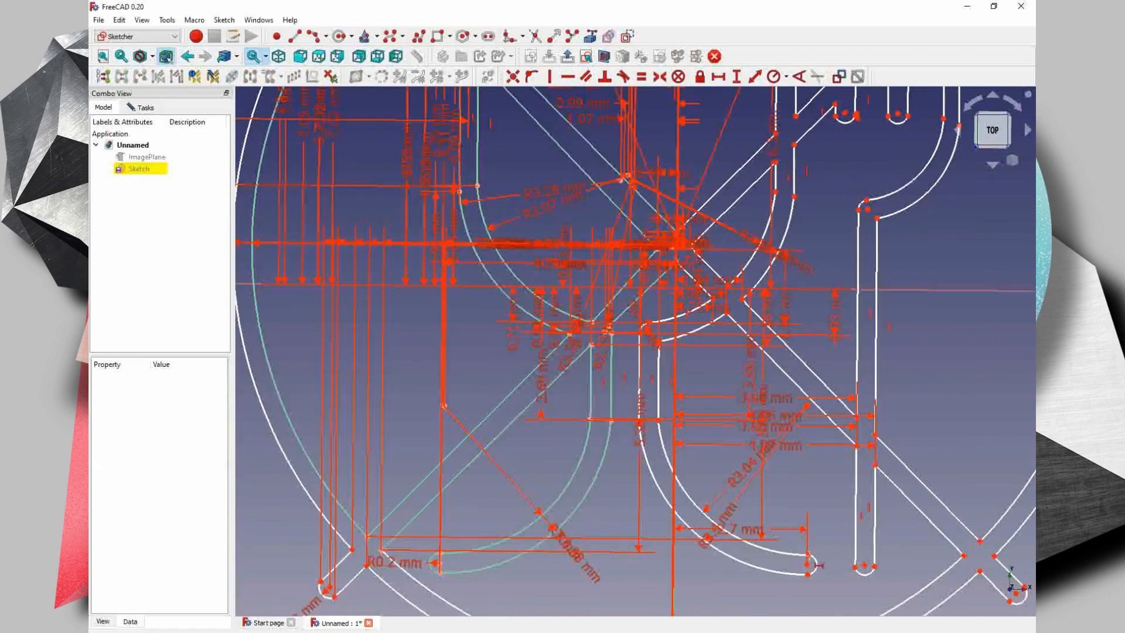
pyautogui.click(807, 555)
pyautogui.click(864, 566)
pyautogui.press('Return')
pyautogui.click(875, 566)
pyautogui.click(964, 555)
pyautogui.press('Return')
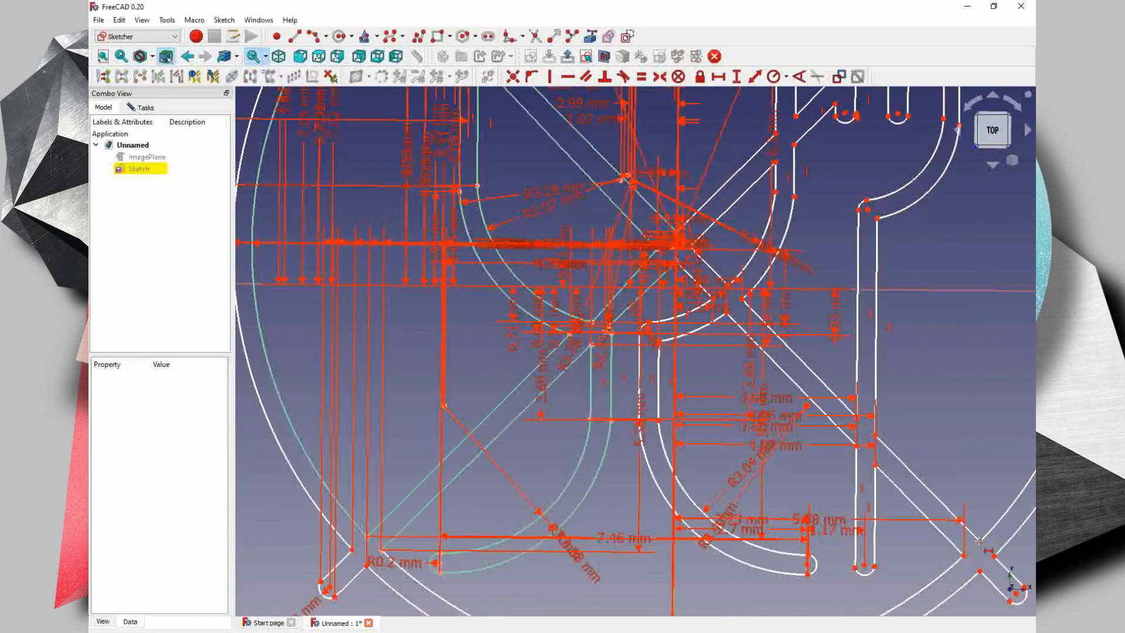
# - Constrain the horizontal distances between the remaining lower-right circle crossing corners and the diagonal bar's rounded end, keeping the proposed lengths
pyautogui.click(963, 555)
pyautogui.press('Return')
pyautogui.moveTo(980, 571); pyautogui.dragTo(841, 473, button='middle')
pyautogui.click(877, 494)
pyautogui.scroll(2, 848, 463)
pyautogui.click(904, 503)
pyautogui.click(838, 480)
pyautogui.click(882, 525)
pyautogui.press('Return')
pyautogui.scroll(-2, 754, 439)
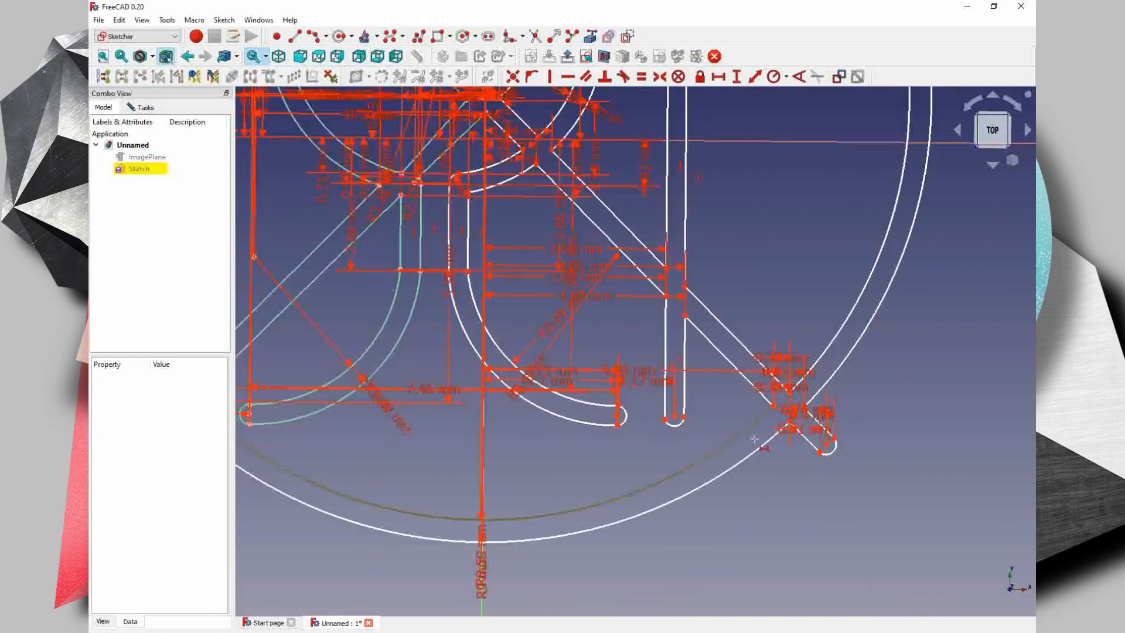
# - Constrain the vertical distances between the lower-right circle crossing corners and the diagonal bar's rounded end, keeping the proposed lengths
pyautogui.scroll(4, 832, 434)
pyautogui.click(750, 558)
pyautogui.click(765, 540)
pyautogui.press('Return')
pyautogui.press('Return')
pyautogui.scroll(2, 680, 513)
pyautogui.click(673, 370)
pyautogui.click(610, 428)
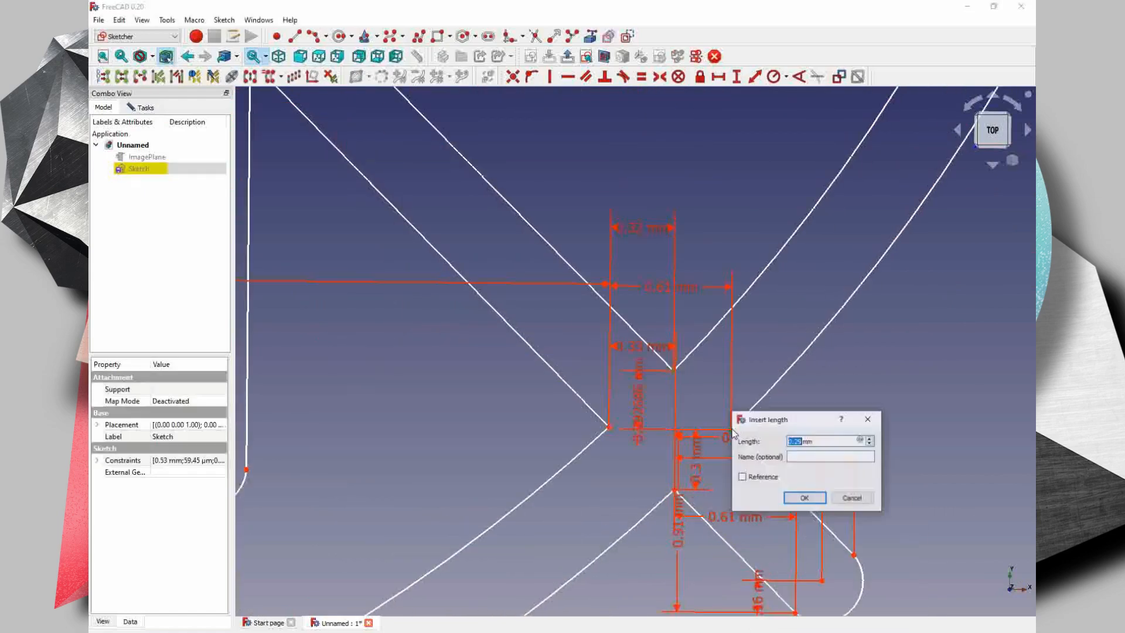
pyautogui.press('Return')
pyautogui.scroll(-3, 673, 473)
pyautogui.scroll(-2, 658, 508)
# - Constrain the vertical distances from the origin to the fork handle's lower end and its crossings with the lower-right diagonal bar, keeping the proposed lengths
pyautogui.press('Return')
pyautogui.moveTo(702, 393); pyautogui.dragTo(710, 306, button='middle')
pyautogui.click(615, 379)
pyautogui.click(317, 115)
pyautogui.press('Return')
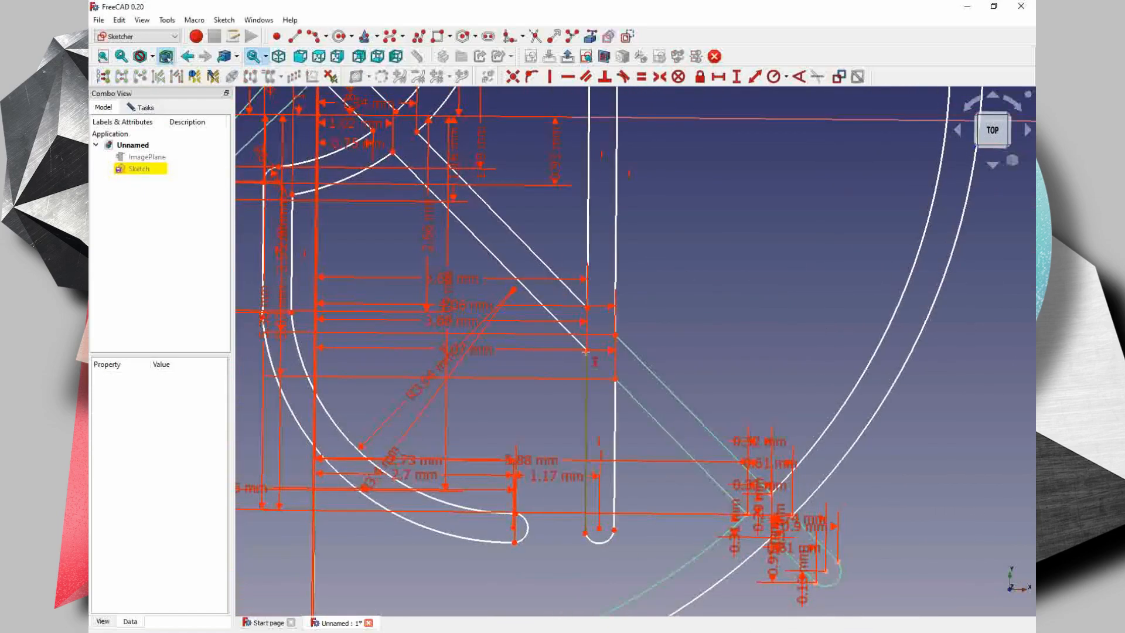
pyautogui.click(587, 350)
pyautogui.click(317, 115)
pyautogui.press('Return')
pyautogui.click(584, 532)
# - Constrain the vertical distances from the origin to the lower bar edge's two corners at the bowl wall, keeping the proposed lengths
pyautogui.press('Return')
pyautogui.click(392, 153)
pyautogui.click(317, 116)
pyautogui.press('Return')
pyautogui.click(372, 131)
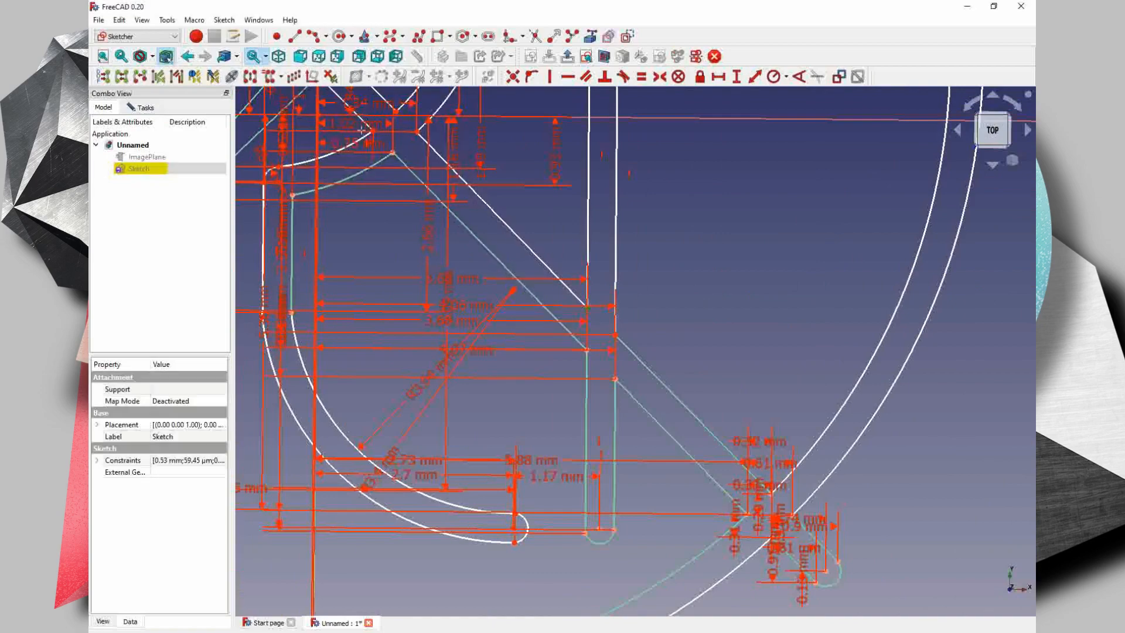
# - Constrain the vertical distances from the origin to the start of the right foot's outer arc and the foot's rounded end, keeping the proposed lengths
pyautogui.press('Return')
pyautogui.scroll(1, 262, 305)
pyautogui.click(264, 321)
pyautogui.moveTo(263, 321); pyautogui.dragTo(330, 367, button='middle')
pyautogui.click(398, 120)
pyautogui.press('Return')
pyautogui.moveTo(528, 352); pyautogui.dragTo(592, 302, button='middle')
pyautogui.click(702, 593)
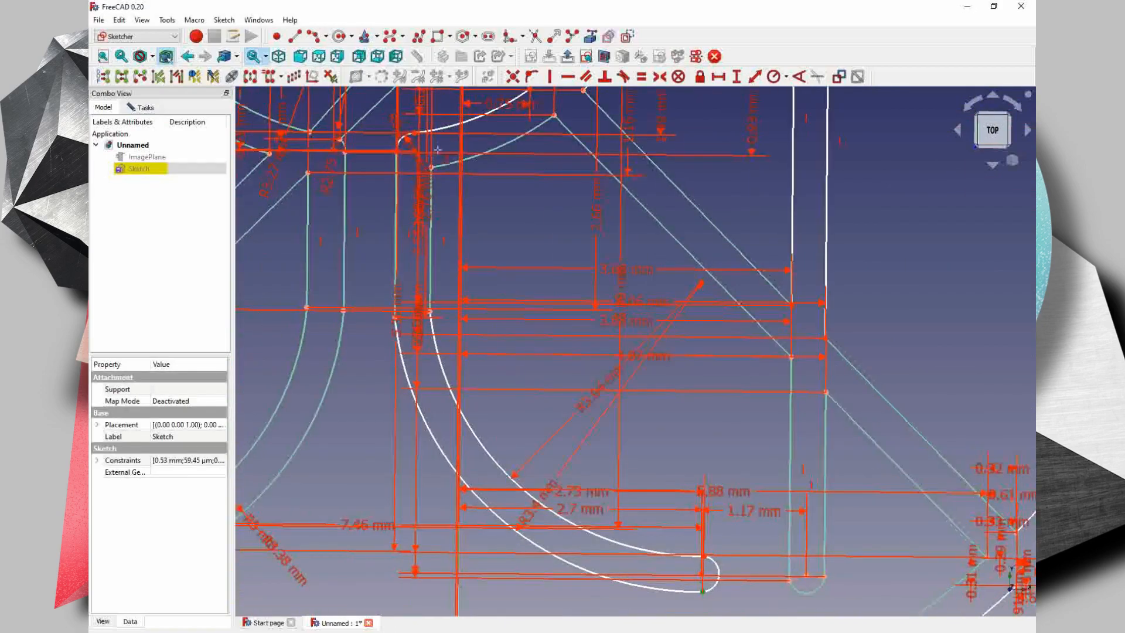
pyautogui.click(479, 112)
pyautogui.press('Return')
# - Try to constrain the vertical distance from the origin to the lower-left diagonal bar's rounded end
pyautogui.scroll(-1, 557, 195)
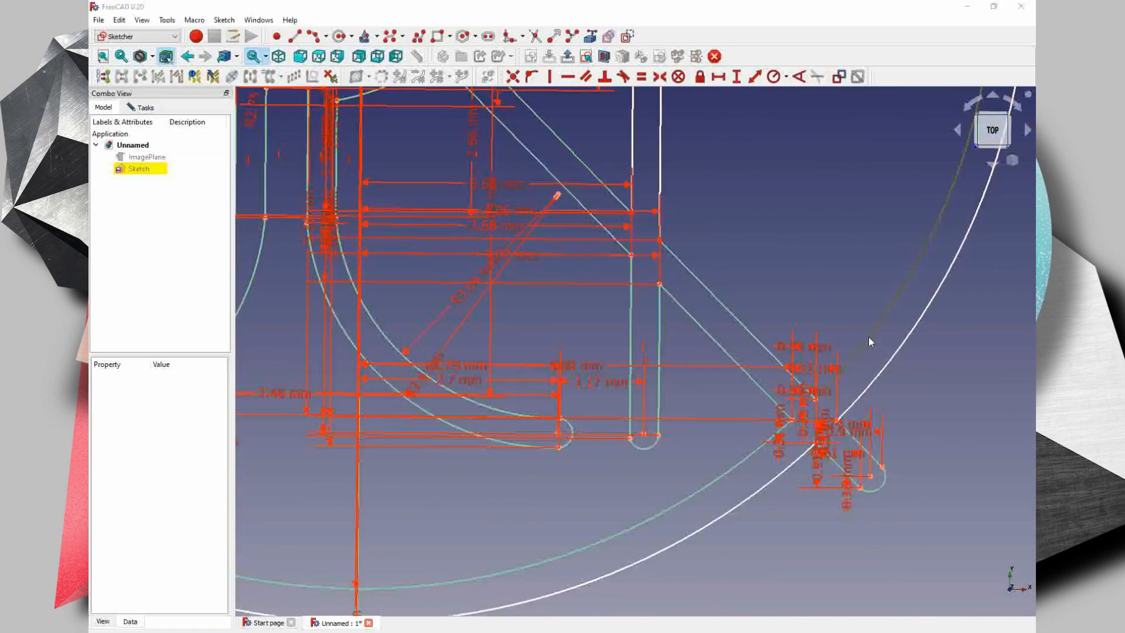
pyautogui.scroll(-2, 868, 336)
pyautogui.click(736, 76)
pyautogui.press('Return')
pyautogui.moveTo(527, 363)
pyautogui.mouseDown(button='middle')
pyautogui.moveTo(641, 366)
pyautogui.moveTo(734, 328)
pyautogui.mouseUp(button='middle')
pyautogui.click(442, 442)
pyautogui.click(737, 76)
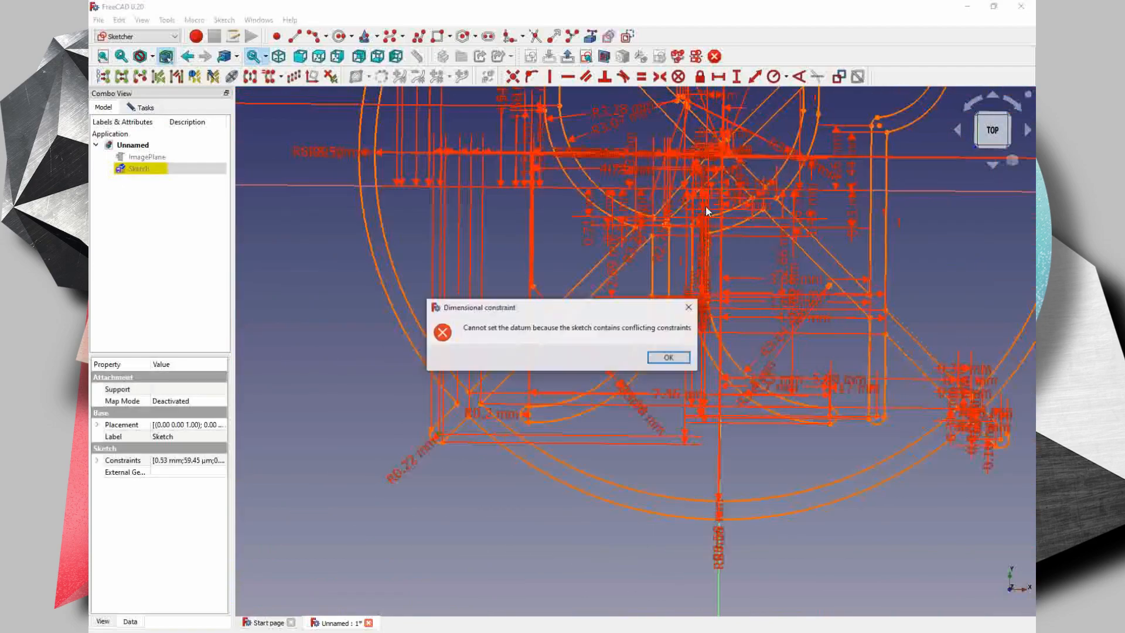
pyautogui.press('Return')
# - Constrain the vertical distance from the origin to the upper bar edge's corner on the bowl's inner wall, keeping the proposed length
pyautogui.scroll(3, 697, 151)
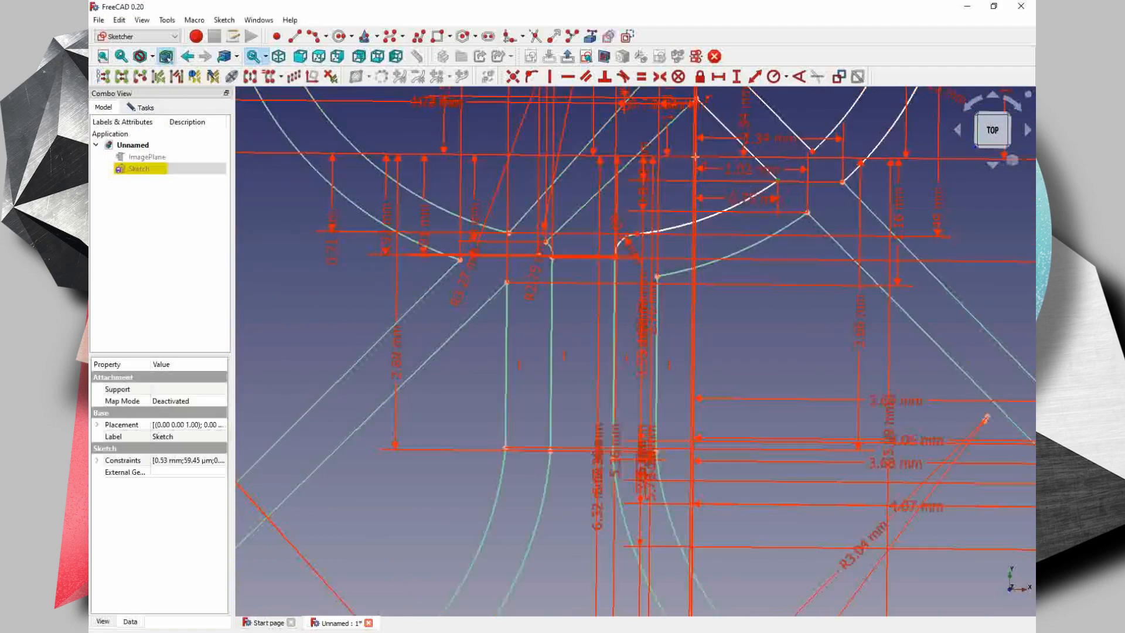
pyautogui.scroll(4, 697, 160)
pyautogui.moveTo(701, 161); pyautogui.dragTo(709, 276, button='middle')
pyautogui.click(698, 266)
pyautogui.press('Return')
pyautogui.scroll(-5, 638, 223)
pyautogui.scroll(3, 720, 196)
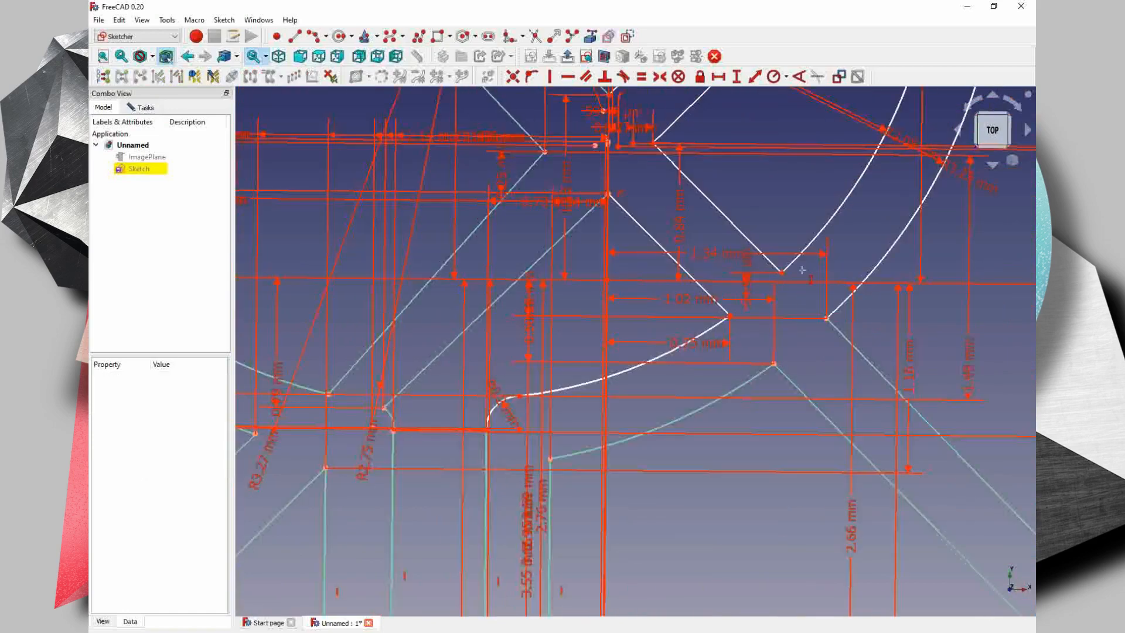
# - Constrain the vertical distances locating the arc end on the bowl's right inner wall and the lower-right bar corner nearest the origin
pyautogui.scroll(-5, 638, 346)
pyautogui.scroll(3, 729, 266)
pyautogui.click(711, 261)
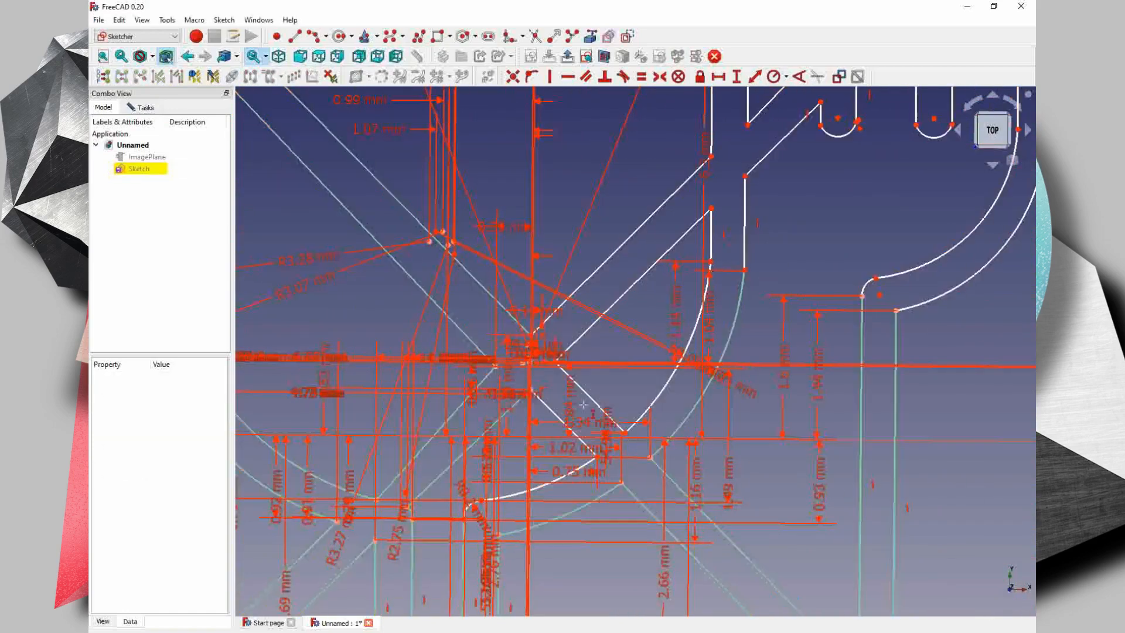
pyautogui.scroll(3, 583, 404)
pyautogui.scroll(-5, 621, 410)
pyautogui.scroll(4, 660, 418)
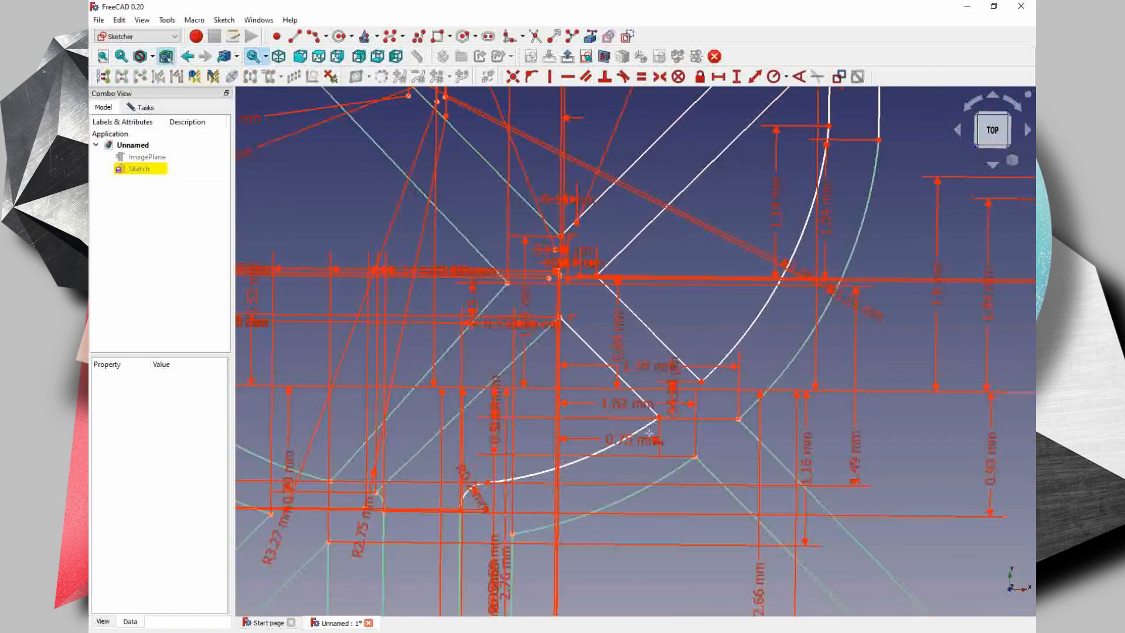
pyautogui.click(557, 388)
pyautogui.press('Return')
# - Constrain the vertical distance between the lower end of the fork's right tine and the fork's shoulder fillet, keeping the proposed length
pyautogui.scroll(-5, 596, 439)
pyautogui.click(775, 344)
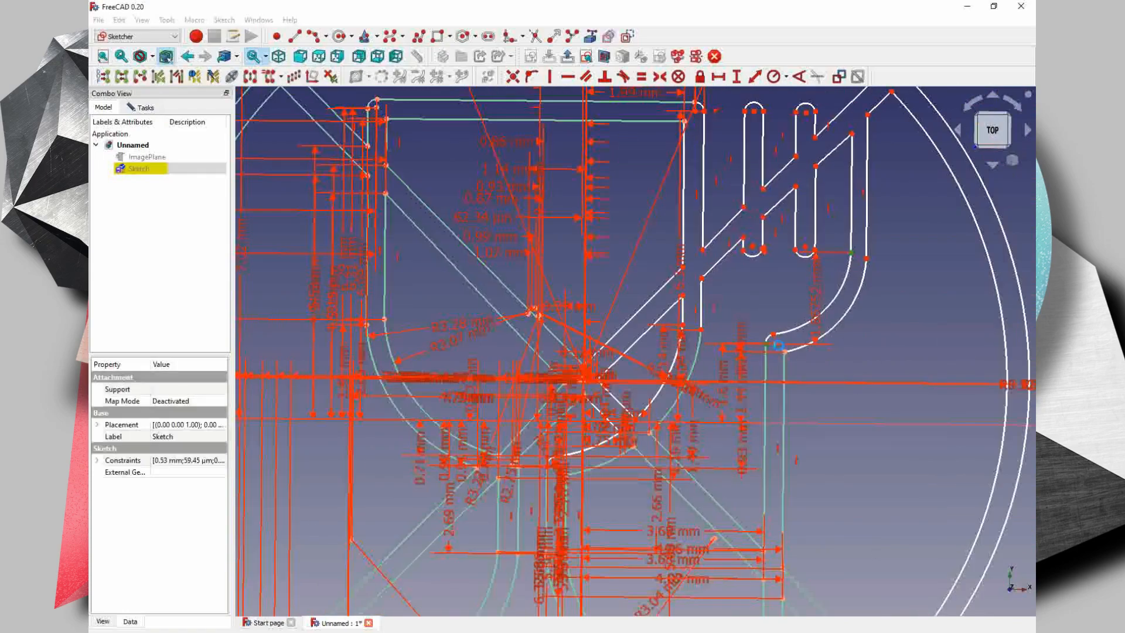
pyautogui.press('Return')
pyautogui.click(615, 434)
pyautogui.press('Return')
# - Constrain the radii of the rounded fork tine ends and the upper outer circle arc, keeping the proposed values
pyautogui.moveTo(754, 107); pyautogui.dragTo(752, 260, button='middle')
pyautogui.click(843, 174)
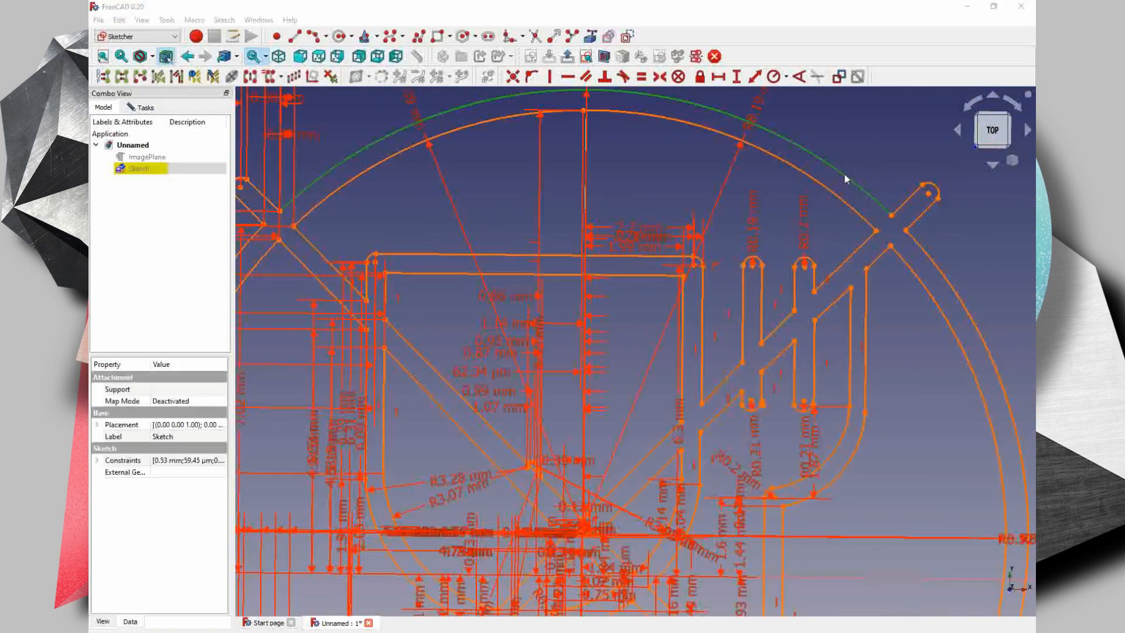
pyautogui.press('Return')
# - Constrain the horizontal distances between the corners where the upper-right diagonal bar crosses the circle, keeping the proposed lengths
pyautogui.moveTo(715, 338); pyautogui.dragTo(737, 240, button='middle')
pyautogui.scroll(-2, 737, 240)
pyautogui.click(860, 201)
pyautogui.click(872, 213)
pyautogui.press('Return')
pyautogui.click(860, 201)
pyautogui.click(847, 213)
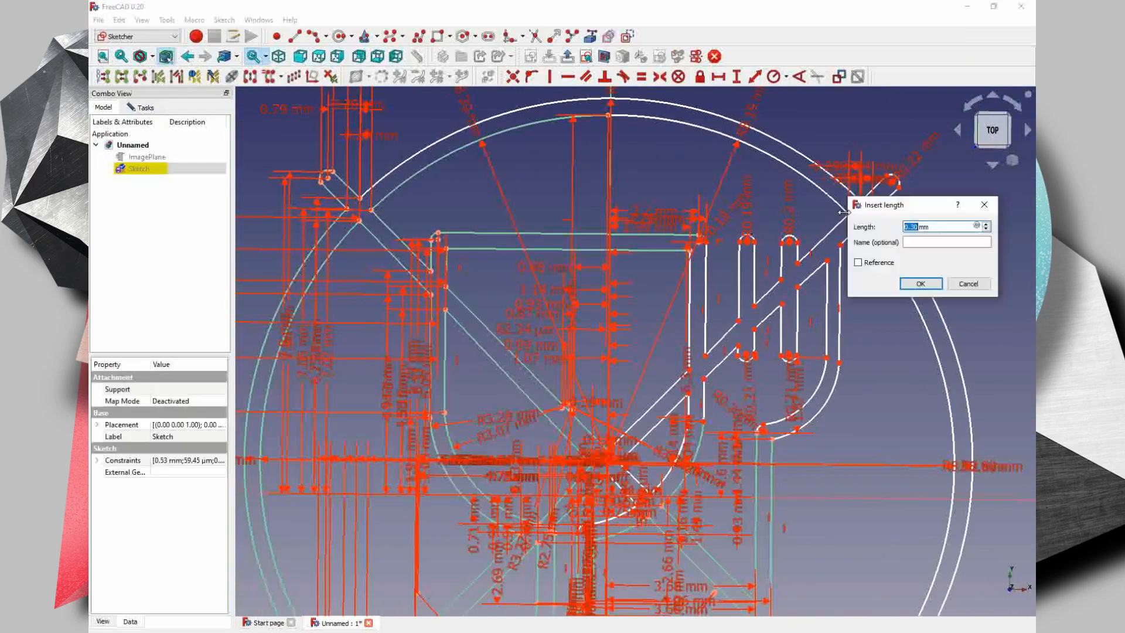
pyautogui.press('Return')
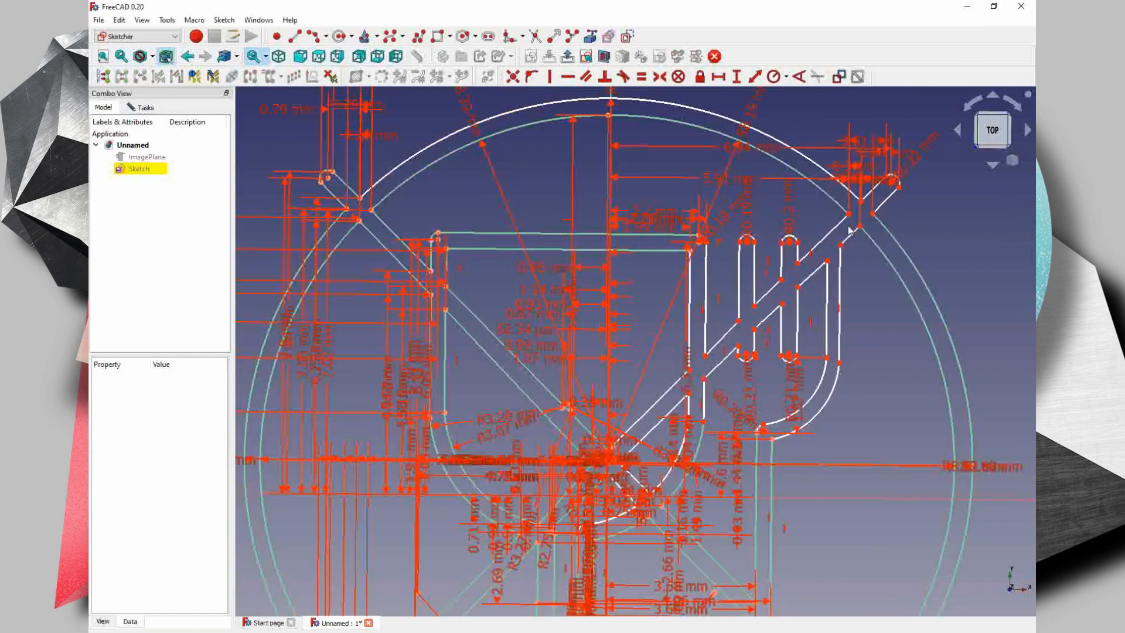
# - Constrain the vertical distances from the origin to the upper-right bar's corners at the first narrow tine and the bowl's right inner wall
pyautogui.click(738, 321)
pyautogui.click(608, 497)
pyautogui.press('Return')
pyautogui.scroll(3, 708, 249)
pyautogui.moveTo(733, 399); pyautogui.dragTo(781, 211, button='middle')
pyautogui.click(757, 257)
pyautogui.click(608, 486)
pyautogui.press('Return')
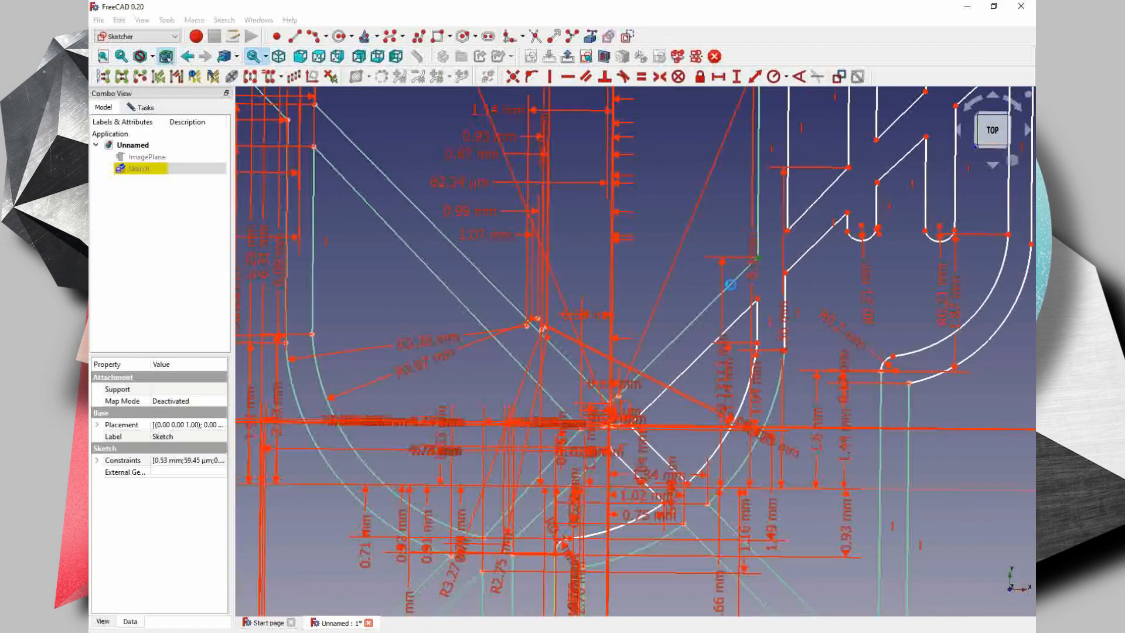
pyautogui.click(758, 299)
pyautogui.click(608, 487)
pyautogui.press('Return')
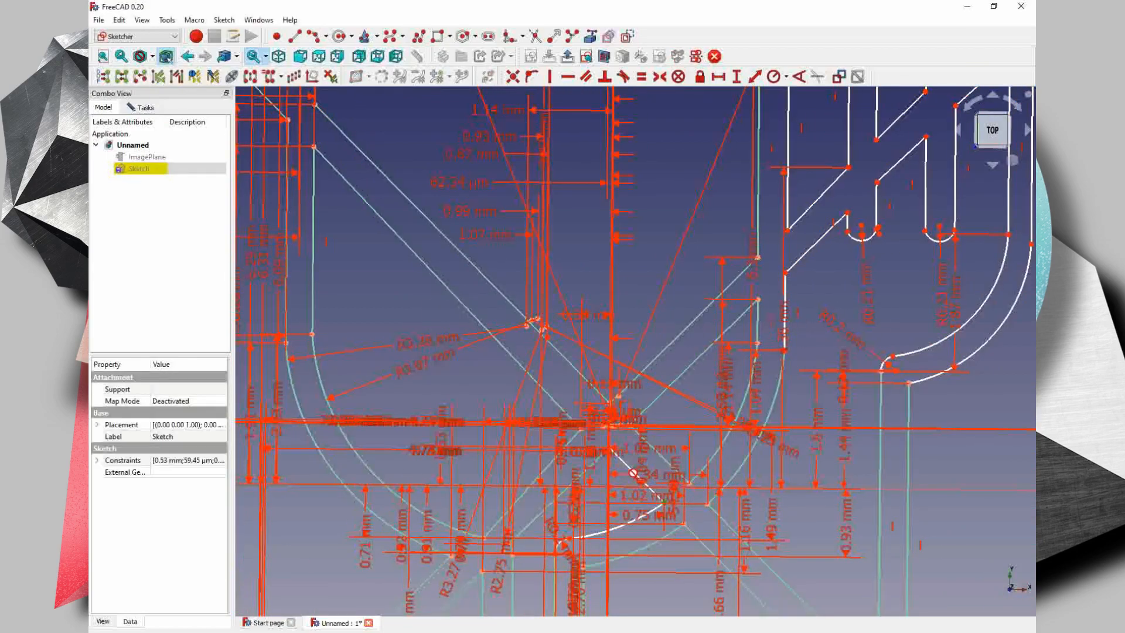
# - Constrain the vertical distances from the bar corners on the bowl's right outer wall to the wall's arc end and the first narrow tine
pyautogui.scroll(3, 691, 494)
pyautogui.scroll(-5, 608, 561)
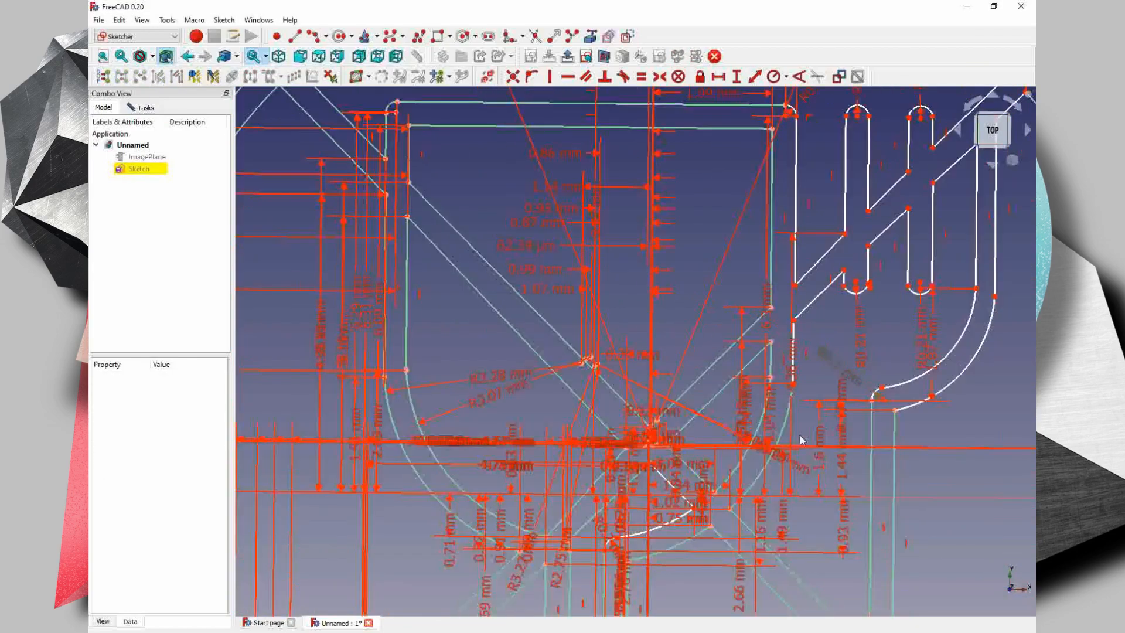
pyautogui.scroll(5, 899, 252)
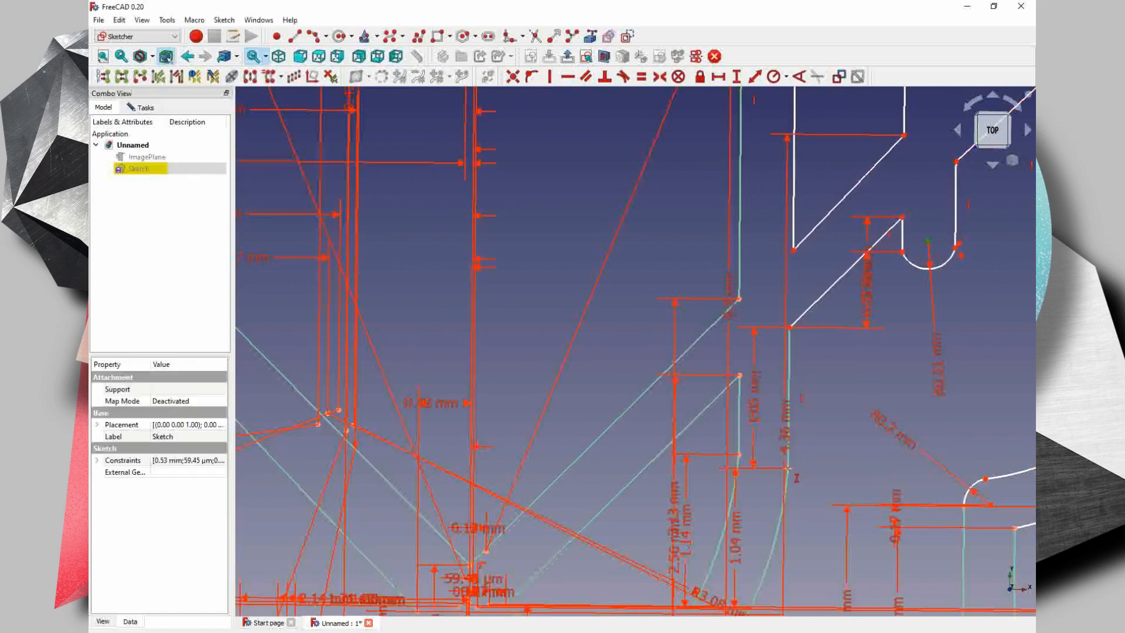
pyautogui.scroll(-4, 807, 380)
pyautogui.click(806, 422)
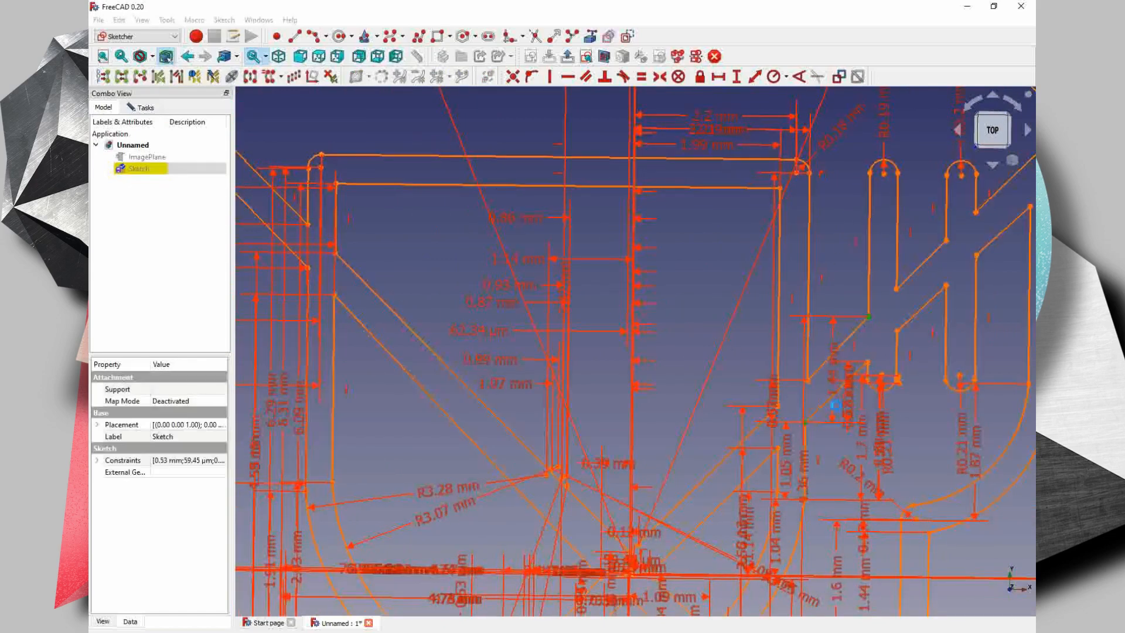
# - Constrain the vertical distances between the corners where the upper-right diagonal bar crosses the two narrow fork tines, keeping the proposed lengths
pyautogui.click(897, 288)
pyautogui.click(897, 331)
pyautogui.click(946, 240)
pyautogui.click(946, 285)
pyautogui.press('i')
pyautogui.press('Return')
# - Constrain the vertical distances from the narrow tines' rounded tops to the bar corners and between the right tine's inner edge points
pyautogui.click(975, 212)
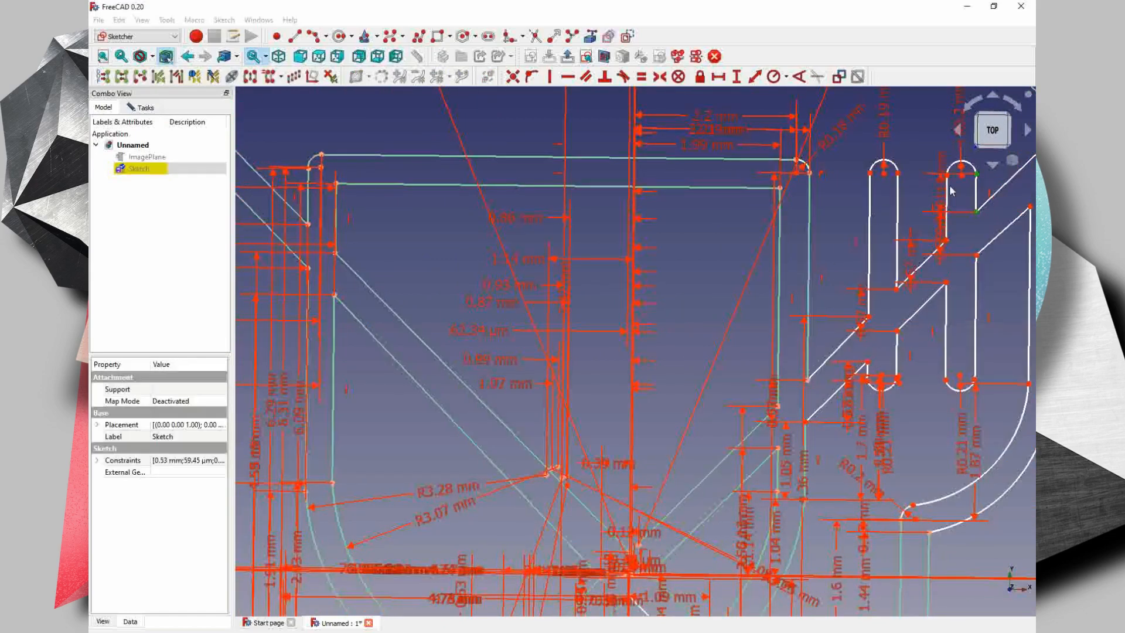
pyautogui.click(807, 380)
pyautogui.click(897, 173)
pyautogui.click(868, 316)
pyautogui.click(883, 173)
pyautogui.click(807, 380)
pyautogui.click(870, 174)
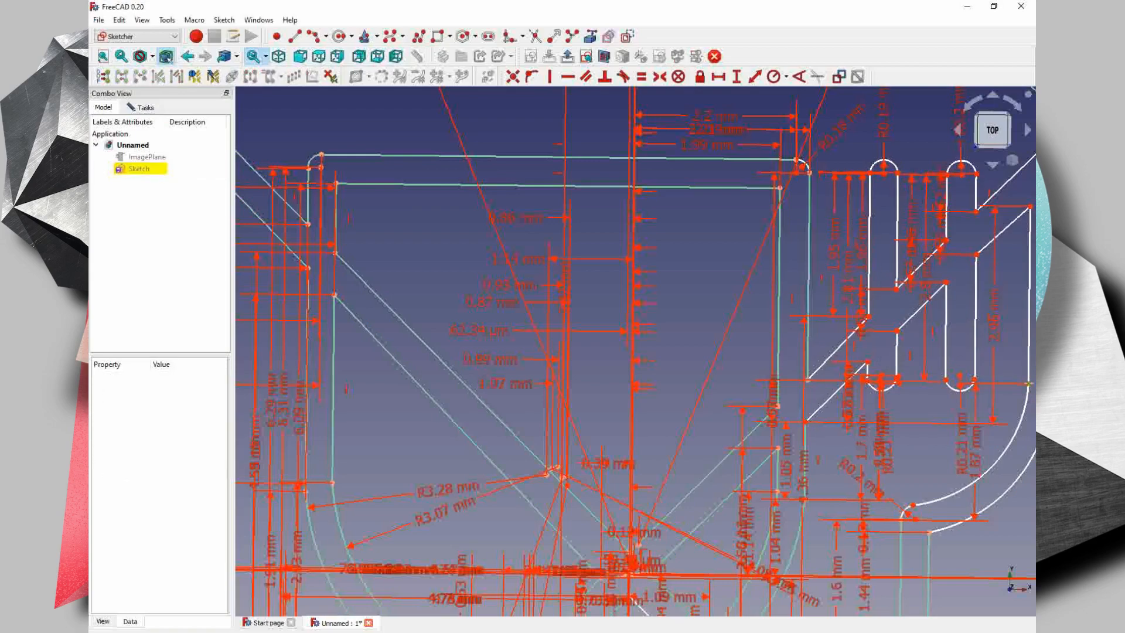
pyautogui.click(868, 316)
pyautogui.click(1029, 206)
pyautogui.click(974, 380)
pyautogui.press('Return')
# - Constrain the horizontal distance between the second narrow tine's bar corner and the right tine's inner edge, keeping the proposed length
pyautogui.scroll(-2, 890, 413)
pyautogui.click(719, 77)
pyautogui.click(983, 393)
pyautogui.click(948, 307)
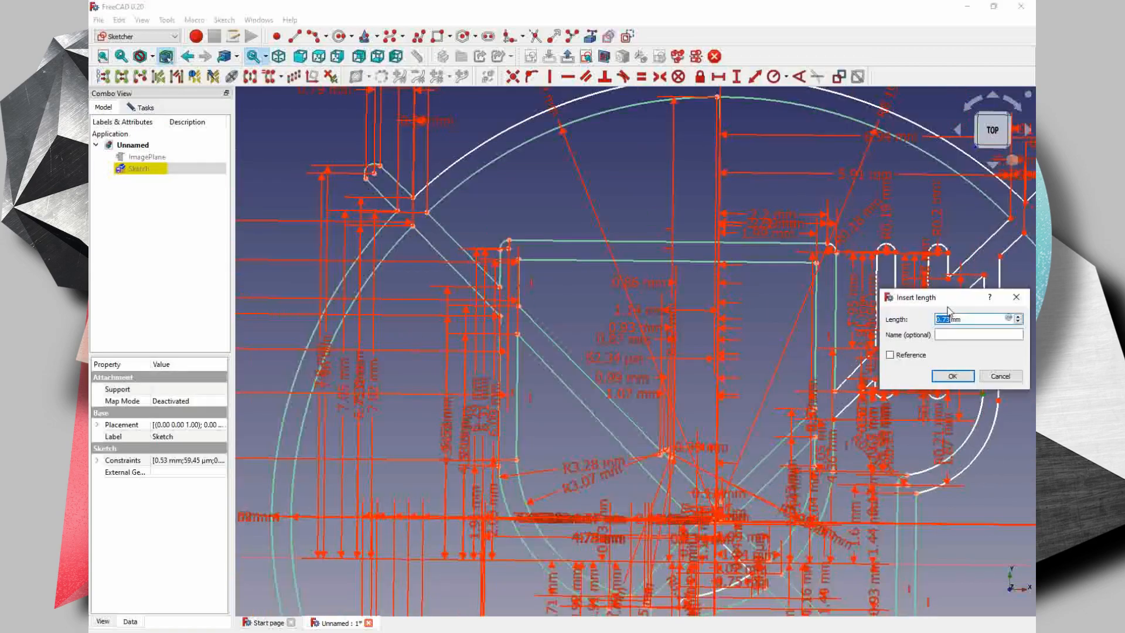
pyautogui.press('Return')
# - Constrain the horizontal distances from the origin to the upper corners of the right tine's inner and outer edges, keeping the proposed lengths
pyautogui.click(985, 275)
pyautogui.click(718, 523)
pyautogui.press('Return')
pyautogui.click(999, 256)
pyautogui.click(718, 522)
pyautogui.press('Return')
# - Constrain the horizontal distances from the origin to both sides of the second narrow tine's rounded top, keeping the proposed lengths
pyautogui.click(948, 253)
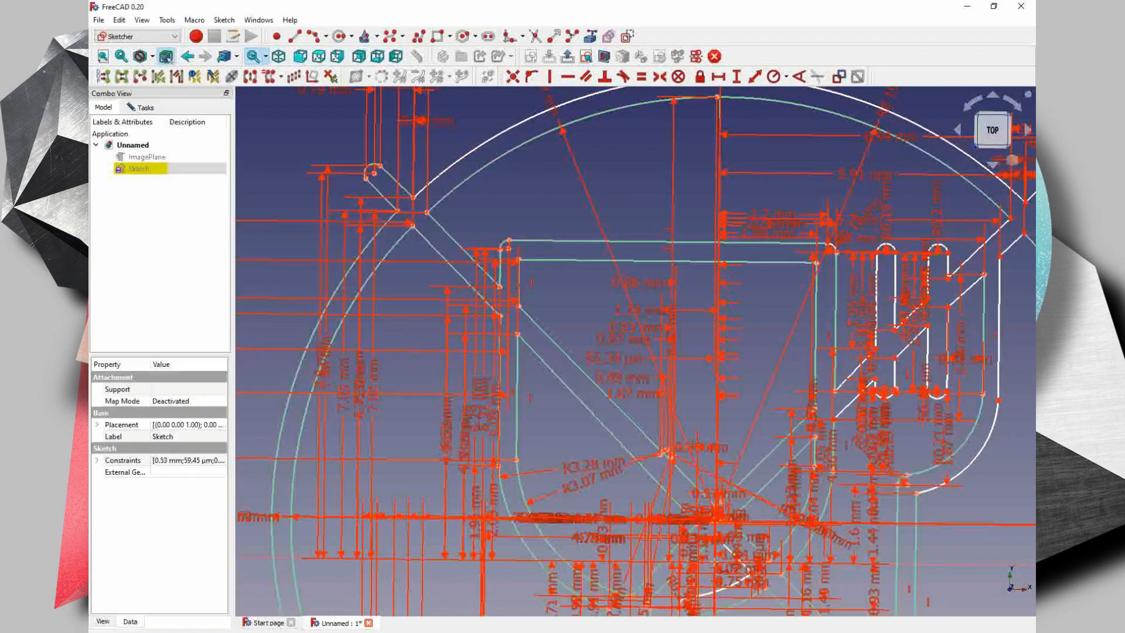
pyautogui.click(718, 523)
pyautogui.press('Return')
pyautogui.click(928, 253)
pyautogui.click(717, 523)
# - Constrain the horizontal distances from the origin to the bar corners on both sides of the first narrow tine, keeping the proposed lengths
pyautogui.click(895, 358)
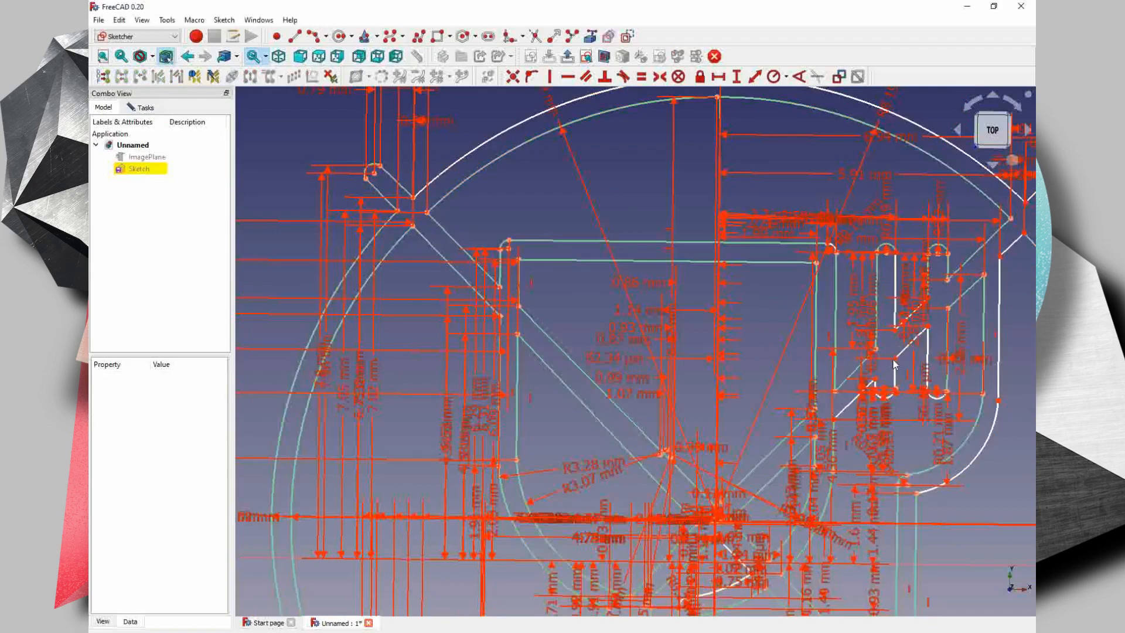
pyautogui.click(717, 523)
pyautogui.press('Return')
pyautogui.scroll(3, 895, 391)
pyautogui.click(859, 372)
pyautogui.scroll(-2, 870, 410)
pyautogui.click(672, 561)
pyautogui.press('Return')
# - Constrain the horizontal distance from the origin to the lower bar corner on the second narrow tine's left side
pyautogui.scroll(3, 929, 324)
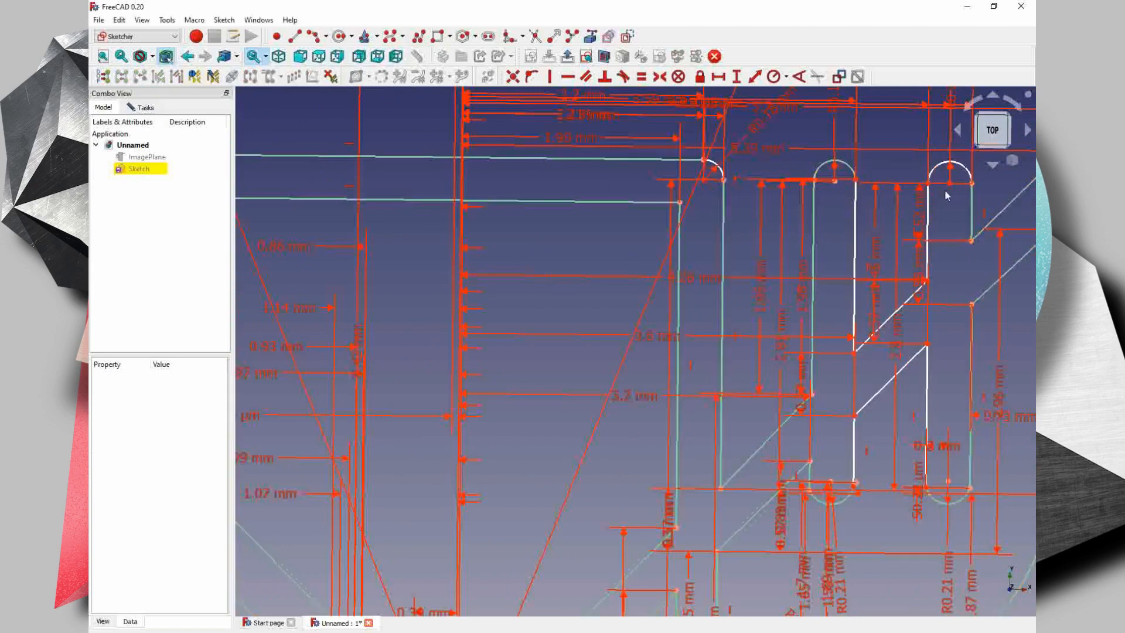
pyautogui.click(927, 344)
pyautogui.scroll(-3, 927, 345)
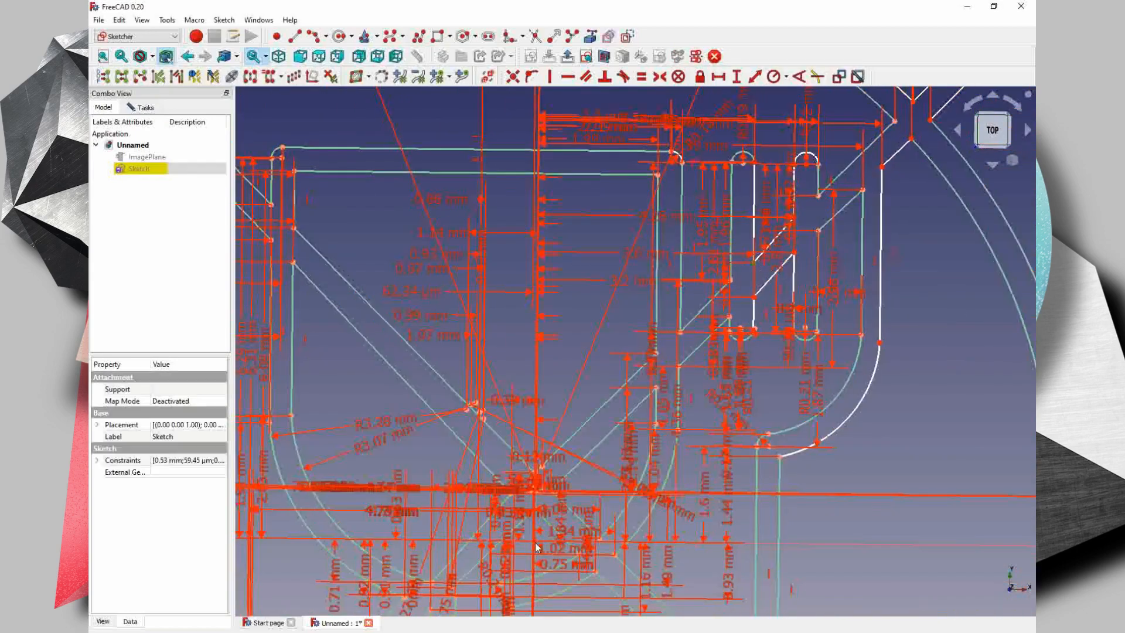
pyautogui.click(613, 541)
pyautogui.press('Return')
# - Constrain the vertical distances from the lower end of the fork's outer right edge, keeping the proposed lengths
pyautogui.press('Return')
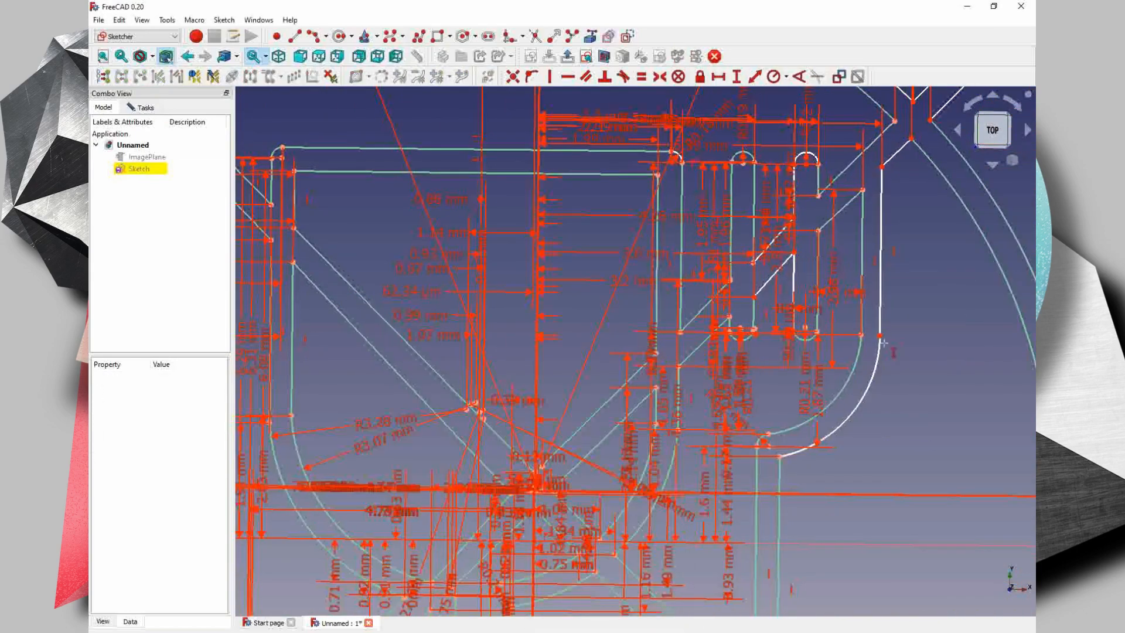
pyautogui.click(879, 336)
pyautogui.press('Return')
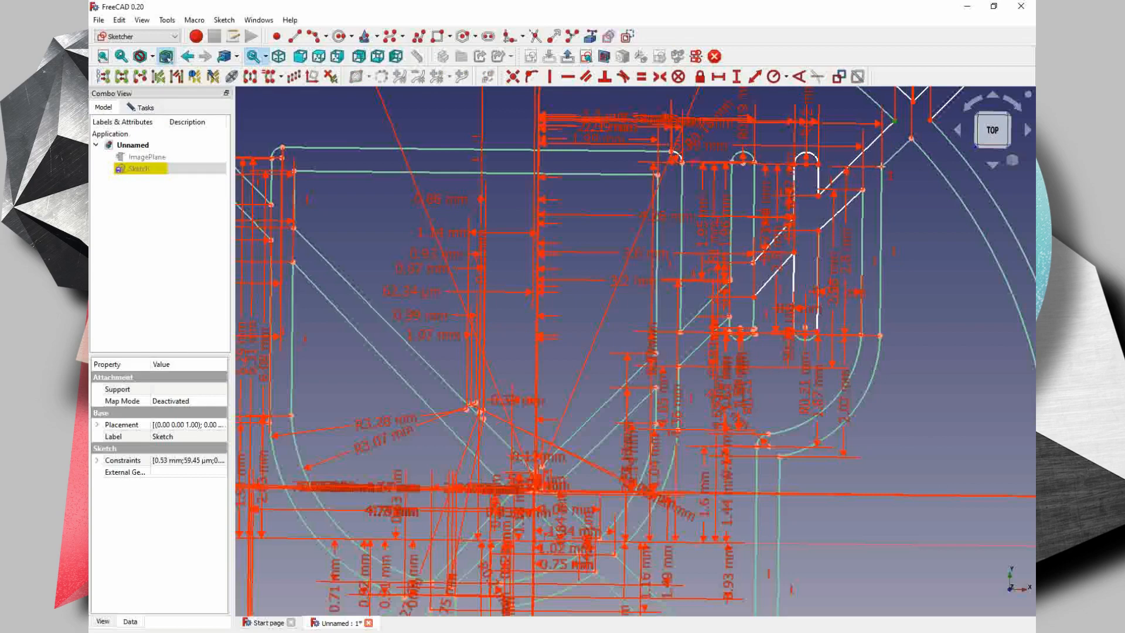
# - Try to constrain the vertical distance between the upper corner of the fork's outer edge and the diagonal bar's inner circle crossing
pyautogui.click(882, 166)
pyautogui.press('i')
pyautogui.press('Return')
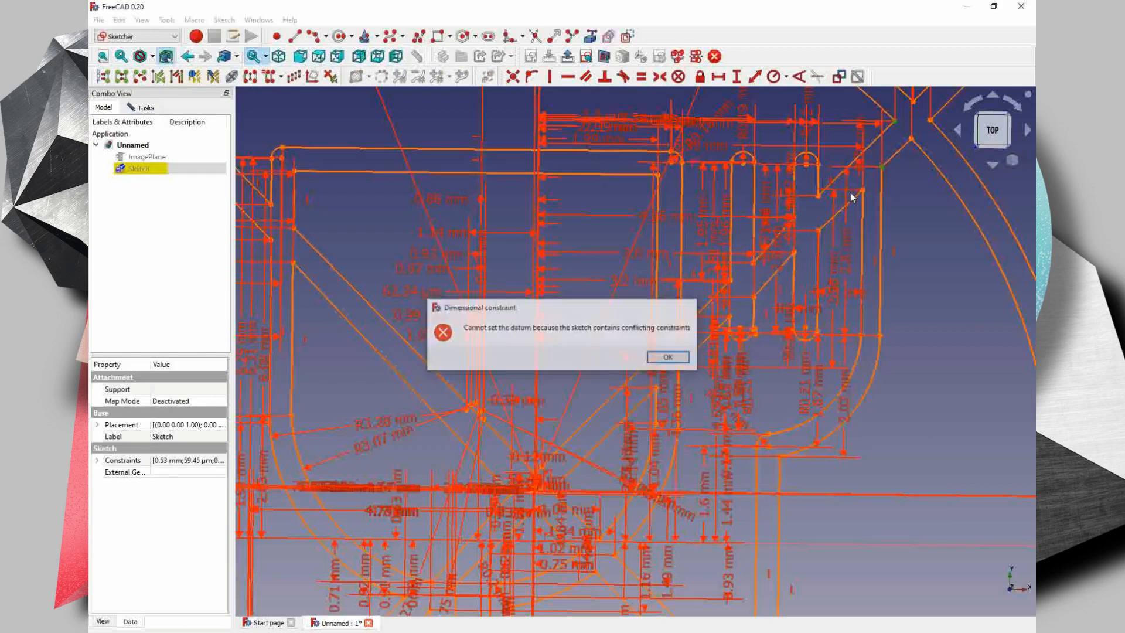
pyautogui.press('Return')
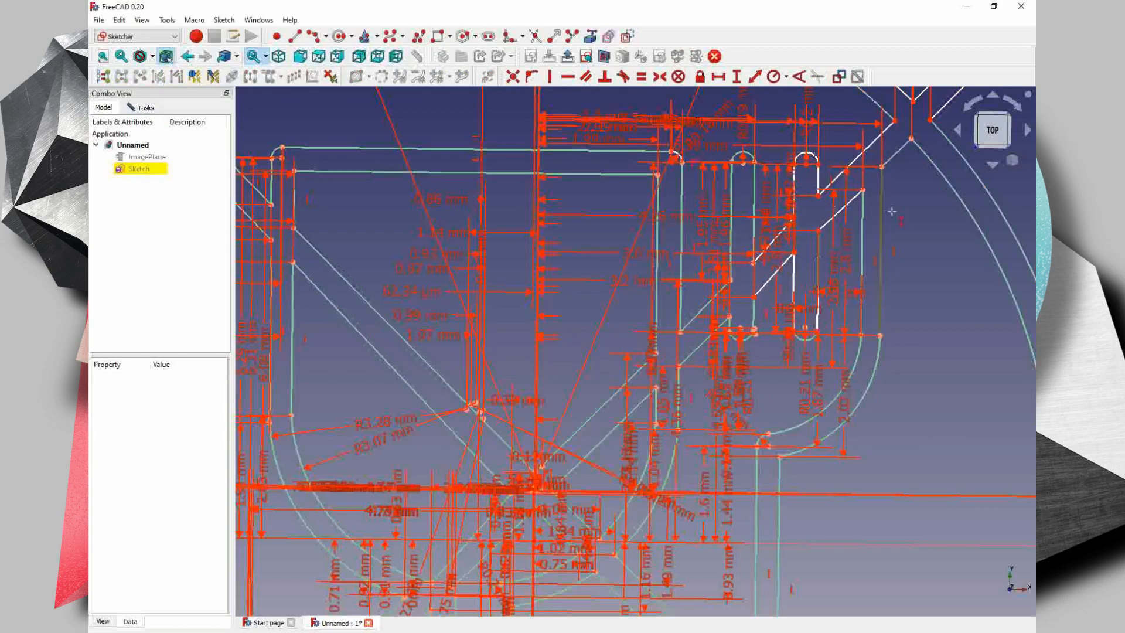
# - Constrain the vertical distances at the diagonal bar's upper rounded end and its inner circle crossing, keeping the proposed lengths
pyautogui.moveTo(891, 211); pyautogui.dragTo(811, 319, button='middle')
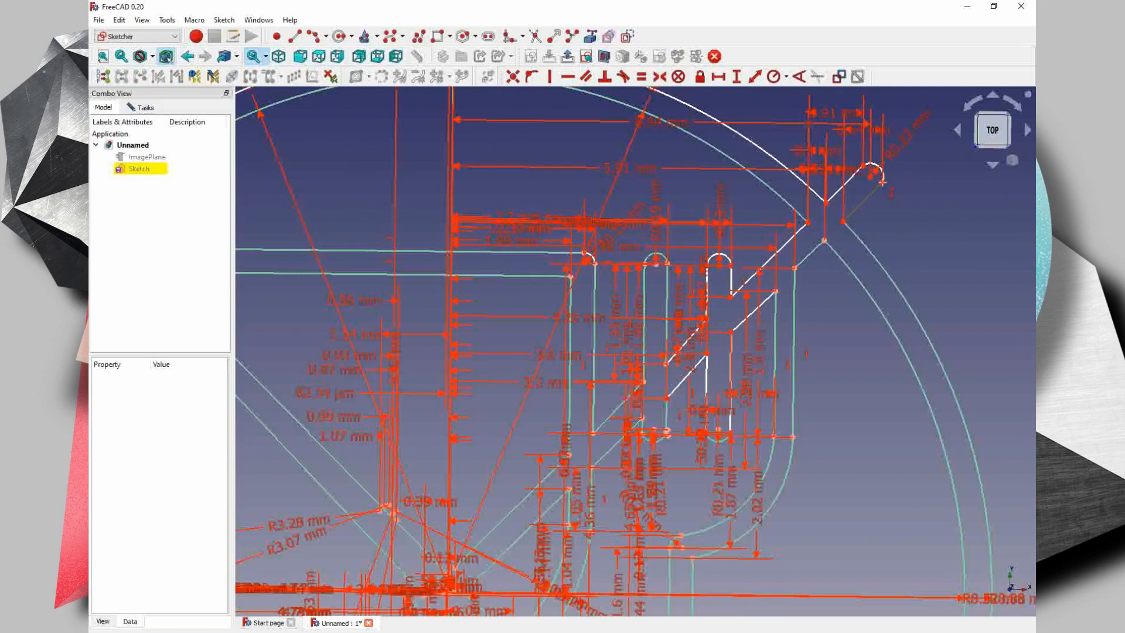
pyautogui.click(883, 183)
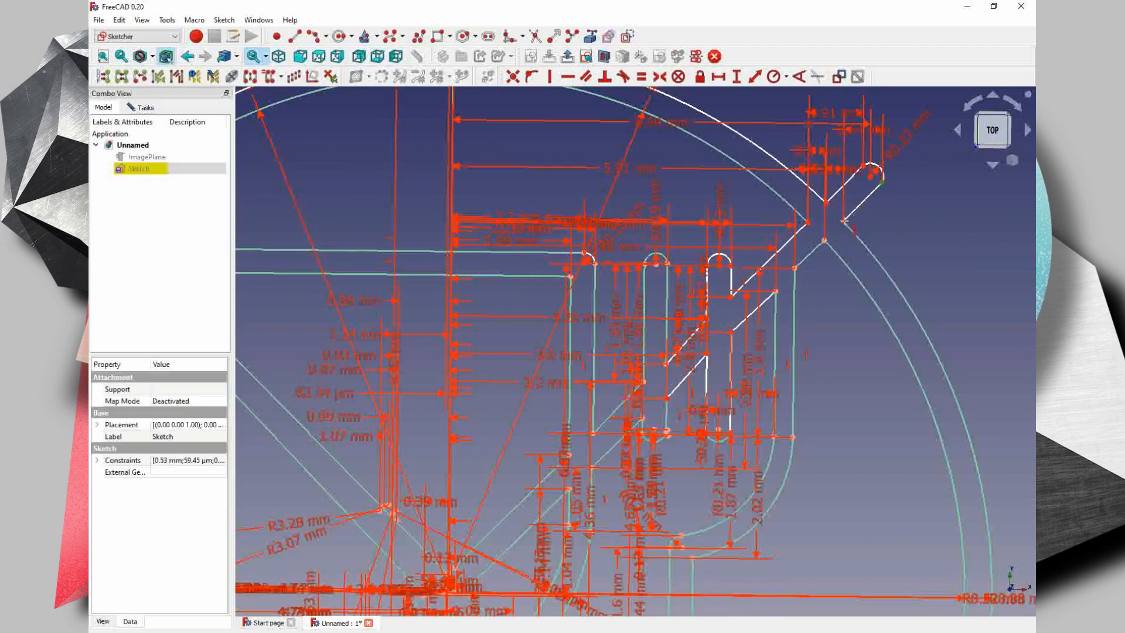
pyautogui.click(844, 221)
pyautogui.press('Return')
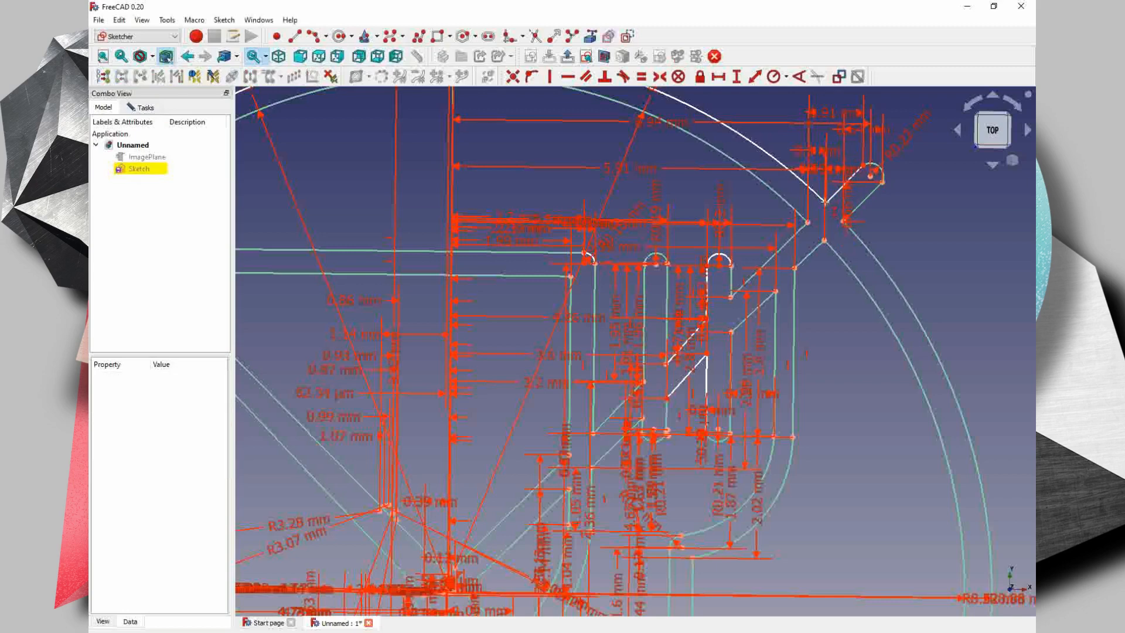
pyautogui.click(825, 237)
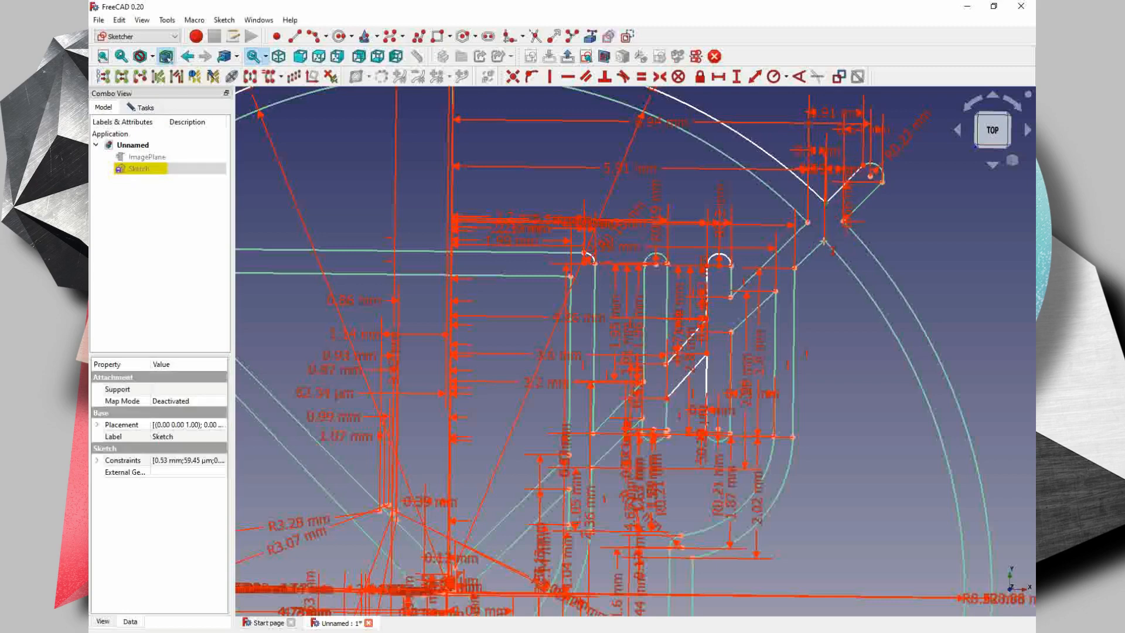
pyautogui.click(824, 242)
pyautogui.press('Return')
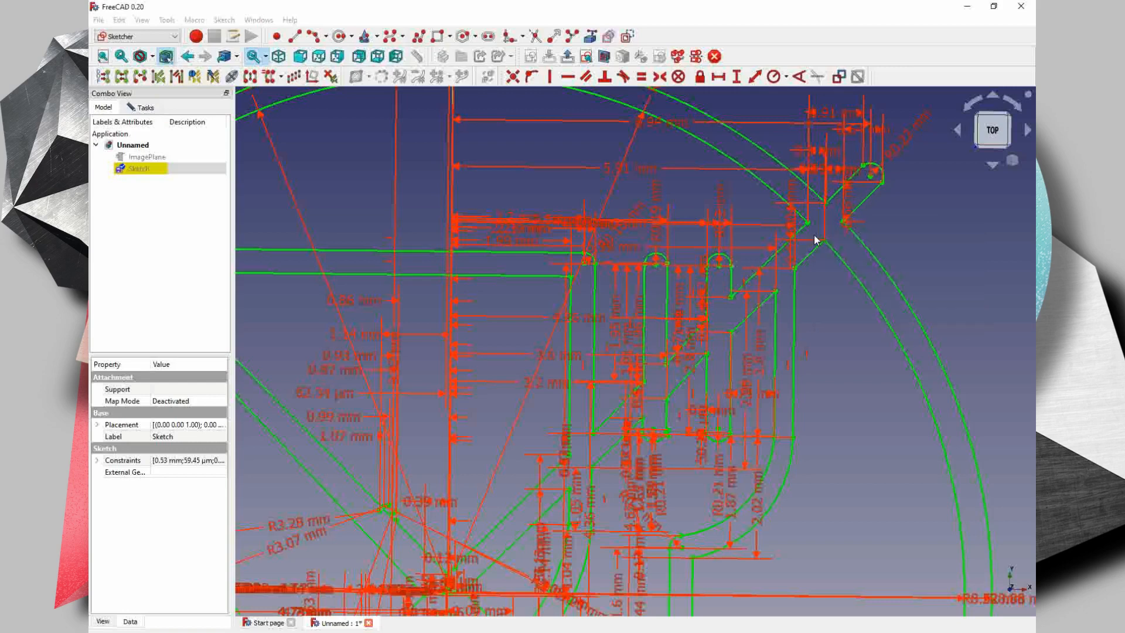
# - Examine the whole sketch to check that all its geometry is constrained
pyautogui.scroll(-7, 823, 253)
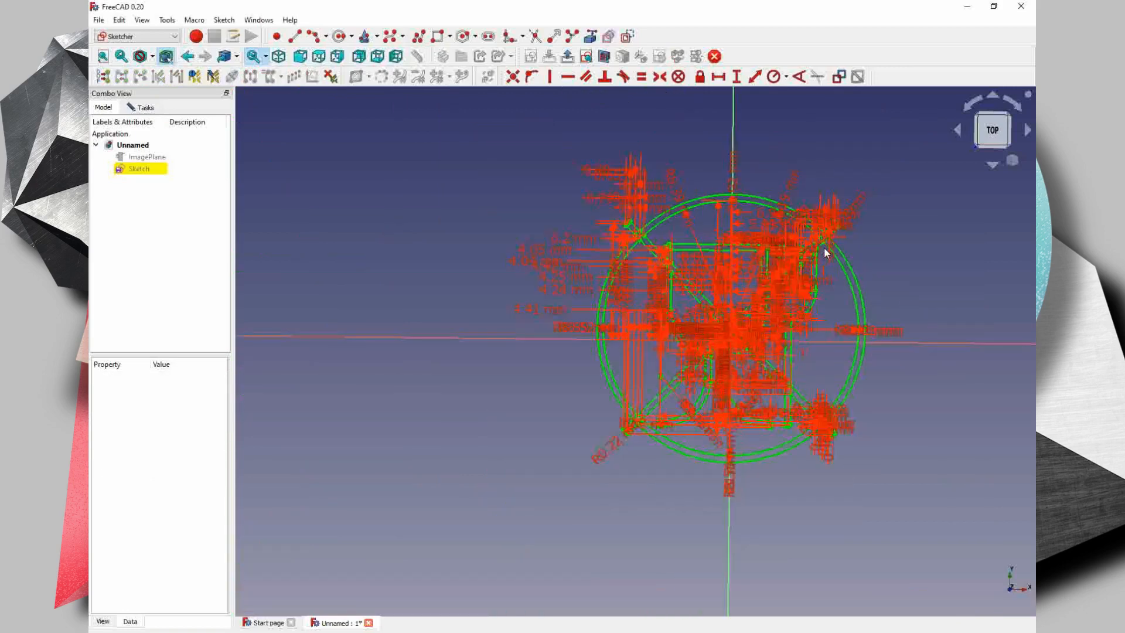
pyautogui.moveTo(786, 256); pyautogui.dragTo(603, 252, button='middle')
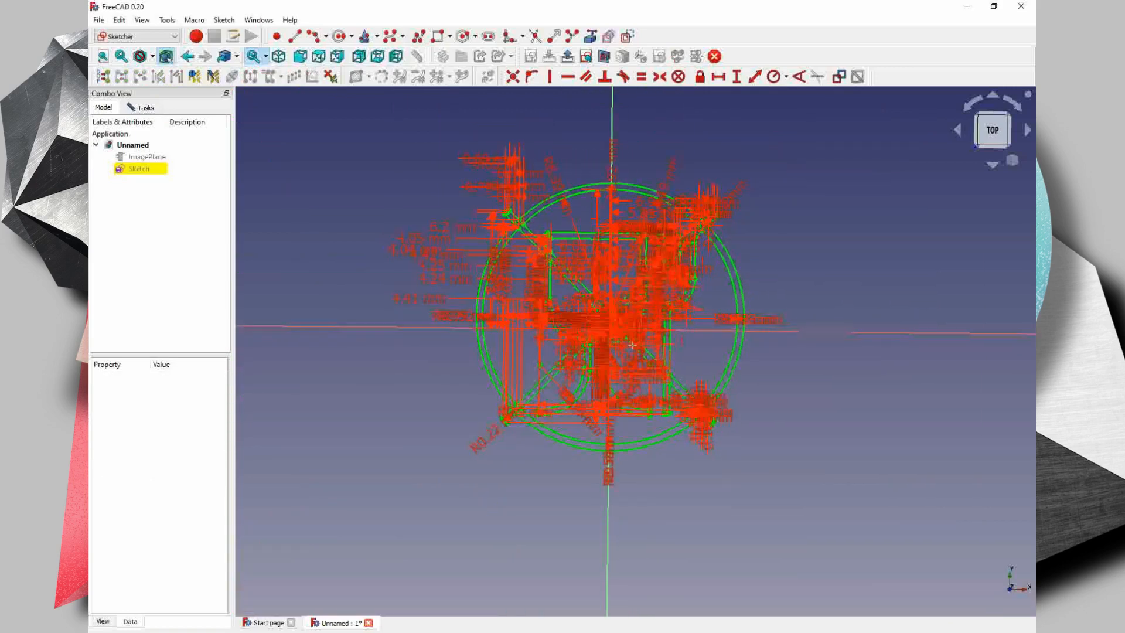
pyautogui.scroll(3, 633, 336)
pyautogui.scroll(1, 633, 336)
pyautogui.scroll(-2, 630, 331)
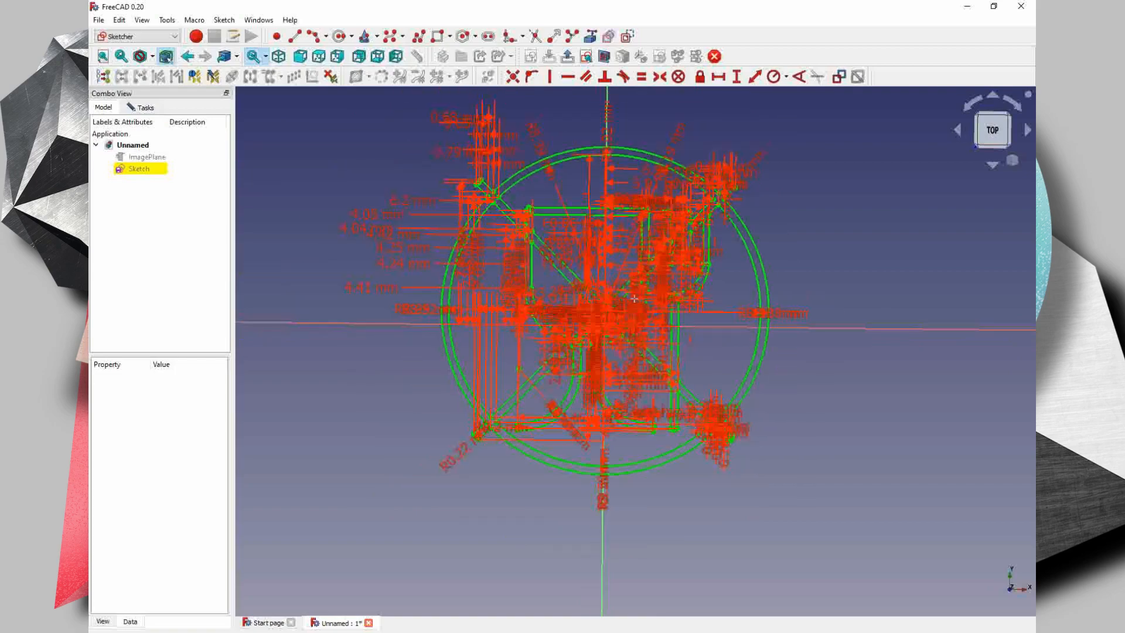
pyautogui.scroll(1, 634, 298)
pyautogui.scroll(3, 632, 246)
pyautogui.scroll(-2, 631, 232)
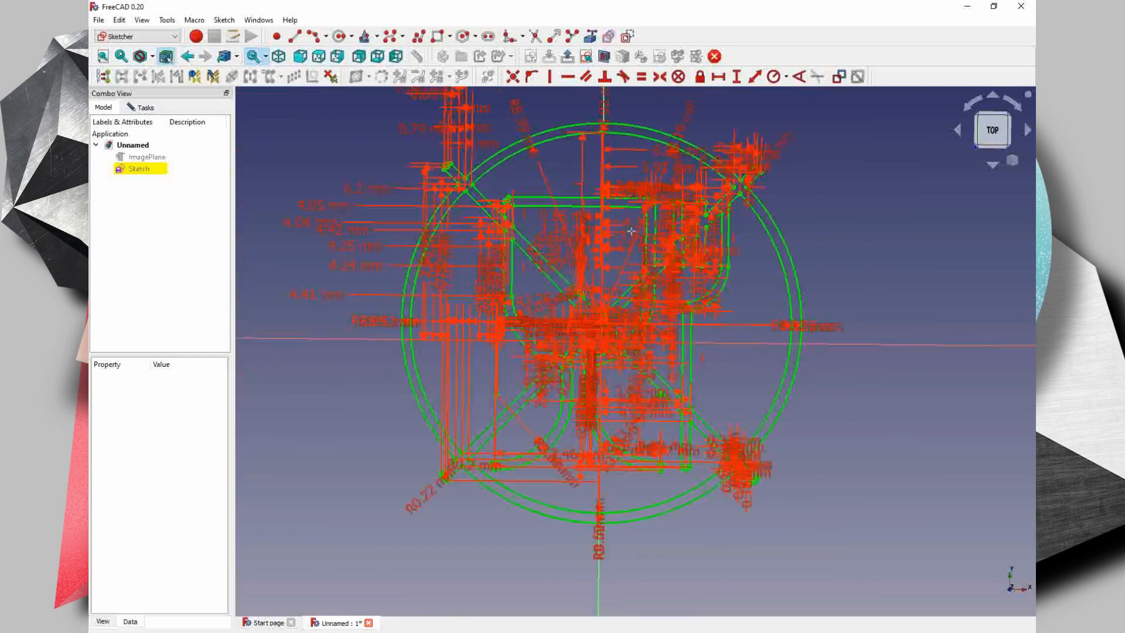
pyautogui.scroll(-2, 631, 231)
pyautogui.scroll(3, 631, 233)
pyautogui.scroll(-2, 632, 235)
pyautogui.scroll(1, 632, 237)
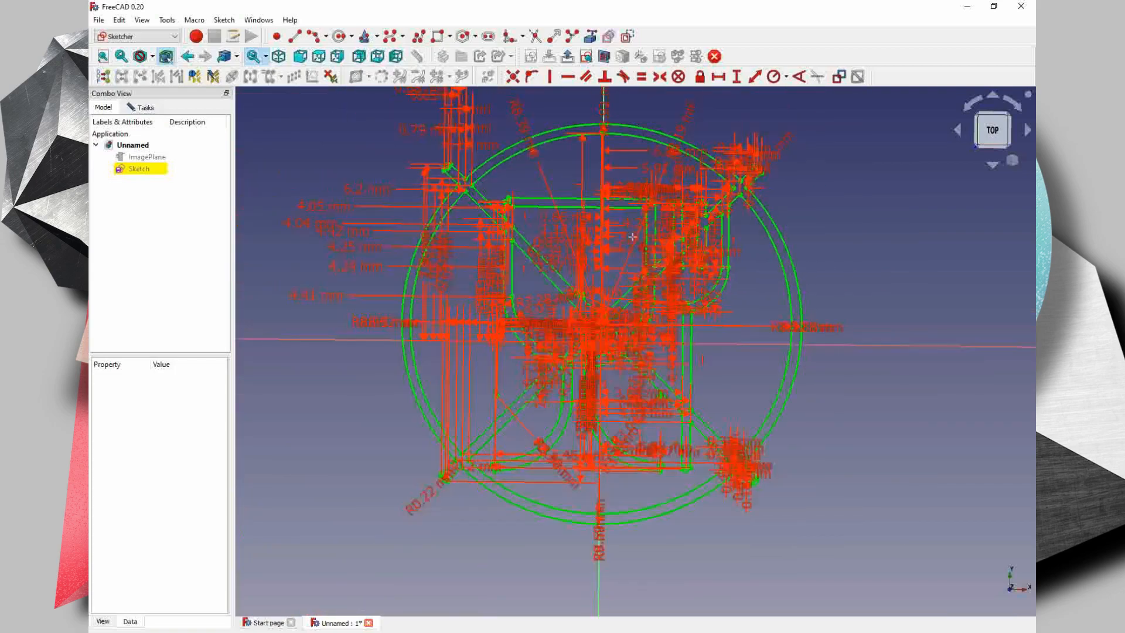
pyautogui.scroll(1, 632, 237)
pyautogui.scroll(-2, 632, 238)
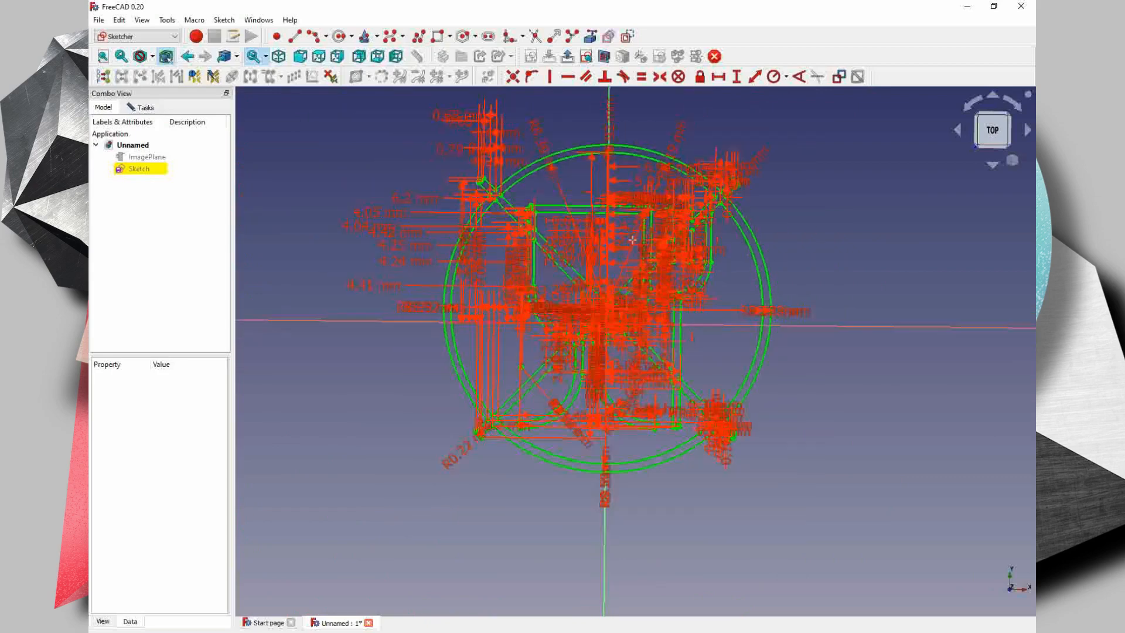
# - Close the sketch and view the finished outline at an angle
pyautogui.doubleClick(132, 168)
pyautogui.click(188, 134)
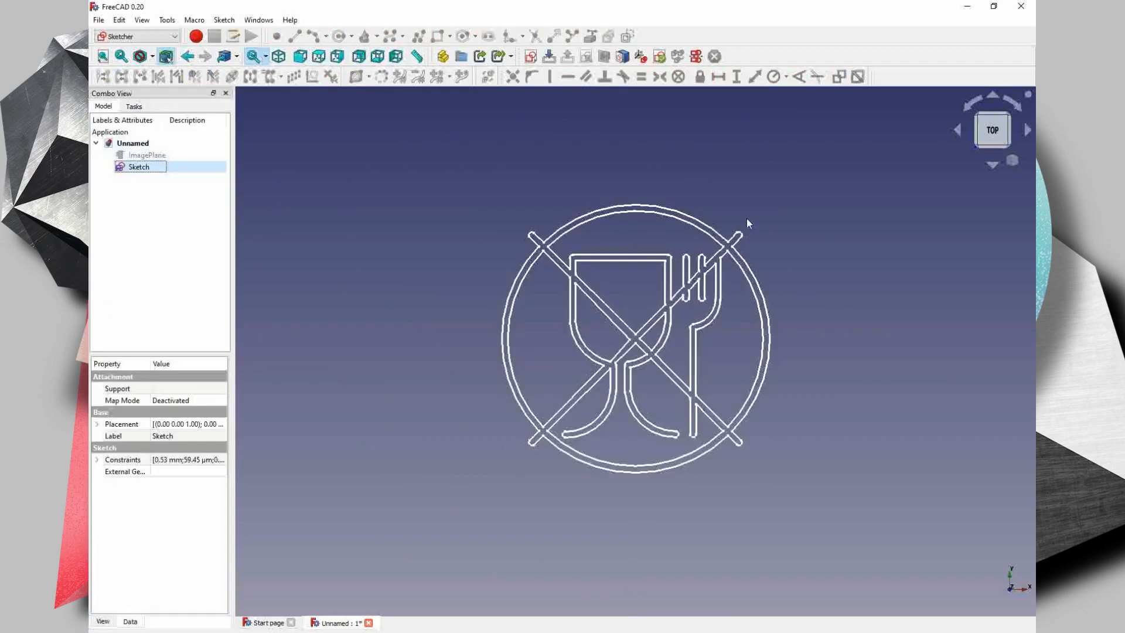
pyautogui.moveTo(746, 220)
pyautogui.mouseDown(button='middle')
pyautogui.moveTo(658, 251)
pyautogui.moveTo(543, 367)
pyautogui.moveTo(678, 459)
pyautogui.moveTo(870, 285)
pyautogui.moveTo(706, 146)
pyautogui.moveTo(611, 331)
pyautogui.mouseUp(button='middle')
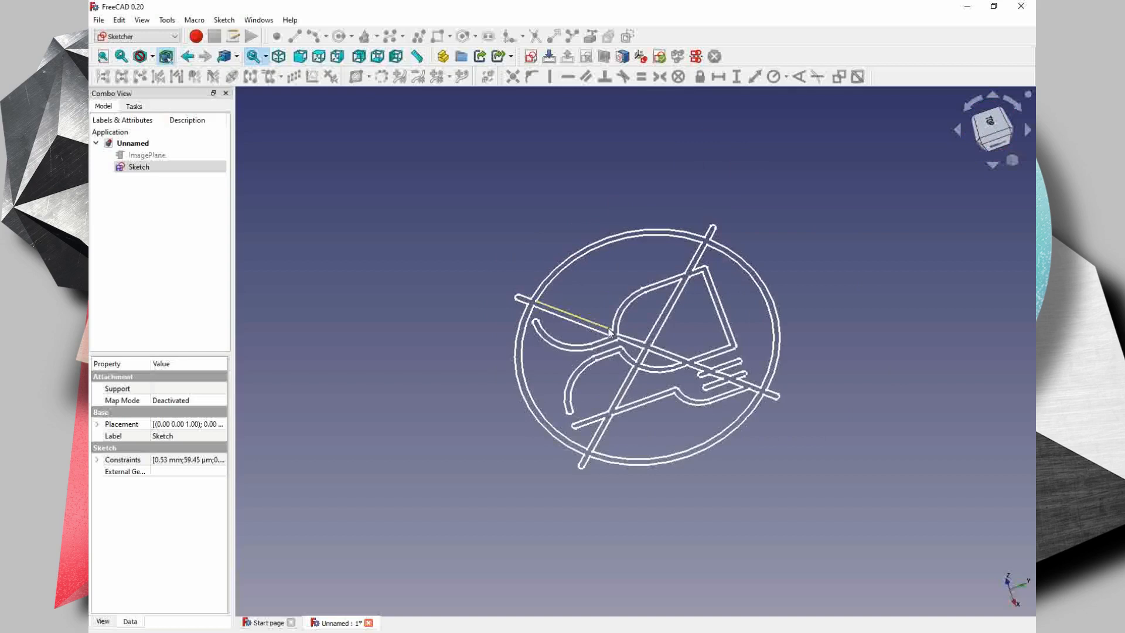
# - Switch to the Part Design workbench and place the sketch in a new body
pyautogui.click(609, 331)
pyautogui.click(138, 36)
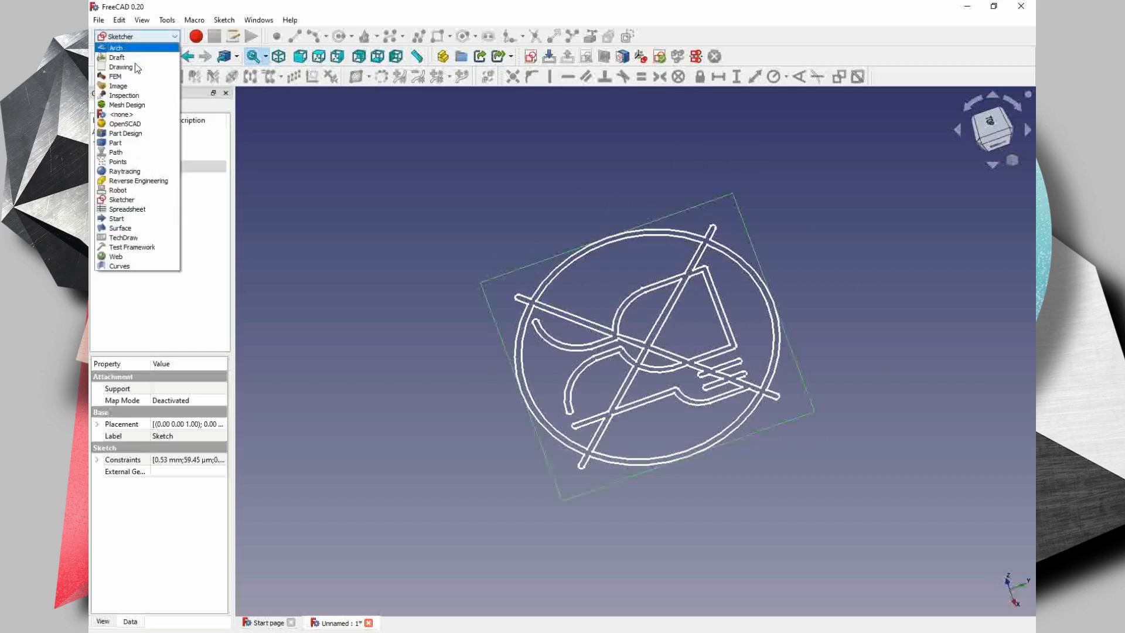
pyautogui.click(138, 134)
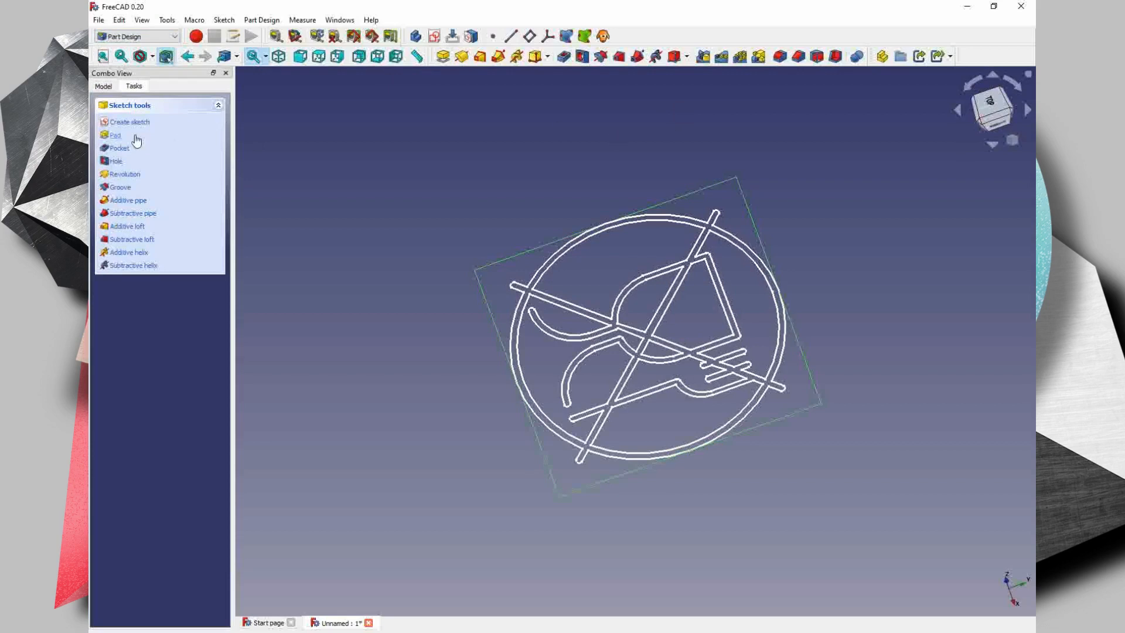
pyautogui.click(116, 136)
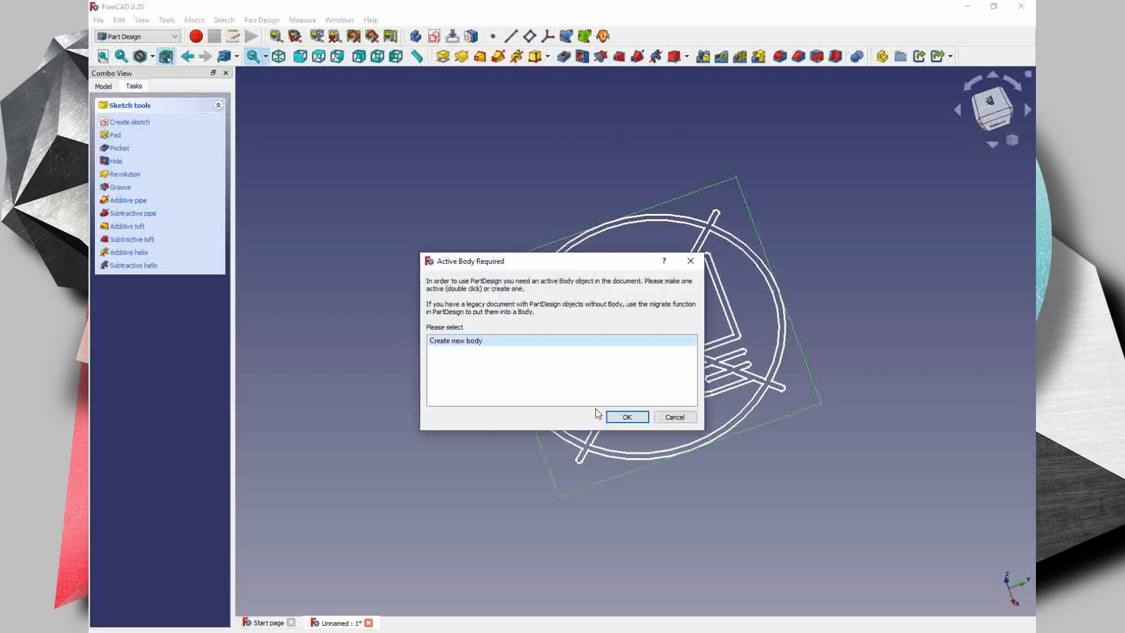
pyautogui.click(627, 416)
# - Pad the symbol sketch 4 mm along the sketch normal
pyautogui.click(153, 171)
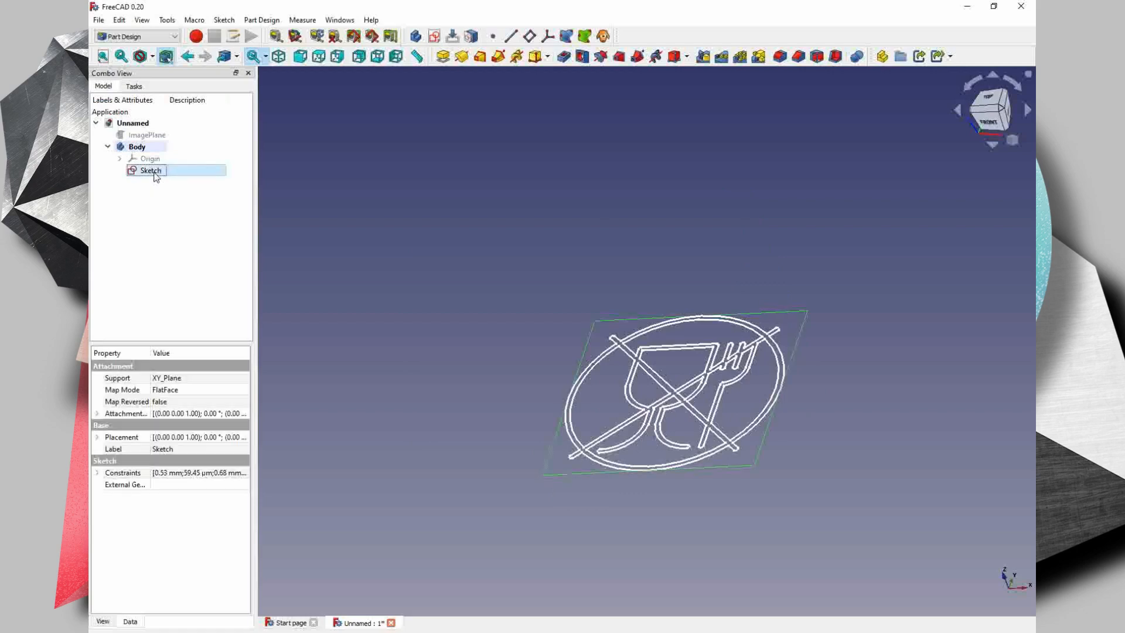
pyautogui.click(443, 56)
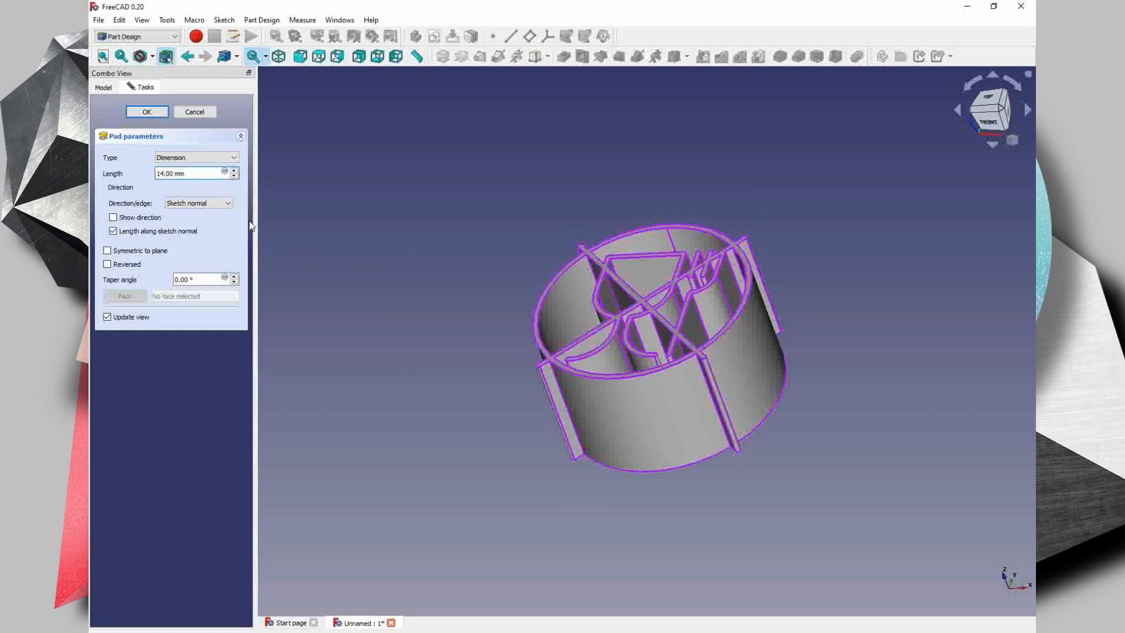
pyautogui.press('BackSpace')
pyautogui.press('BackSpace')
pyautogui.write('4')
pyautogui.press('Return')
pyautogui.moveTo(713, 402); pyautogui.dragTo(506, 326, button='middle')
pyautogui.scroll(3, 615, 311)
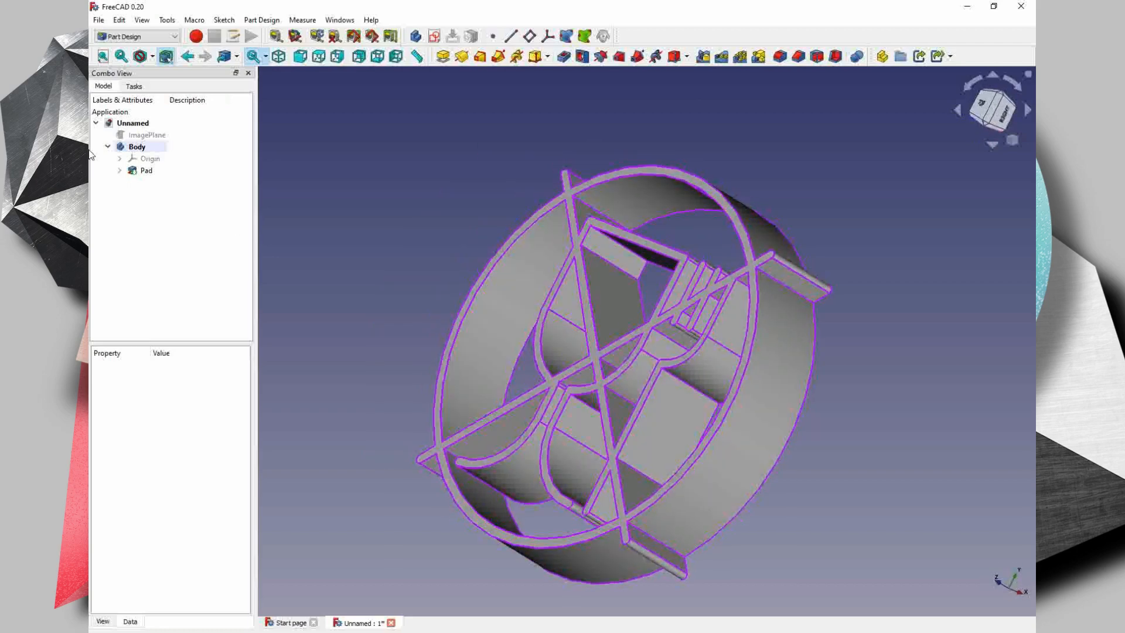
# - Set the pad's length to 3 mm
pyautogui.doubleClick(144, 171)
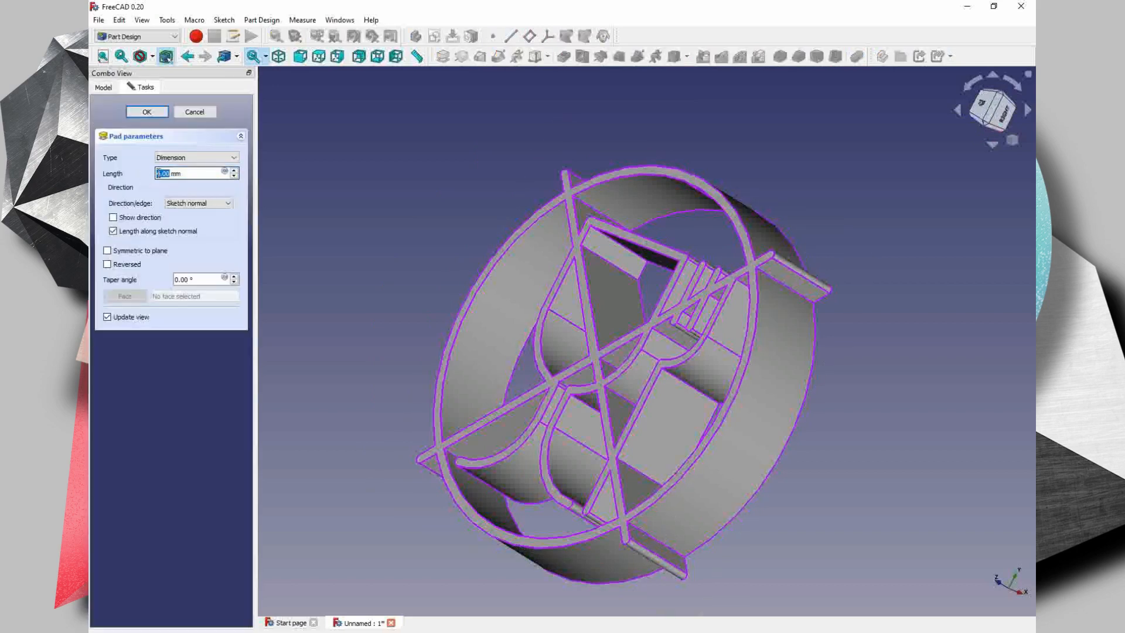
pyautogui.press('BackSpace')
pyautogui.click(155, 116)
pyautogui.moveTo(648, 344); pyautogui.dragTo(477, 261, button='middle')
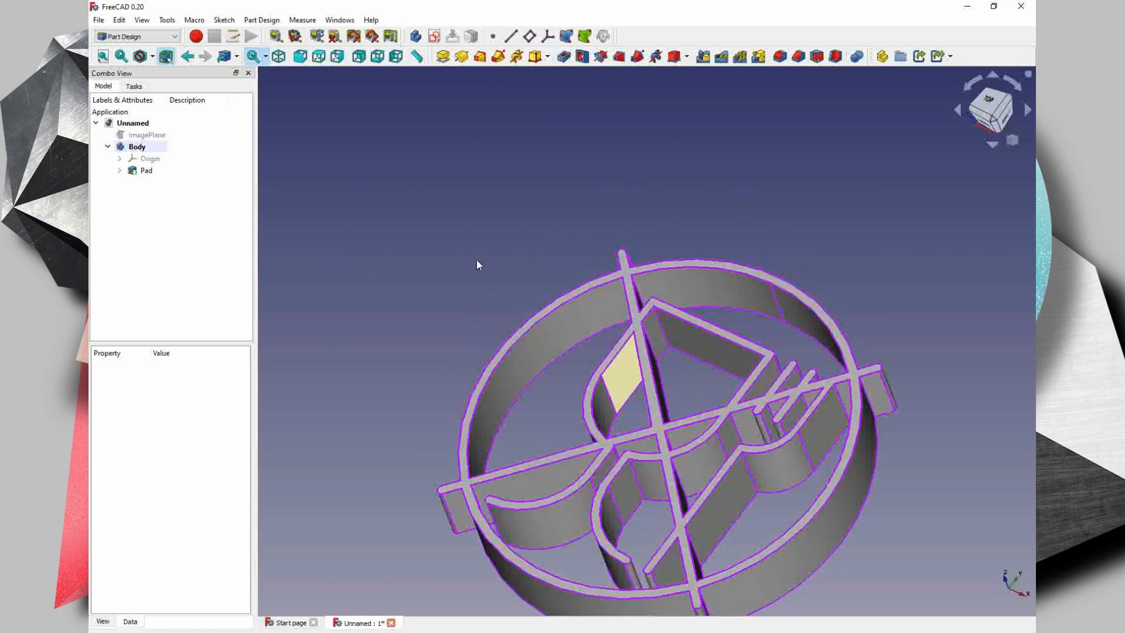
# - Switch to the Part workbench and add a cylinder
pyautogui.click(156, 37)
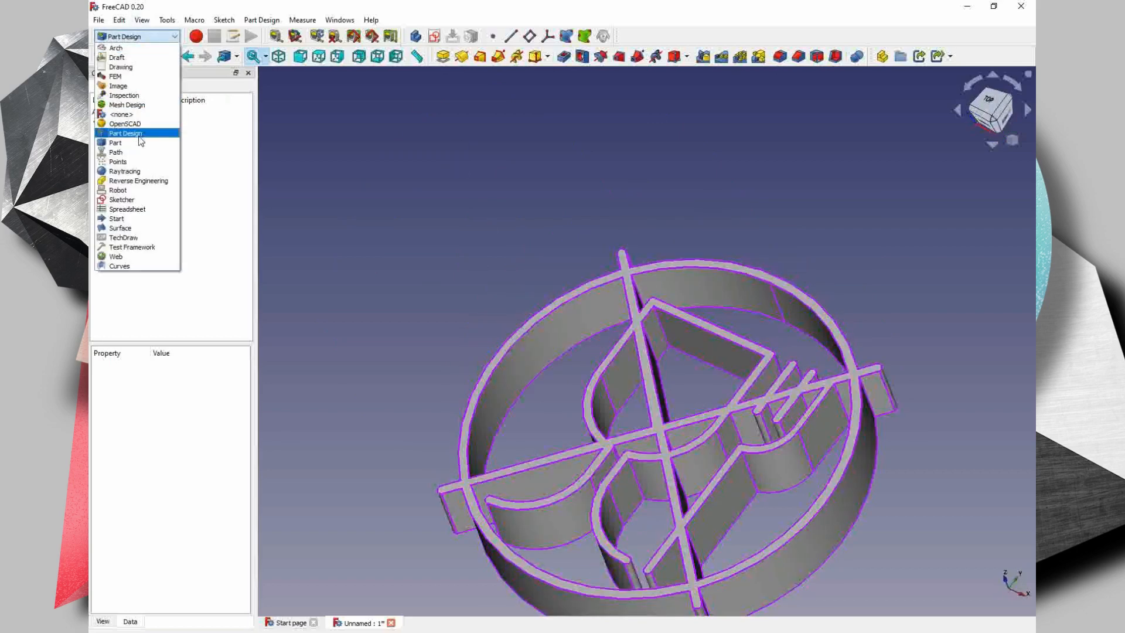
pyautogui.click(141, 146)
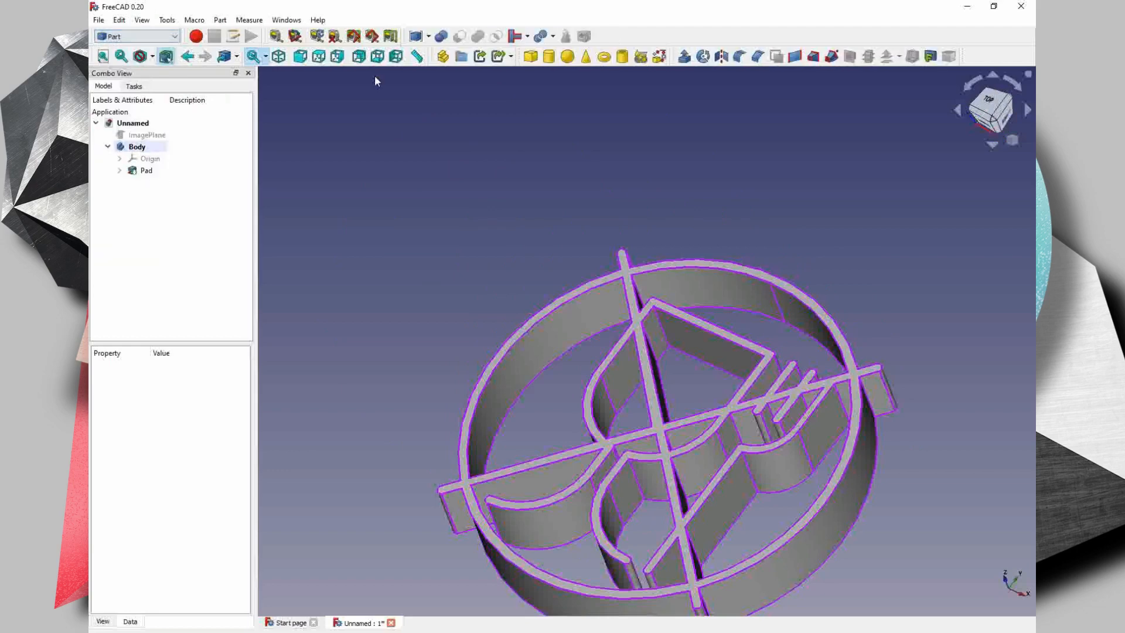
pyautogui.click(548, 56)
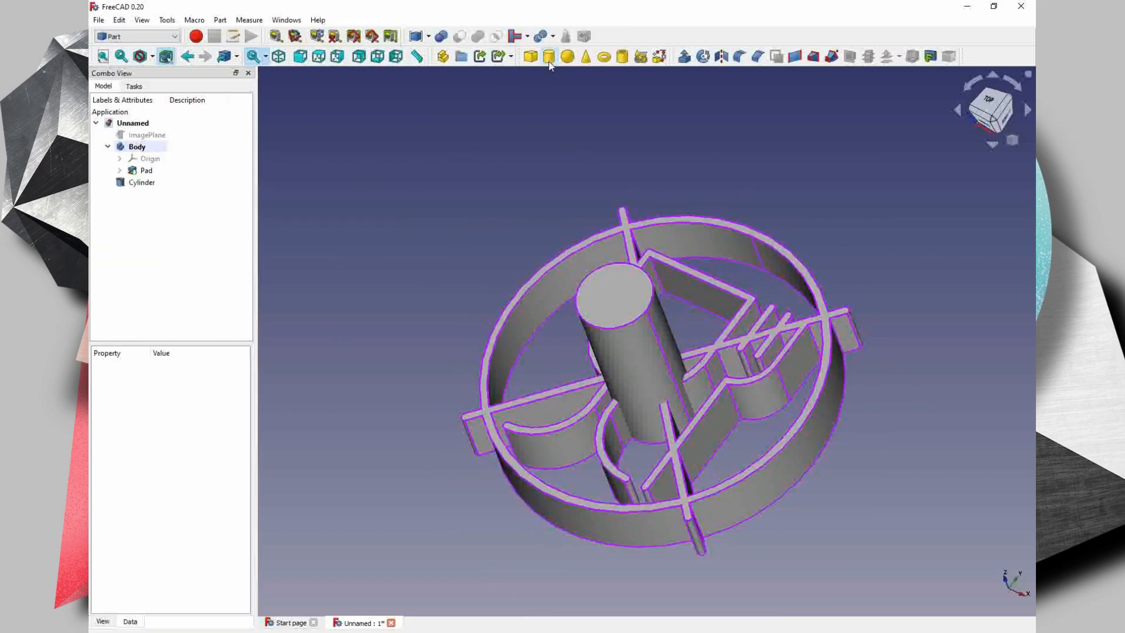
# - Set the cylinder's radius to 10 mm and its height to 3 mm
pyautogui.click(161, 187)
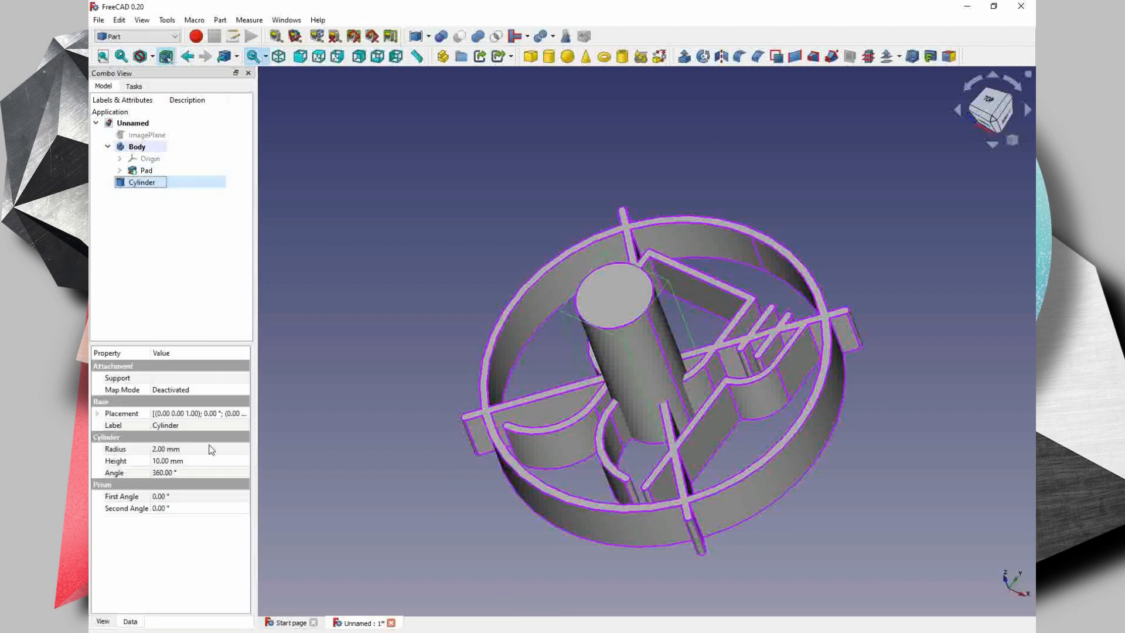
pyautogui.click(174, 448)
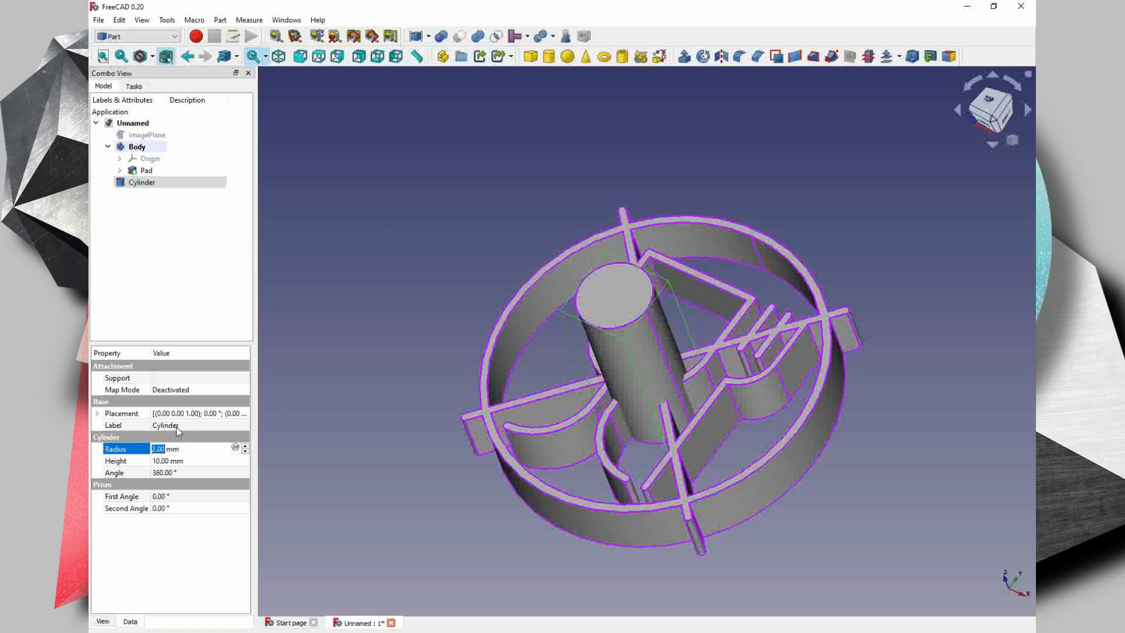
pyautogui.write('10')
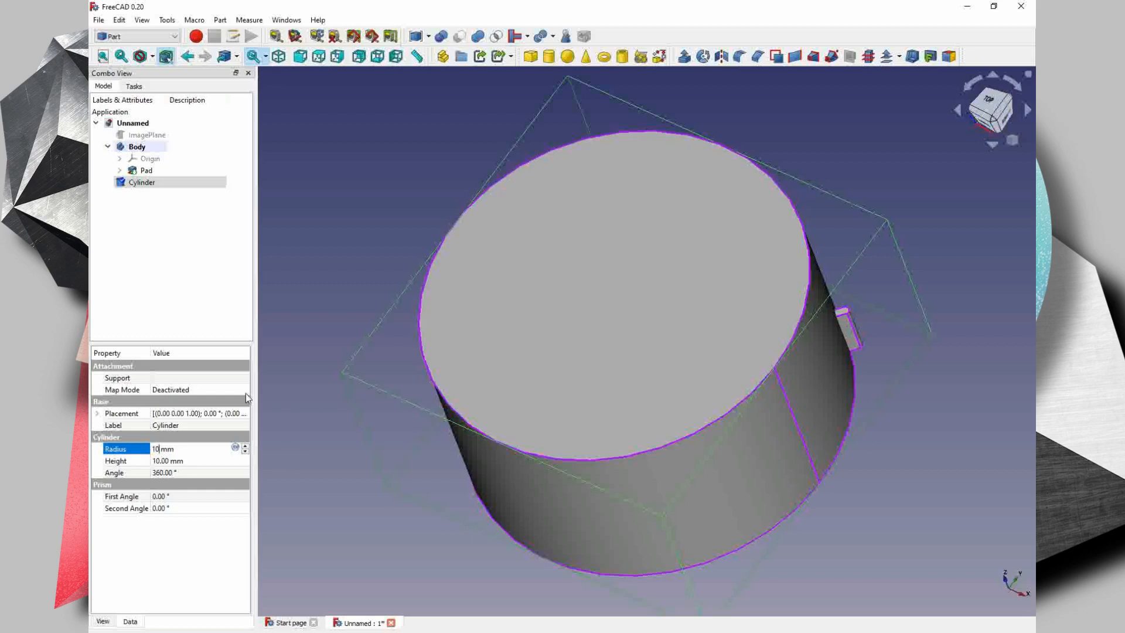
pyautogui.click(158, 463)
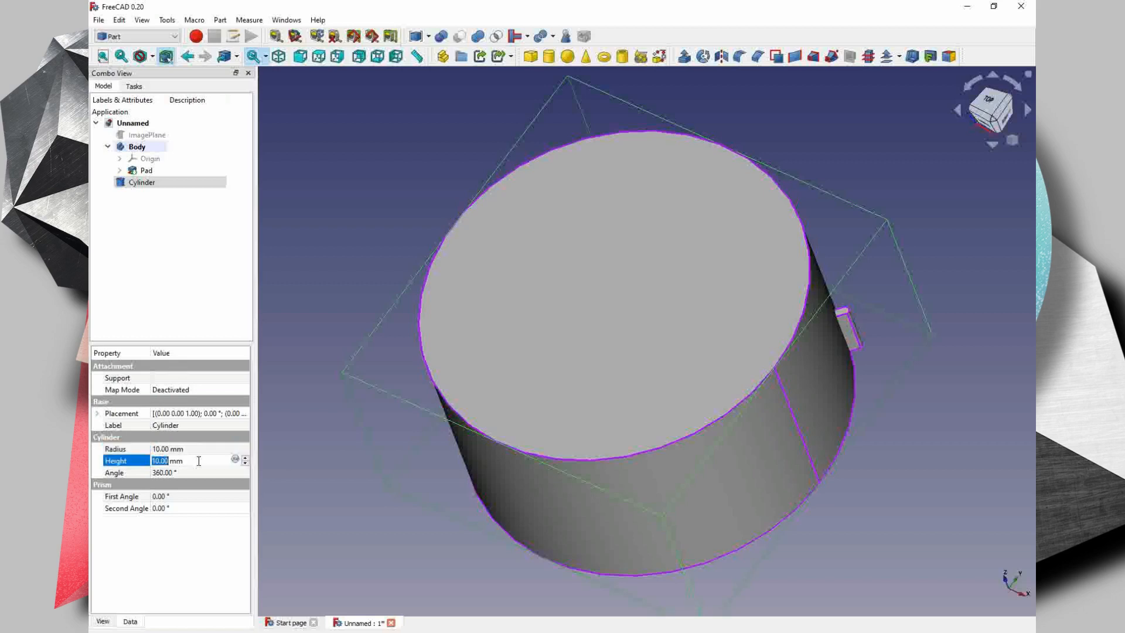
pyautogui.write('3')
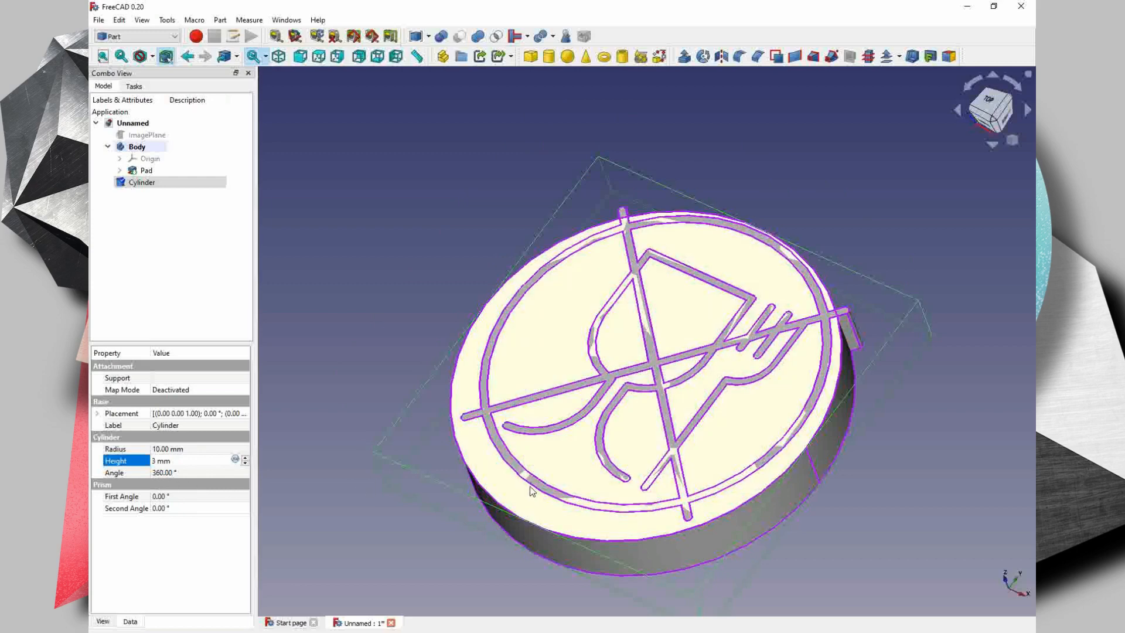
# - Transform the cylinder upward along Z until it sits on the padded symbol's upper face
pyautogui.moveTo(471, 474); pyautogui.dragTo(311, 364)
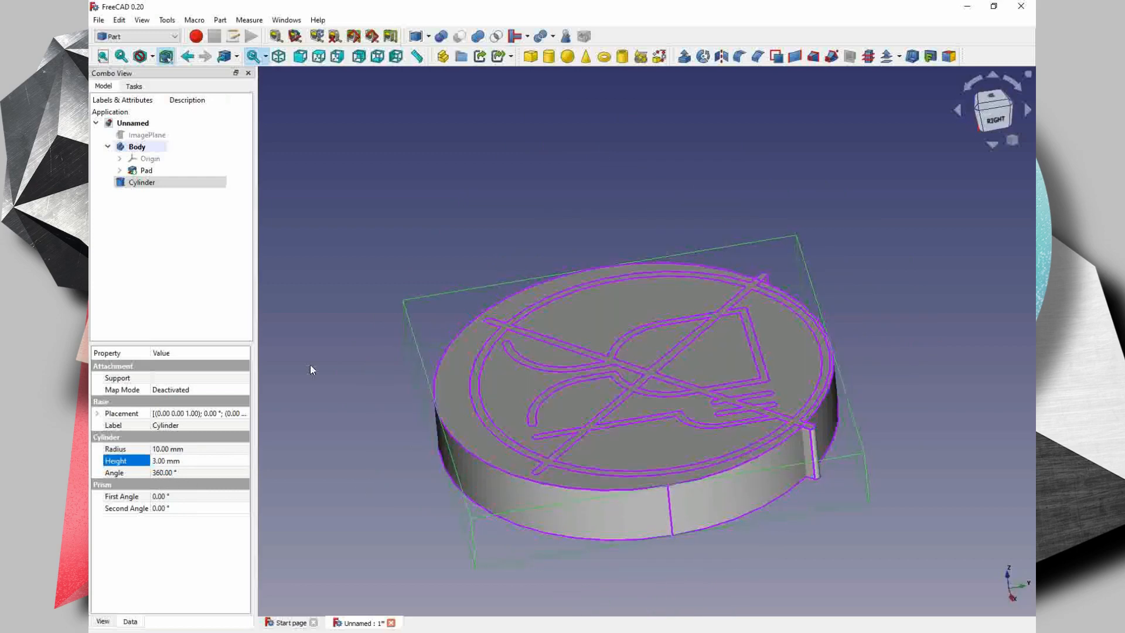
pyautogui.rightClick(169, 181)
pyautogui.click(235, 200)
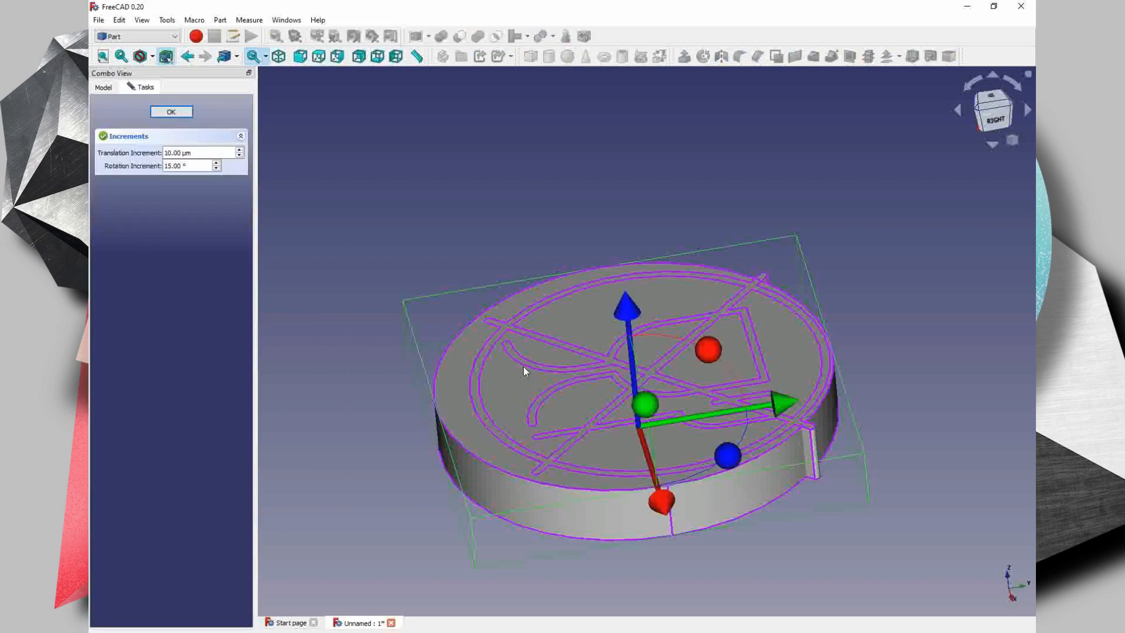
pyautogui.moveTo(628, 309); pyautogui.dragTo(621, 268)
pyautogui.moveTo(698, 521); pyautogui.dragTo(662, 448, button='middle')
pyautogui.click(992, 107)
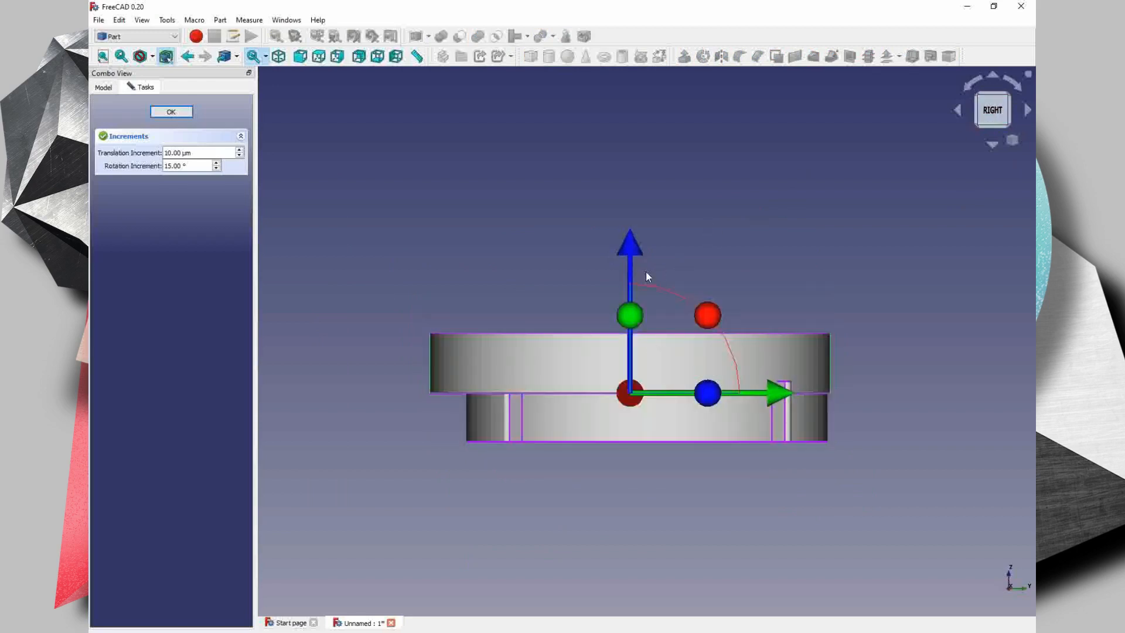
pyautogui.scroll(5, 727, 408)
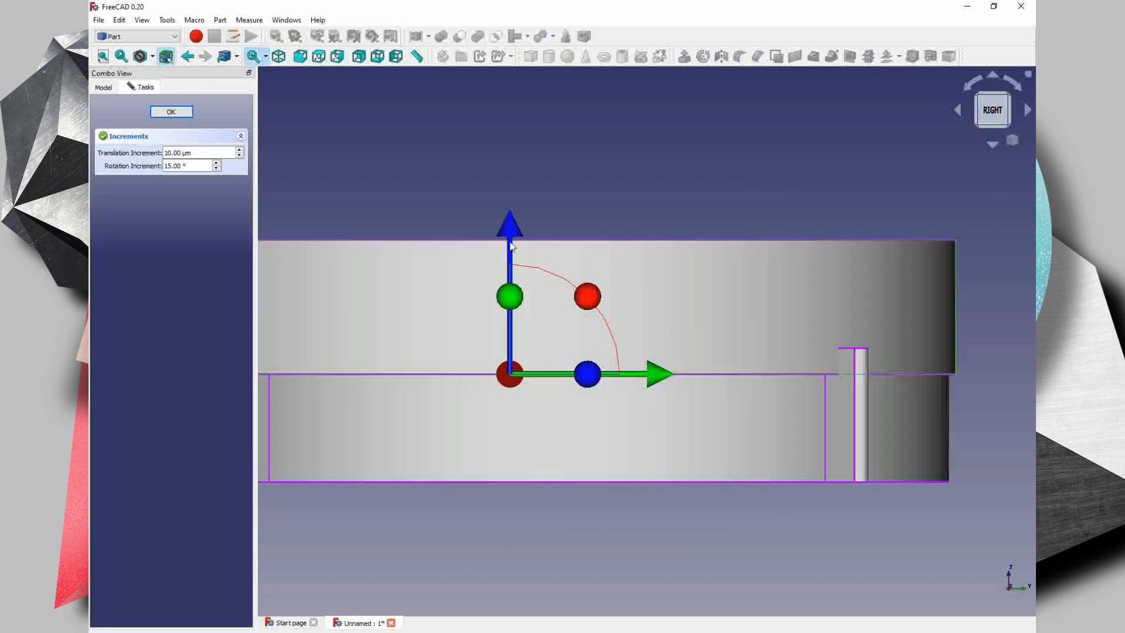
pyautogui.moveTo(509, 224); pyautogui.dragTo(511, 198)
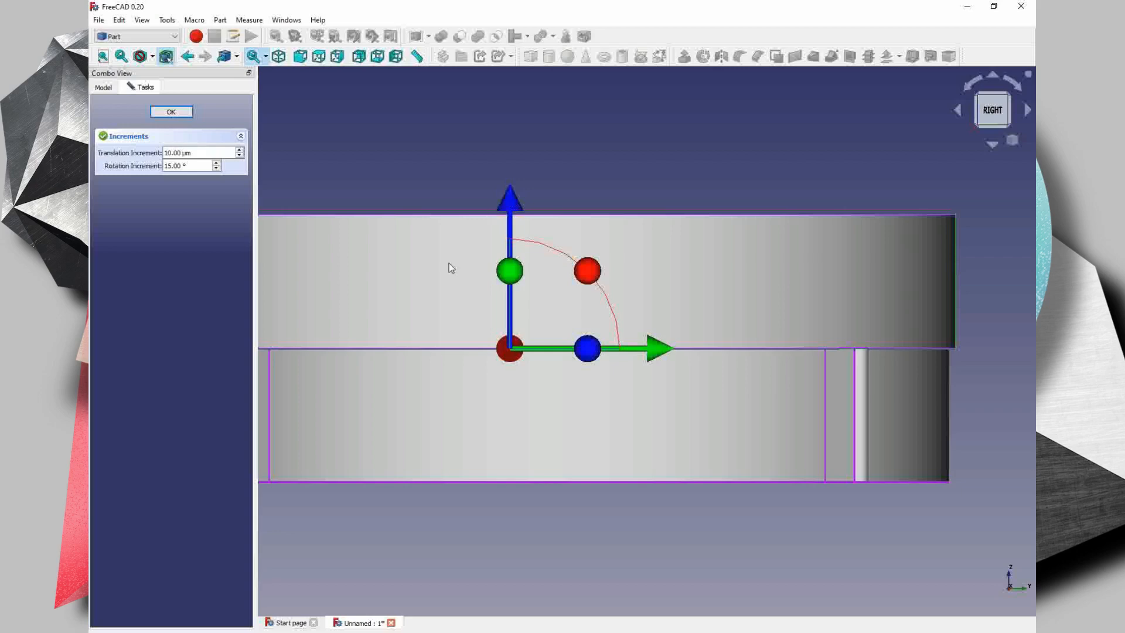
# - Shift the cylinder sideways along Y and X to centre it over the padded symbol's ring
pyautogui.moveTo(645, 353); pyautogui.dragTo(790, 325, button='middle')
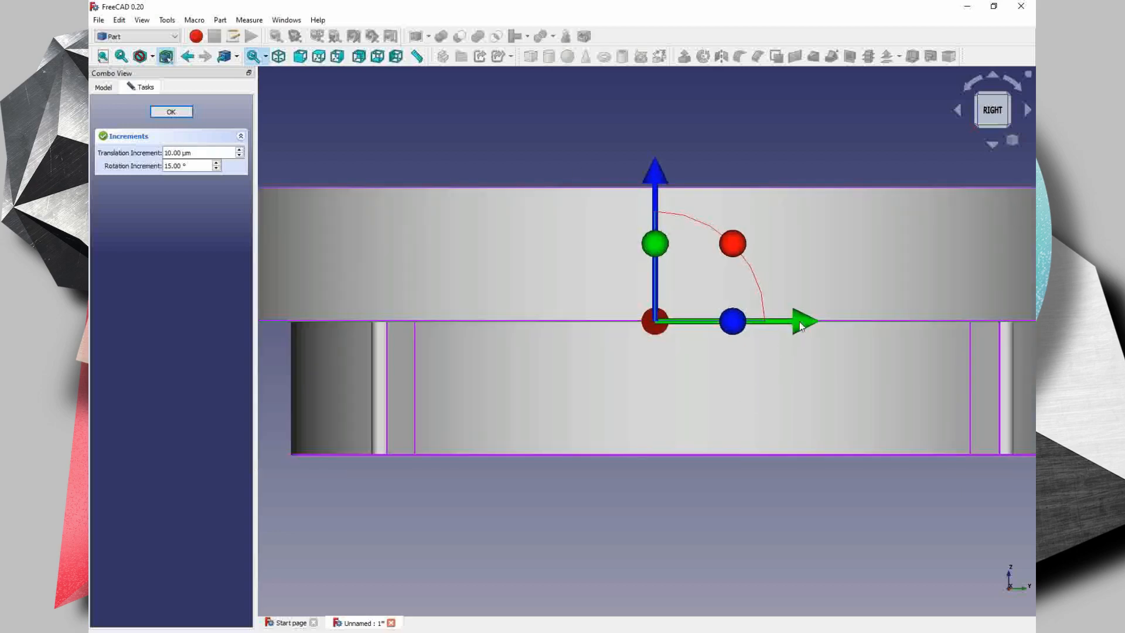
pyautogui.moveTo(795, 323); pyautogui.dragTo(843, 328)
pyautogui.scroll(-3, 844, 392)
pyautogui.moveTo(844, 393); pyautogui.dragTo(762, 246, button='middle')
pyautogui.click(992, 109)
pyautogui.moveTo(648, 146); pyautogui.dragTo(639, 224, button='middle')
pyautogui.moveTo(639, 154); pyautogui.dragTo(638, 156)
pyautogui.moveTo(631, 441); pyautogui.dragTo(630, 418, button='middle')
pyautogui.moveTo(638, 134); pyautogui.dragTo(639, 133)
pyautogui.moveTo(662, 404); pyautogui.dragTo(662, 293, button='middle')
# - Set the cylinder's radius to 10.5 mm, fine-tune its centring over the symbol and finish the transform
pyautogui.click(103, 88)
pyautogui.click(171, 452)
pyautogui.write('10.5')
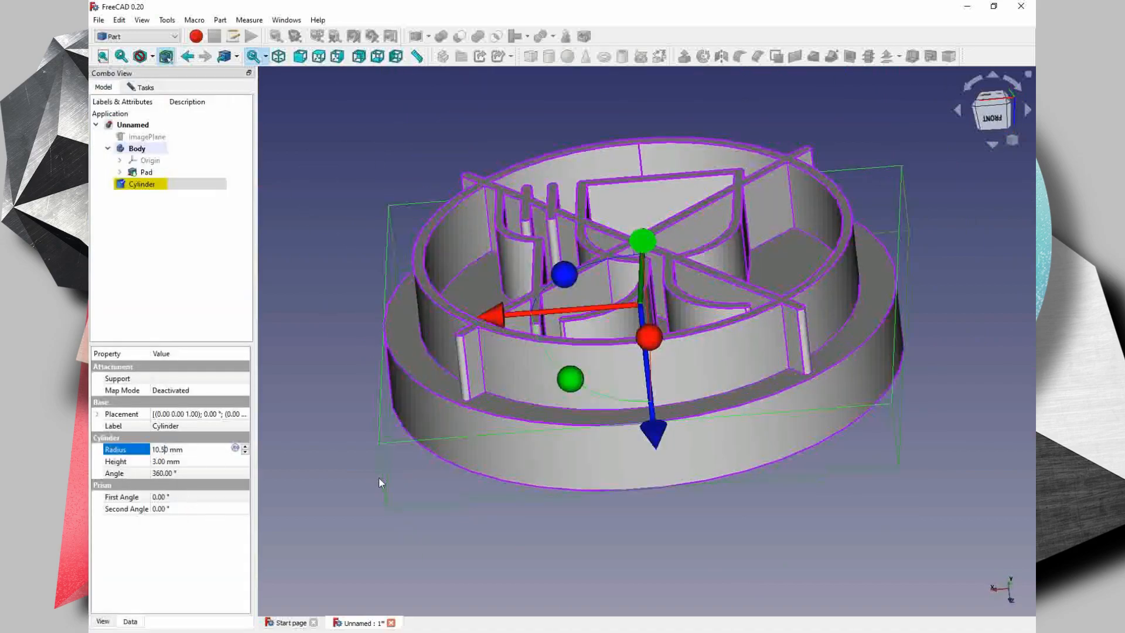
pyautogui.moveTo(586, 329); pyautogui.dragTo(623, 398, button='middle')
pyautogui.click(992, 110)
pyautogui.moveTo(645, 139); pyautogui.dragTo(645, 140)
pyautogui.moveTo(492, 287); pyautogui.dragTo(494, 287)
pyautogui.press('Escape')
# - Unite the symbol pad and the cylinder with a Boolean union
pyautogui.moveTo(750, 331); pyautogui.dragTo(498, 425, button='middle')
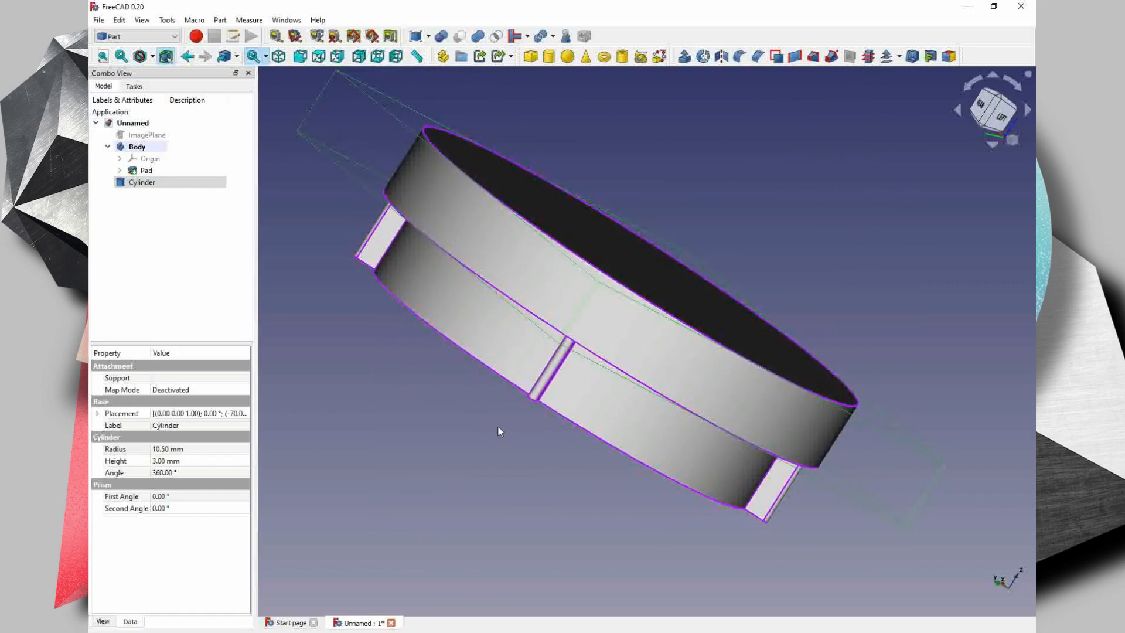
pyautogui.click(505, 334)
pyautogui.keyDown('ctrl'); pyautogui.click(526, 272); pyautogui.keyUp('ctrl')
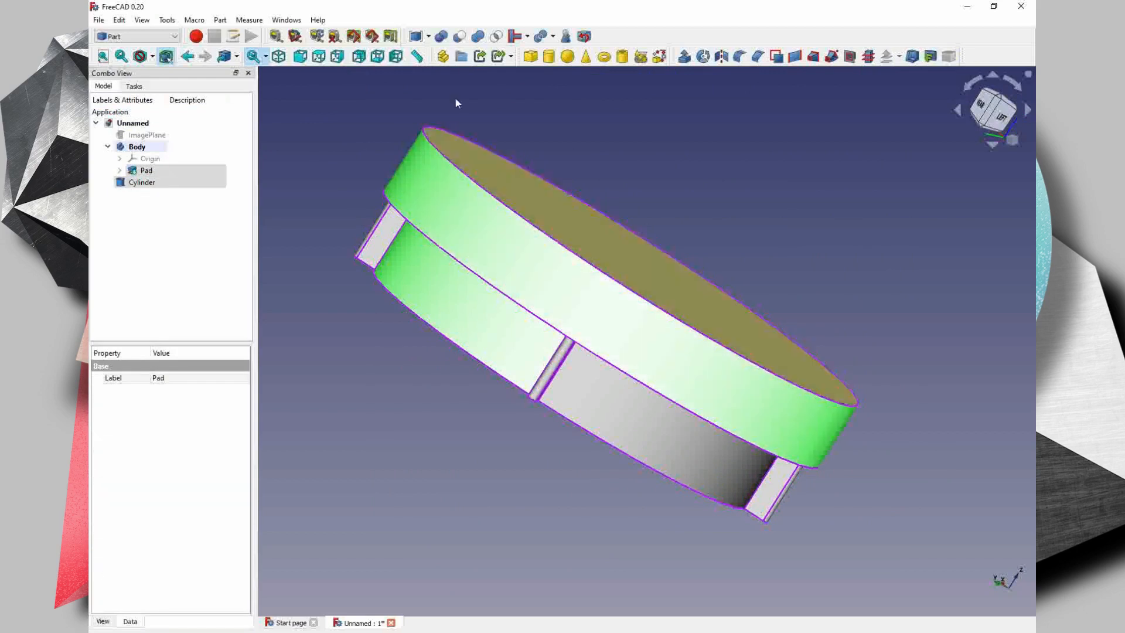
pyautogui.click(441, 36)
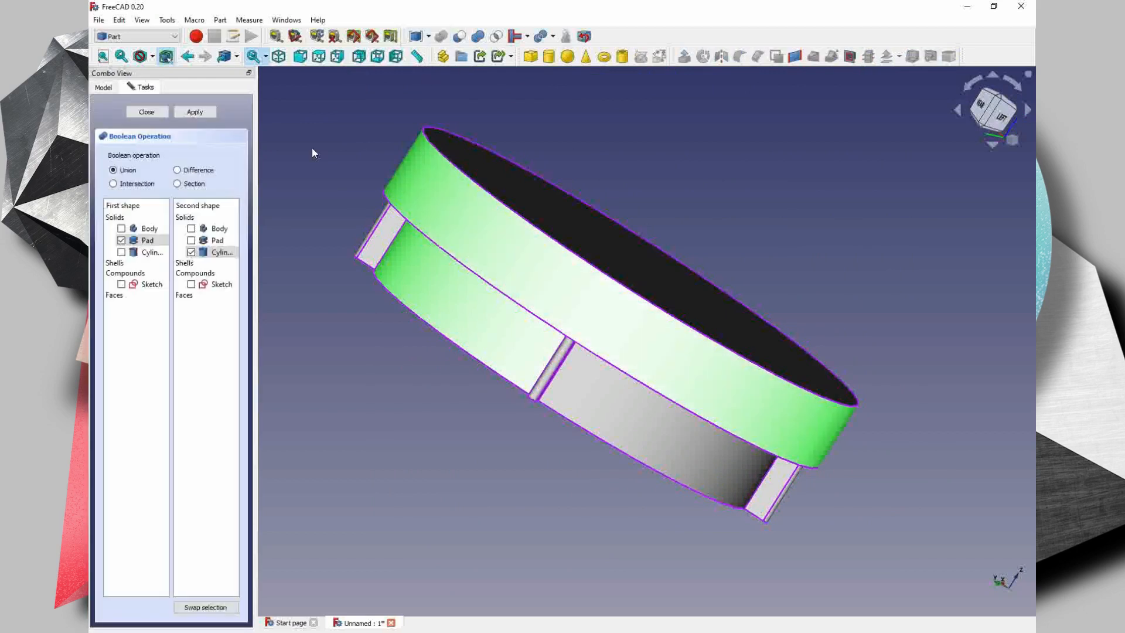
pyautogui.click(195, 111)
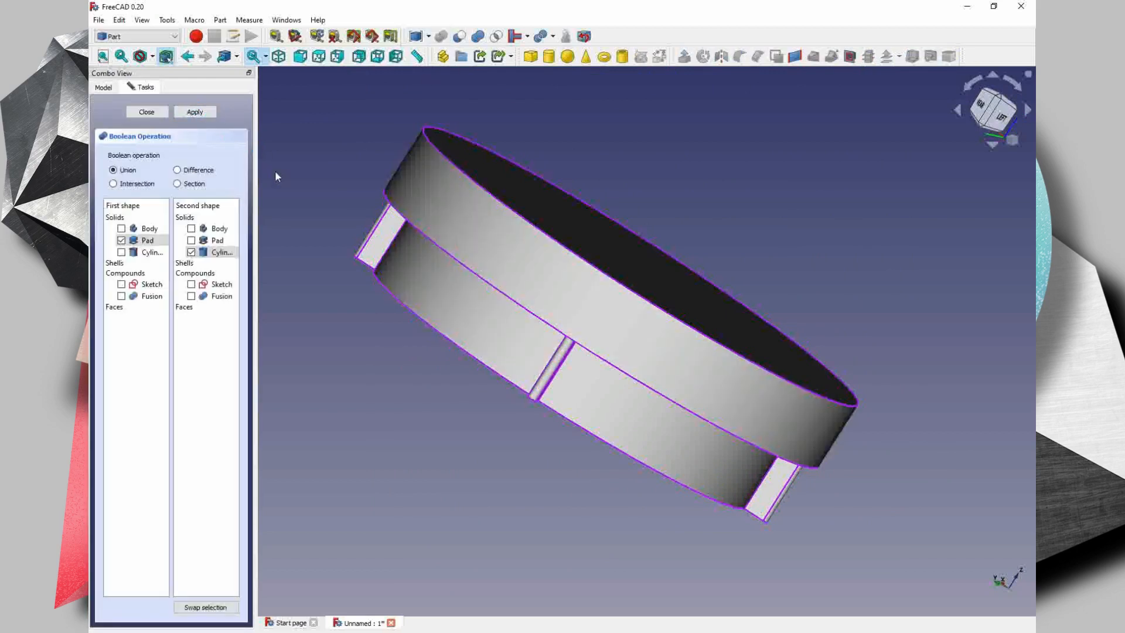
pyautogui.click(146, 111)
# - Add a second cylinder for the stamp's grip on the back of the fused disc
pyautogui.moveTo(557, 261); pyautogui.dragTo(641, 379, button='middle')
pyautogui.moveTo(490, 375); pyautogui.dragTo(703, 436, button='middle')
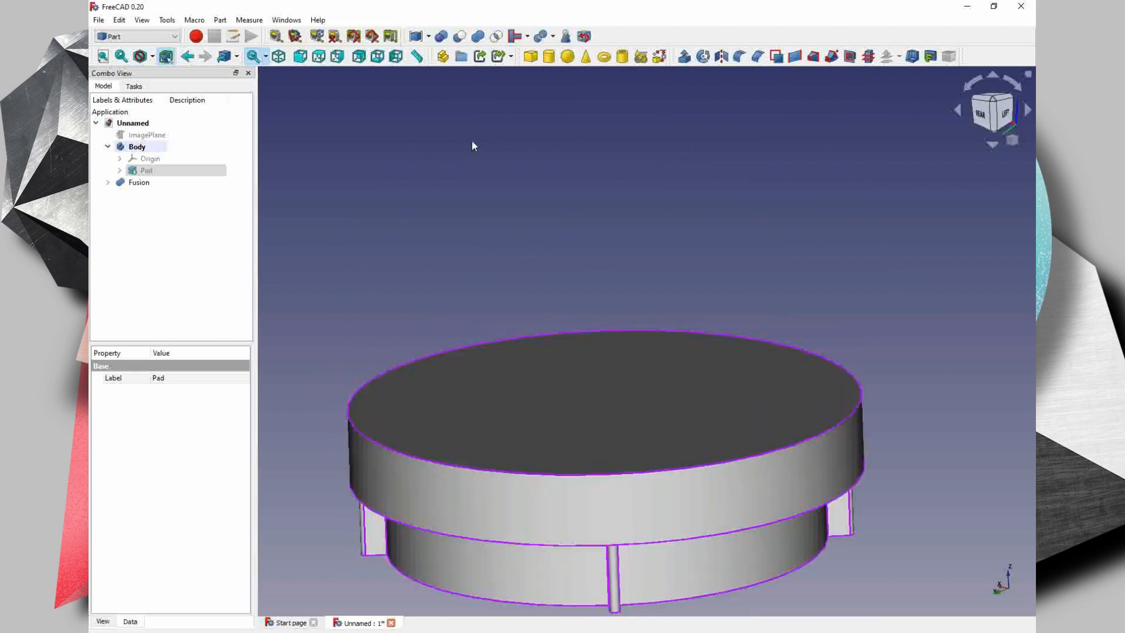
pyautogui.click(550, 57)
# - Transform the fused stamp body in the horizontal plane to centre it on the new cylinder
pyautogui.moveTo(683, 322); pyautogui.dragTo(706, 475, button='middle')
pyautogui.moveTo(758, 301); pyautogui.dragTo(720, 302, button='middle')
pyautogui.click(652, 238)
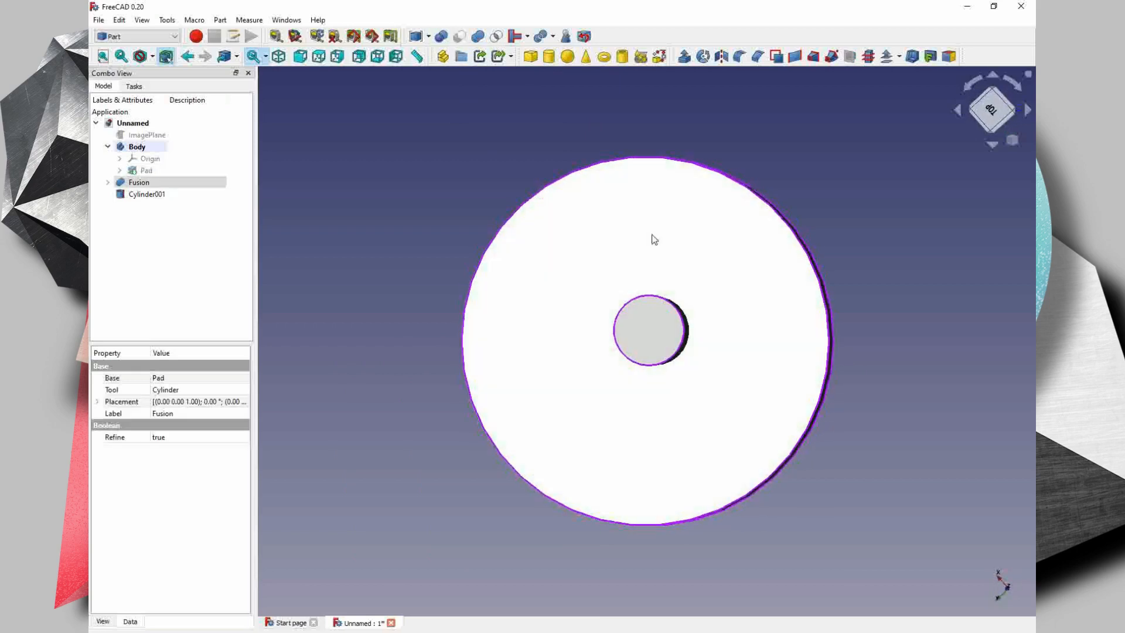
pyautogui.rightClick(140, 185)
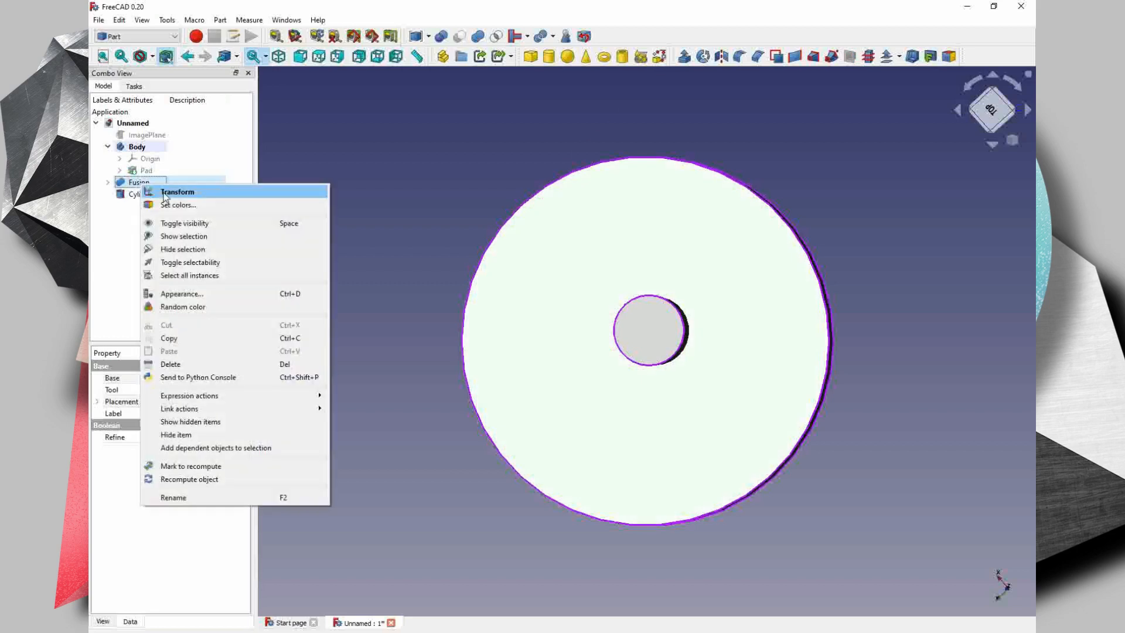
pyautogui.click(173, 192)
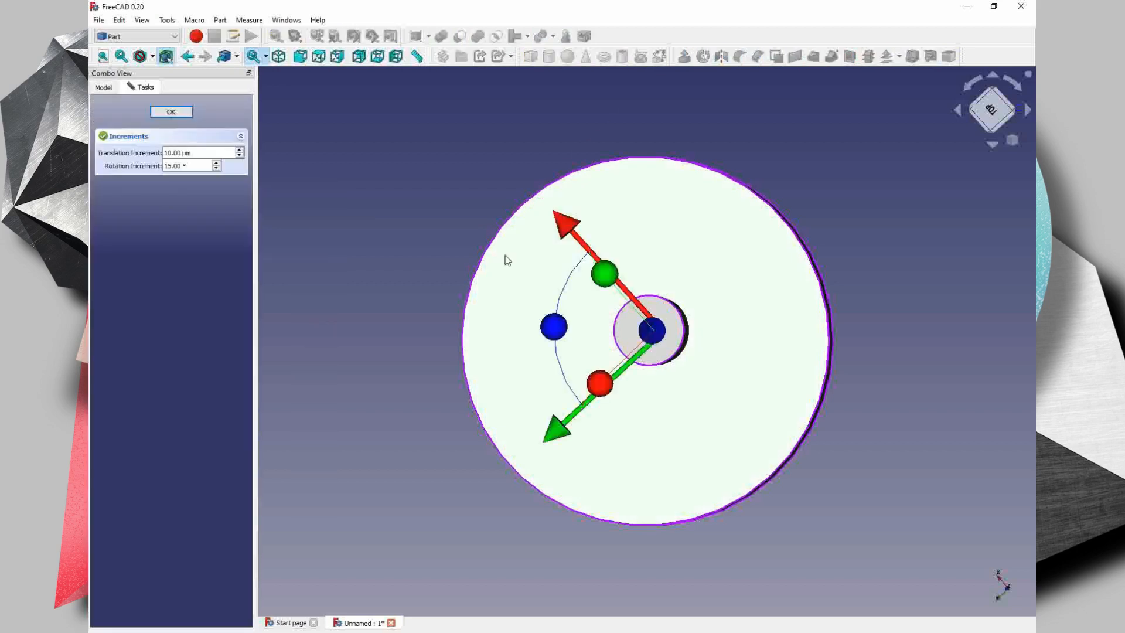
pyautogui.click(995, 107)
pyautogui.moveTo(515, 345)
pyautogui.mouseDown()
pyautogui.moveTo(533, 348)
pyautogui.moveTo(512, 344)
pyautogui.mouseUp()
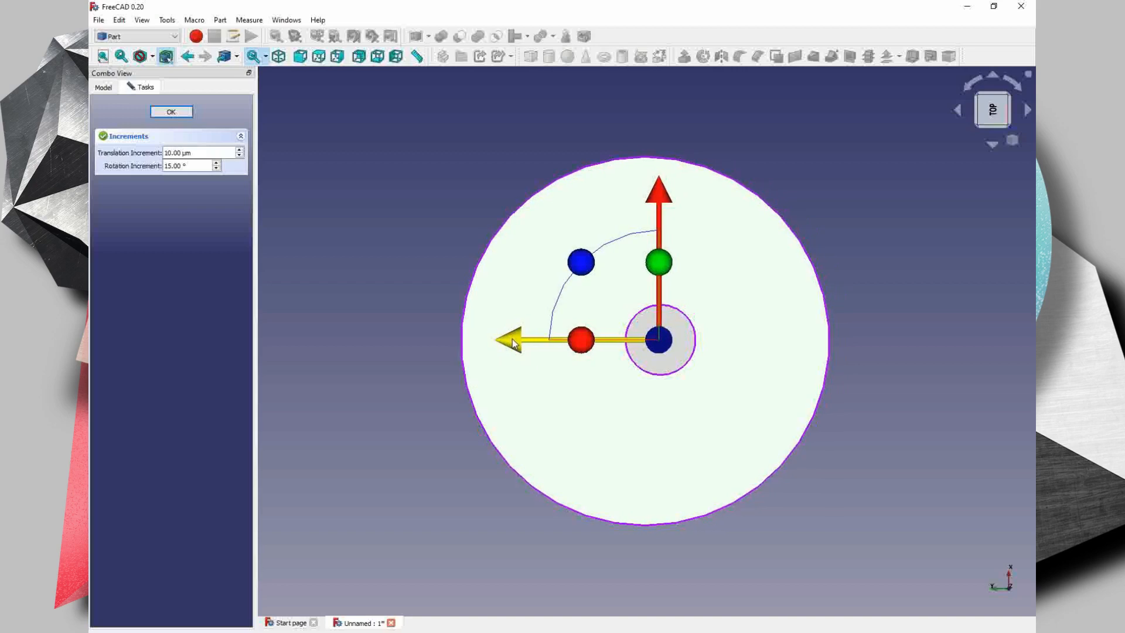
pyautogui.moveTo(594, 348); pyautogui.dragTo(530, 350)
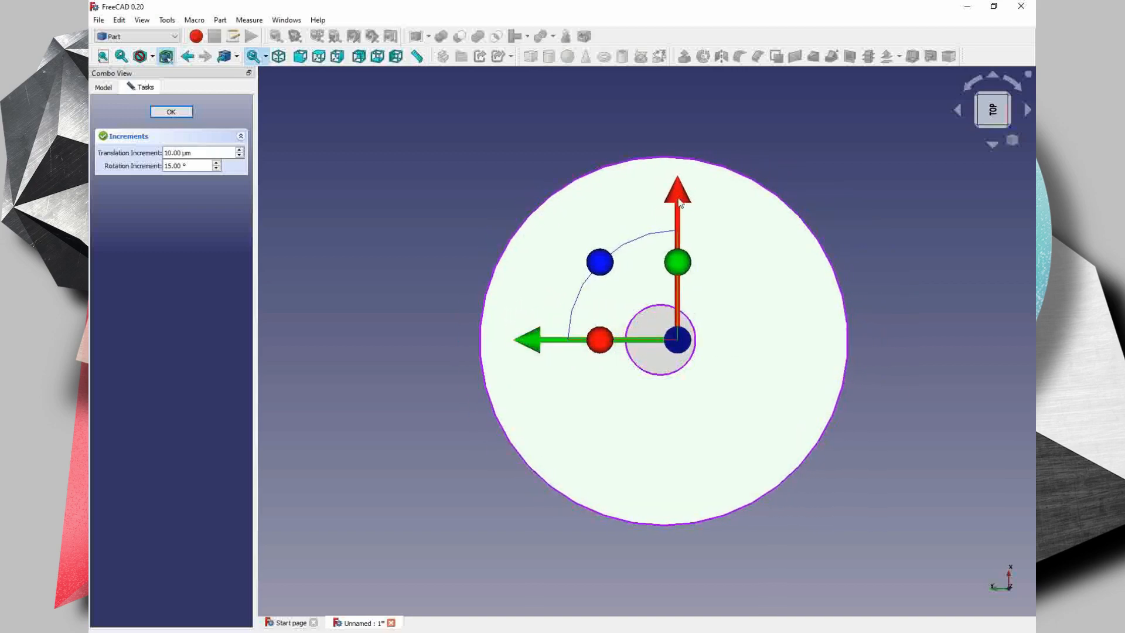
pyautogui.moveTo(680, 411)
pyautogui.mouseDown(button='middle')
pyautogui.moveTo(658, 460)
pyautogui.moveTo(681, 411)
pyautogui.mouseUp(button='middle')
pyautogui.moveTo(531, 346); pyautogui.dragTo(549, 363)
pyautogui.scroll(6, 681, 350)
pyautogui.scroll(-7, 693, 371)
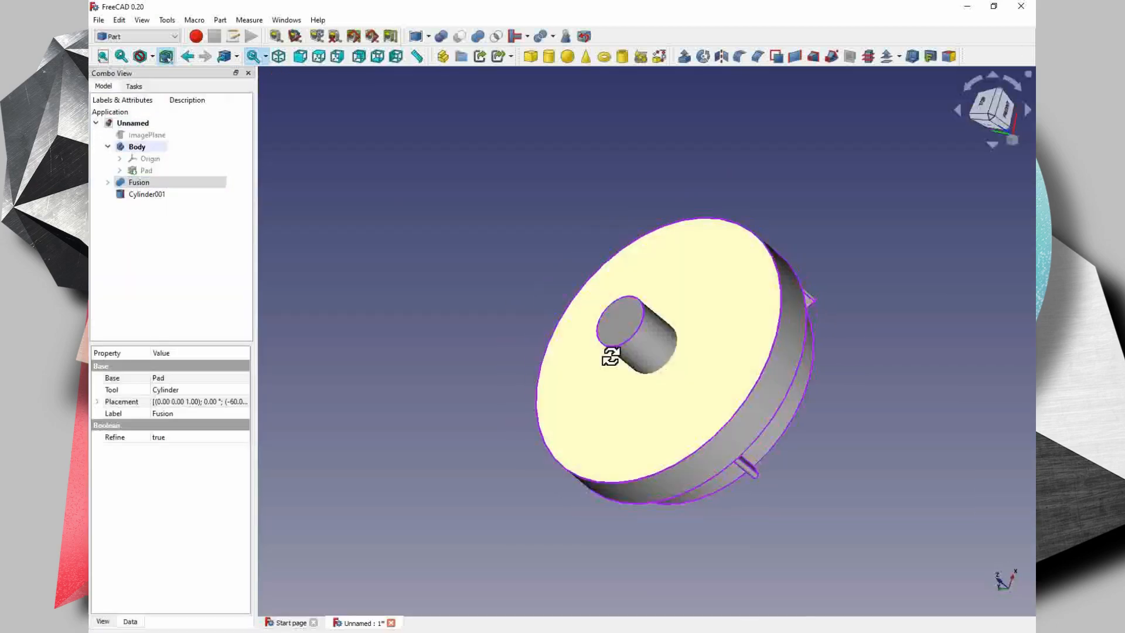
# - Stand the second cylinder upright on the base disc with a radius of 13 mm and a height of 5 mm
pyautogui.moveTo(610, 352); pyautogui.dragTo(603, 305, button='middle')
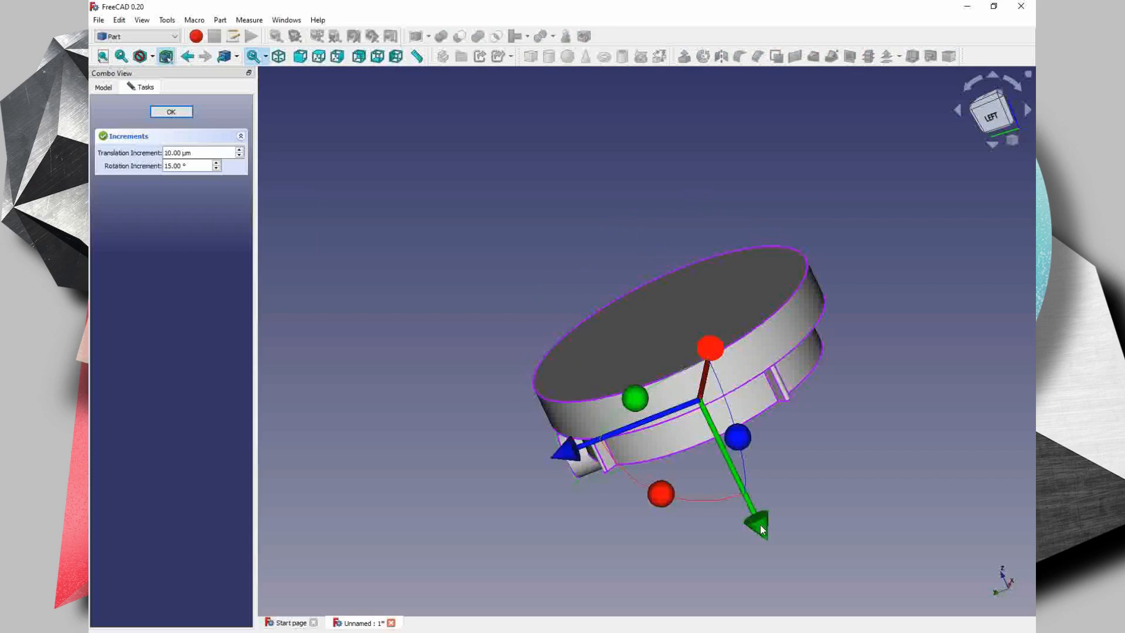
pyautogui.moveTo(603, 305); pyautogui.dragTo(633, 257, button='middle')
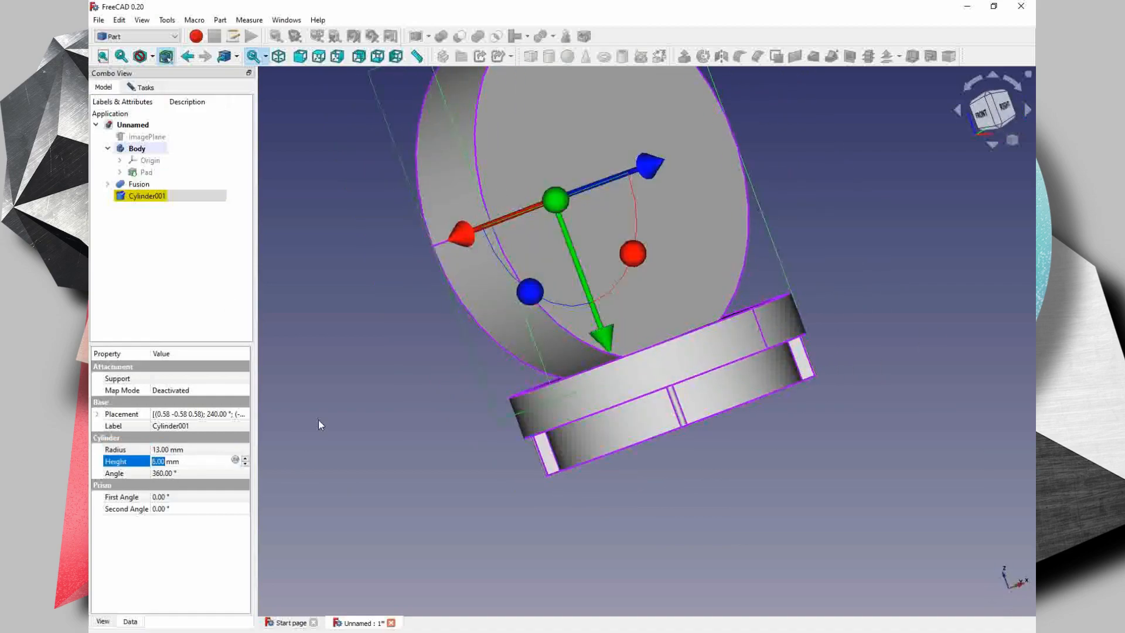
pyautogui.moveTo(318, 425); pyautogui.dragTo(404, 423, button='middle')
pyautogui.click(351, 375)
pyautogui.press('1')
pyautogui.moveTo(670, 183); pyautogui.dragTo(699, 184)
pyautogui.moveTo(662, 352); pyautogui.dragTo(694, 338, button='middle')
pyautogui.press('2')
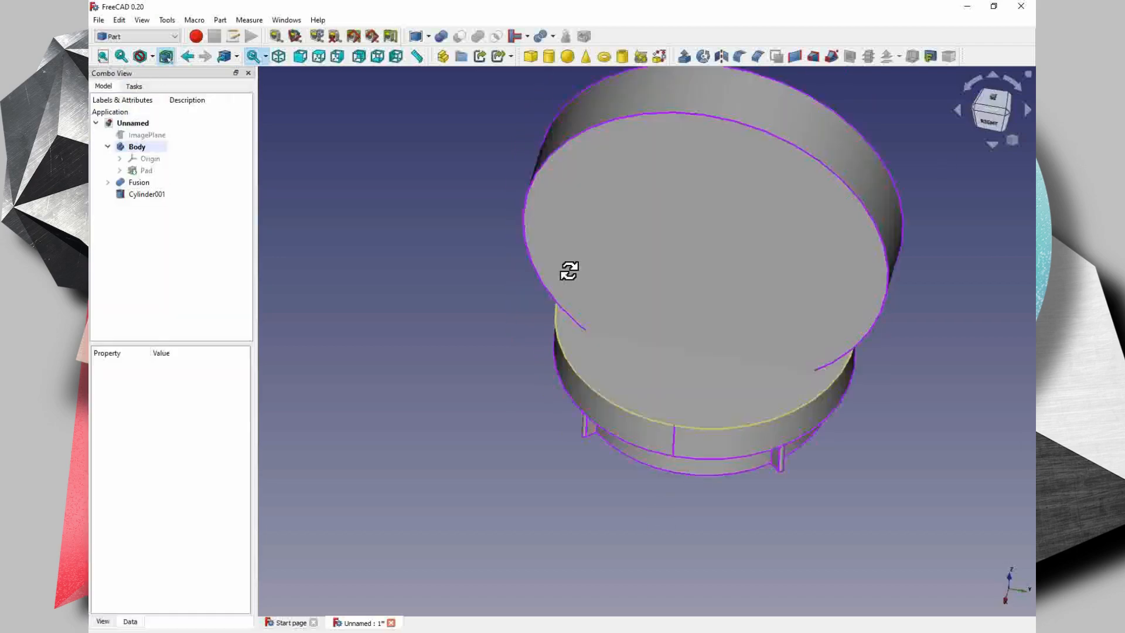
# - Fillet both circular edges of the upright disc with a 2 mm radius and round the base disc's upper edge
pyautogui.moveTo(570, 271); pyautogui.dragTo(554, 250, button='middle')
pyautogui.click(535, 258)
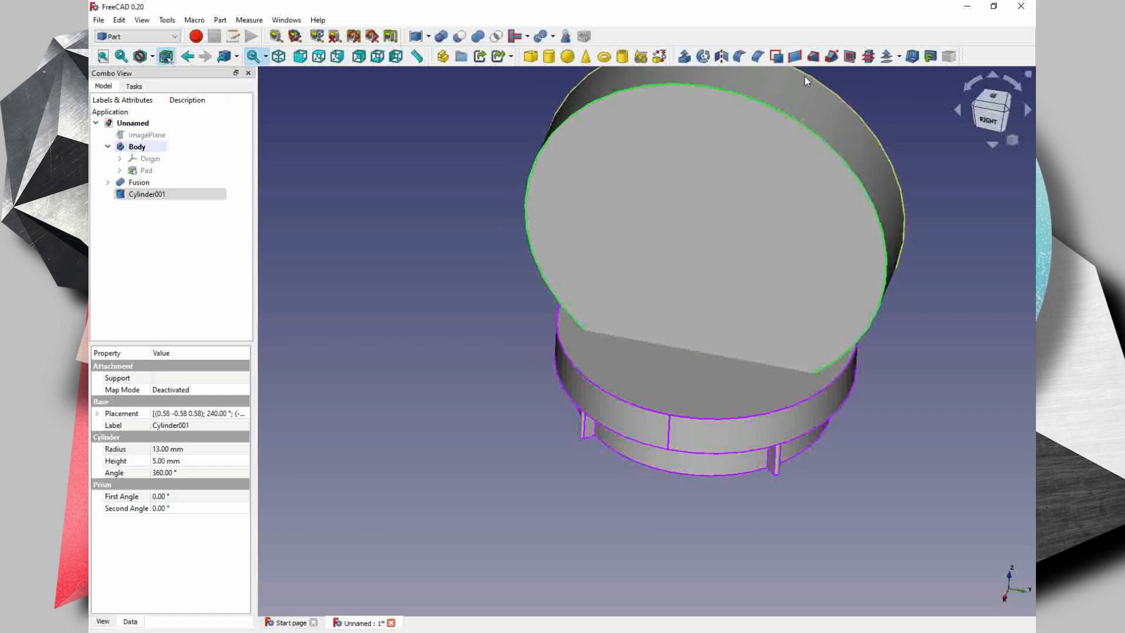
pyautogui.click(740, 57)
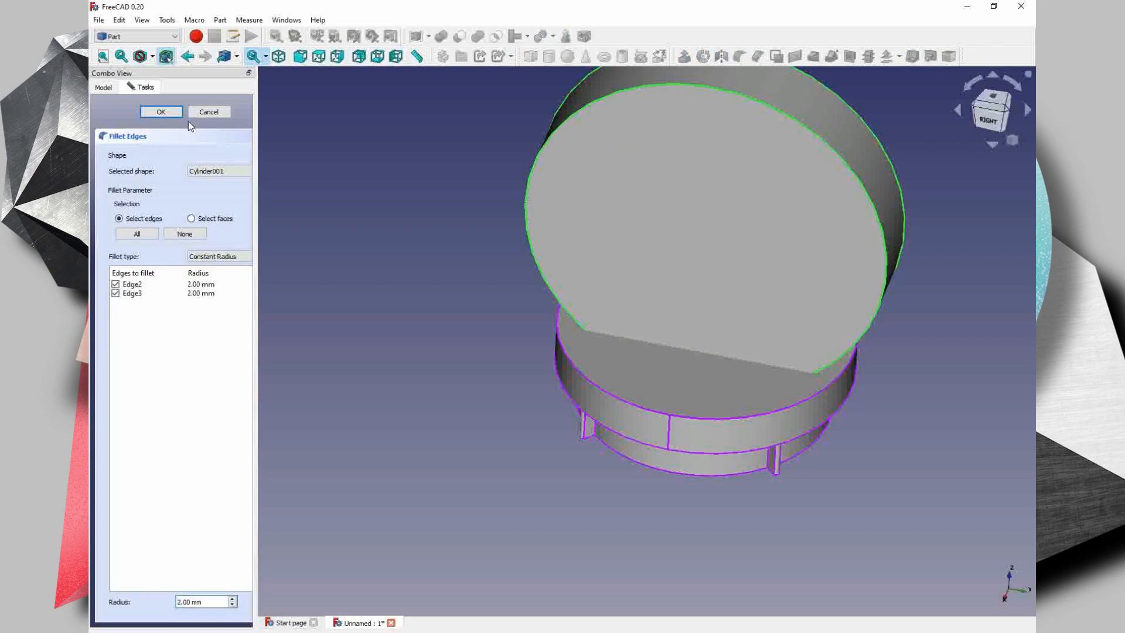
pyautogui.click(159, 110)
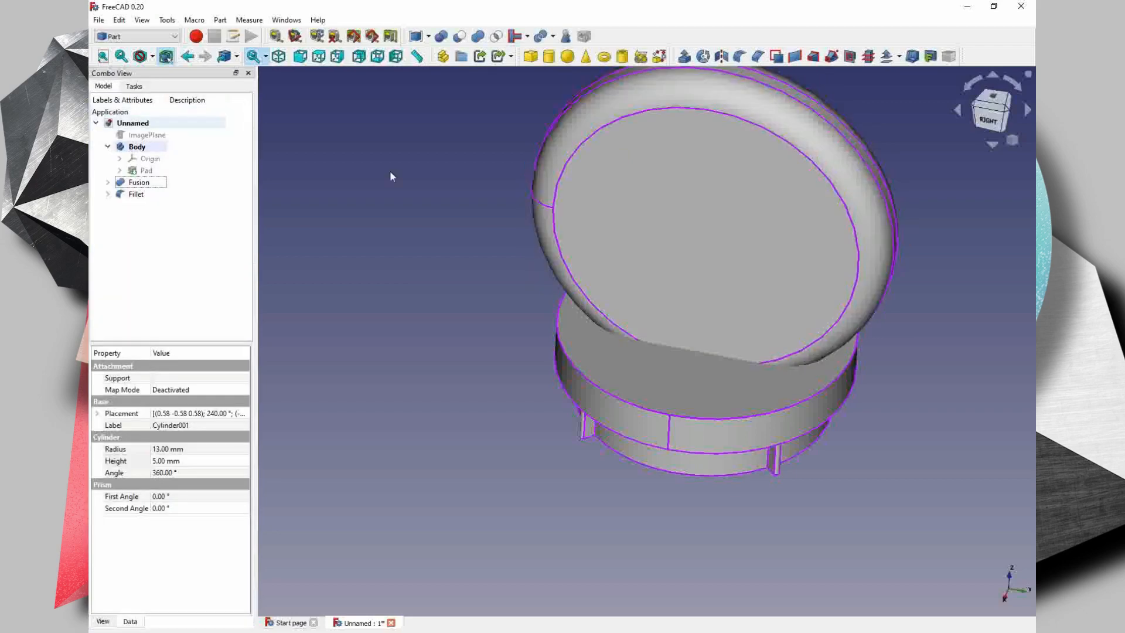
pyautogui.moveTo(756, 287); pyautogui.dragTo(754, 404, button='middle')
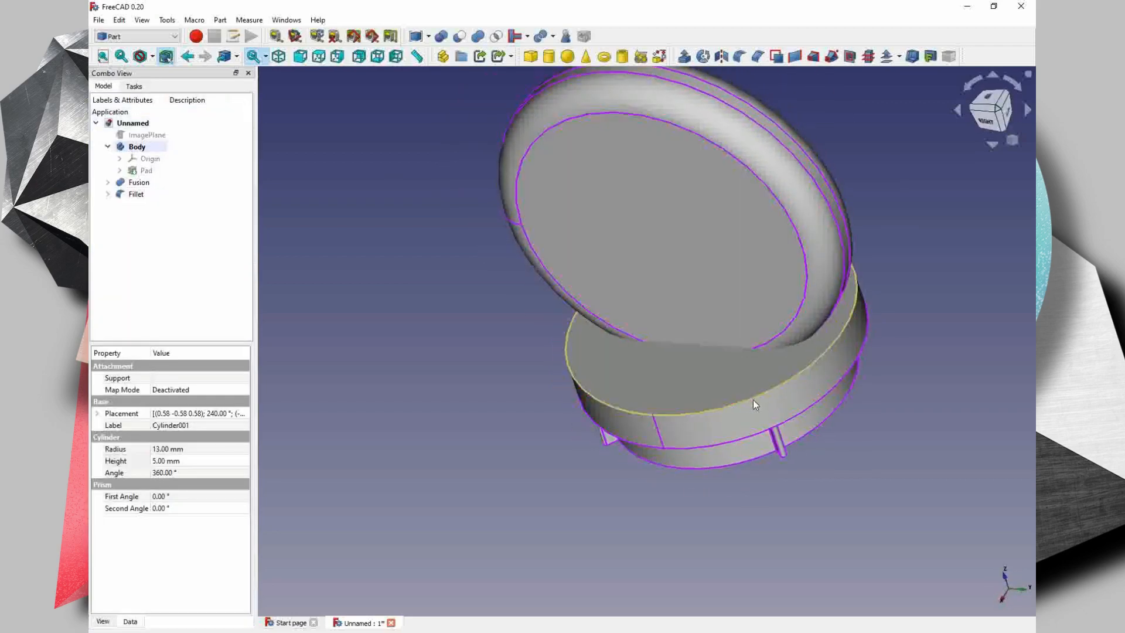
pyautogui.moveTo(326, 244); pyautogui.dragTo(583, 378, button='middle')
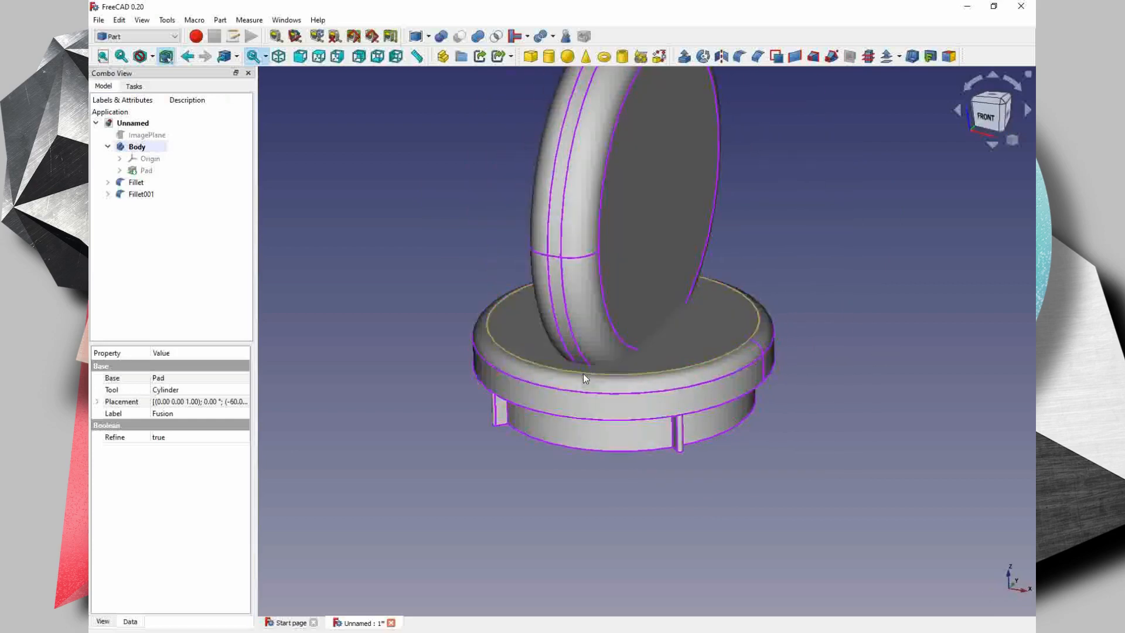
# - Add a sphere and transform it upward and along X to one side of the upright disc
pyautogui.click(567, 57)
pyautogui.scroll(-1, 644, 410)
pyautogui.rightClick(140, 206)
pyautogui.click(177, 231)
pyautogui.moveTo(655, 336); pyautogui.dragTo(654, 161)
pyautogui.moveTo(832, 364); pyautogui.dragTo(873, 322, button='middle')
pyautogui.moveTo(893, 295); pyautogui.dragTo(1022, 276)
# - Enlarge the sphere's radius to 40 mm, shifting it to keep its surface near the upright disc's face
pyautogui.click(103, 87)
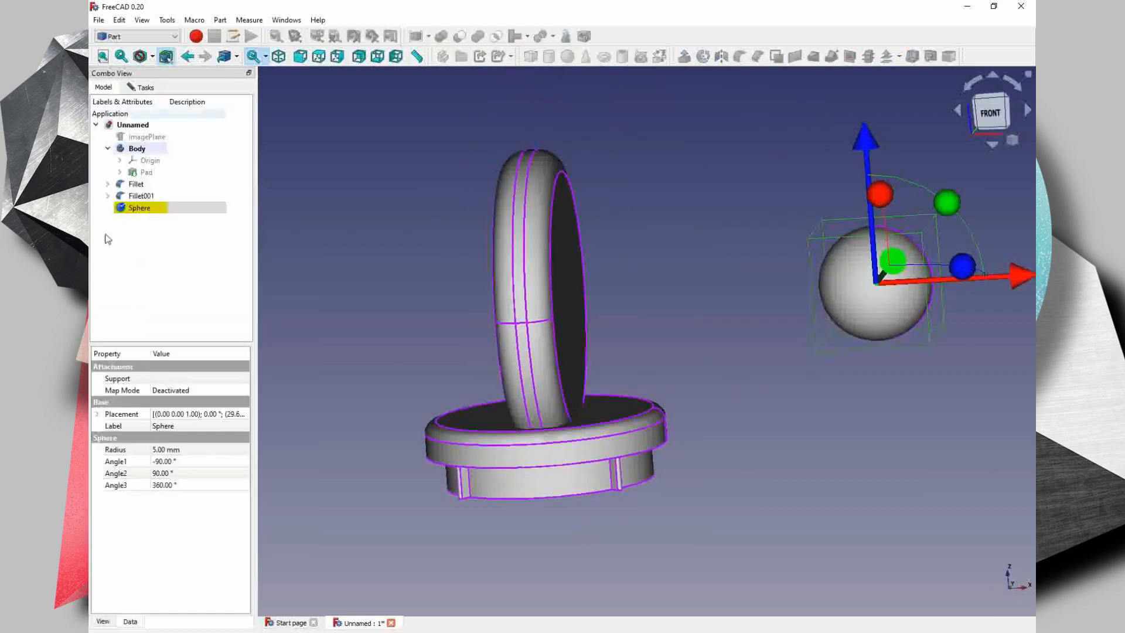
pyautogui.write('15.4')
pyautogui.press('Return')
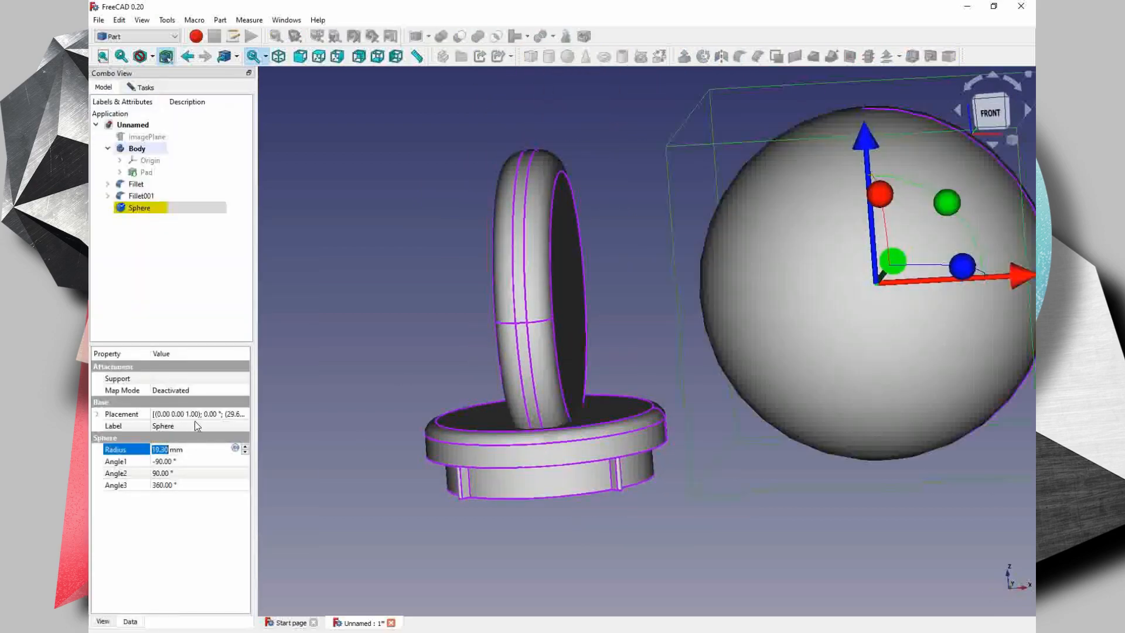
pyautogui.write('20')
pyautogui.press('Return')
pyautogui.moveTo(820, 297); pyautogui.dragTo(695, 318, button='middle')
pyautogui.moveTo(390, 273); pyautogui.dragTo(261, 300)
pyautogui.press('4')
pyautogui.press('Return')
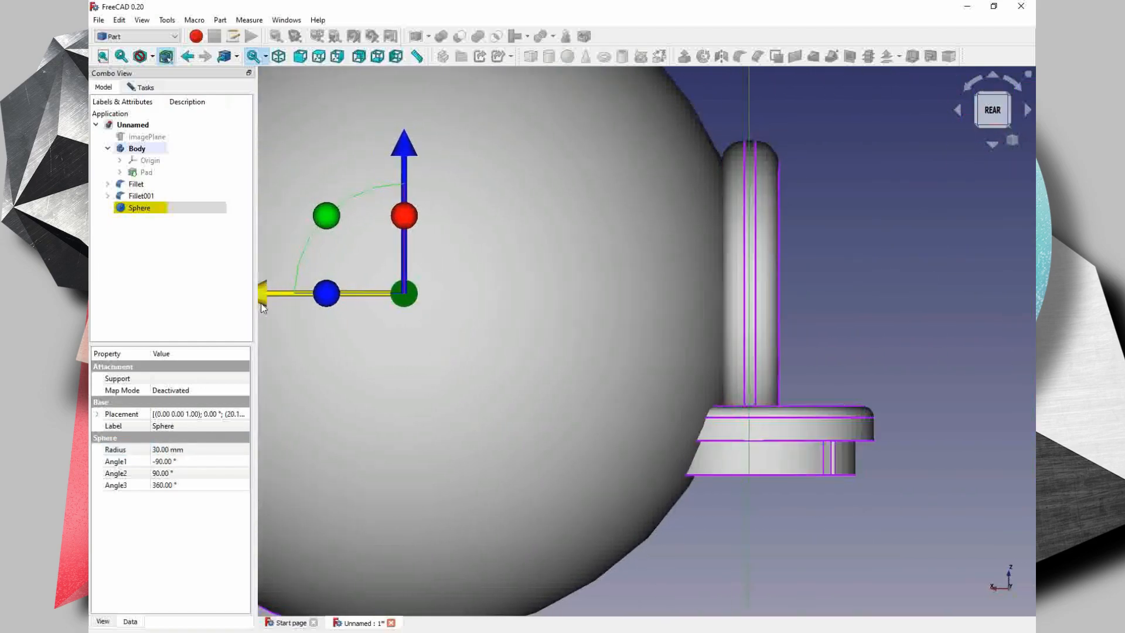
pyautogui.moveTo(261, 300); pyautogui.dragTo(319, 331, button='middle')
pyautogui.moveTo(808, 249); pyautogui.dragTo(744, 231, button='middle')
pyautogui.press('Return')
# - Move the sphere along X until its surface slightly overlaps the upright disc's face, and finish the transform
pyautogui.moveTo(265, 286); pyautogui.dragTo(135, 288)
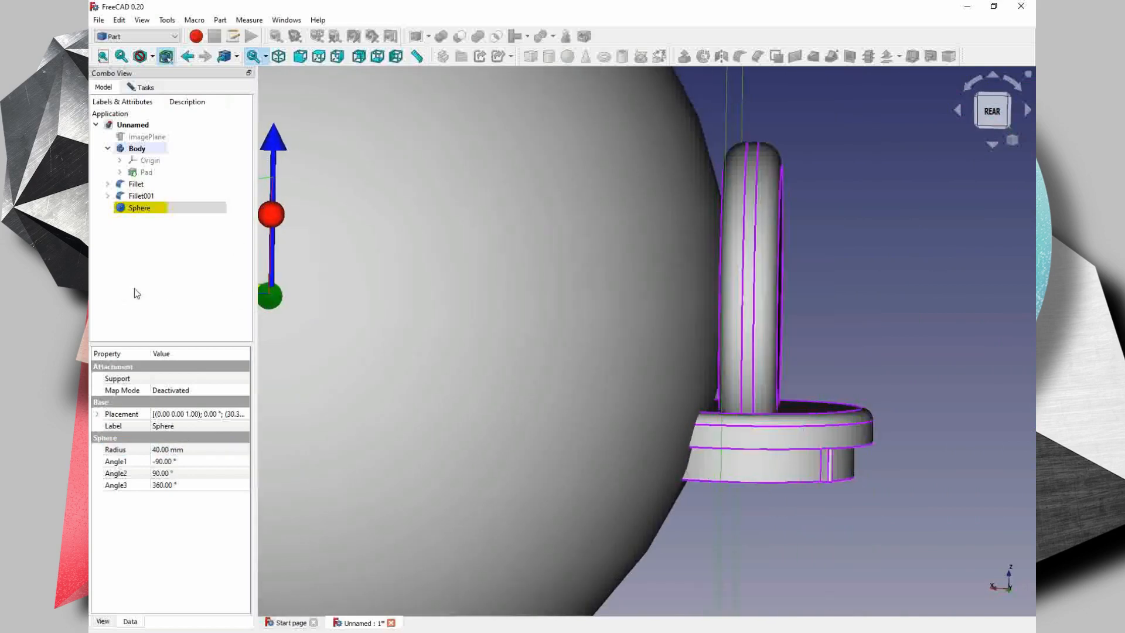
pyautogui.moveTo(278, 301); pyautogui.dragTo(331, 328, button='middle')
pyautogui.moveTo(288, 313); pyautogui.dragTo(298, 312)
pyautogui.moveTo(756, 311); pyautogui.dragTo(244, 343, button='middle')
pyautogui.press('1')
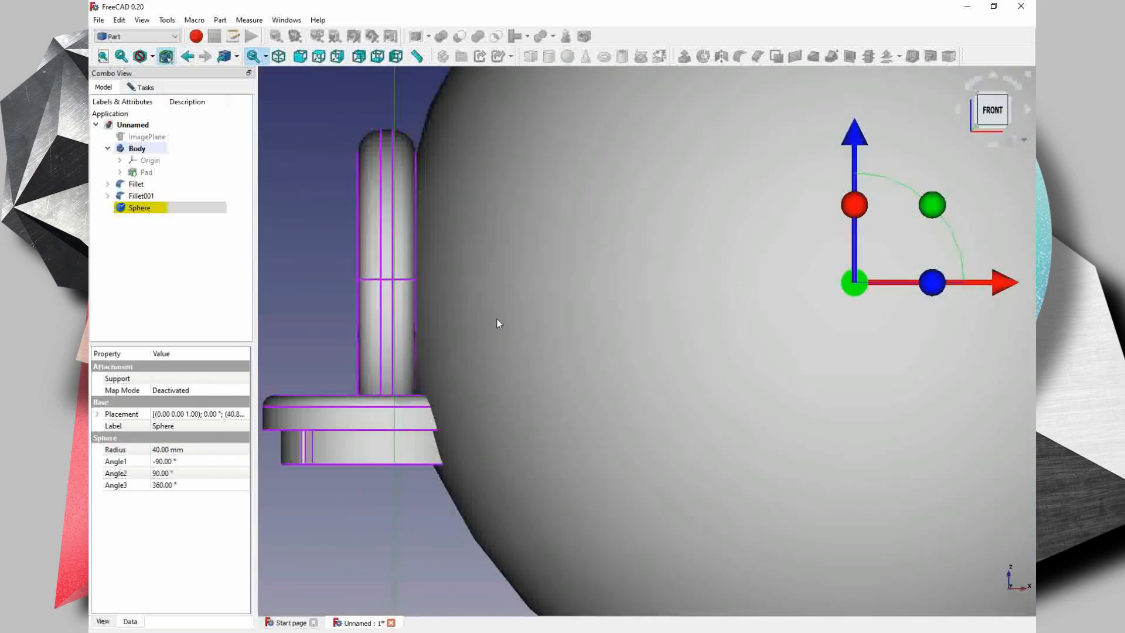
pyautogui.click(141, 87)
pyautogui.click(105, 88)
pyautogui.rightClick(139, 205)
pyautogui.click(141, 87)
pyautogui.click(170, 111)
pyautogui.rightClick(138, 204)
pyautogui.click(182, 385)
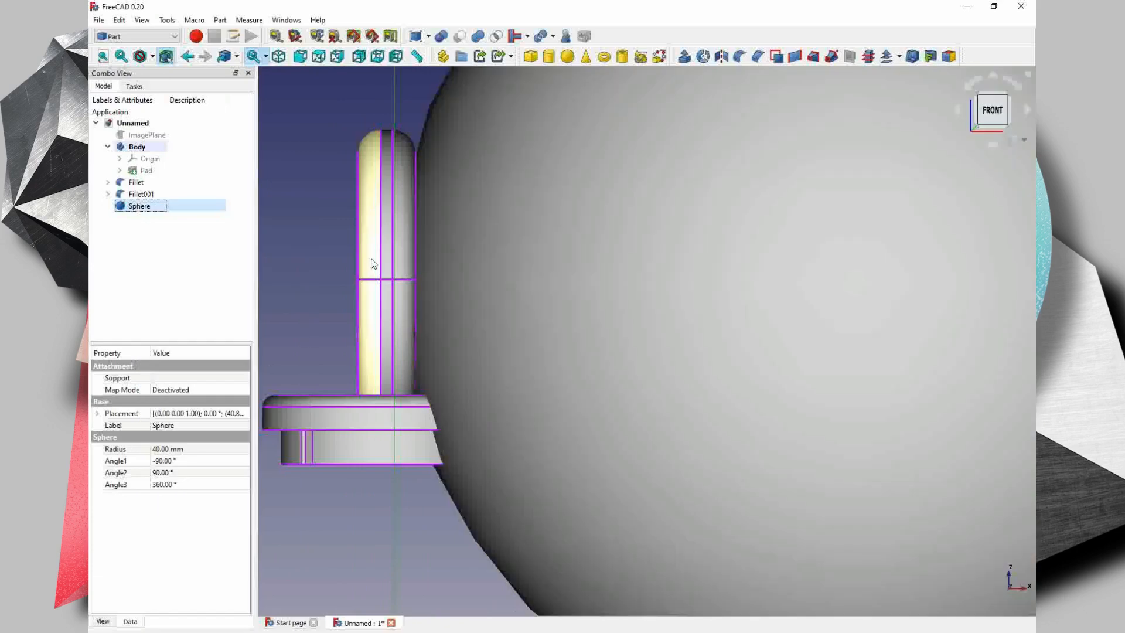
# - Cut the 40 mm sphere out of the filleted upright disc to hollow one side of the grip
pyautogui.keyDown('ctrl'); pyautogui.click(371, 264); pyautogui.keyUp('ctrl')
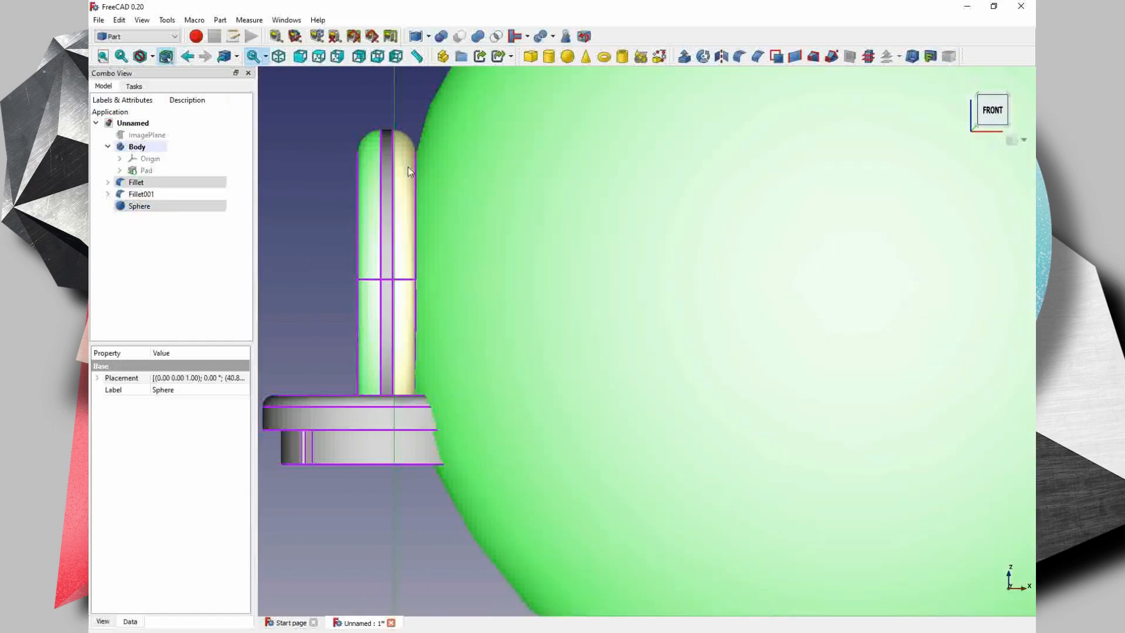
pyautogui.click(304, 153)
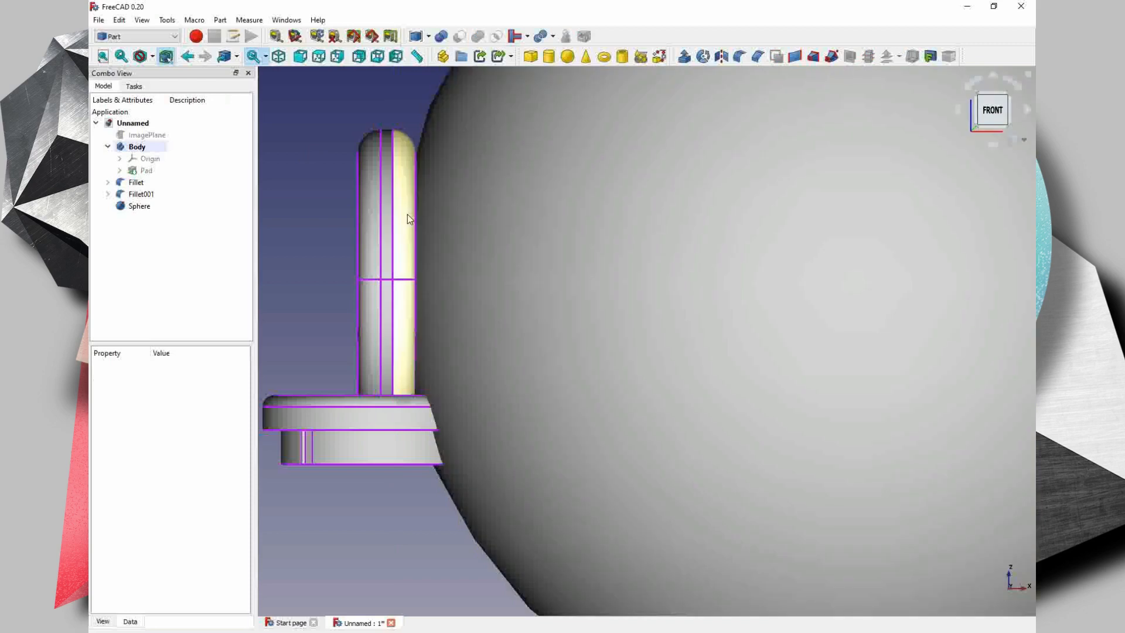
pyautogui.click(406, 213)
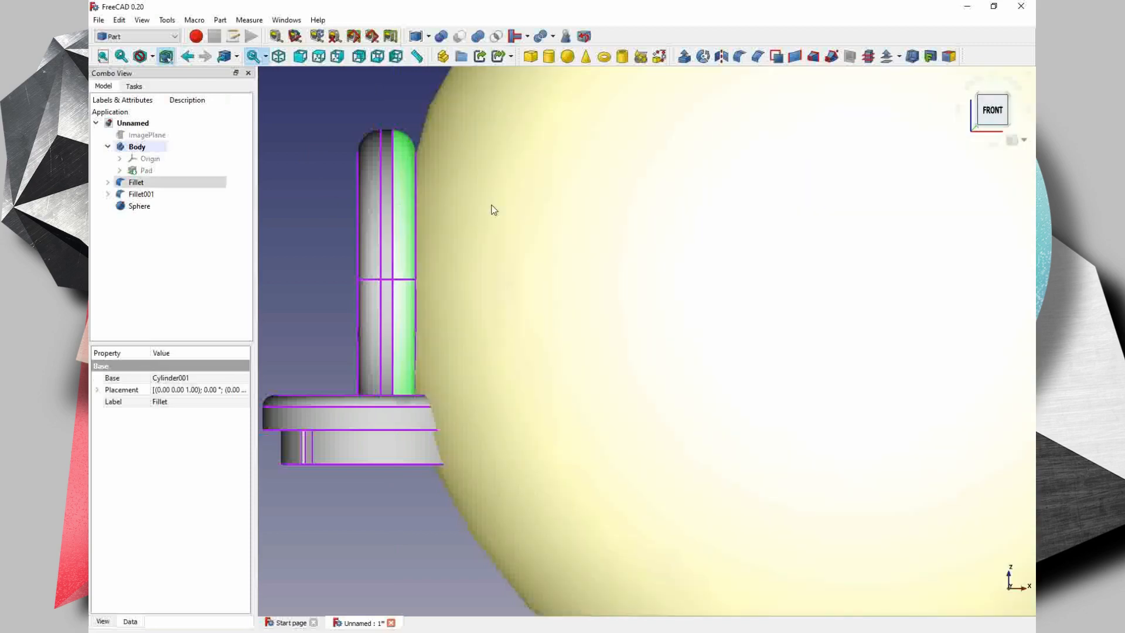
pyautogui.keyDown('ctrl'); pyautogui.click(479, 111); pyautogui.keyUp('ctrl')
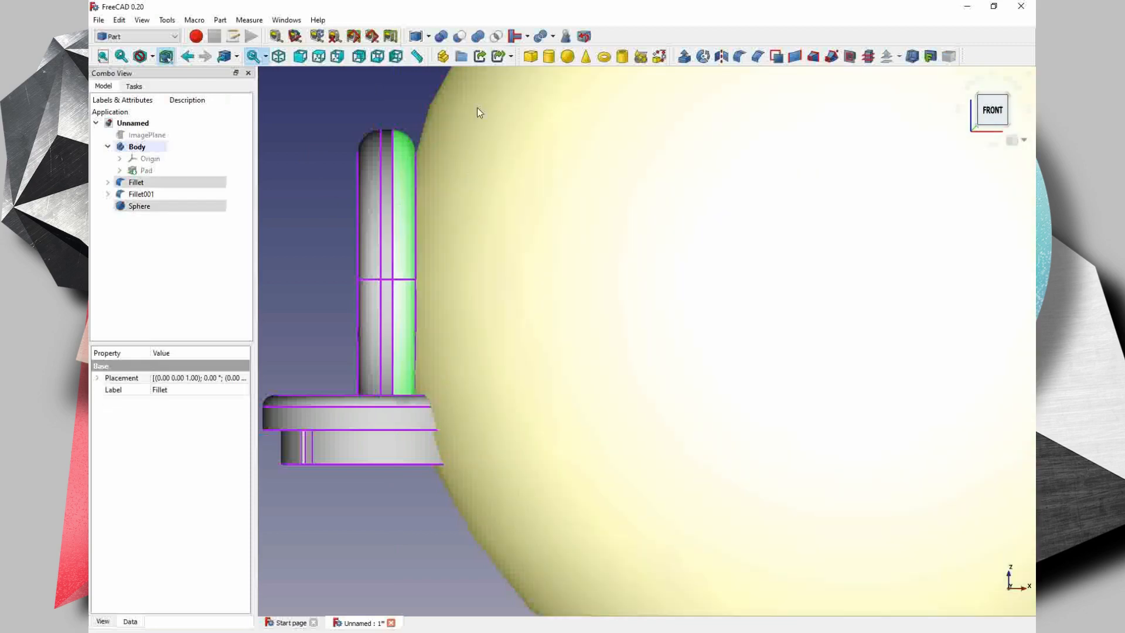
pyautogui.click(459, 36)
pyautogui.moveTo(449, 239); pyautogui.dragTo(637, 214, button='middle')
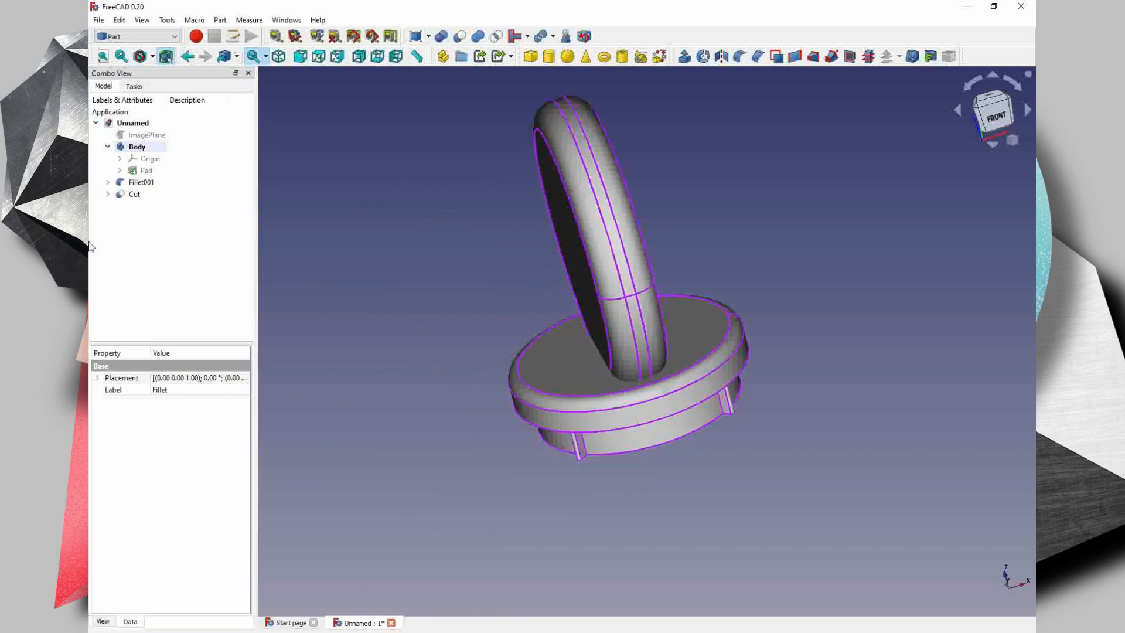
# - Paste a copy of the sphere and transform it along X to the opposite side of the grip
pyautogui.rightClick(132, 198)
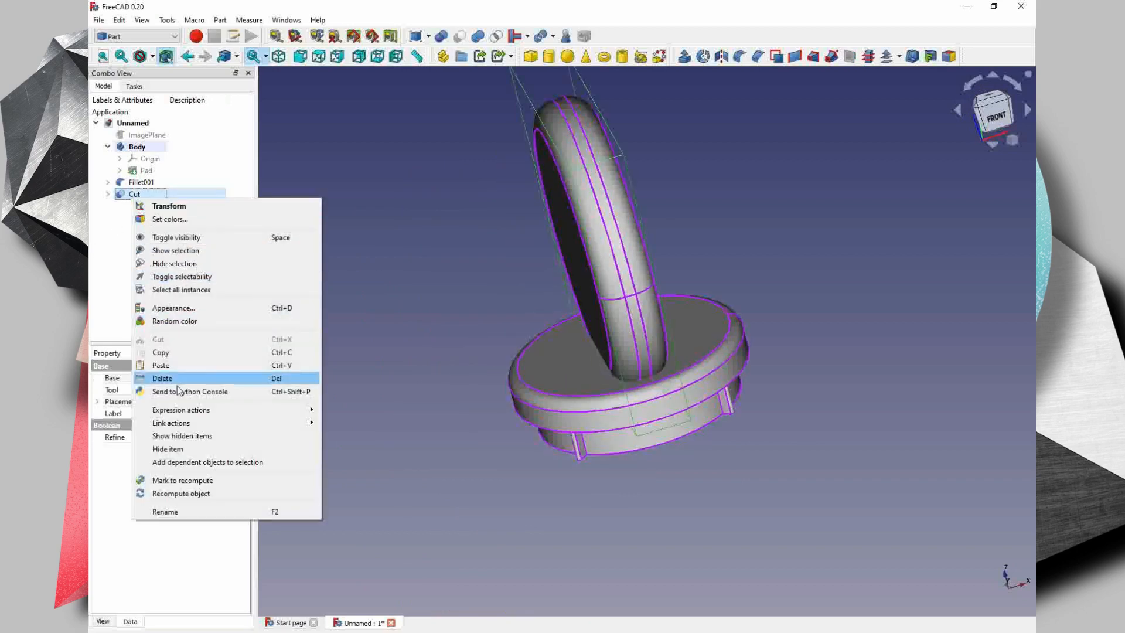
pyautogui.click(161, 365)
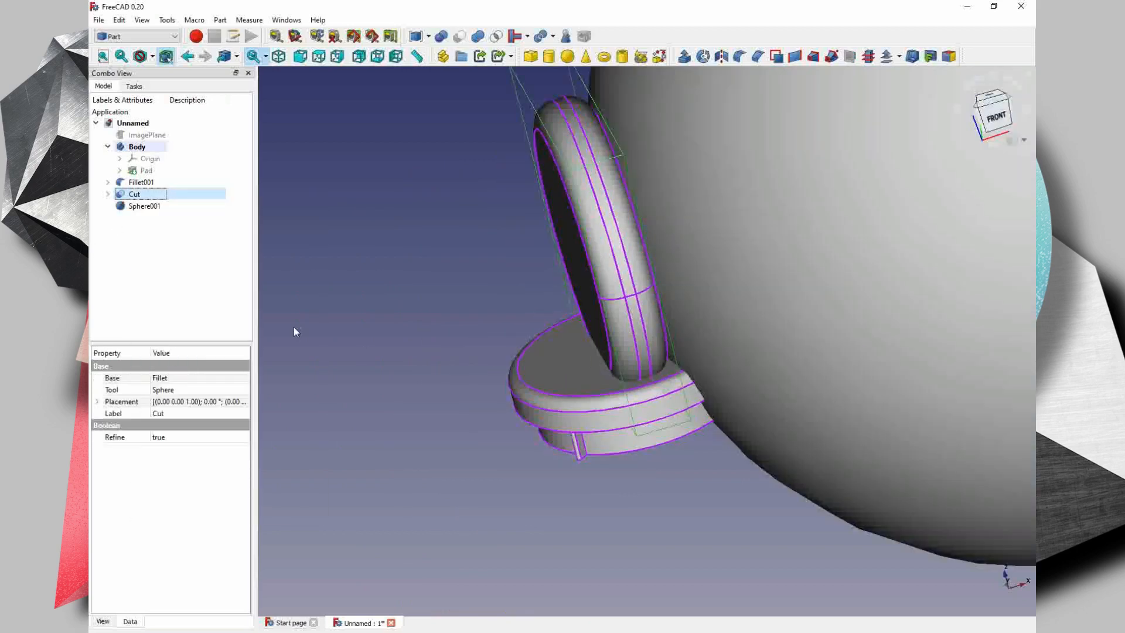
pyautogui.rightClick(143, 209)
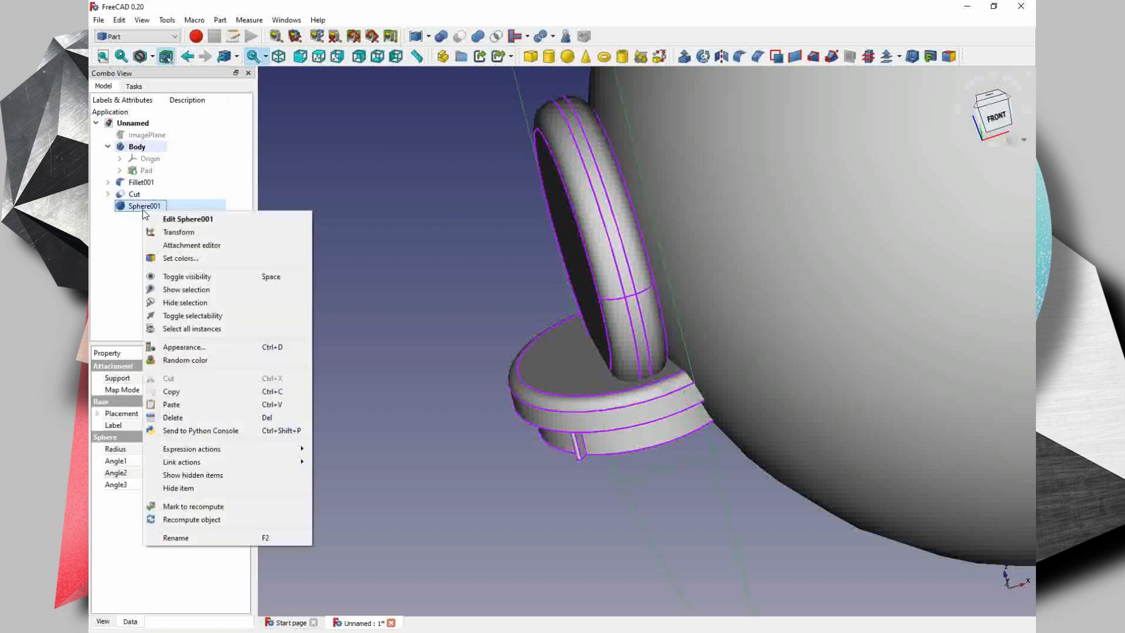
pyautogui.click(180, 232)
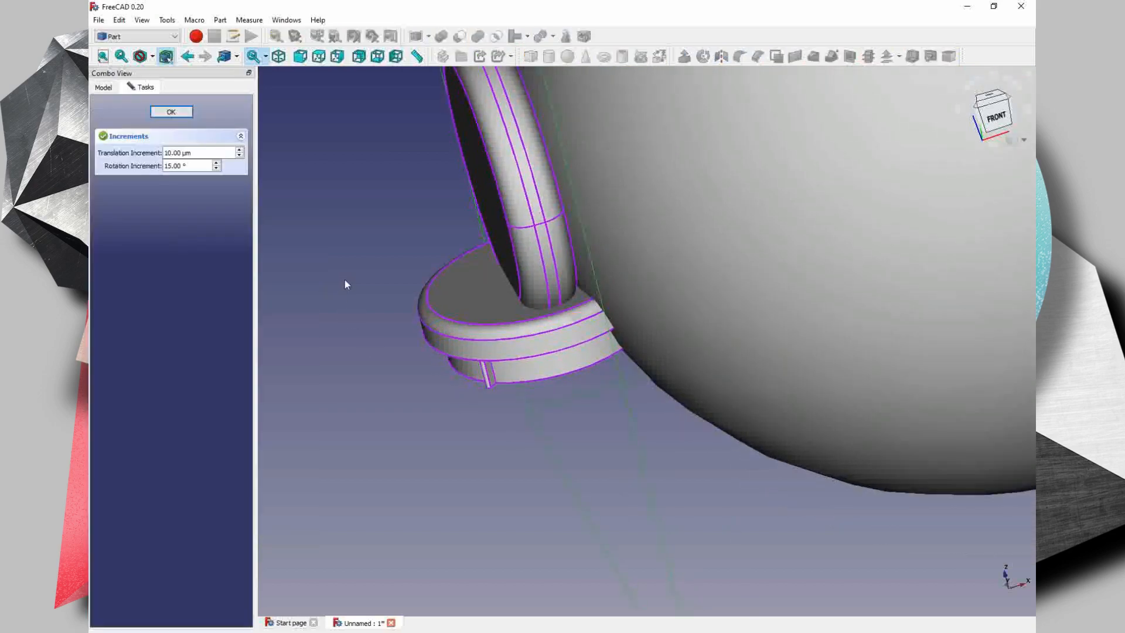
pyautogui.moveTo(814, 112); pyautogui.dragTo(330, 310)
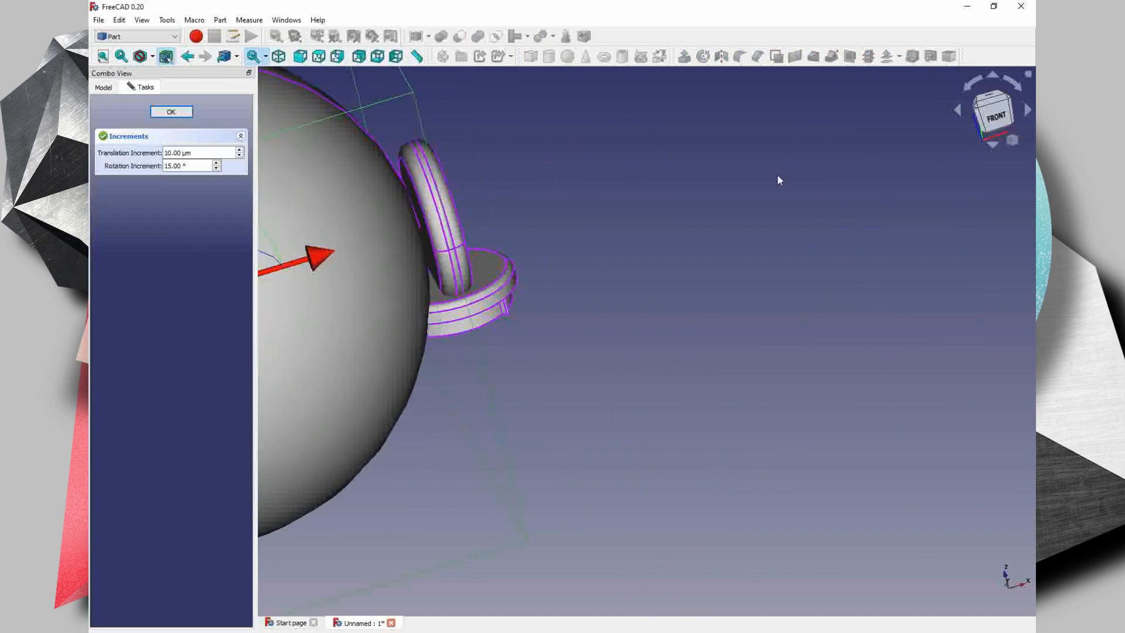
# - Move the copied sphere along X until it slightly overlaps the grip's remaining flat face, and finish the transform
pyautogui.click(989, 124)
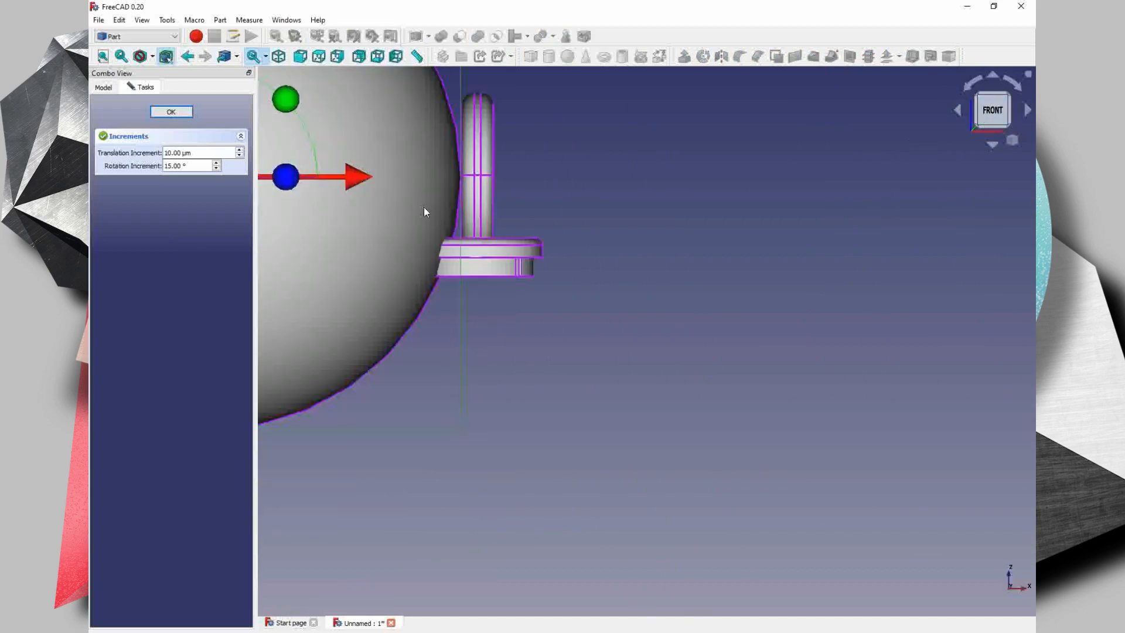
pyautogui.scroll(3, 423, 207)
pyautogui.moveTo(354, 230); pyautogui.dragTo(542, 251, button='middle')
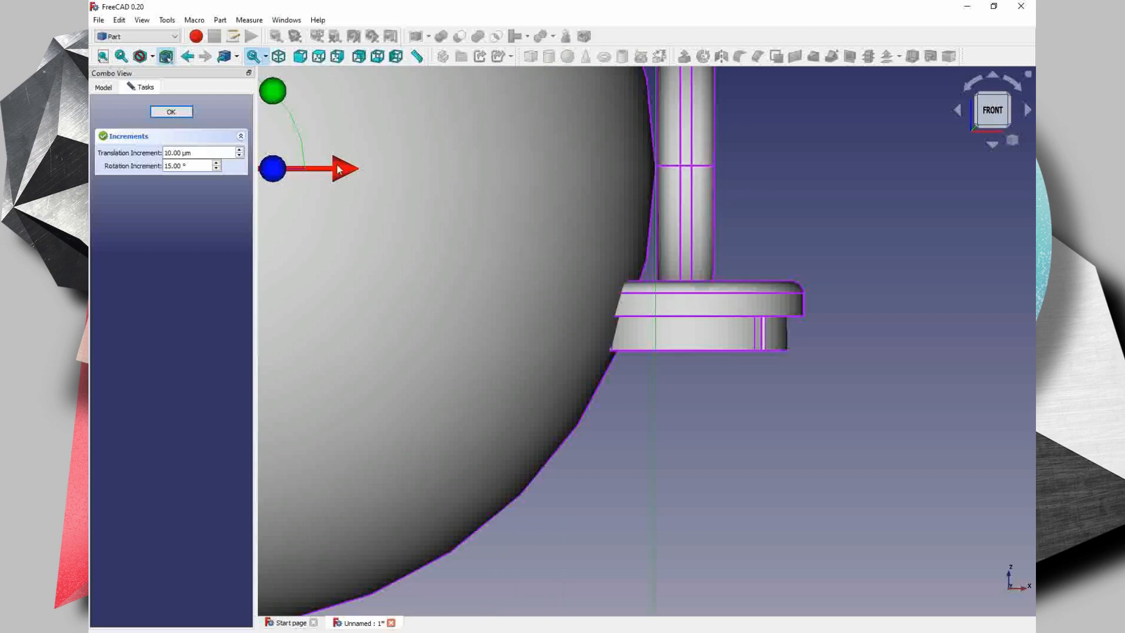
pyautogui.moveTo(342, 174); pyautogui.dragTo(364, 173)
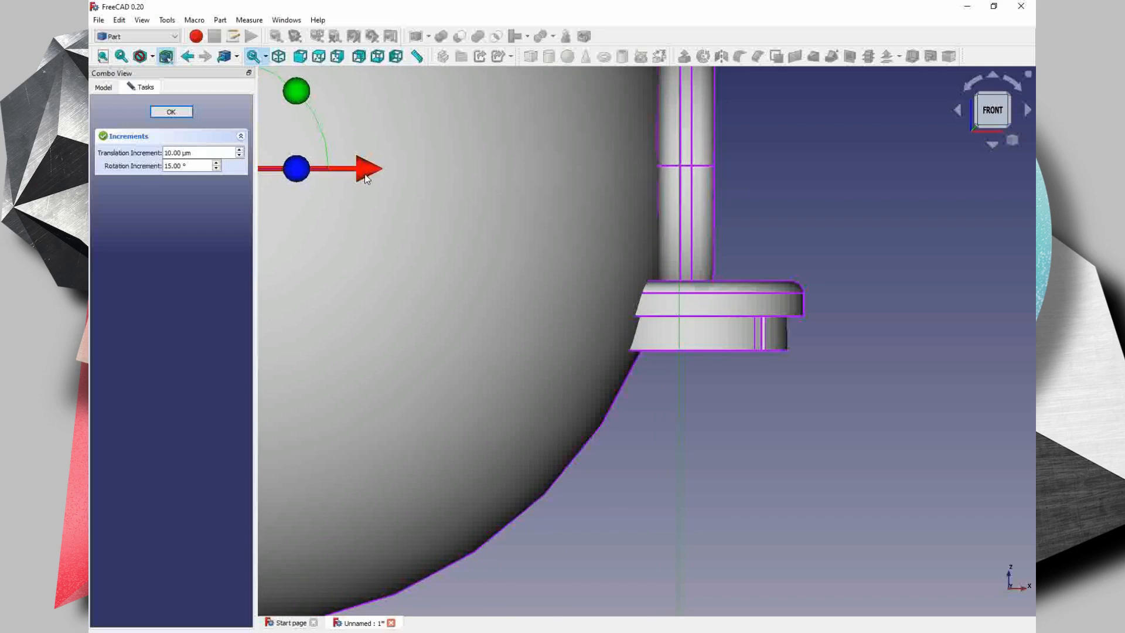
pyautogui.moveTo(339, 301); pyautogui.dragTo(432, 374, button='middle')
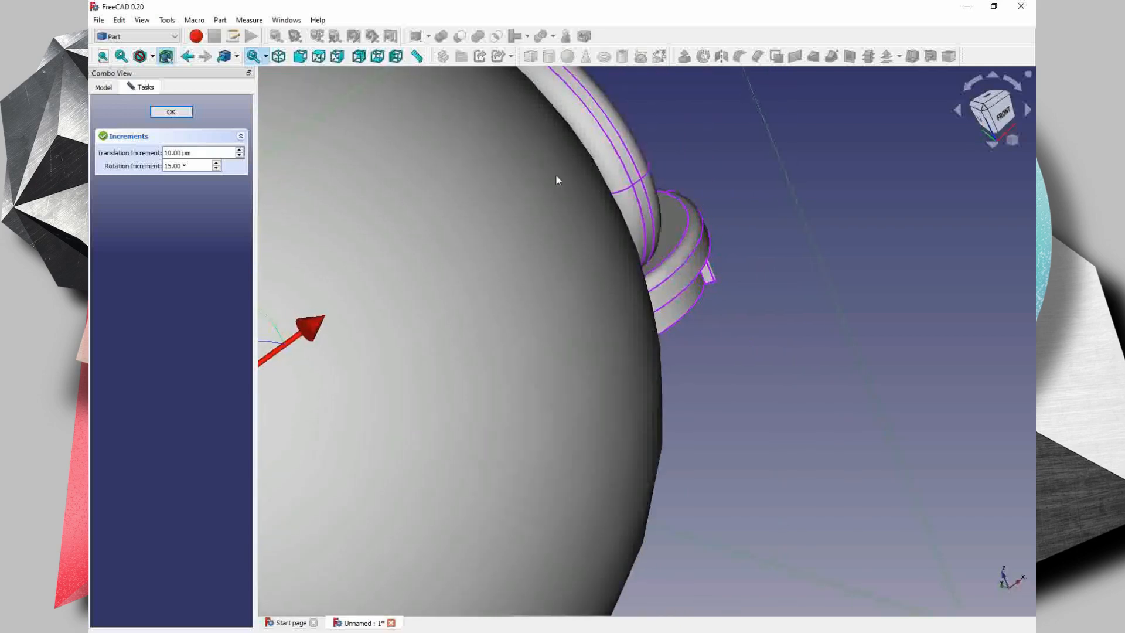
pyautogui.moveTo(562, 117); pyautogui.dragTo(597, 165, button='middle')
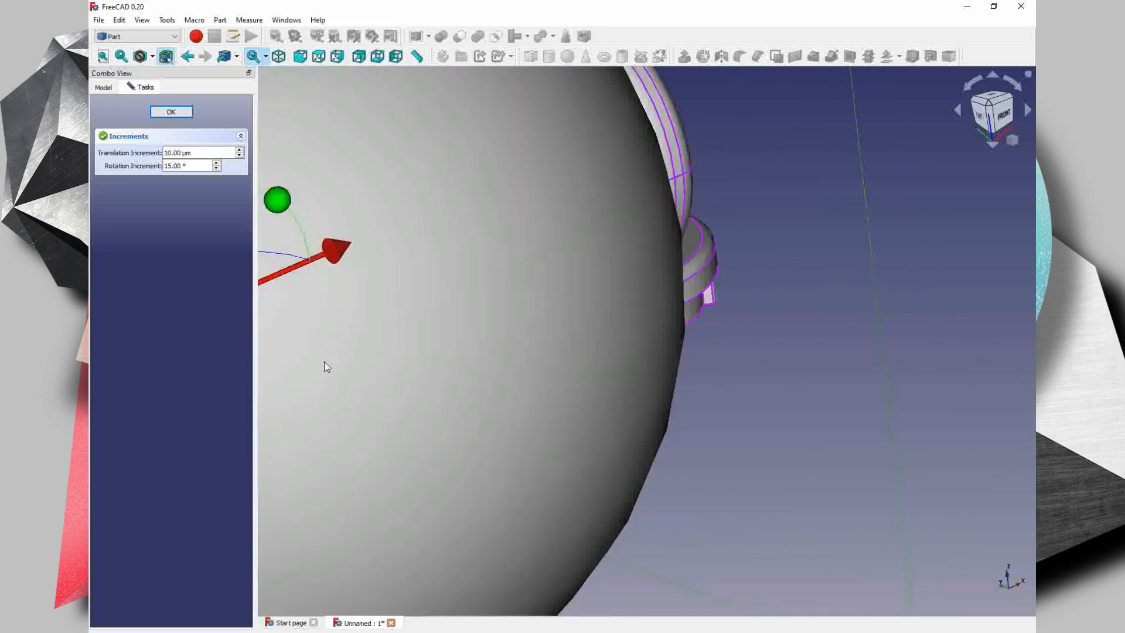
pyautogui.moveTo(443, 326); pyautogui.dragTo(530, 352, button='middle')
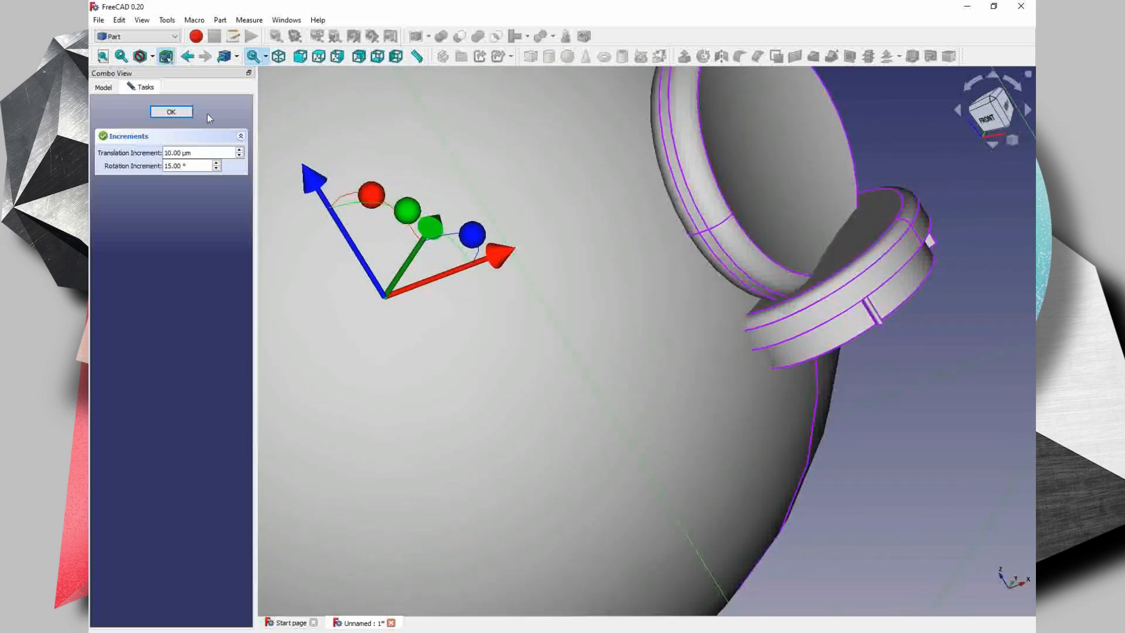
pyautogui.click(171, 112)
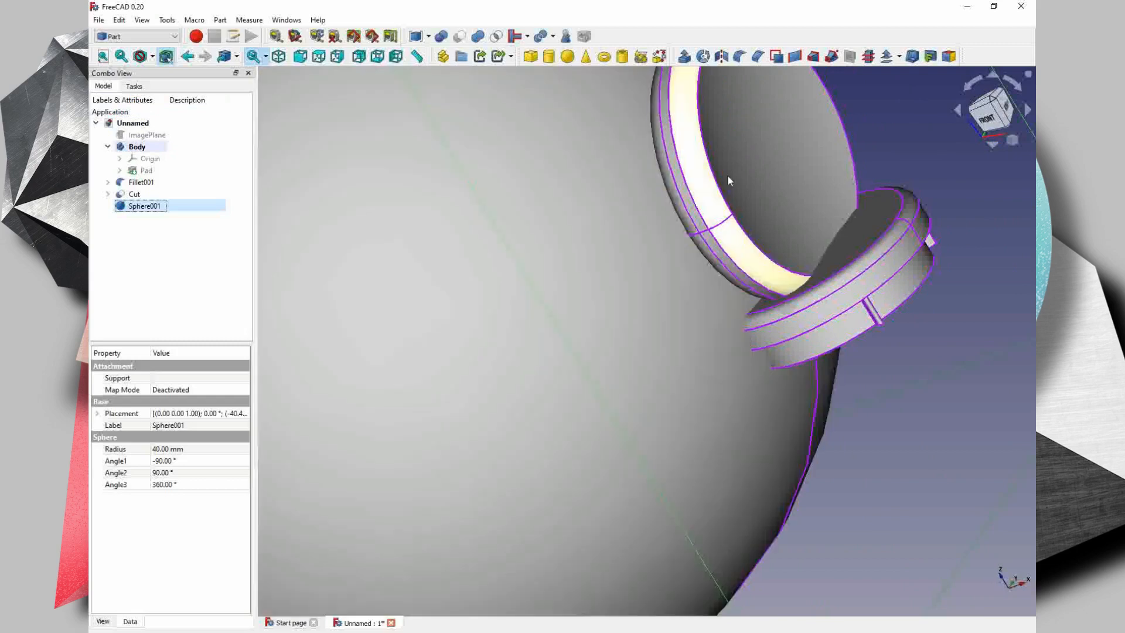
# - Cut the copied sphere out of the grip to hollow its second side
pyautogui.click(677, 205)
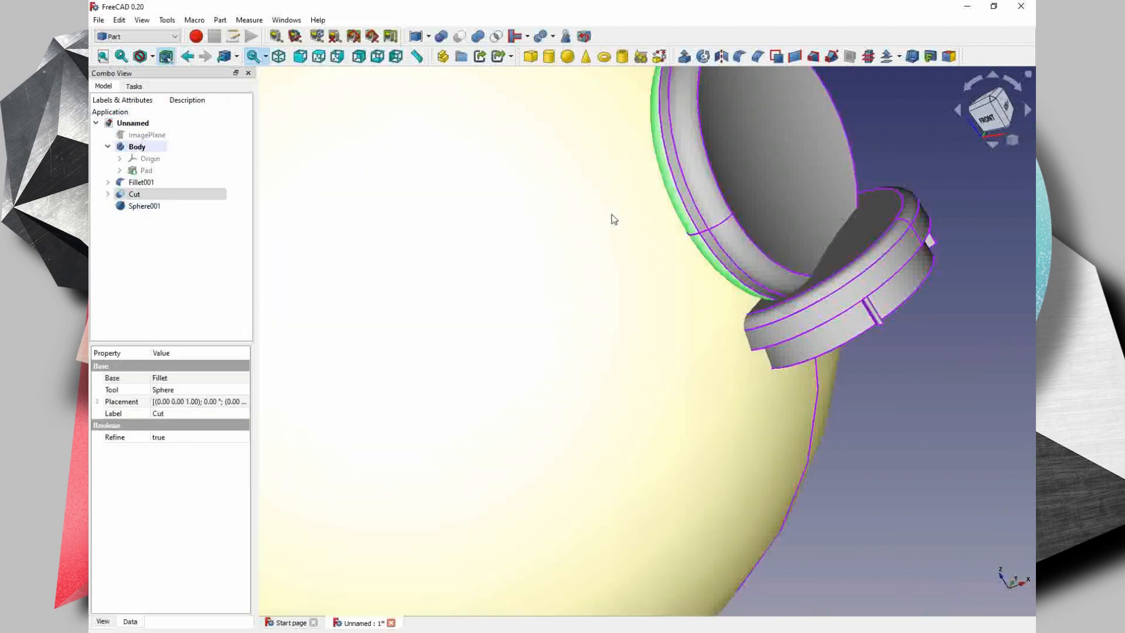
pyautogui.keyDown('ctrl'); pyautogui.click(613, 218); pyautogui.keyUp('ctrl')
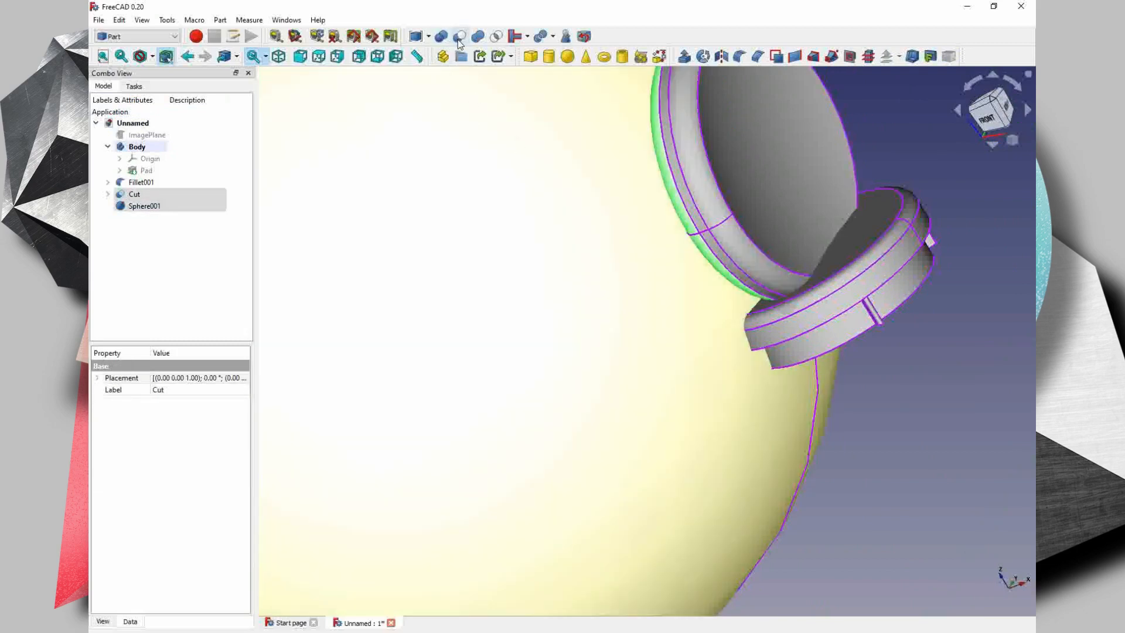
pyautogui.click(459, 39)
pyautogui.moveTo(714, 230); pyautogui.dragTo(627, 332, button='middle')
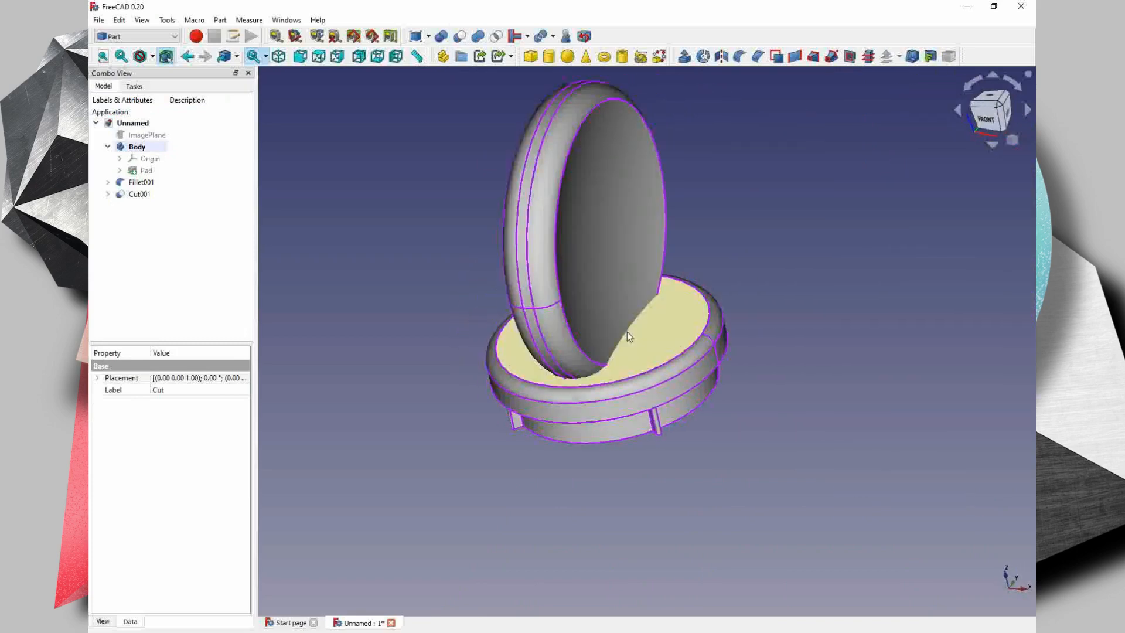
# - Fuse the filleted base disc and the hollowed grip with a Boolean union
pyautogui.click(657, 341)
pyautogui.keyDown('ctrl'); pyautogui.click(619, 269); pyautogui.keyUp('ctrl')
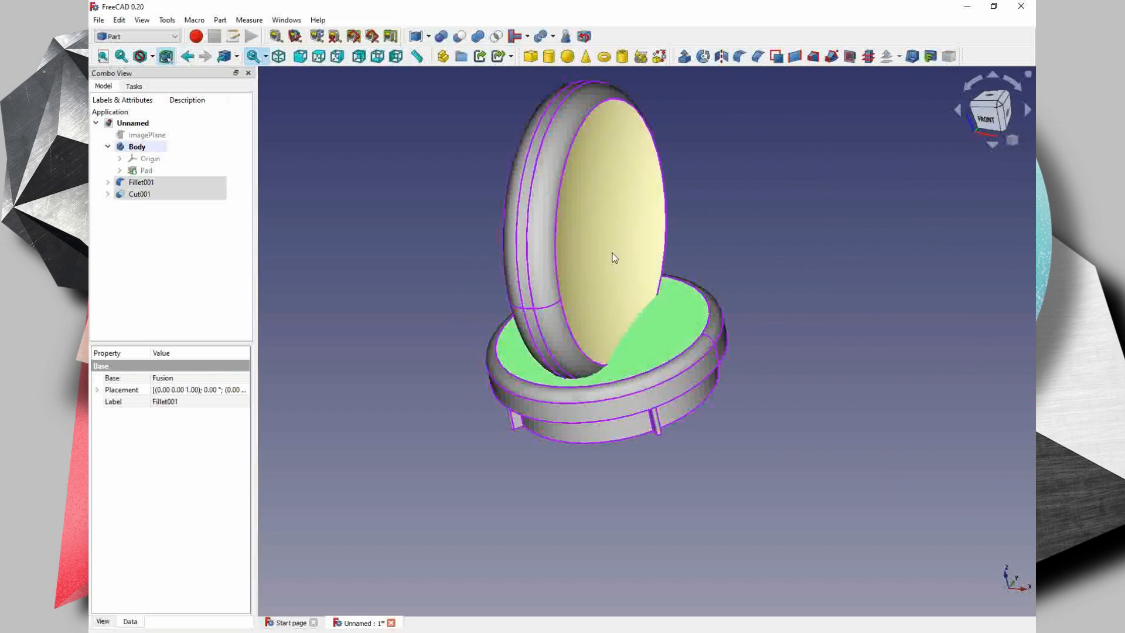
pyautogui.click(443, 37)
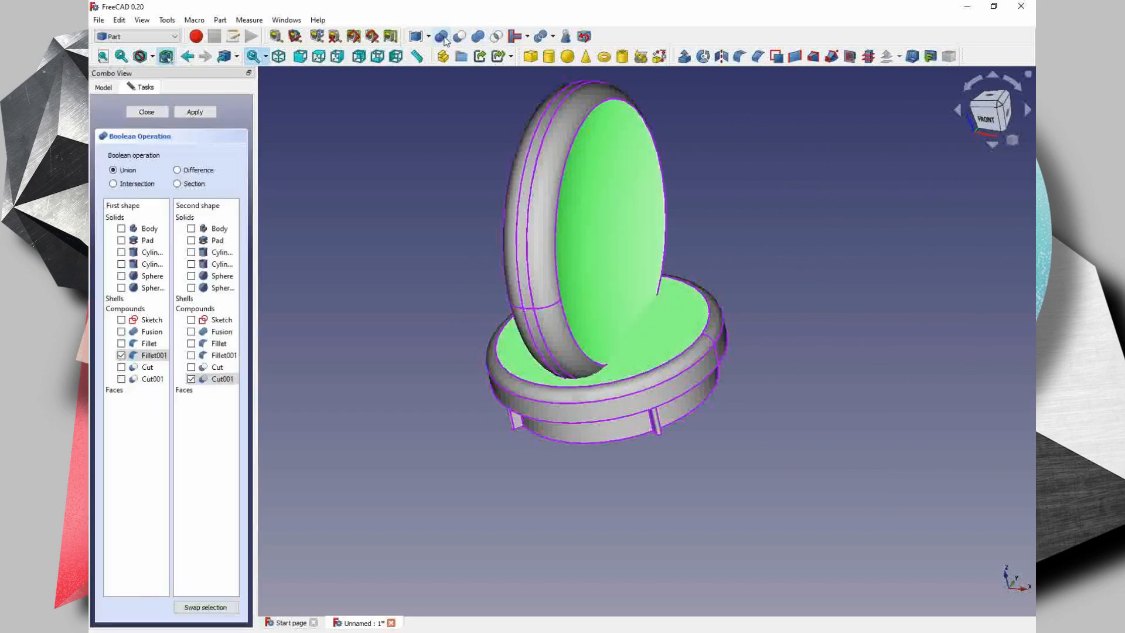
pyautogui.click(147, 112)
# - Try to fillet the edges around the joint between grip and base disc, and undo the fillet
pyautogui.scroll(4, 545, 324)
pyautogui.click(698, 397)
pyautogui.moveTo(853, 369); pyautogui.dragTo(717, 478, button='middle')
pyautogui.keyDown('ctrl'); pyautogui.click(615, 477); pyautogui.keyUp('ctrl')
pyautogui.keyDown('ctrl'); pyautogui.click(518, 452); pyautogui.keyUp('ctrl')
pyautogui.moveTo(518, 452); pyautogui.dragTo(715, 469, button='middle')
pyautogui.keyDown('ctrl'); pyautogui.click(712, 499); pyautogui.keyUp('ctrl')
pyautogui.keyDown('ctrl'); pyautogui.click(679, 529); pyautogui.keyUp('ctrl')
pyautogui.moveTo(679, 529); pyautogui.dragTo(762, 346, button='middle')
pyautogui.keyDown('ctrl'); pyautogui.click(823, 366); pyautogui.keyUp('ctrl')
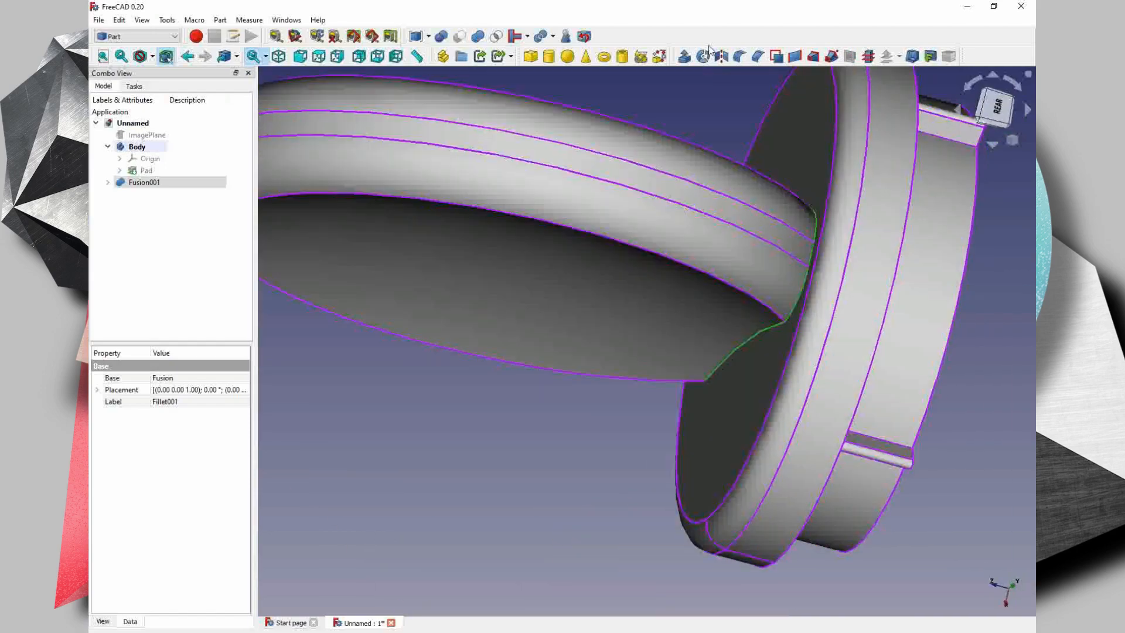
pyautogui.click(739, 57)
pyautogui.click(161, 112)
pyautogui.click(623, 364)
pyautogui.click(739, 56)
pyautogui.click(161, 111)
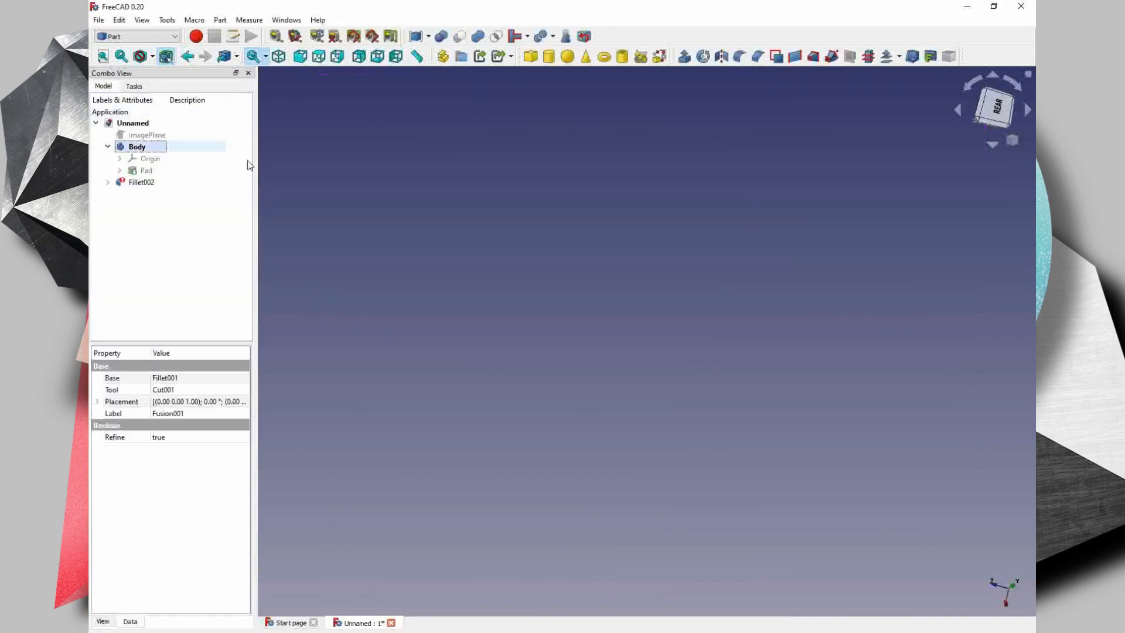
pyautogui.click(119, 19)
pyautogui.click(138, 35)
# - Try a 1 mm fillet on the edge where the grip's hollowed face meets the base disc, and undo it
pyautogui.click(744, 428)
pyautogui.moveTo(744, 427); pyautogui.dragTo(756, 380, button='middle')
pyautogui.scroll(3, 751, 375)
pyautogui.click(751, 375)
pyautogui.click(740, 56)
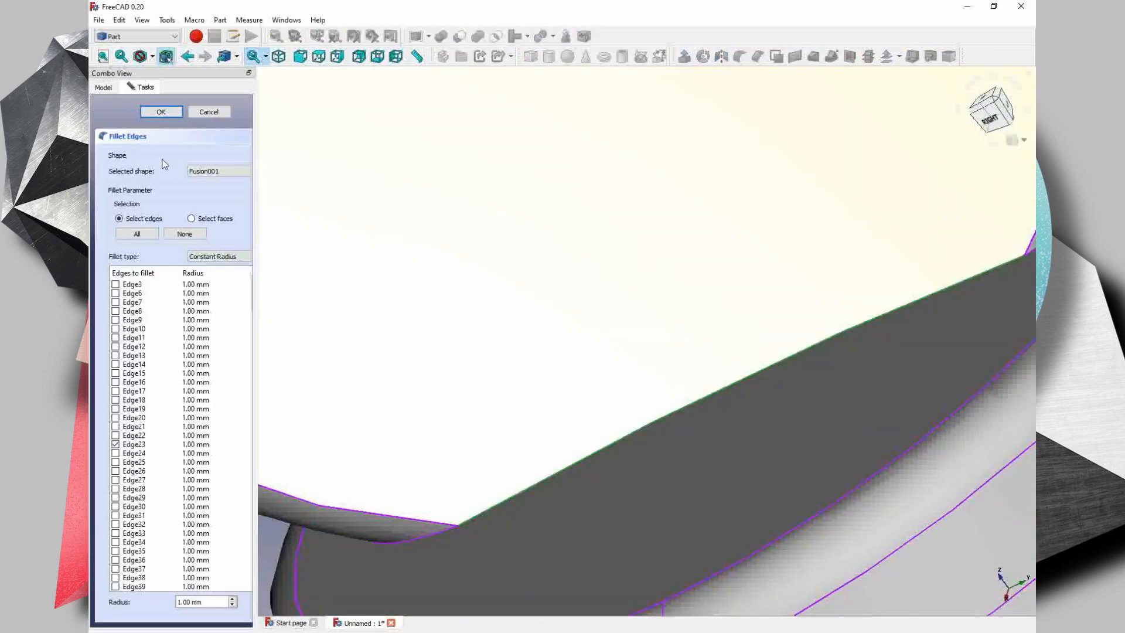
pyautogui.click(161, 112)
pyautogui.click(119, 20)
pyautogui.click(139, 35)
pyautogui.scroll(-8, 761, 363)
pyautogui.moveTo(867, 363); pyautogui.dragTo(708, 396, button='middle')
pyautogui.click(674, 499)
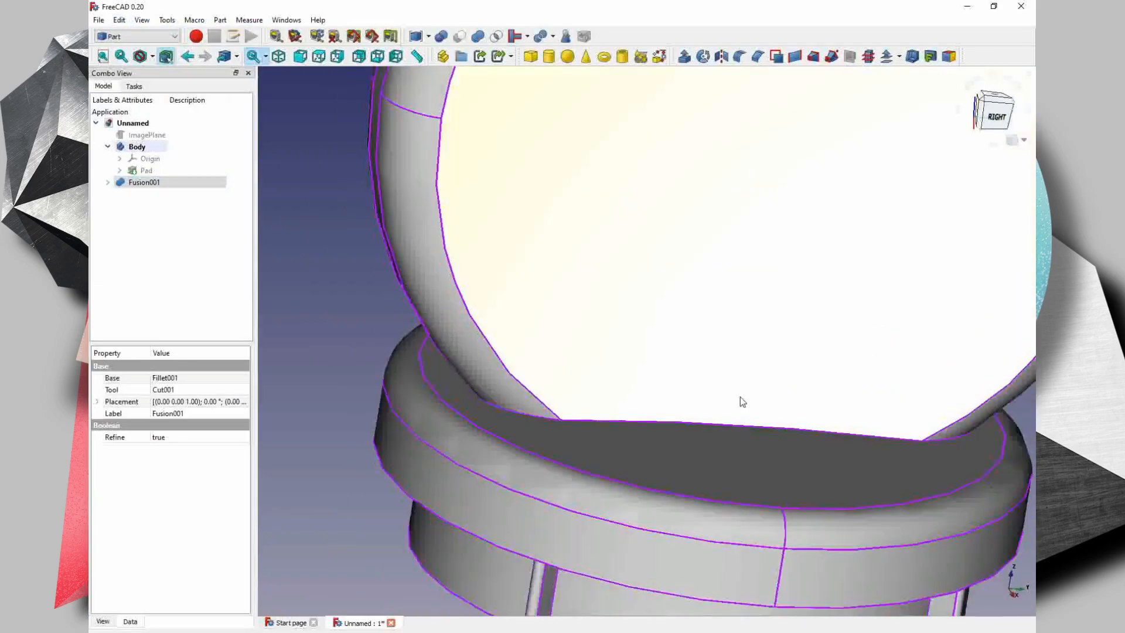
# - Transform the torus up to the grip's upper part and cut it from the fused stamp to form a round hole
pyautogui.moveTo(740, 396); pyautogui.dragTo(651, 428, button='middle')
pyautogui.scroll(-5, 650, 427)
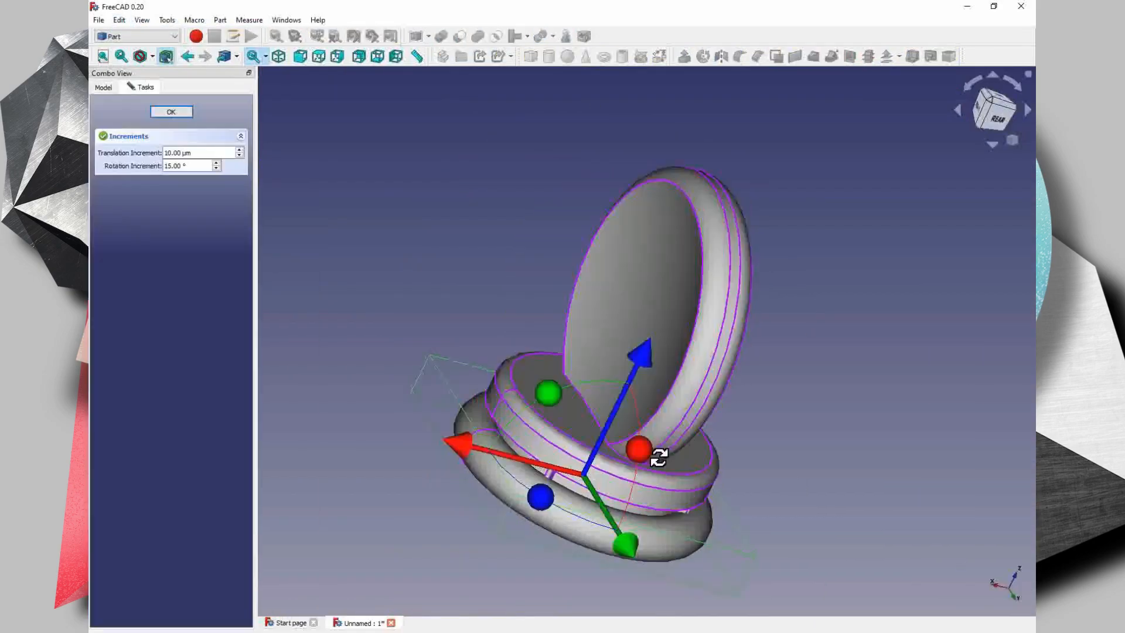
pyautogui.moveTo(645, 351); pyautogui.dragTo(484, 266, button='middle')
pyautogui.scroll(3, 642, 153)
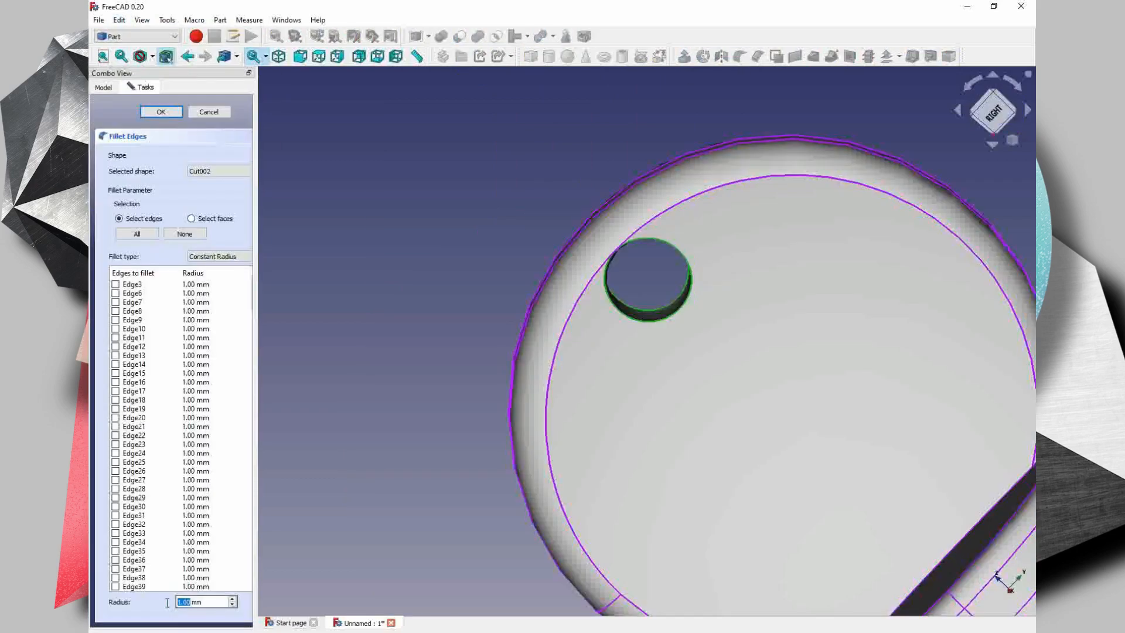
# - Fillet the edges of the grip's round hole with a 0.2 mm radius
pyautogui.click(165, 113)
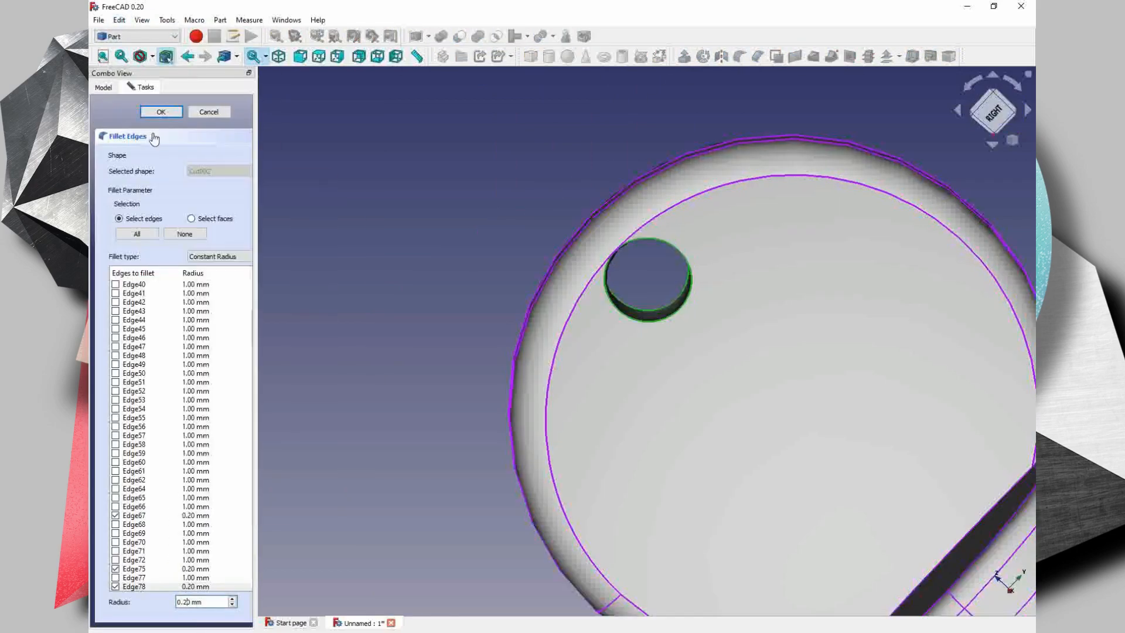
pyautogui.click(154, 111)
pyautogui.doubleClick(142, 182)
pyautogui.moveTo(692, 375); pyautogui.dragTo(439, 297, button='middle')
pyautogui.scroll(-4, 576, 371)
pyautogui.scroll(8, 575, 351)
pyautogui.scroll(-8, 413, 441)
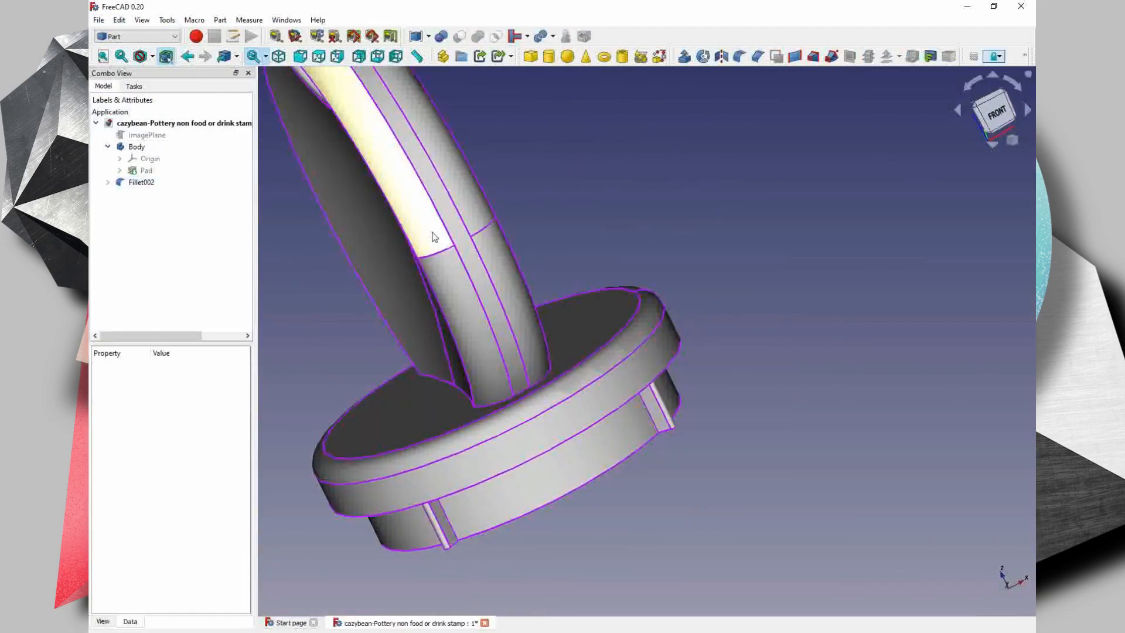
pyautogui.moveTo(432, 236); pyautogui.dragTo(542, 305, button='middle')
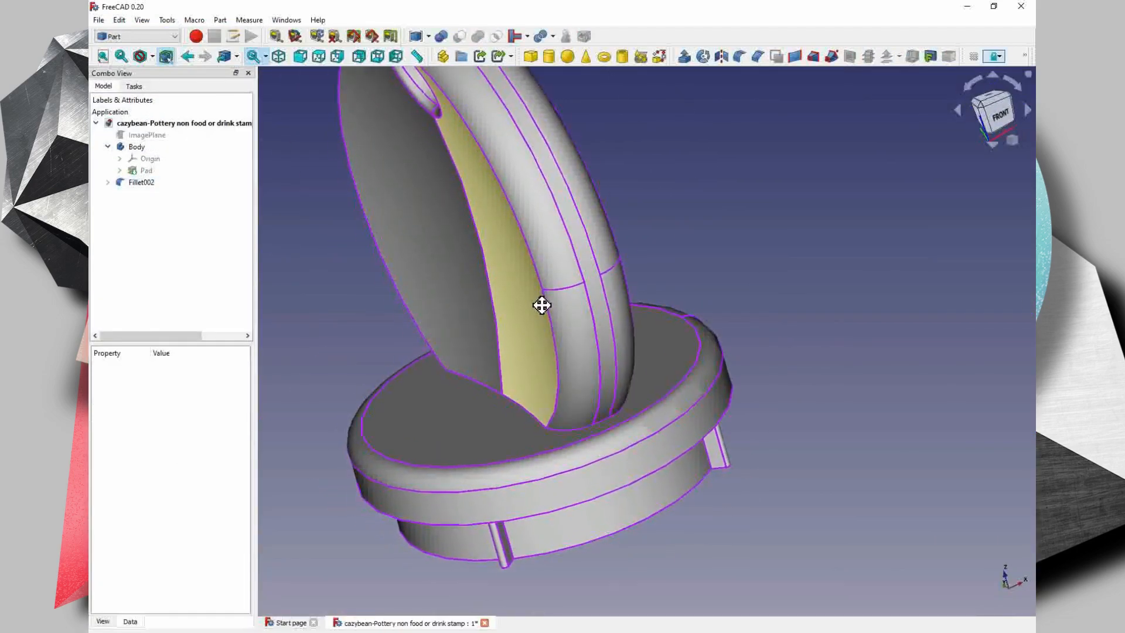
# - Add a cylinder and set its angle to 180° to make a half-cylinder
pyautogui.press('1')
pyautogui.moveTo(565, 223); pyautogui.dragTo(601, 257, button='middle')
pyautogui.scroll(-2, 808, 530)
pyautogui.click(549, 56)
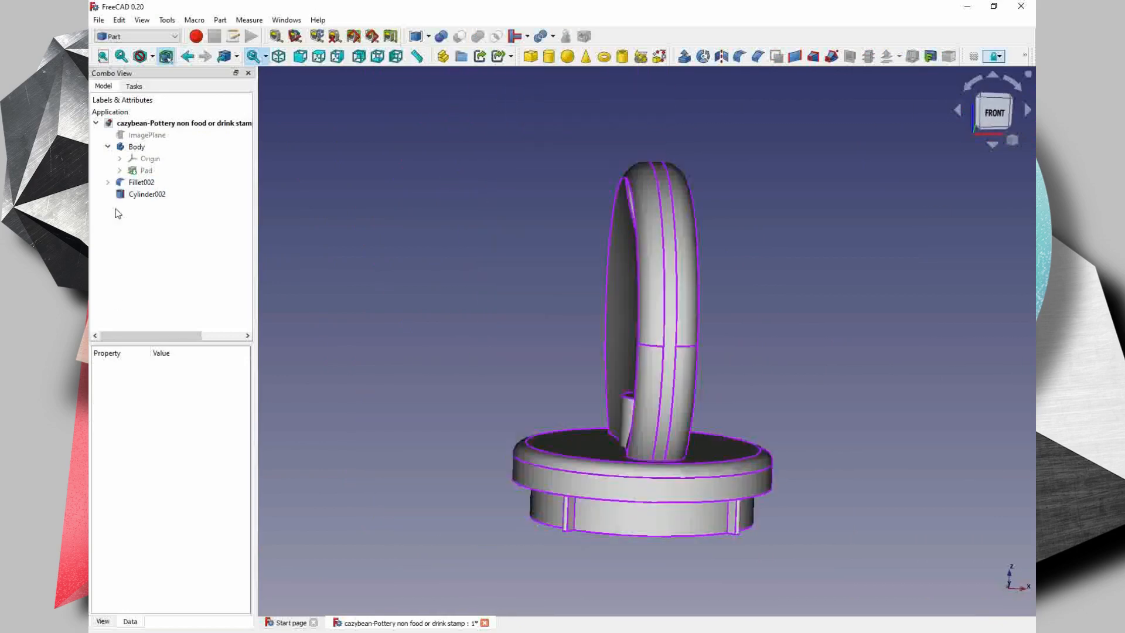
pyautogui.click(139, 193)
pyautogui.click(166, 472)
pyautogui.write('180')
# - Transform the half-cylinder, rotating it about X to lie horizontally, and move it to the grip's foot
pyautogui.rightClick(129, 196)
pyautogui.click(170, 220)
pyautogui.moveTo(515, 421); pyautogui.dragTo(628, 449, button='middle')
pyautogui.press('6')
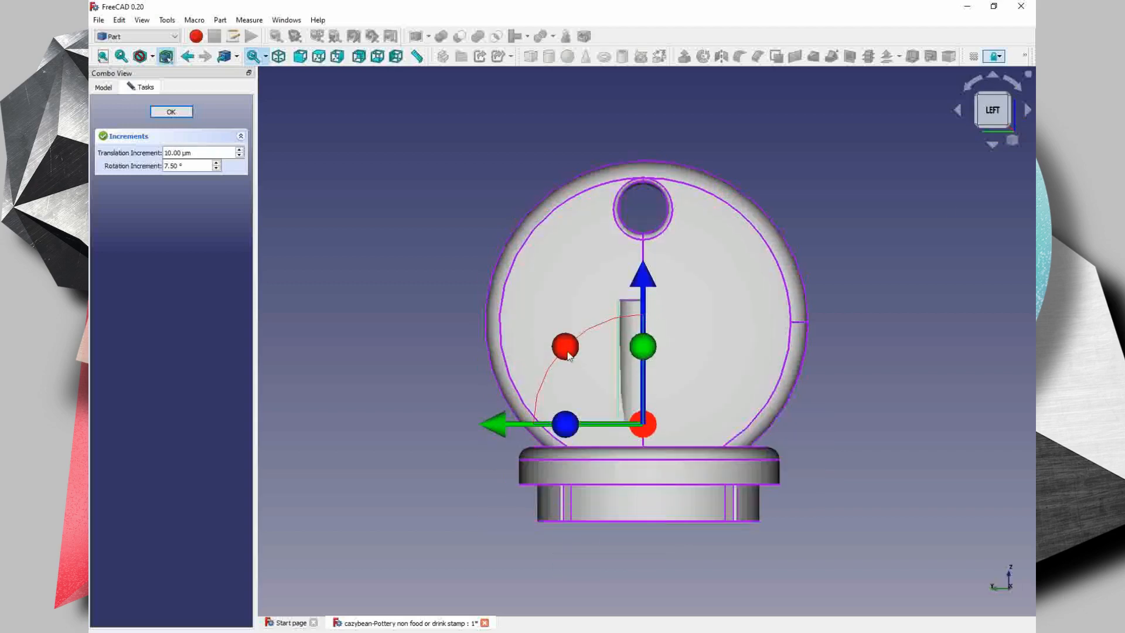
pyautogui.moveTo(567, 350); pyautogui.dragTo(564, 502)
pyautogui.moveTo(732, 387); pyautogui.dragTo(668, 431, button='middle')
pyautogui.moveTo(669, 426); pyautogui.dragTo(671, 425)
pyautogui.moveTo(754, 362); pyautogui.dragTo(752, 363)
pyautogui.moveTo(586, 419); pyautogui.dragTo(673, 428, button='middle')
pyautogui.press('6')
# - Move the half-cylinder into the corner between the grip's hollowed face and the base disc's upper surface
pyautogui.moveTo(583, 417); pyautogui.dragTo(631, 416)
pyautogui.scroll(5, 765, 477)
pyautogui.moveTo(662, 317); pyautogui.dragTo(653, 317)
pyautogui.moveTo(596, 423); pyautogui.dragTo(733, 334, button='middle')
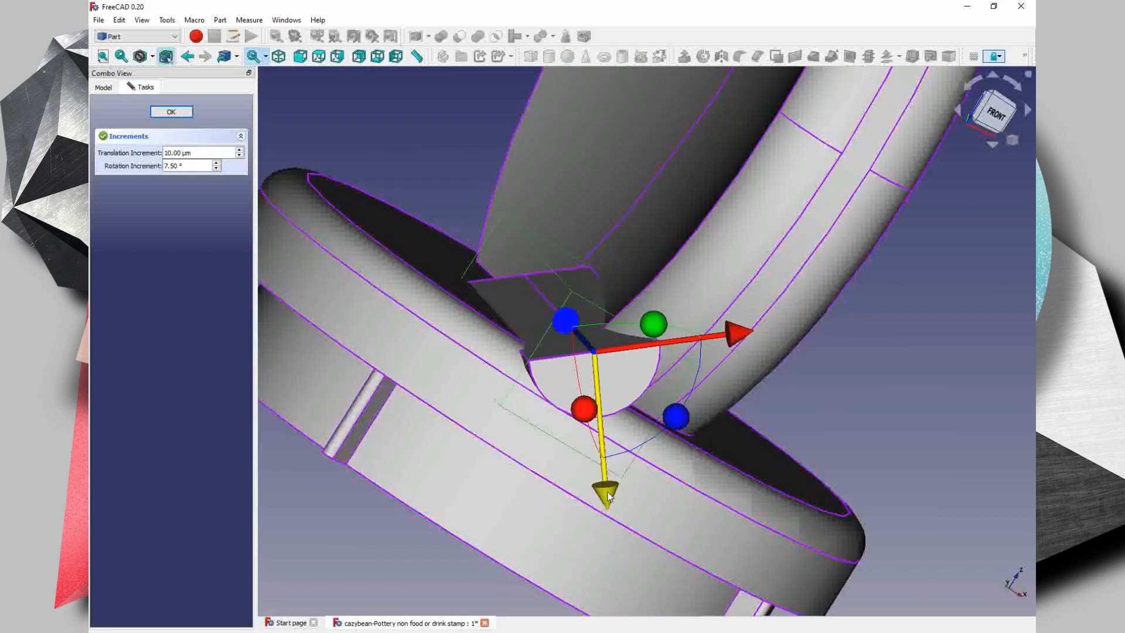
pyautogui.moveTo(618, 494); pyautogui.dragTo(617, 491)
pyautogui.moveTo(586, 410); pyautogui.dragTo(811, 482, button='middle')
# - Adjust the half-cylinder's height property to suit the length of the joint between grip and base disc
pyautogui.click(103, 88)
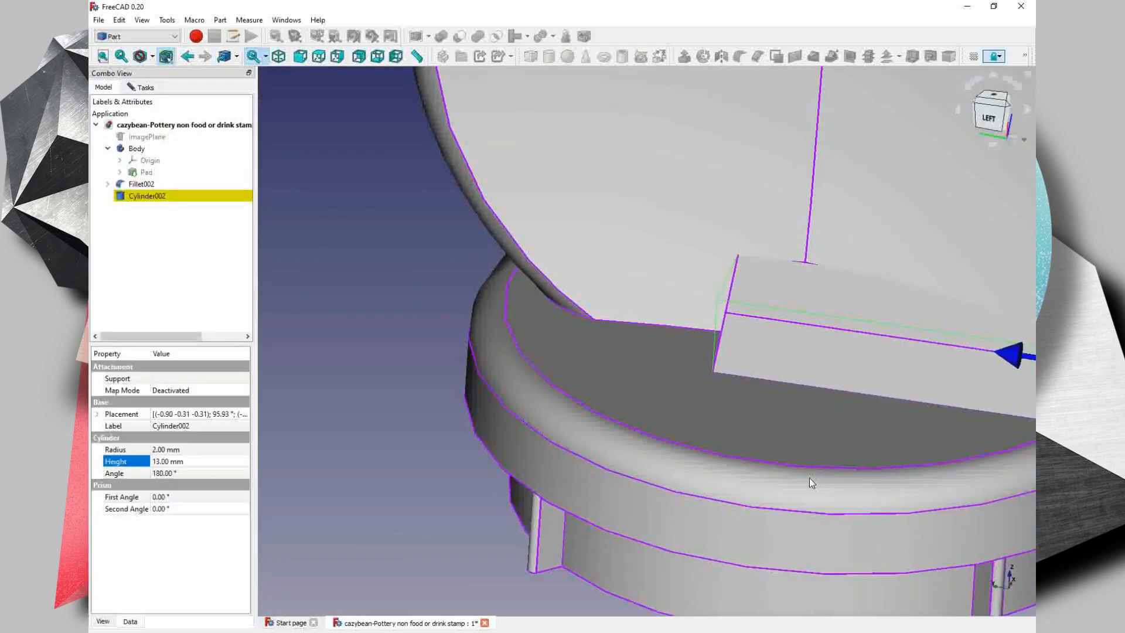
pyautogui.press('6')
pyautogui.click(170, 461)
pyautogui.scroll(7, 170, 461)
pyautogui.moveTo(586, 410); pyautogui.dragTo(609, 445, button='middle')
pyautogui.moveTo(480, 445); pyautogui.dragTo(738, 375, button='middle')
# - Transform the half-cylinder in 10 µm increments so it fits snugly between the grip's foot and the base disc
pyautogui.rightClick(146, 195)
pyautogui.click(172, 215)
pyautogui.moveTo(573, 345); pyautogui.dragTo(568, 355)
pyautogui.scroll(4, 711, 287)
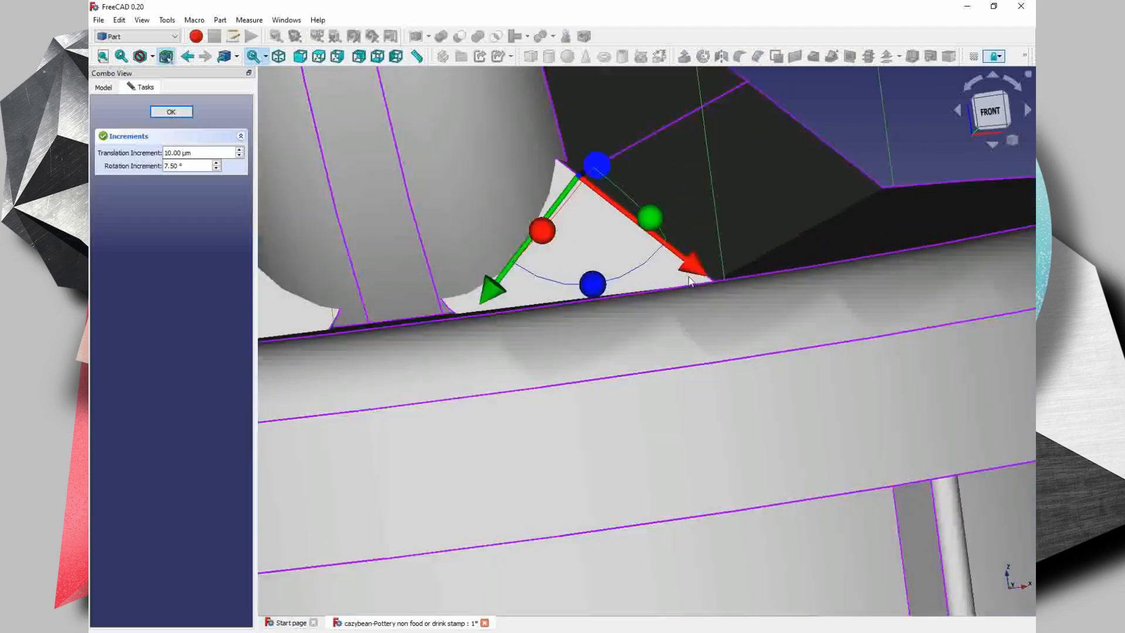
pyautogui.scroll(-3, 721, 293)
# - Fuse the two half-cylinder reinforcements together and unite them with the filleted grip-and-base solid
pyautogui.moveTo(873, 304); pyautogui.dragTo(714, 355, button='middle')
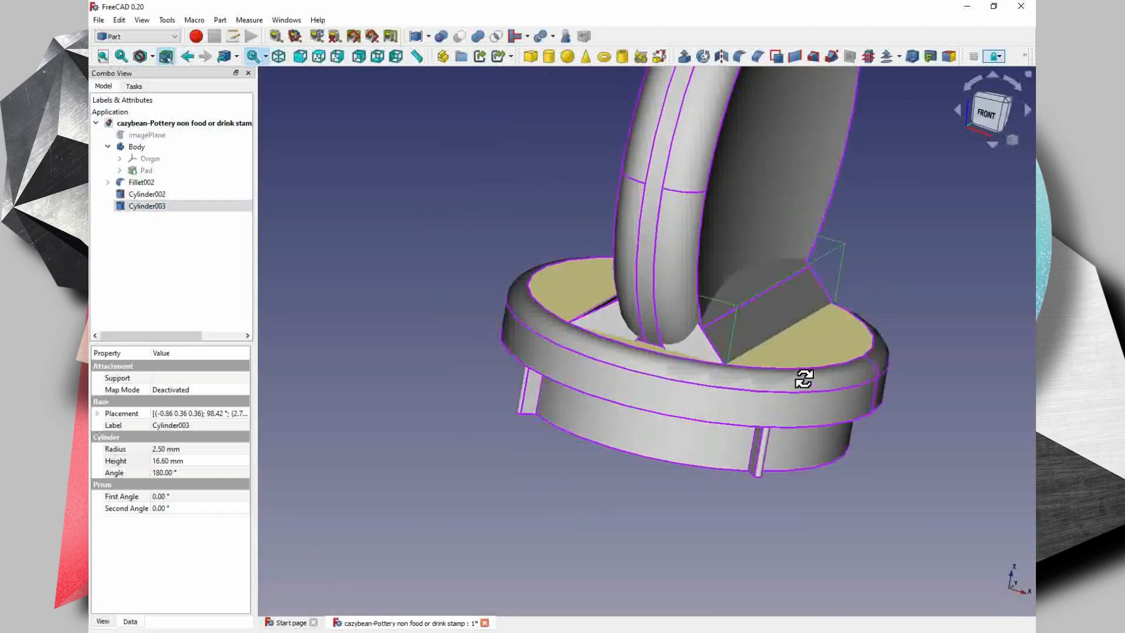
pyautogui.moveTo(804, 377); pyautogui.dragTo(490, 396, button='middle')
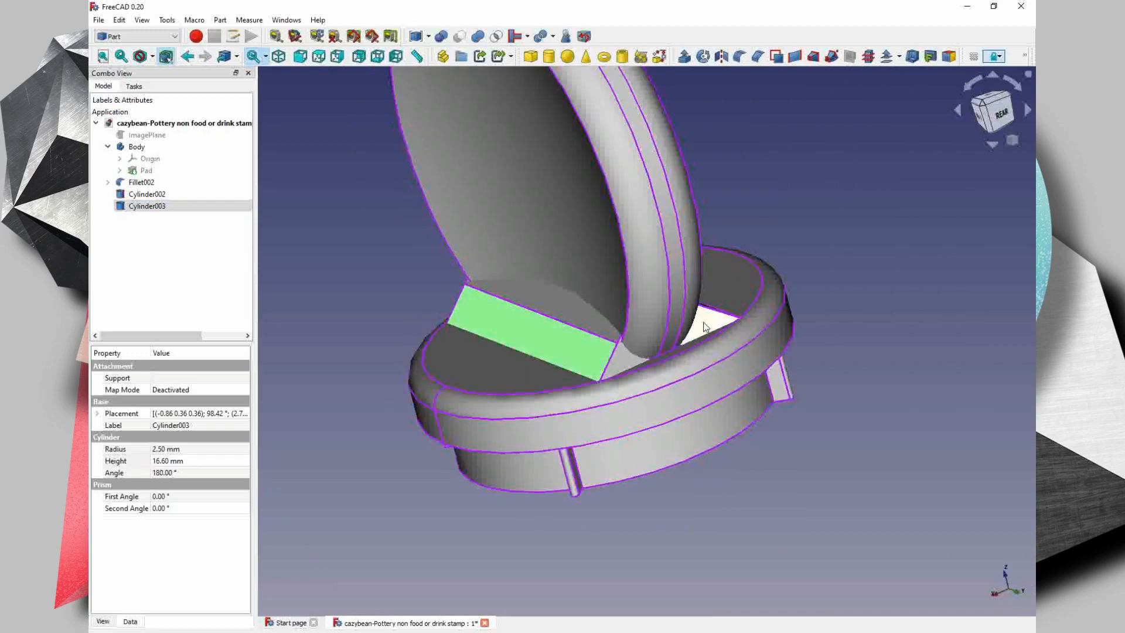
pyautogui.click(441, 36)
pyautogui.click(196, 112)
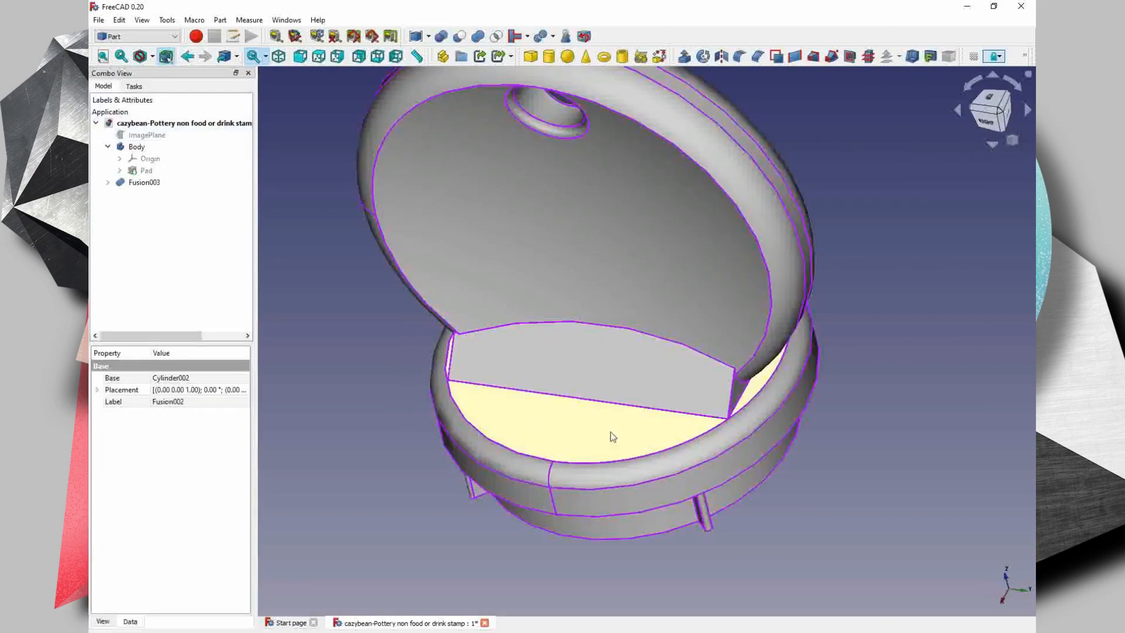
# - Try to fillet the slanted end edges of the two reinforcements on the fused stamp with a constant radius
pyautogui.moveTo(610, 432); pyautogui.dragTo(762, 176, button='middle')
pyautogui.click(740, 57)
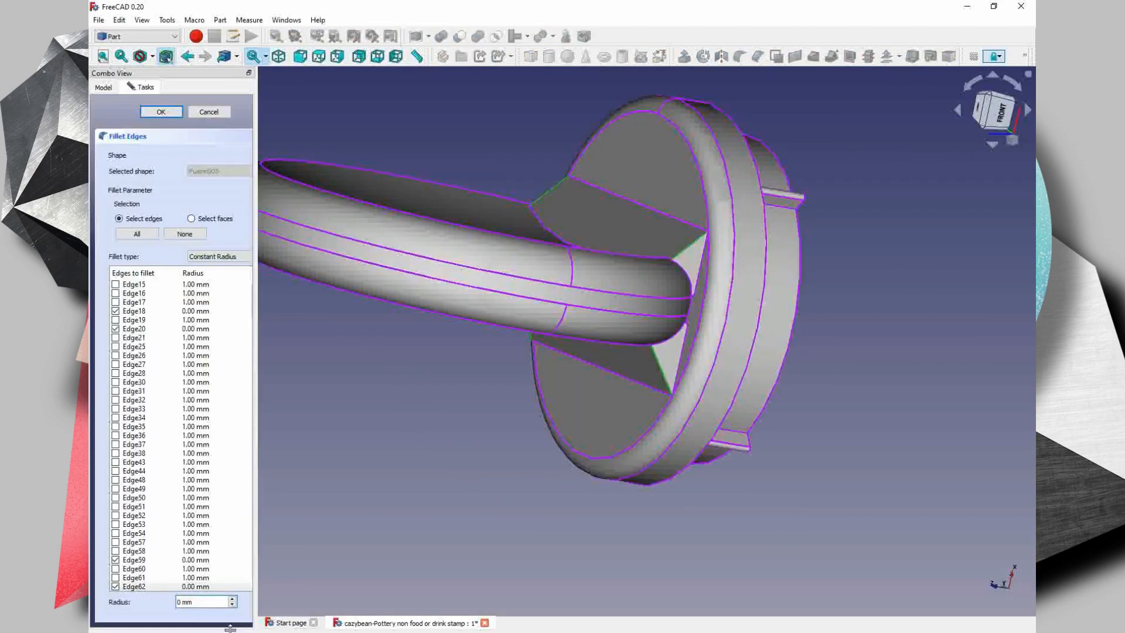
pyautogui.click(161, 112)
# - Export the fused stamp to the Desktop as an STL mesh, replacing the existing "Cazybean-Pottery not for food or drink stamp" file
pyautogui.moveTo(470, 286); pyautogui.dragTo(558, 408, button='middle')
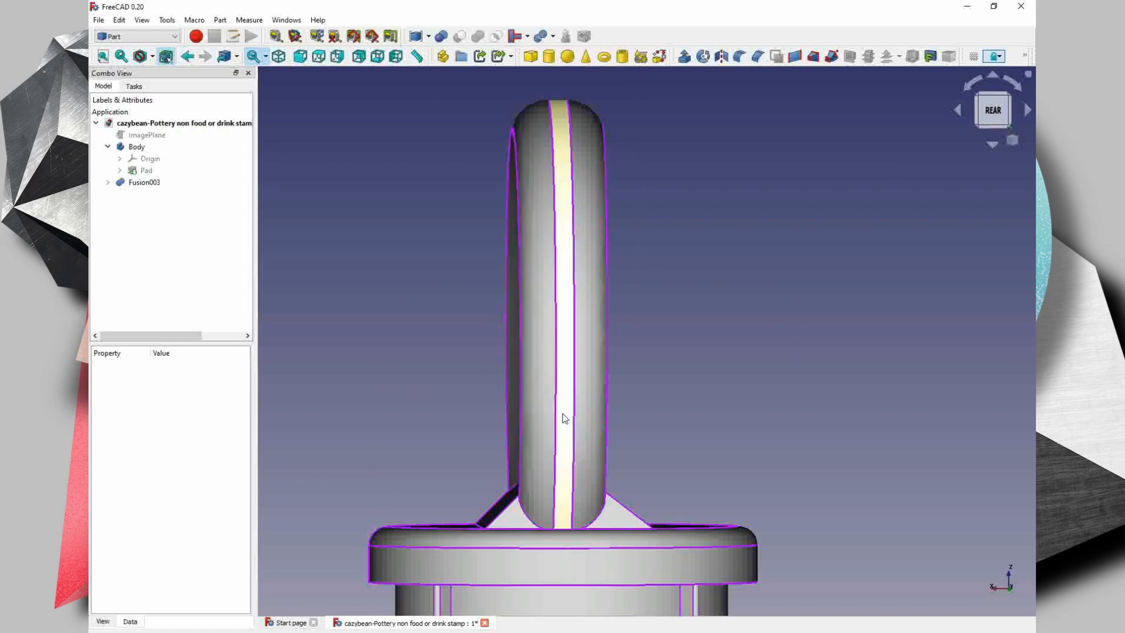
pyautogui.moveTo(564, 418); pyautogui.dragTo(563, 314, button='middle')
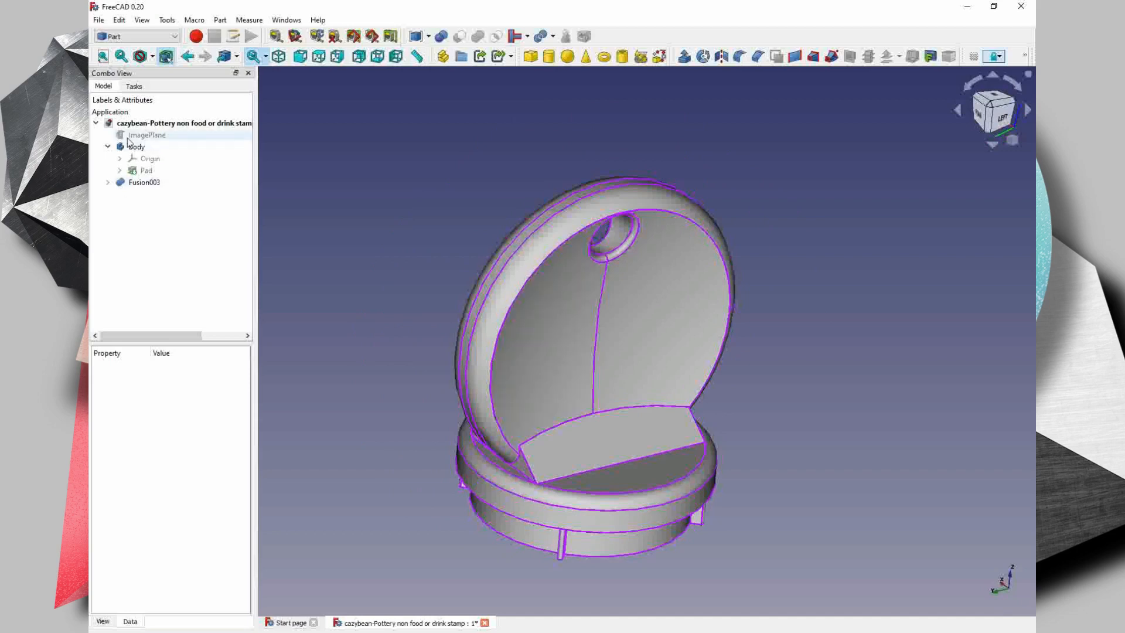
pyautogui.click(534, 294)
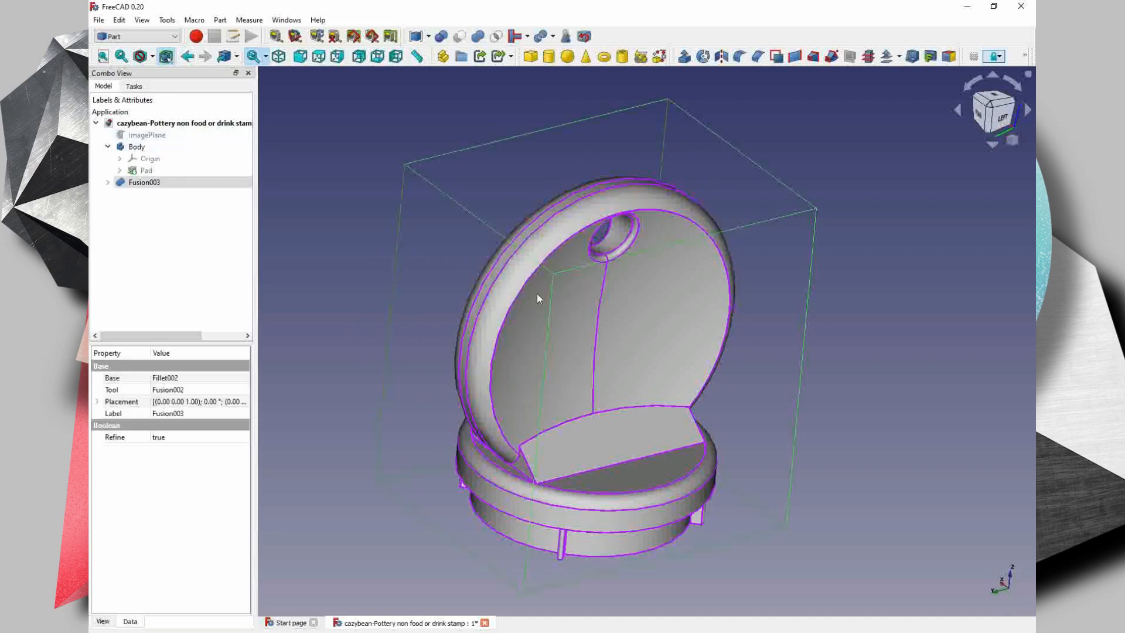
pyautogui.click(536, 286)
pyautogui.click(536, 290)
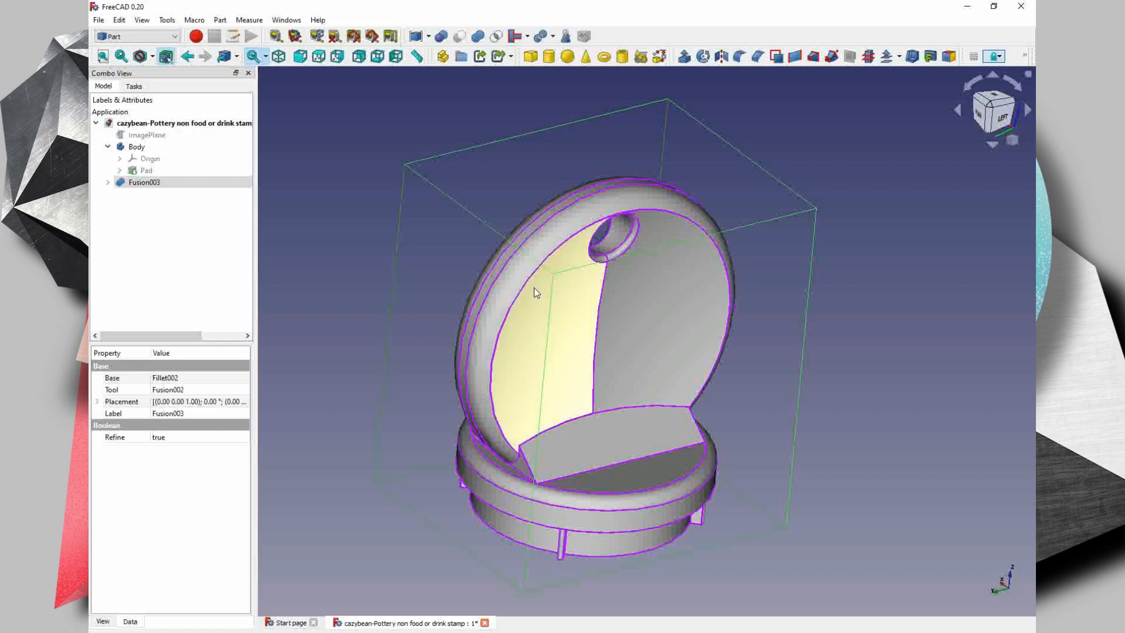
pyautogui.hotkey('ctrl', 'e')
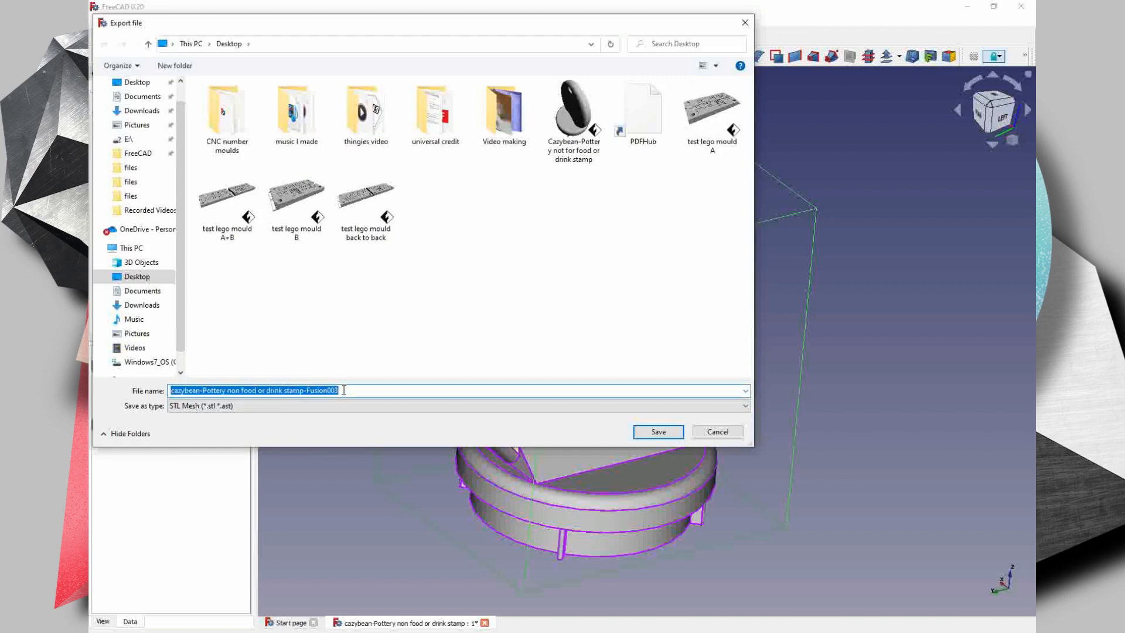
pyautogui.click(344, 390)
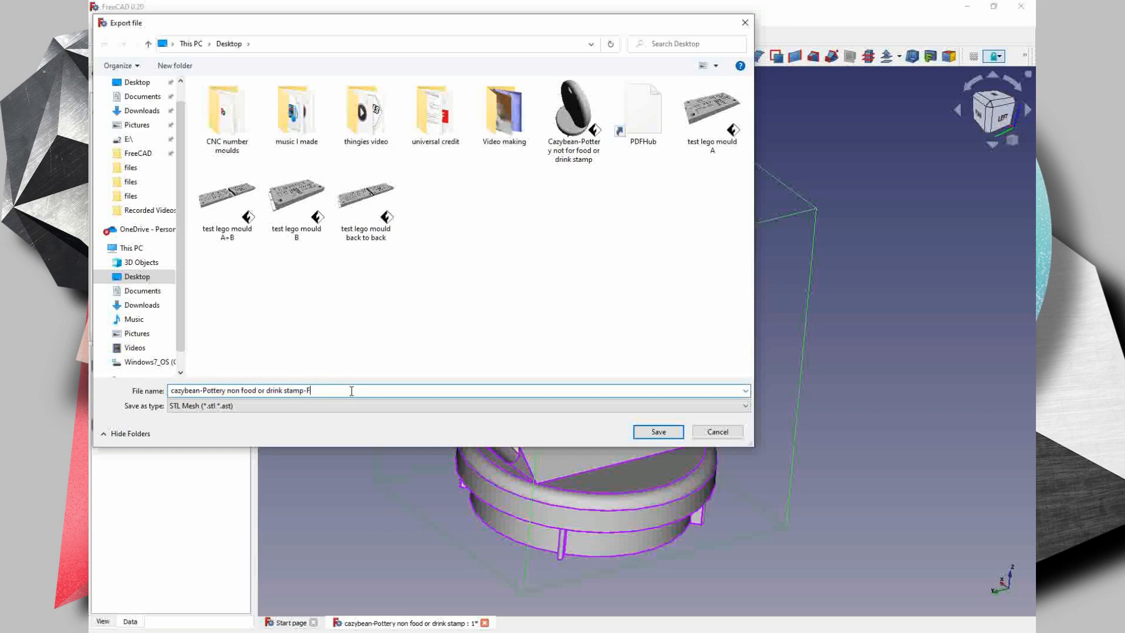
pyautogui.press('BackSpace')
pyautogui.click(569, 123)
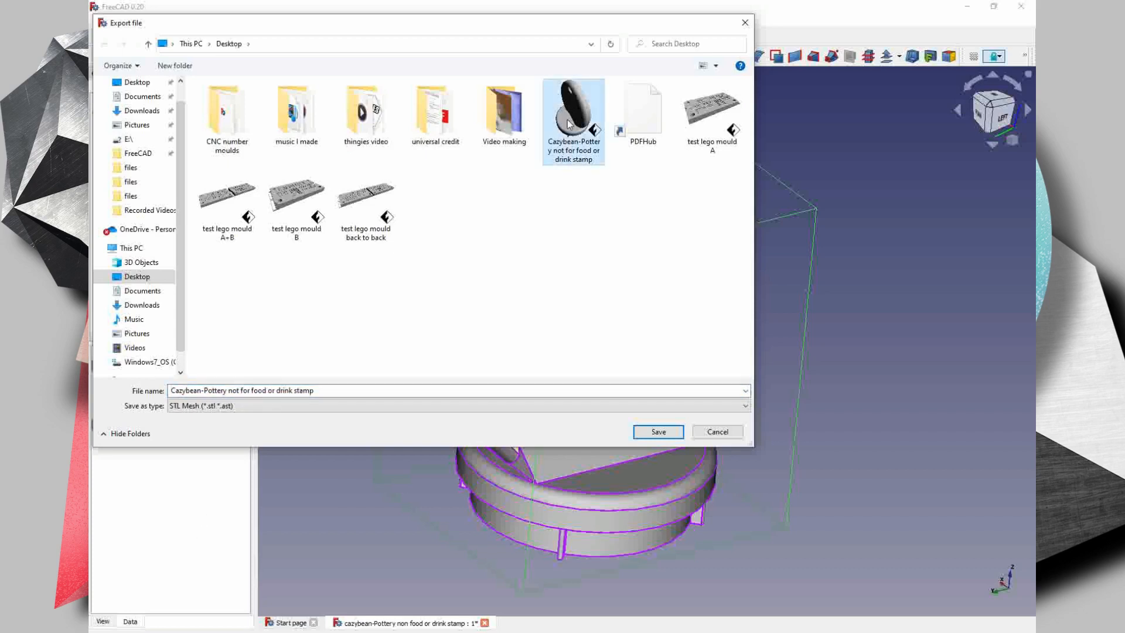
pyautogui.doubleClick(569, 123)
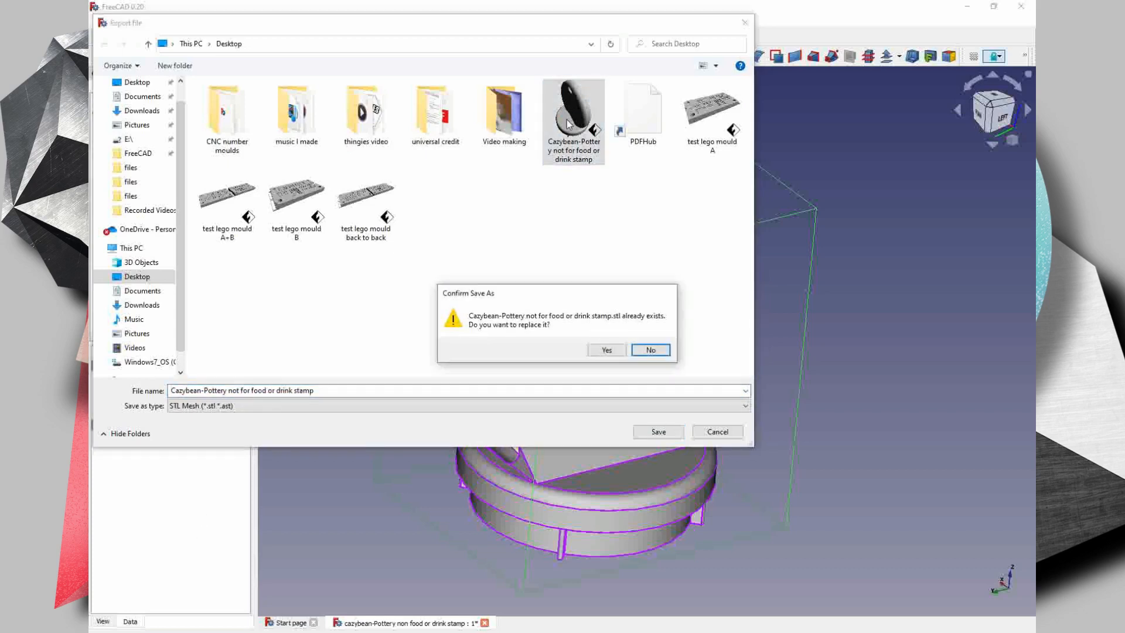
pyautogui.click(606, 350)
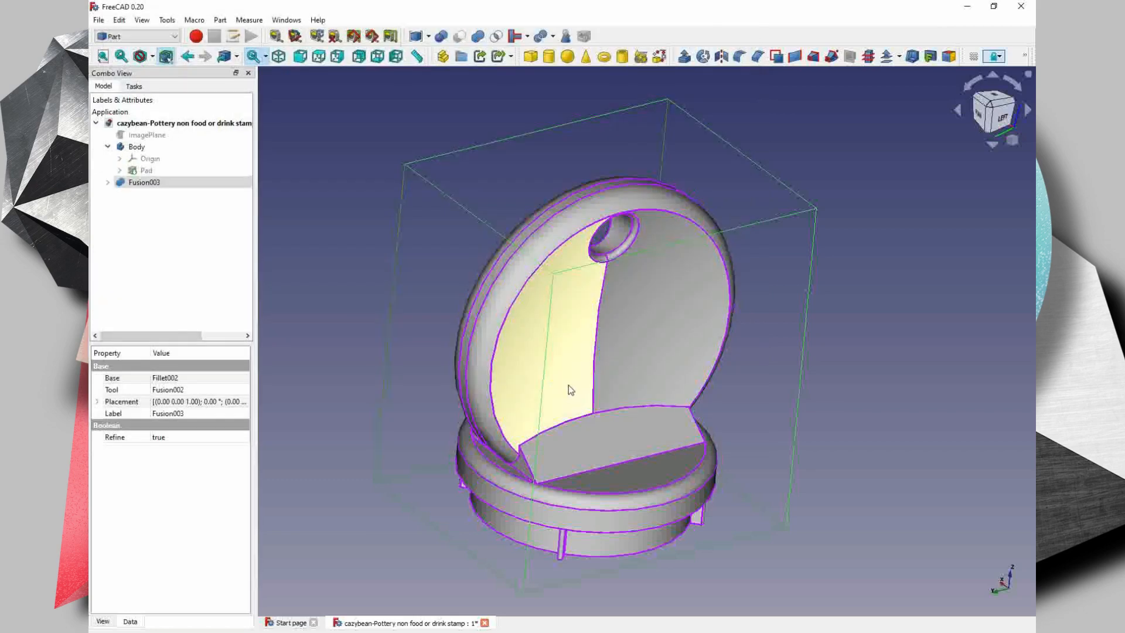
pyautogui.moveTo(535, 381); pyautogui.dragTo(512, 407, button='middle')
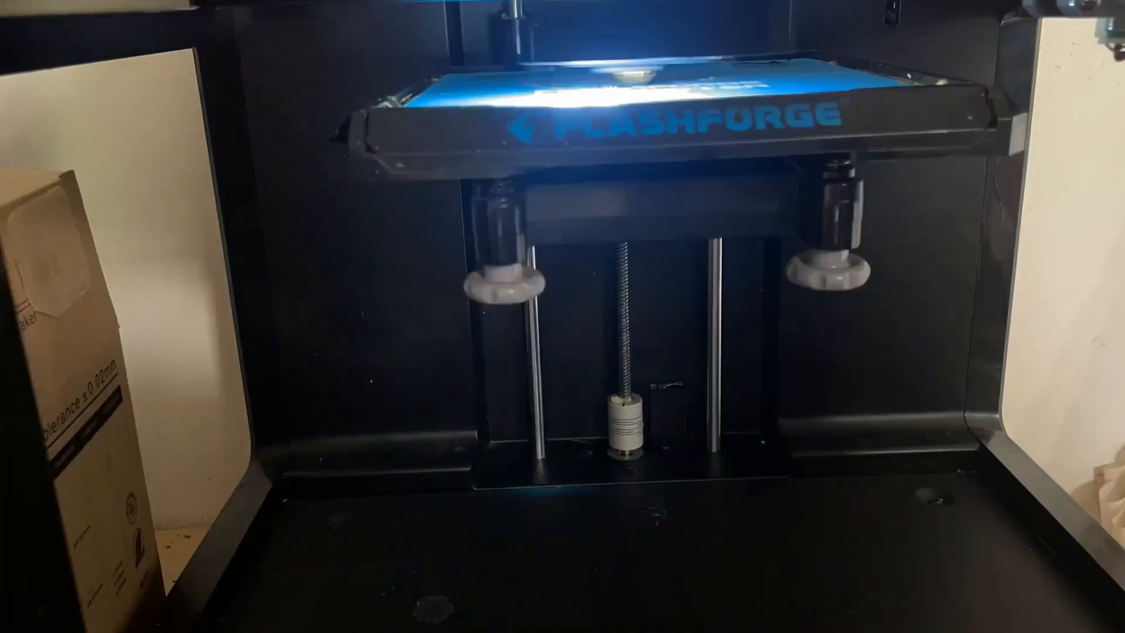